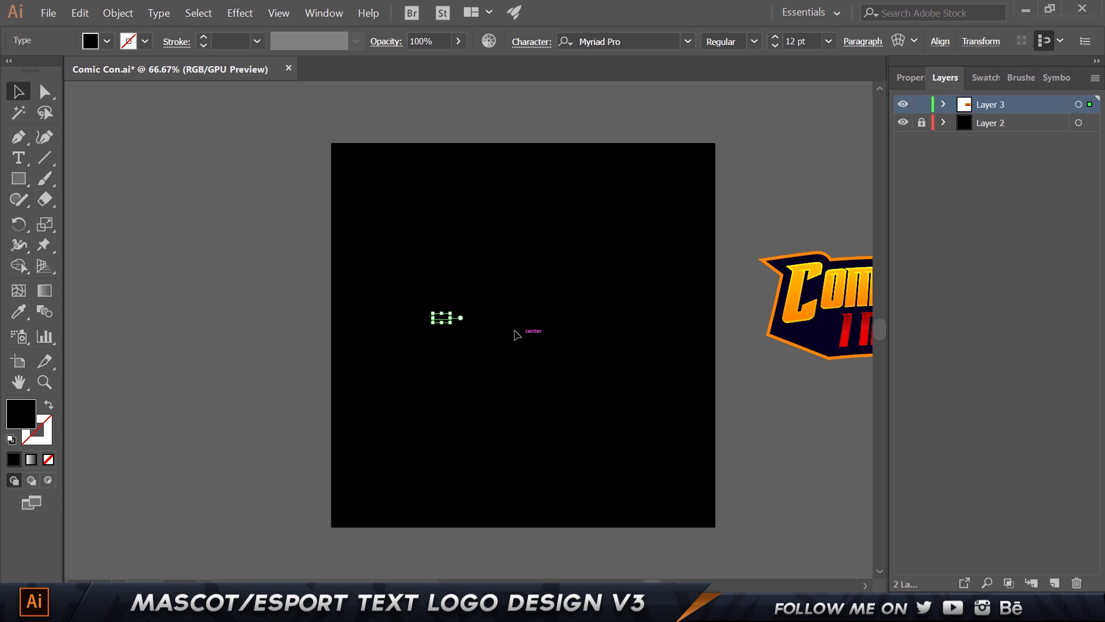
Set the fill colour of the small ESPORTS text on the black artboard to white (FFFFFF)
double_click(48, 419)
text(ffffff)
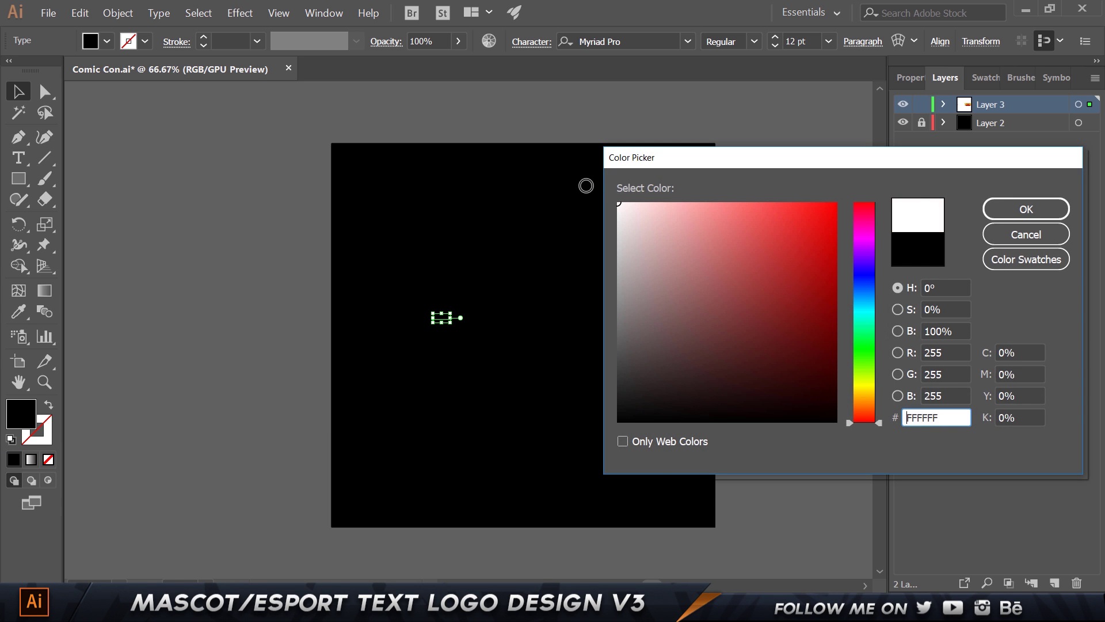
click(1042, 214)
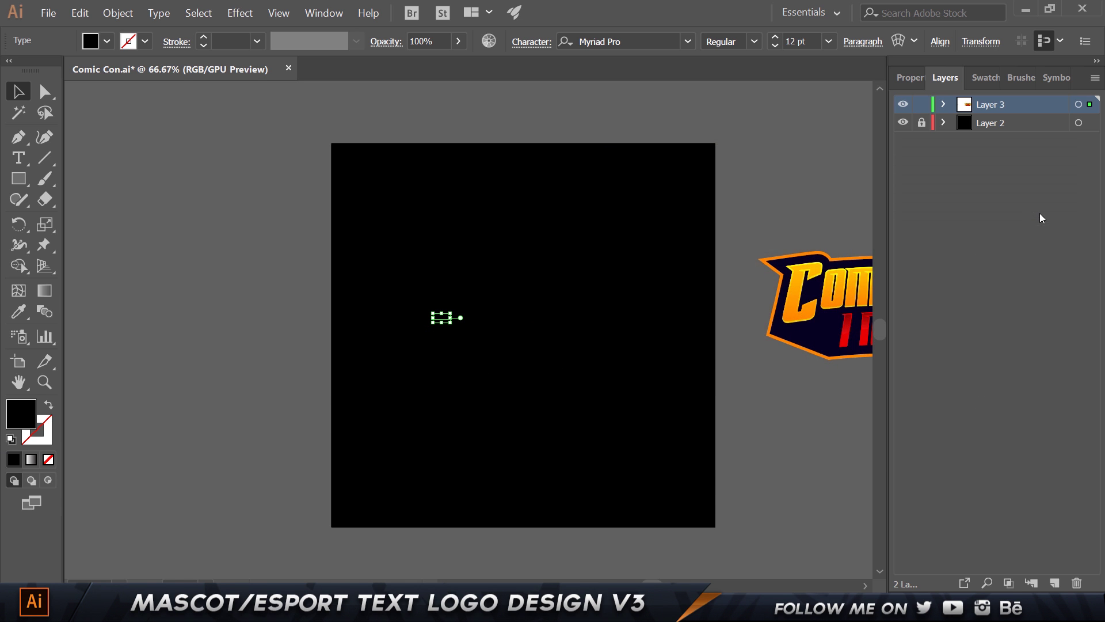
double_click(23, 407)
drag(718, 226, 591, 193)
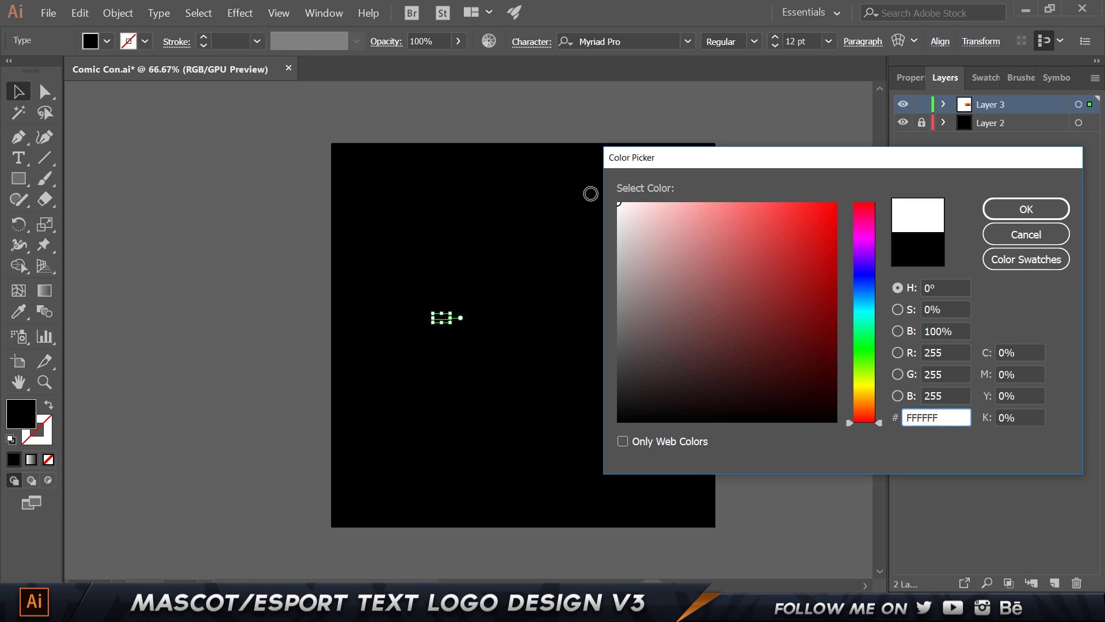
click(996, 209)
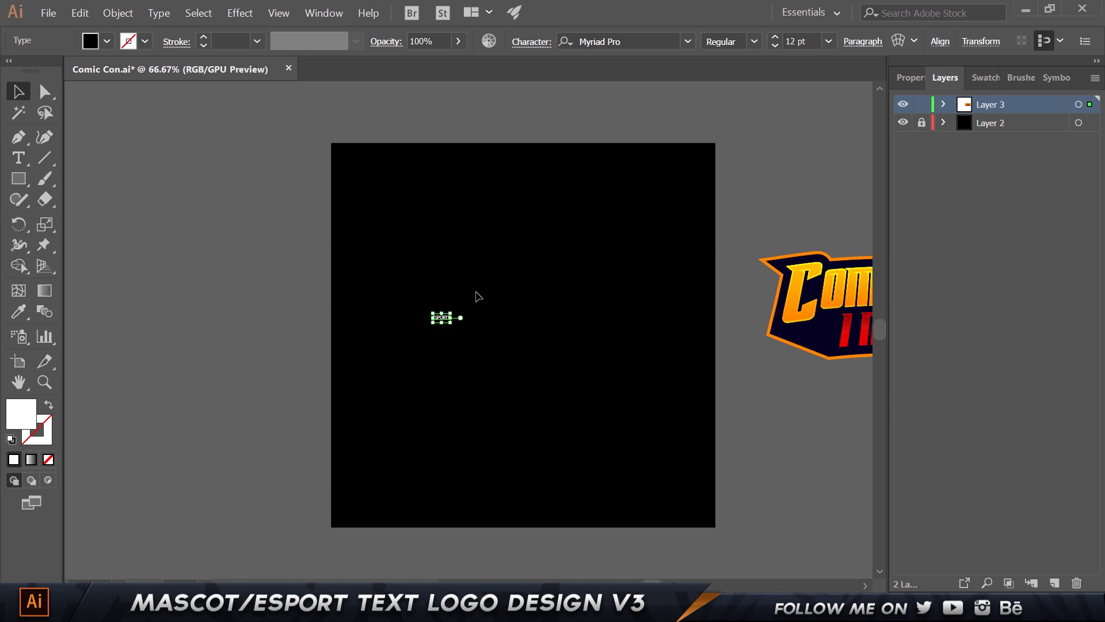
click(459, 308)
Enlarge the ESPORTS text on the artboard to a font size of about 147 pt
scroll(452, 302, up, 1)
scroll(477, 300, up, 2)
scroll(472, 302, down, 2)
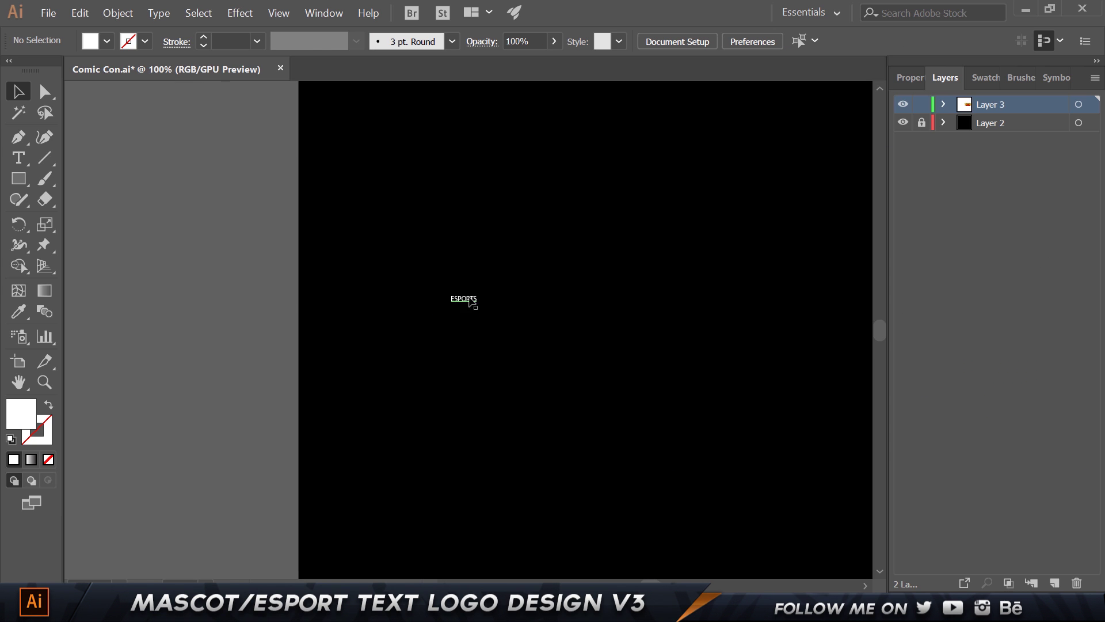
click(471, 300)
drag(475, 294, 548, 281)
scroll(808, 182, down, 2)
scroll(412, 344, up, 1)
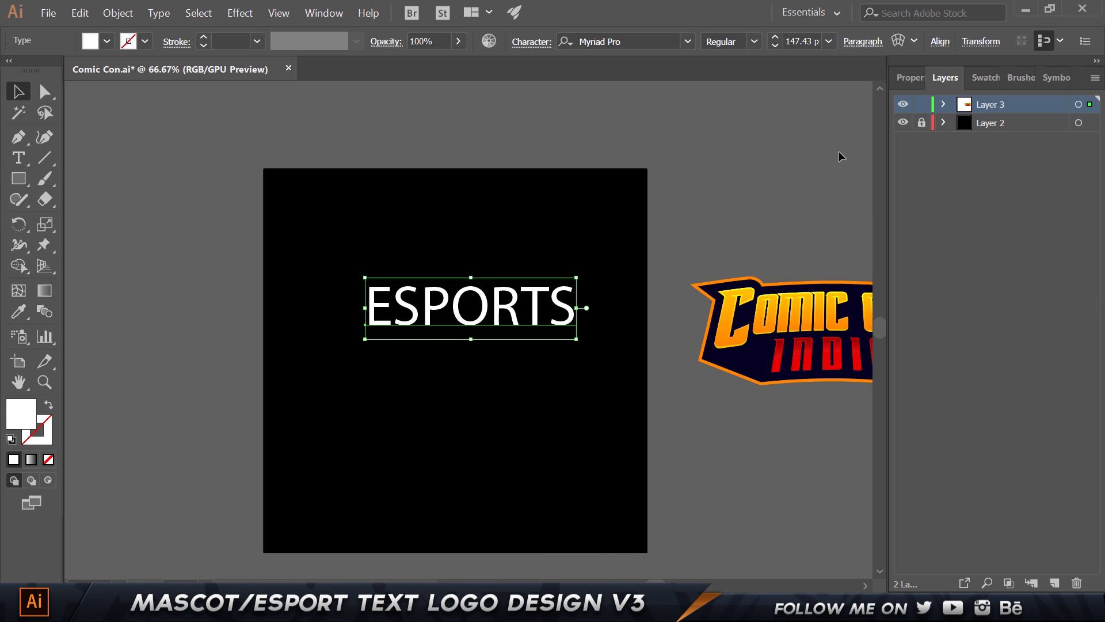
Show the text's properties in the Essentials workspace and change the ESPORTS font to Subspace Regular
click(902, 80)
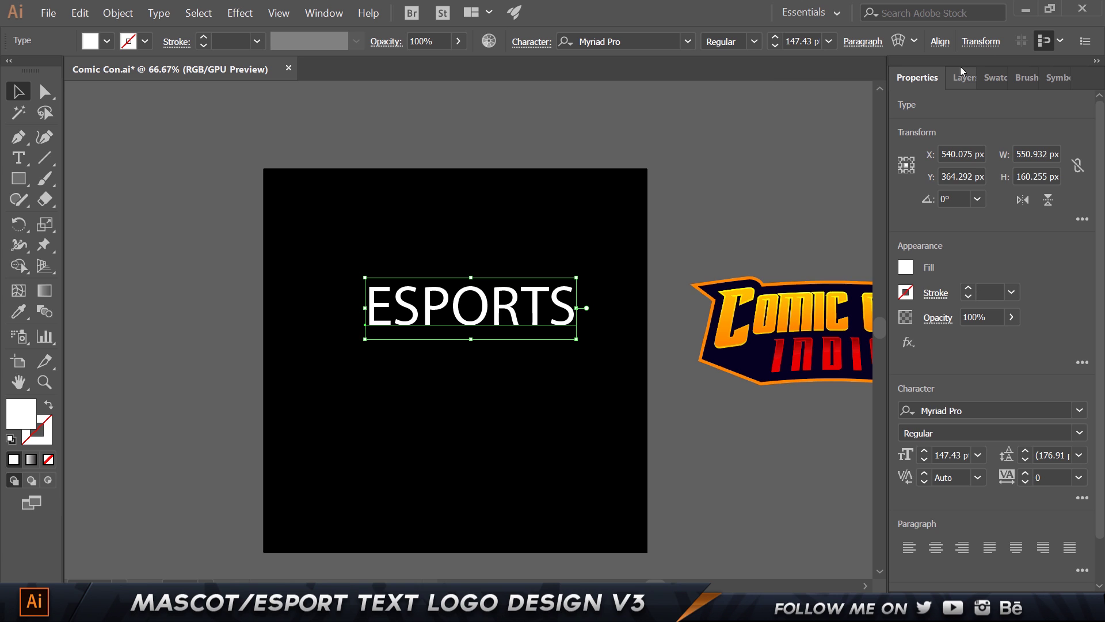
click(825, 13)
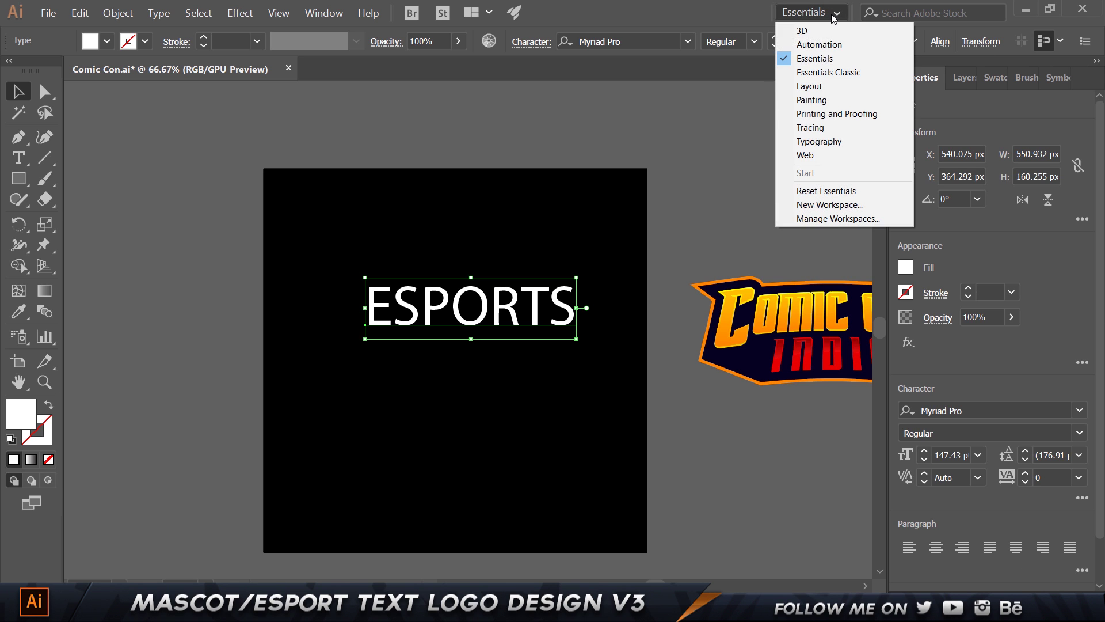
click(811, 59)
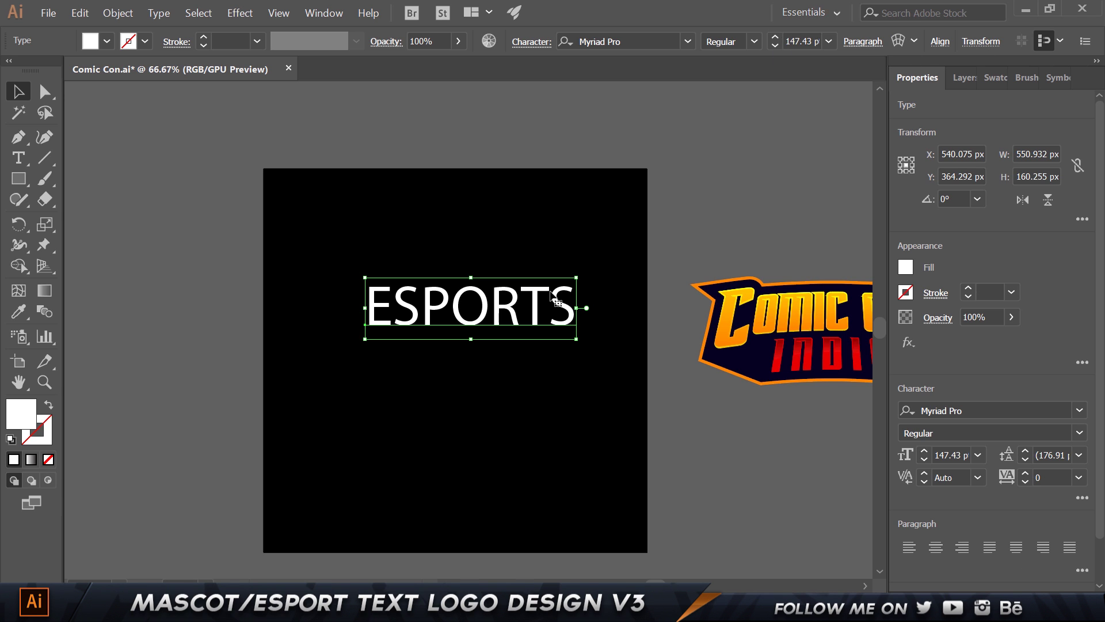
scroll(976, 279, down, 2)
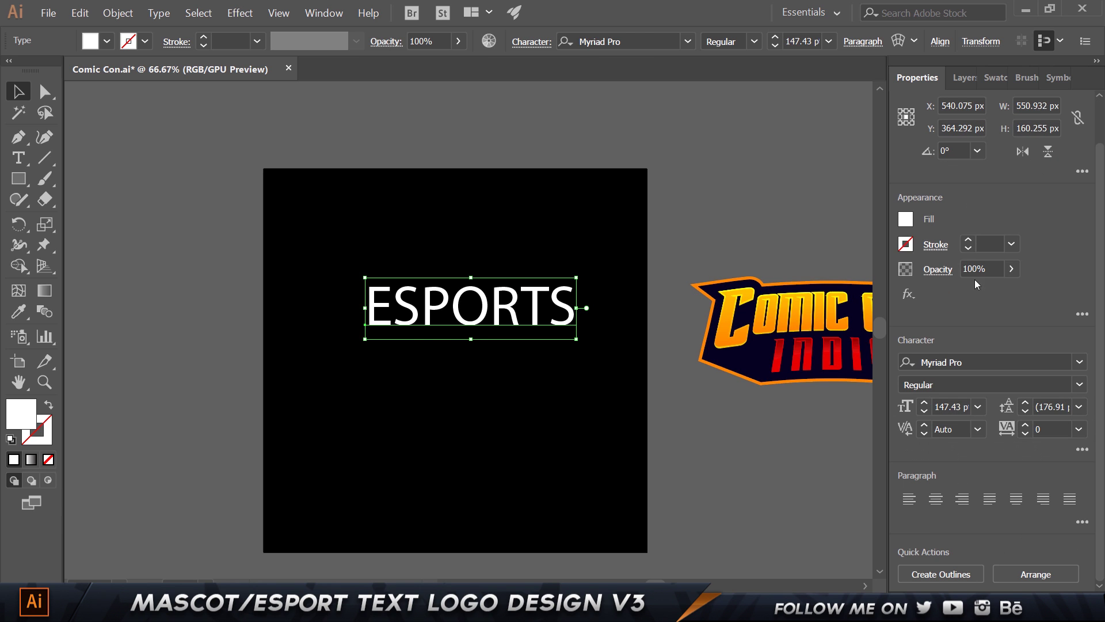
scroll(547, 265, up, 1)
scroll(980, 412, up, 2)
click(980, 413)
text(subs)
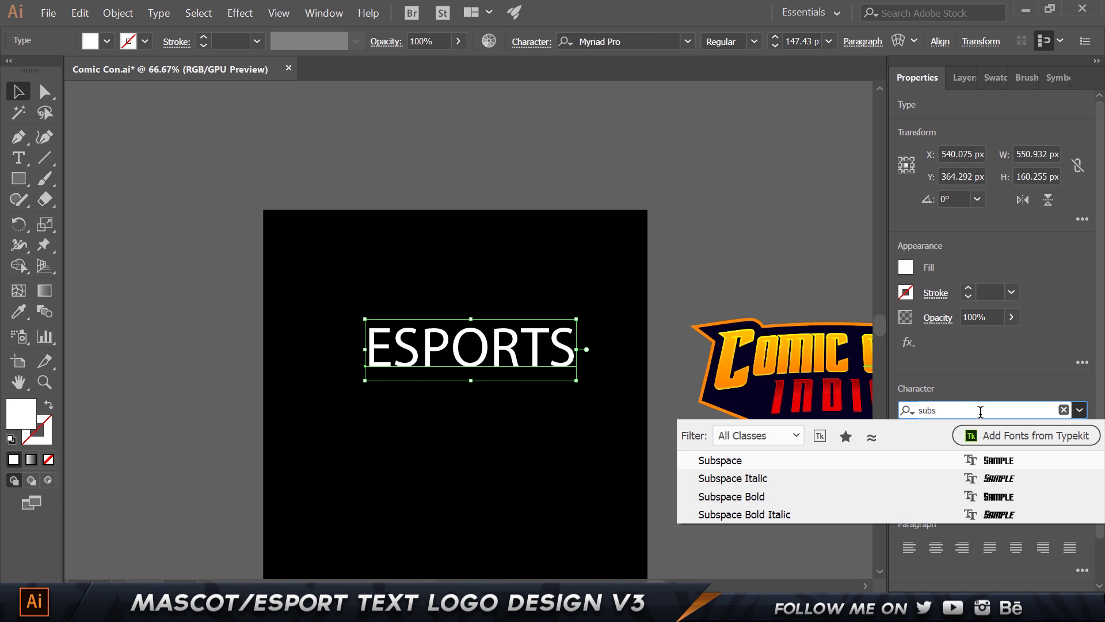
key(Return)
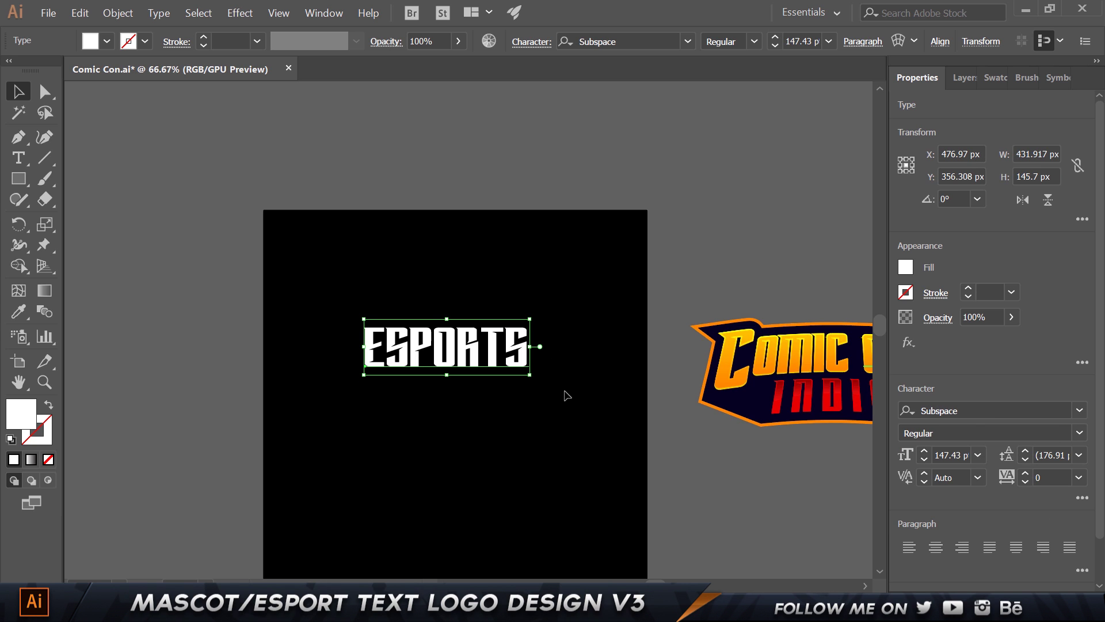
Scale the ESPORTS text up to about 264 pt and centre it horizontally and vertically on the artboard
key(ctrl+plus)
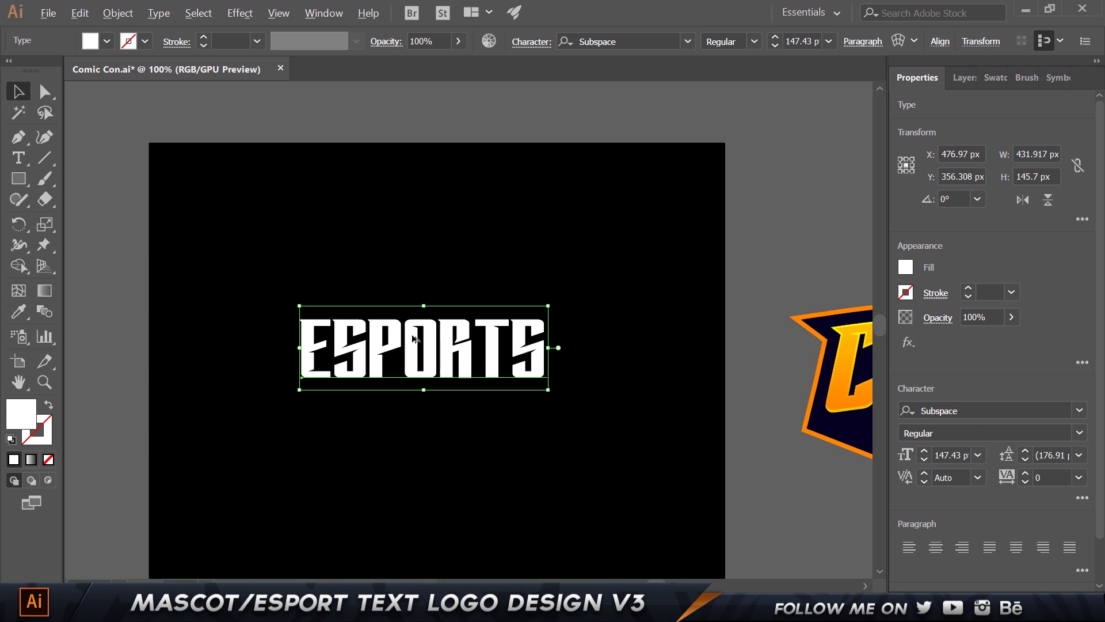
drag(548, 305, 647, 273)
click(940, 42)
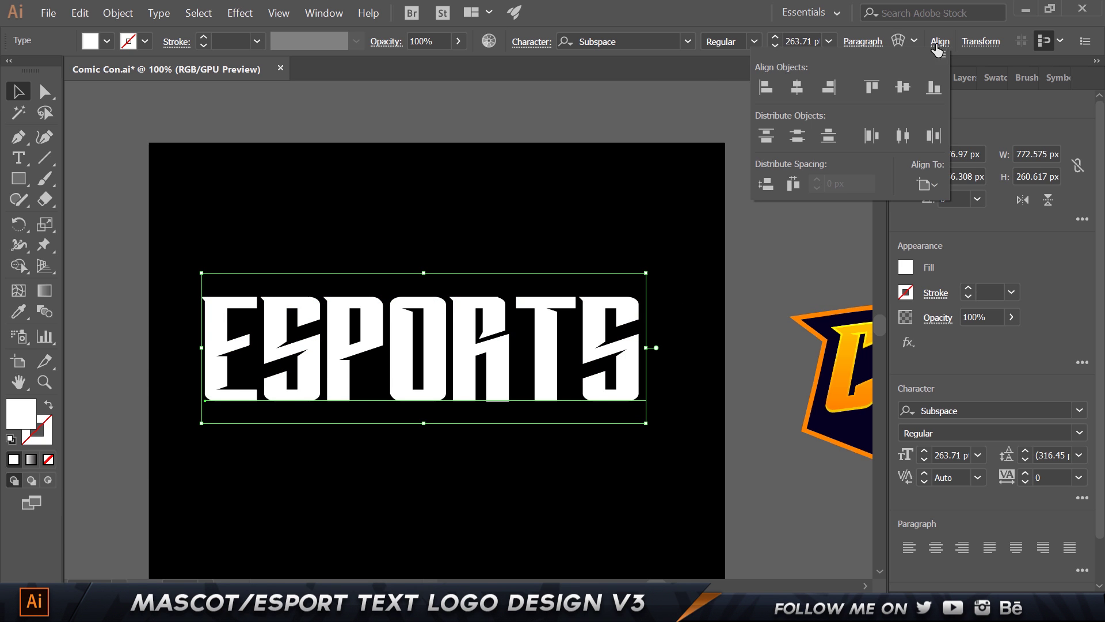
click(799, 86)
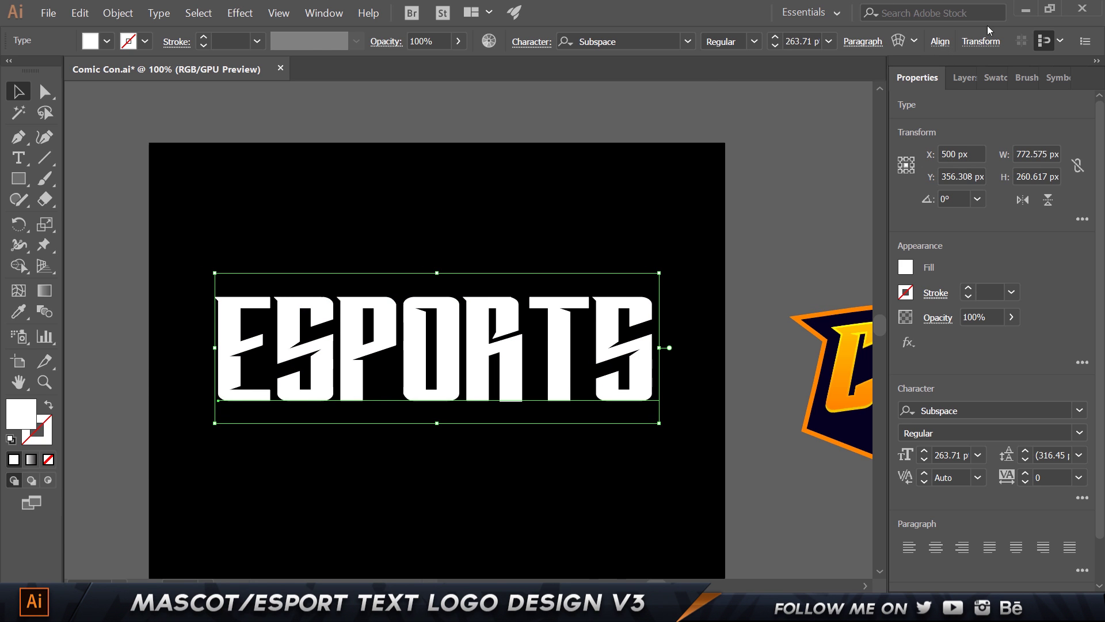
click(941, 42)
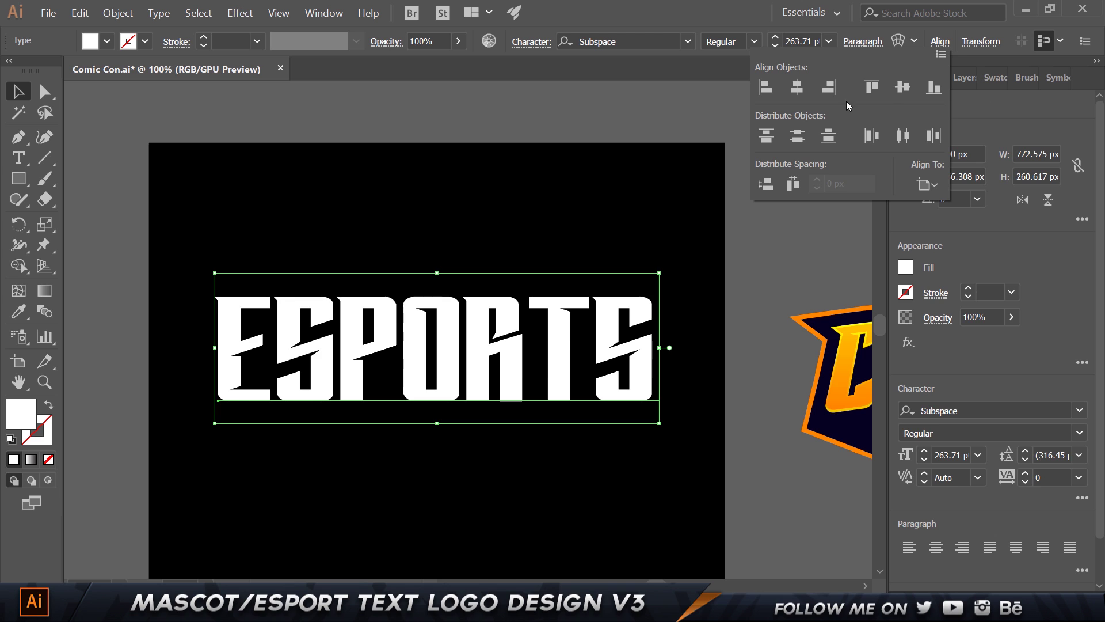
click(902, 88)
key(ctrl+0)
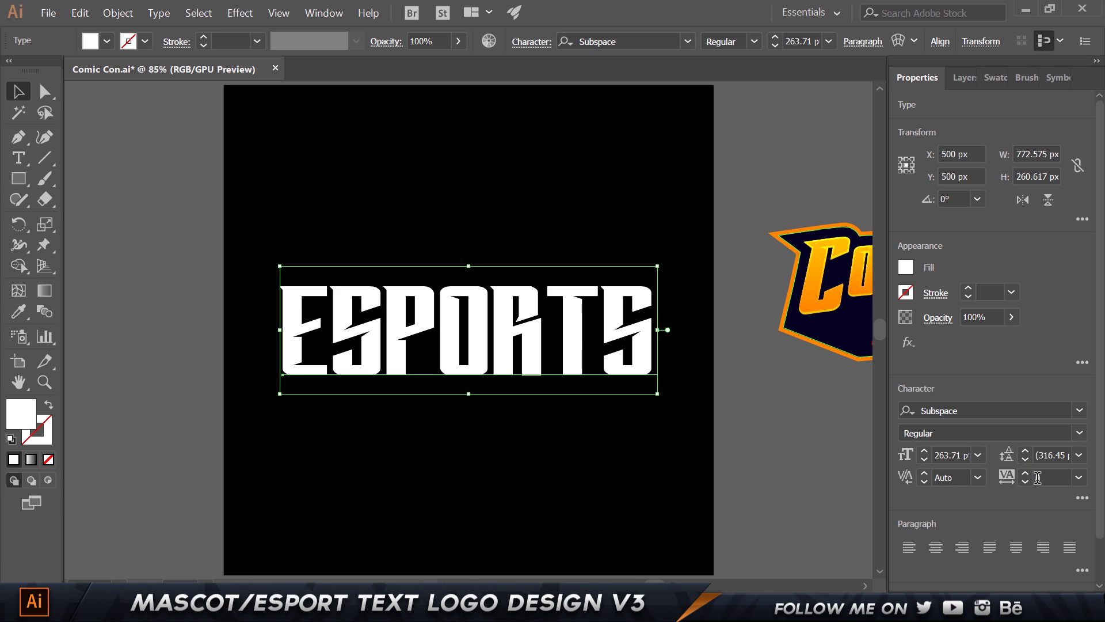
Set the tracking of the ESPORTS text to 50 and centre it horizontally on the artboard again
text(50)
key(Return)
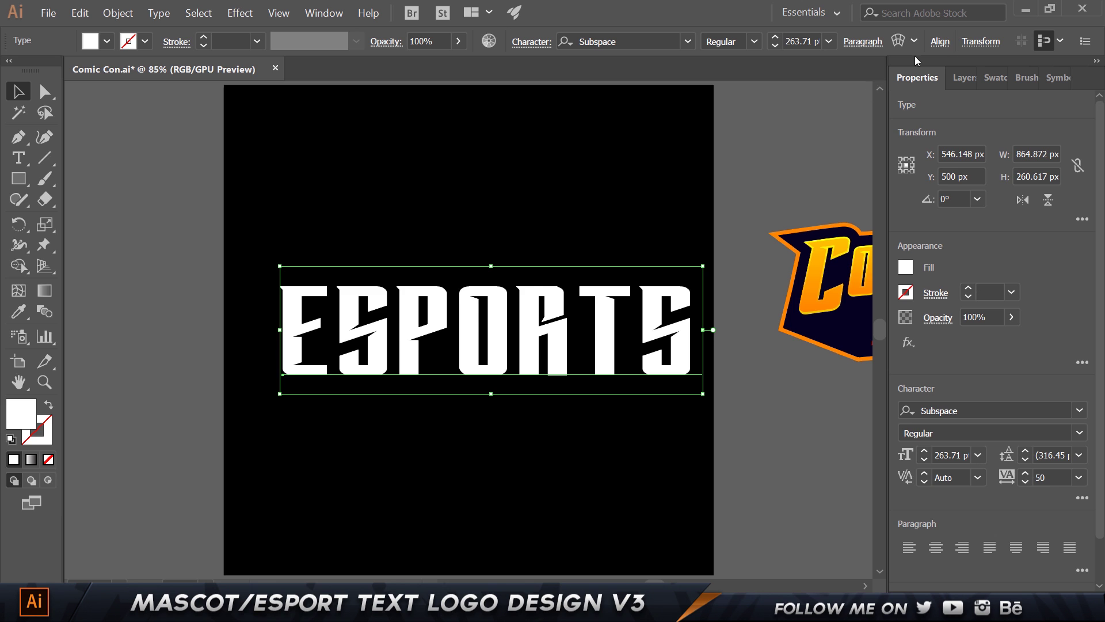
drag(742, 244, 482, 235)
scroll(588, 240, up, 4)
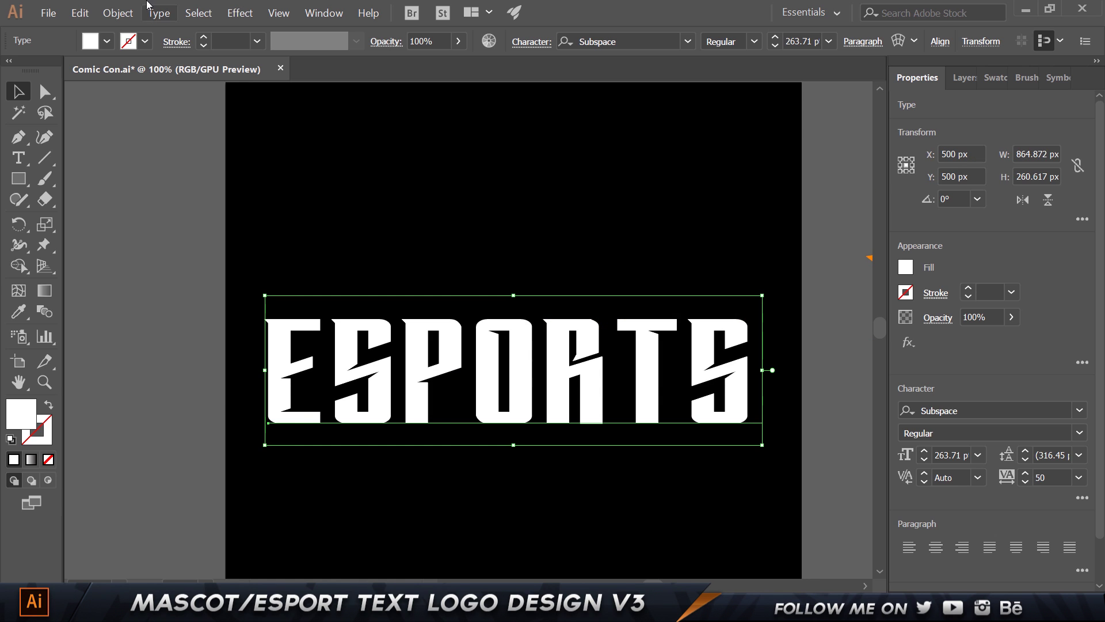
Expand the ESPORTS text into vector shapes and ungroup it into separate letters
click(115, 13)
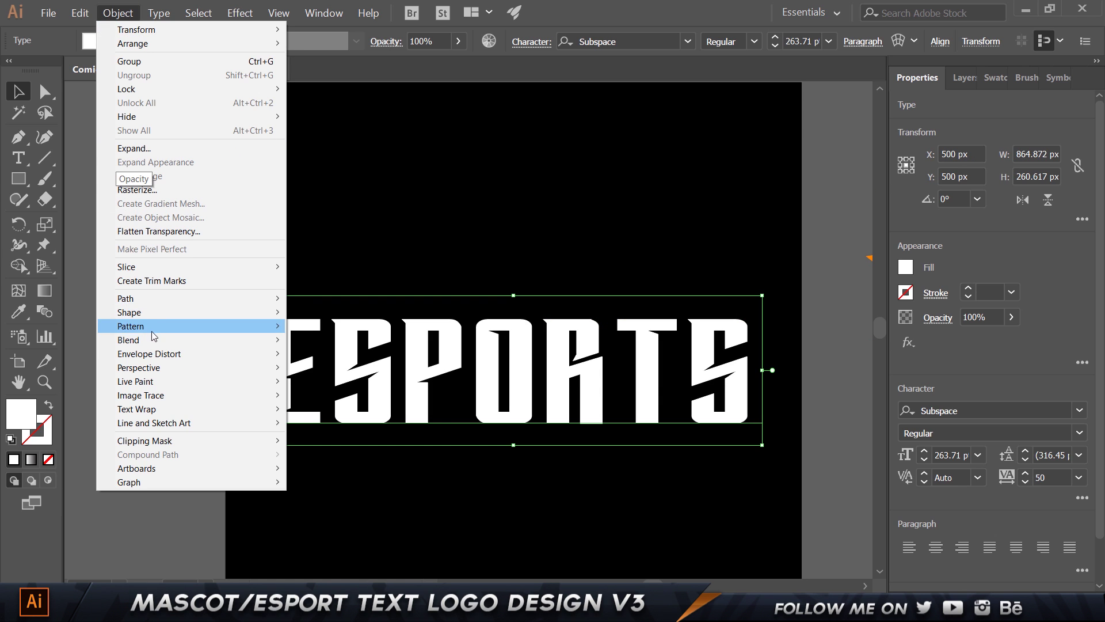
click(164, 148)
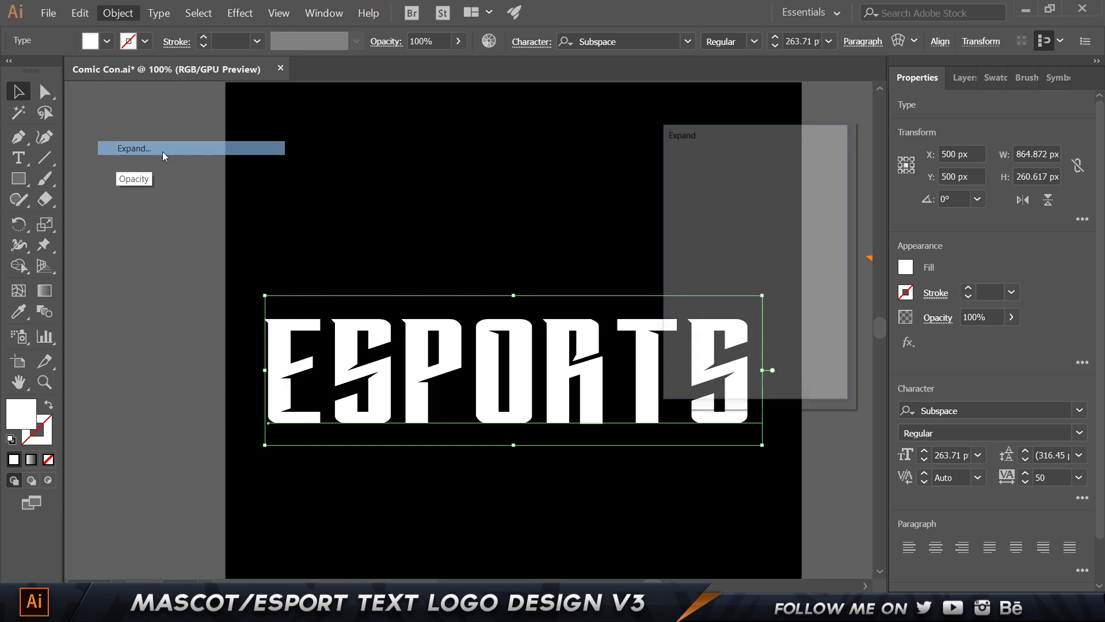
click(737, 376)
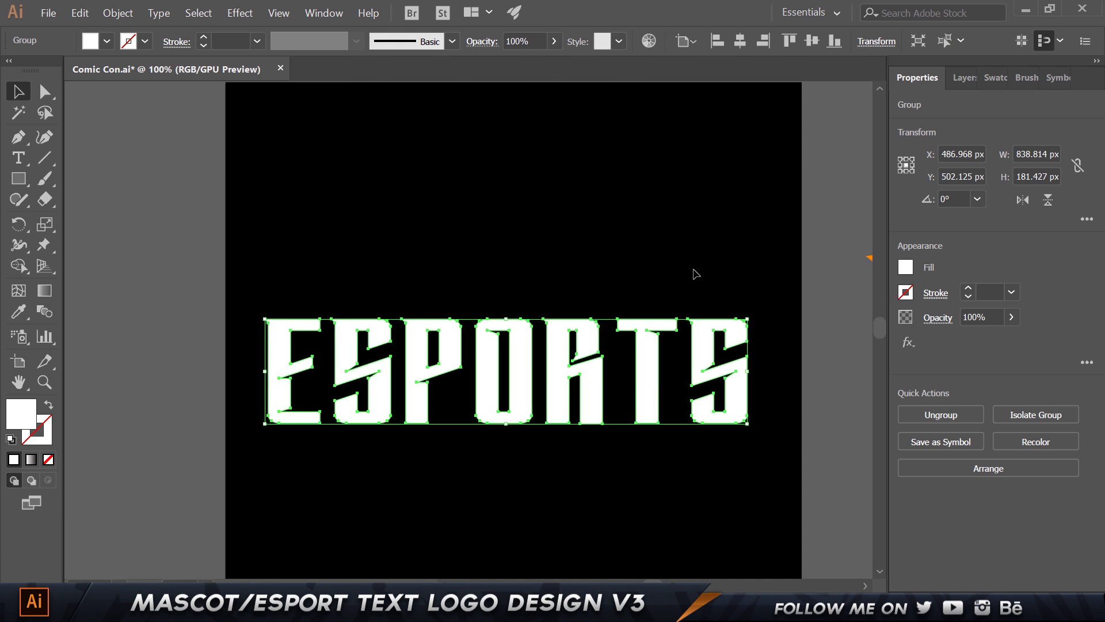
click(691, 278)
click(576, 348)
click(597, 234)
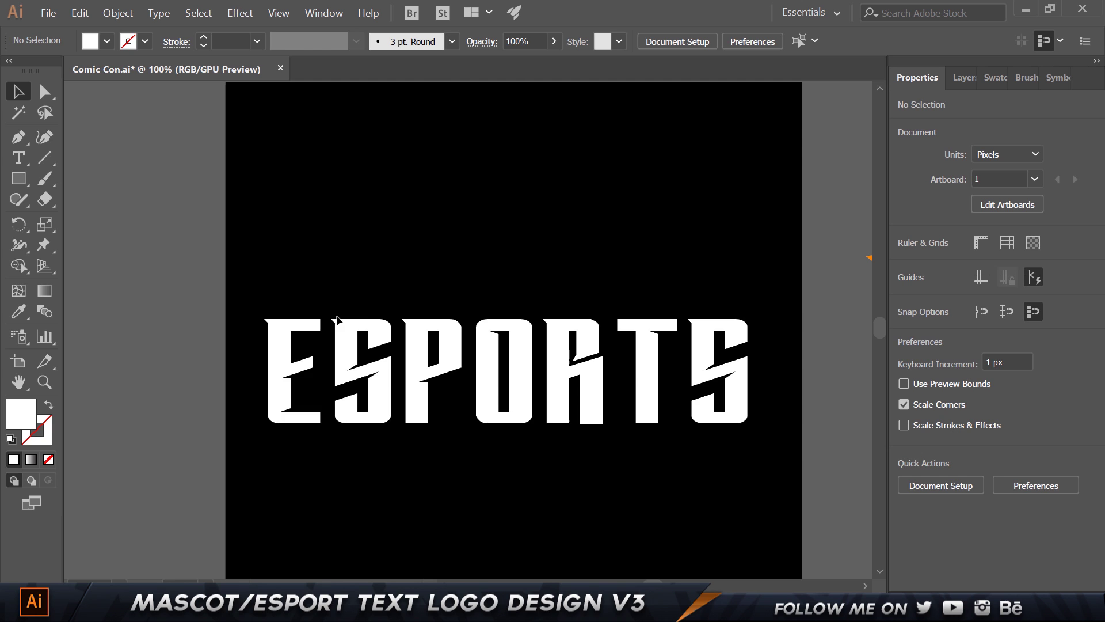
right_click(280, 333)
click(356, 436)
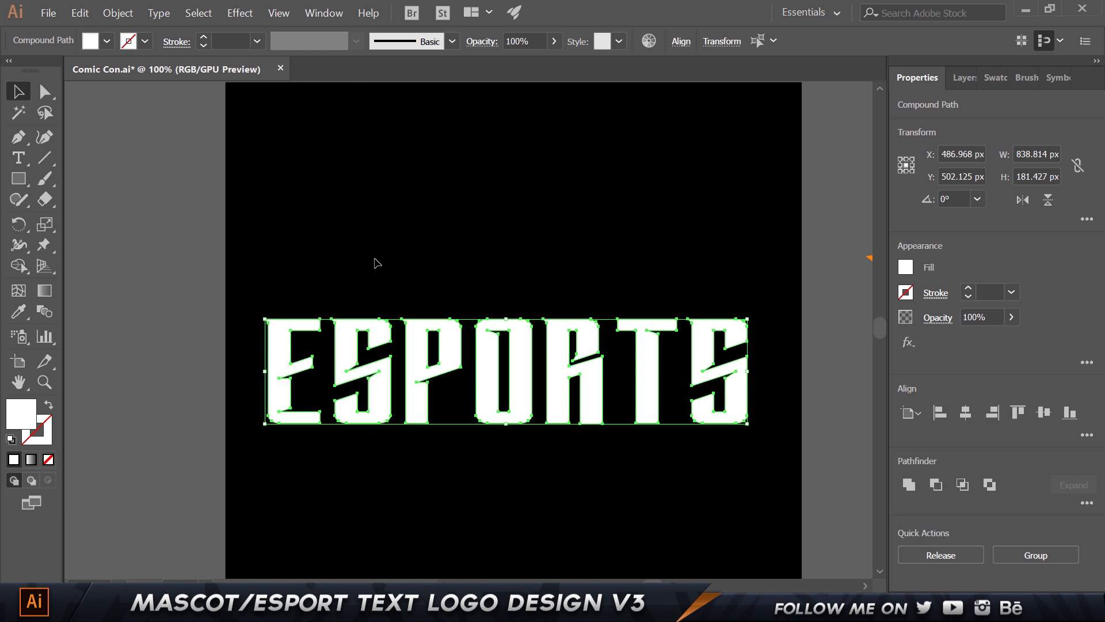
click(375, 261)
Scale up the first E and the last S of ESPORTS together to a height of about 246 px
click(278, 344)
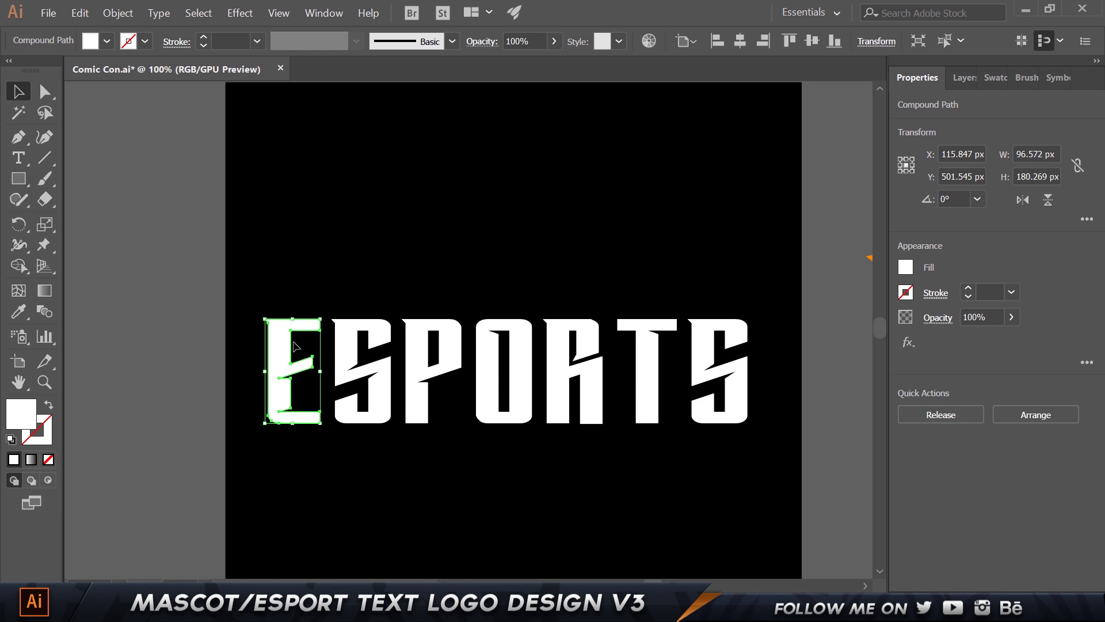
shift+click(738, 340)
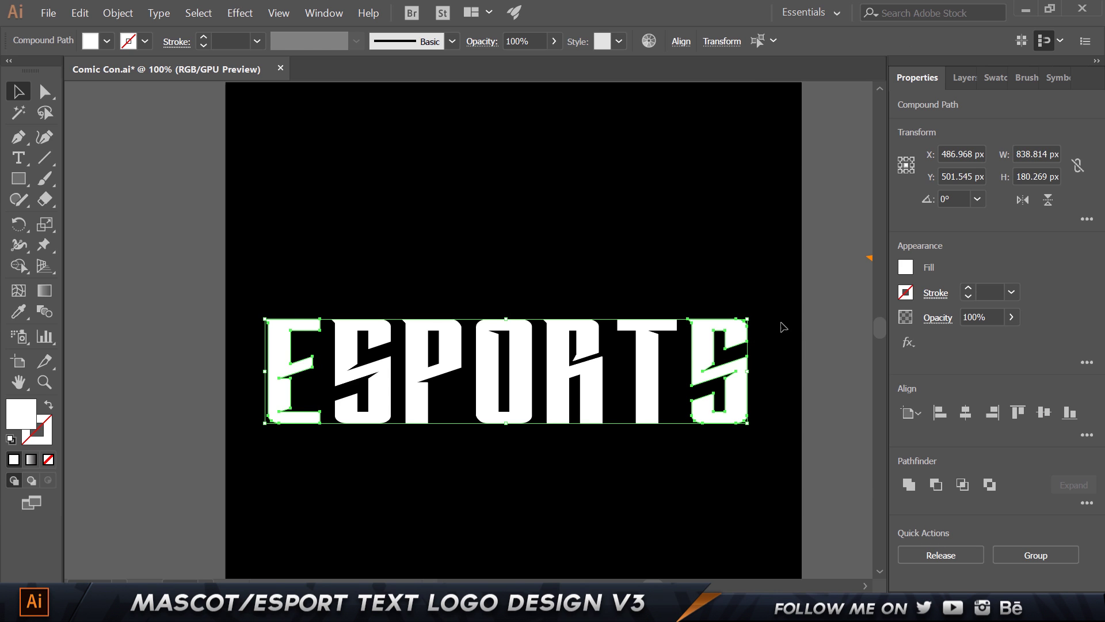
drag(748, 317, 703, 260)
Move the enlarged E and S close to the smaller letters, keeping small gaps at both ends of the word
click(402, 215)
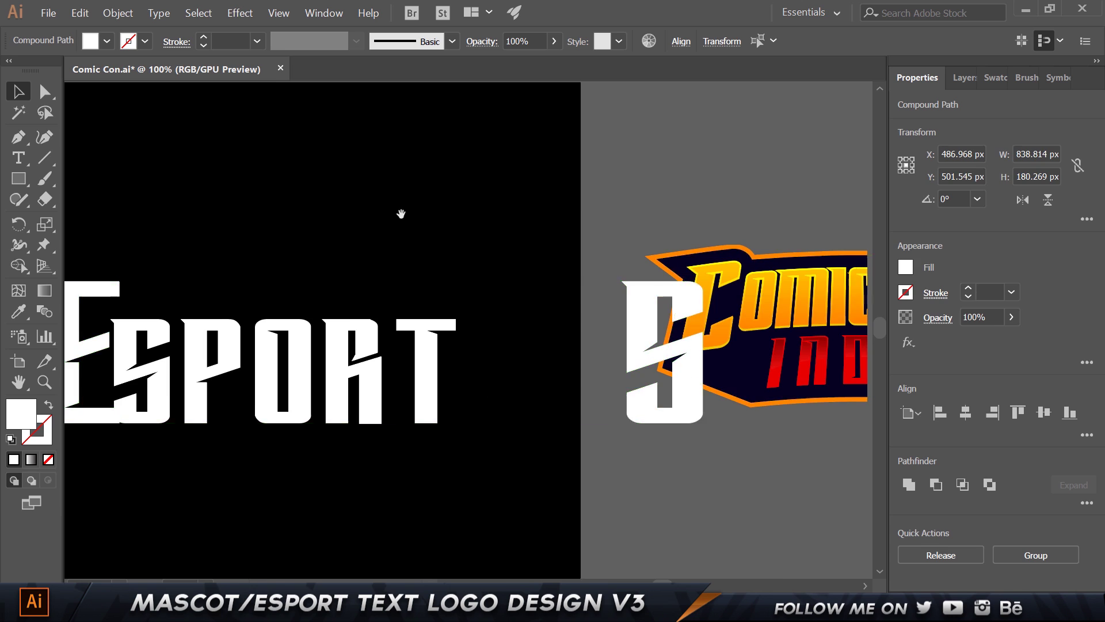
drag(403, 214, 620, 209)
click(295, 349)
drag(295, 349, 280, 349)
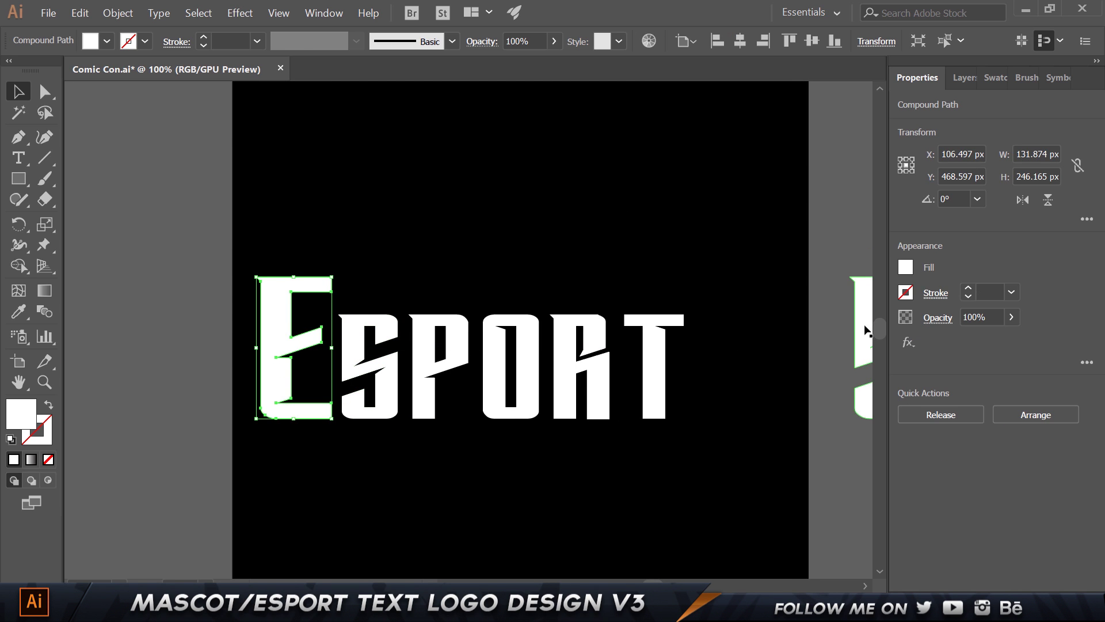
drag(865, 329, 708, 330)
click(631, 228)
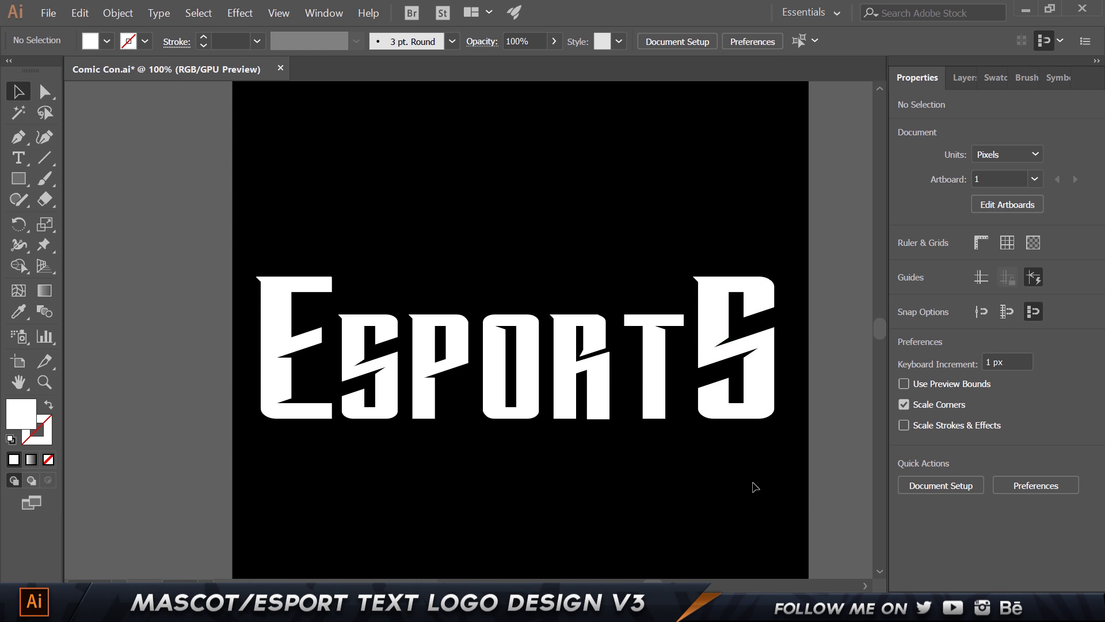
Align all the ESPORTS letters by their vertical centres to the middle of the artboard
drag(759, 486, 323, 274)
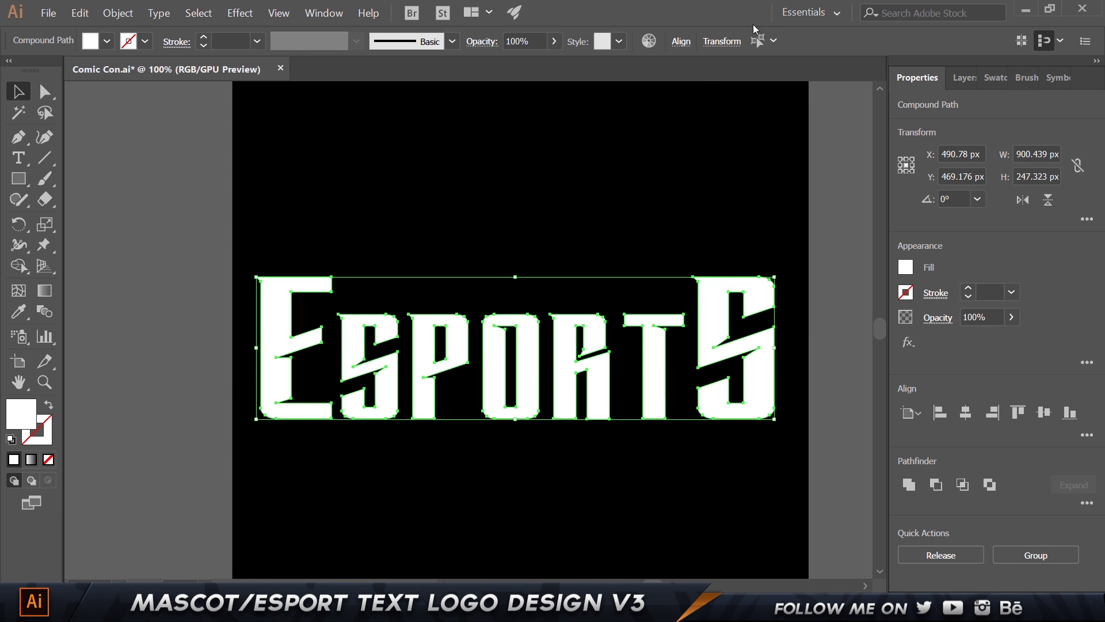
click(681, 41)
click(1044, 413)
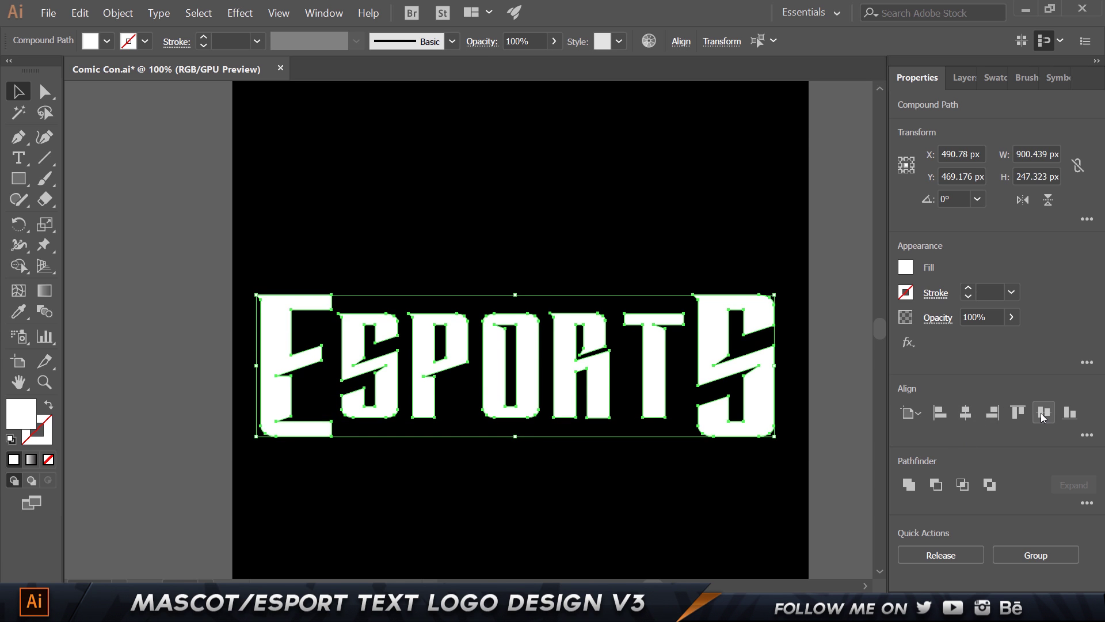
click(548, 469)
Scale the first E and the last S down together to a height of about 227 px
scroll(549, 460, down, 1)
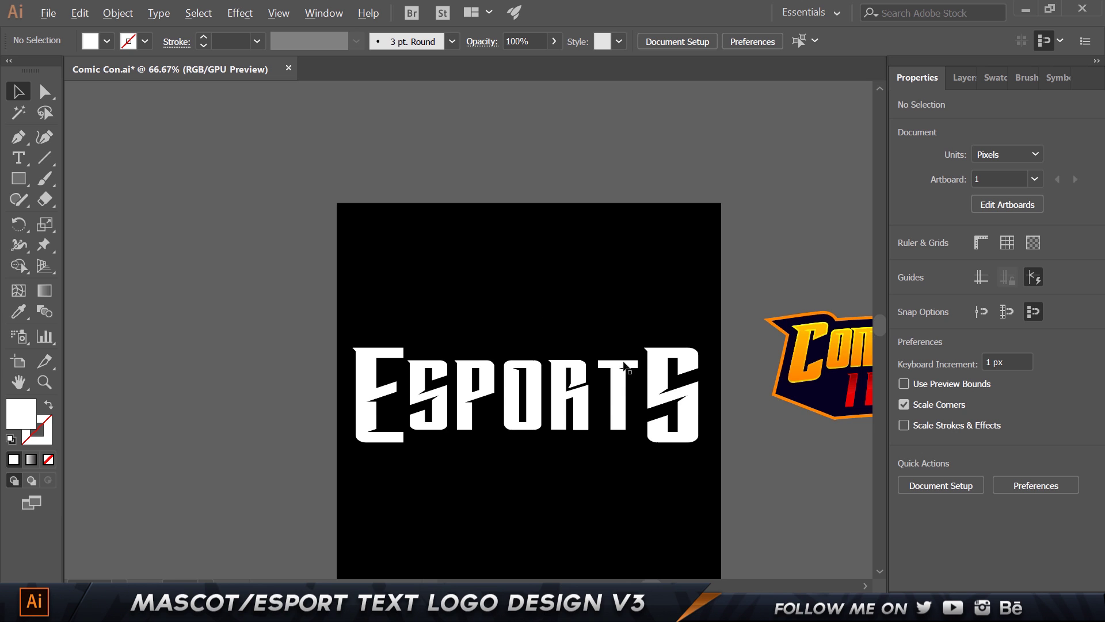
scroll(558, 183, right, 5)
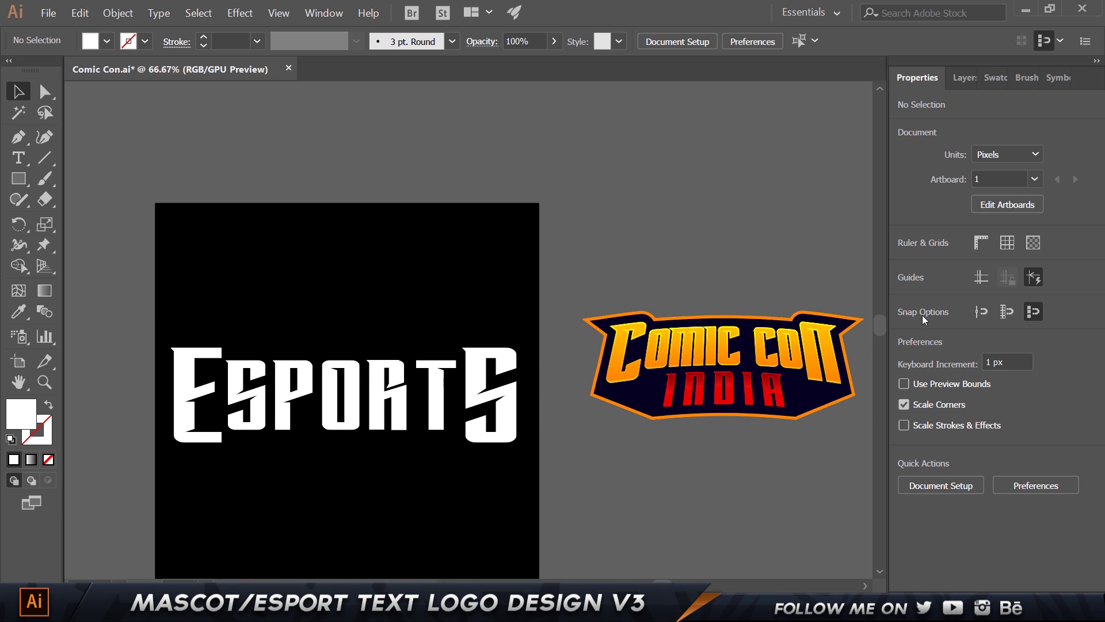
scroll(199, 352, up, 1)
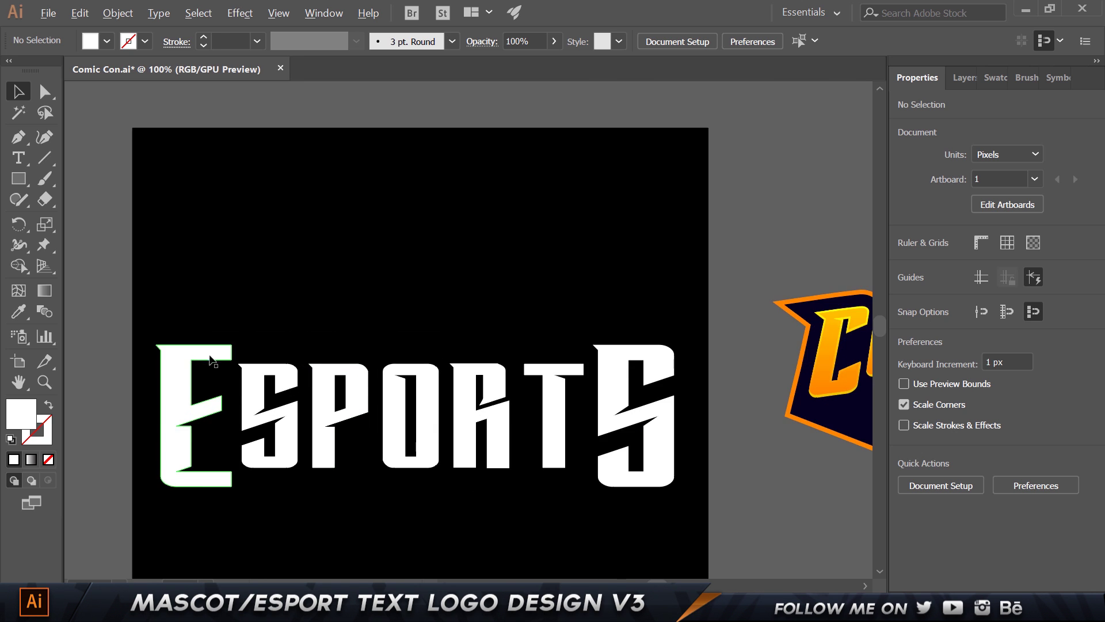
click(605, 381)
shift+click(169, 361)
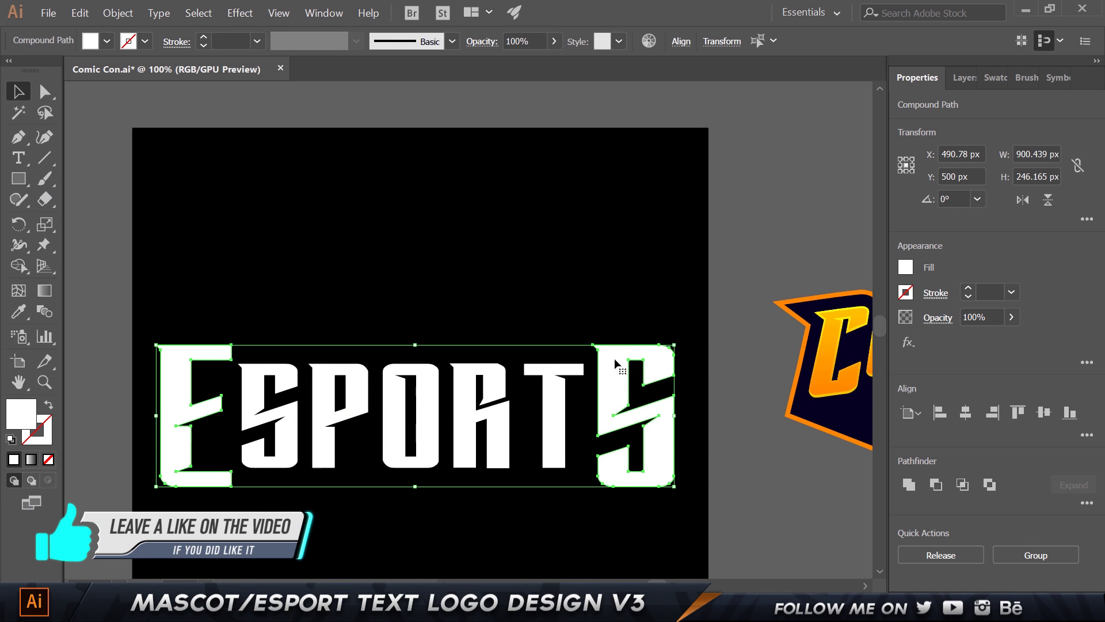
drag(675, 343, 656, 348)
click(696, 432)
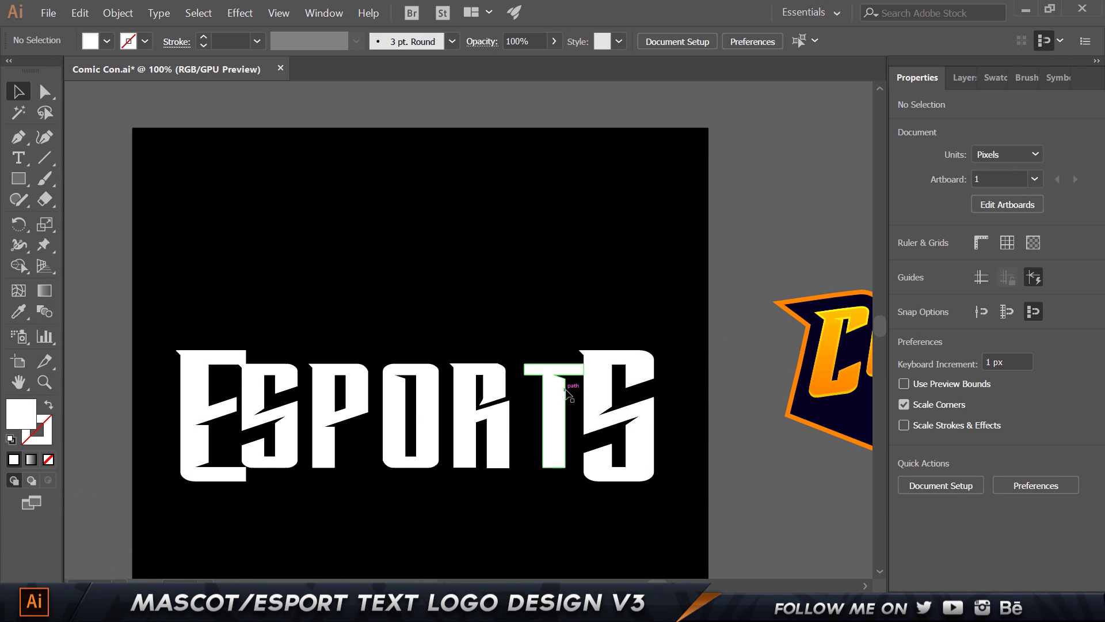
Move the last S and the first E outward, leaving small gaps between them and the smaller letters
drag(599, 381, 605, 377)
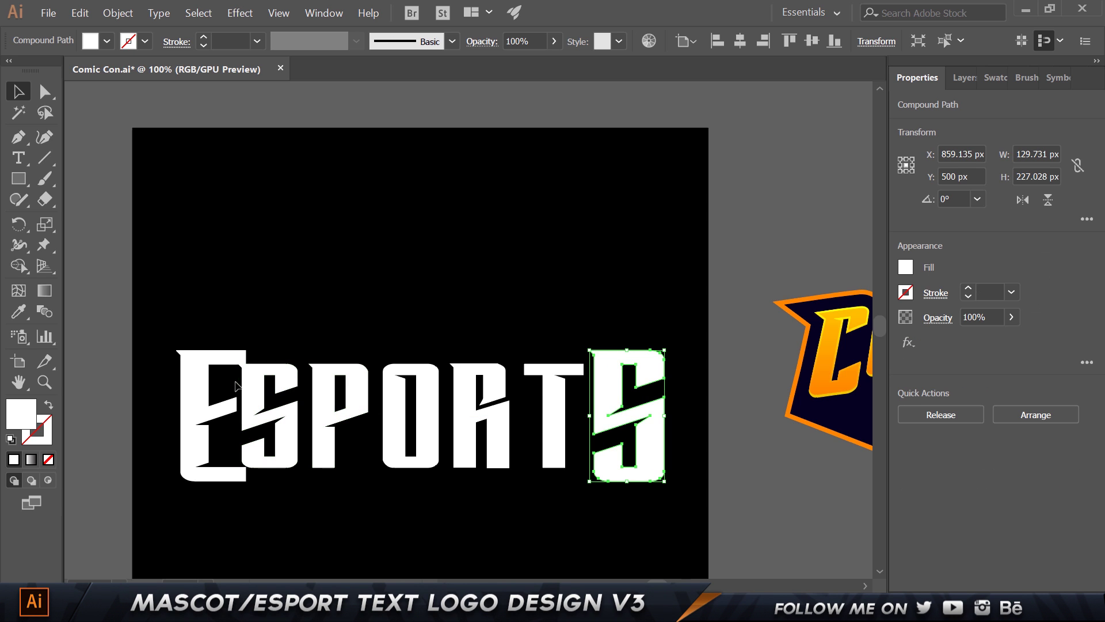
drag(193, 385, 176, 384)
click(297, 288)
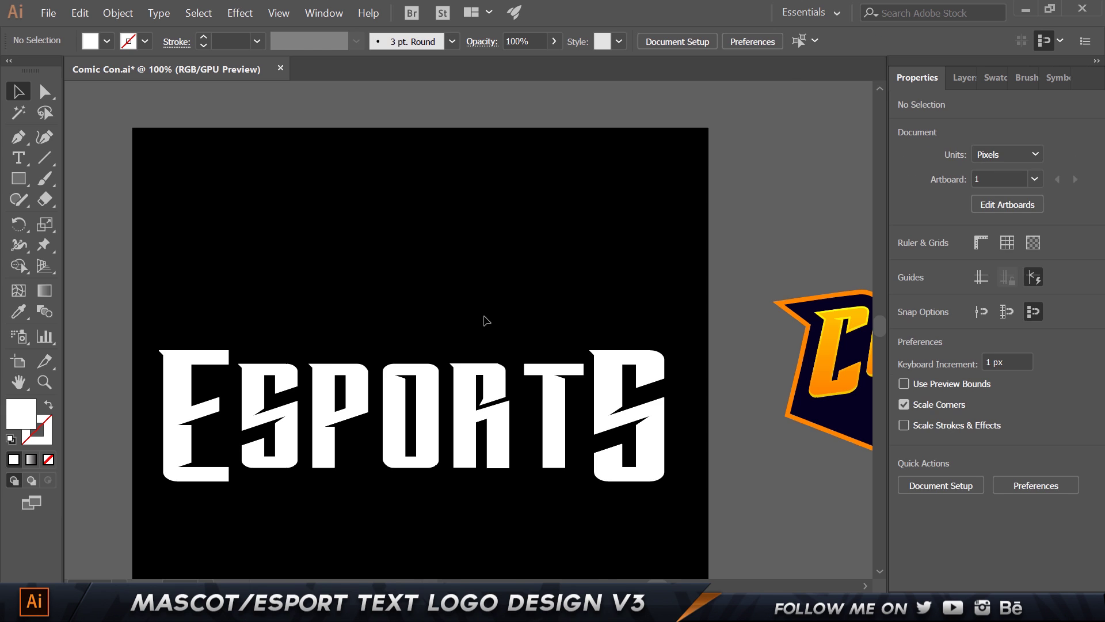
drag(159, 284, 668, 484)
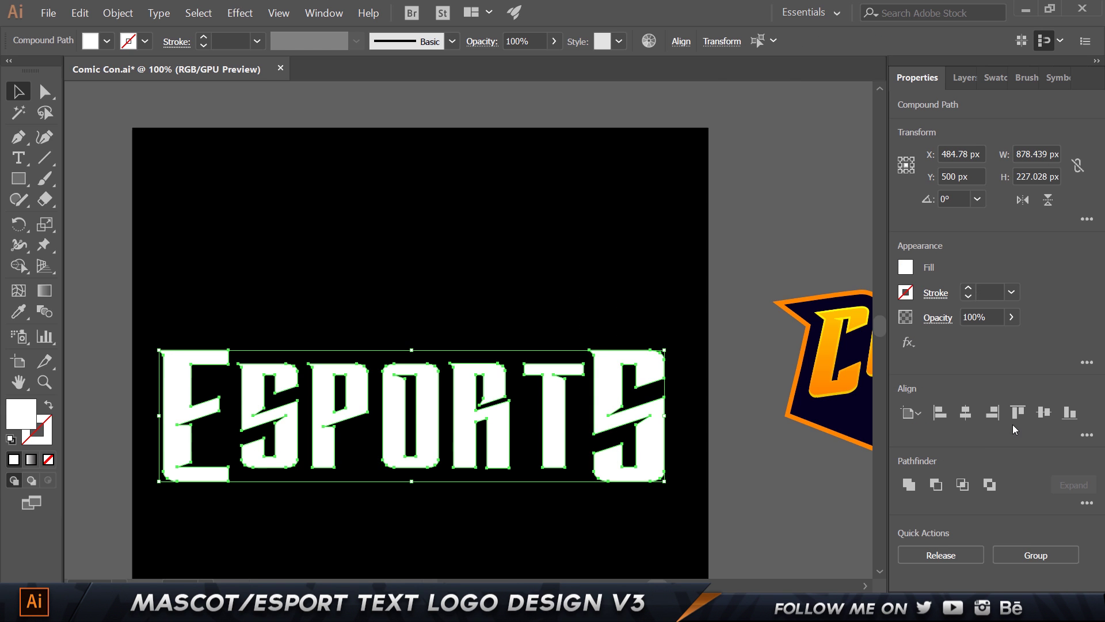
click(688, 274)
Lengthen the spur on the E's top-left corner by moving its tip 8 px outward to the left
drag(695, 275, 567, 271)
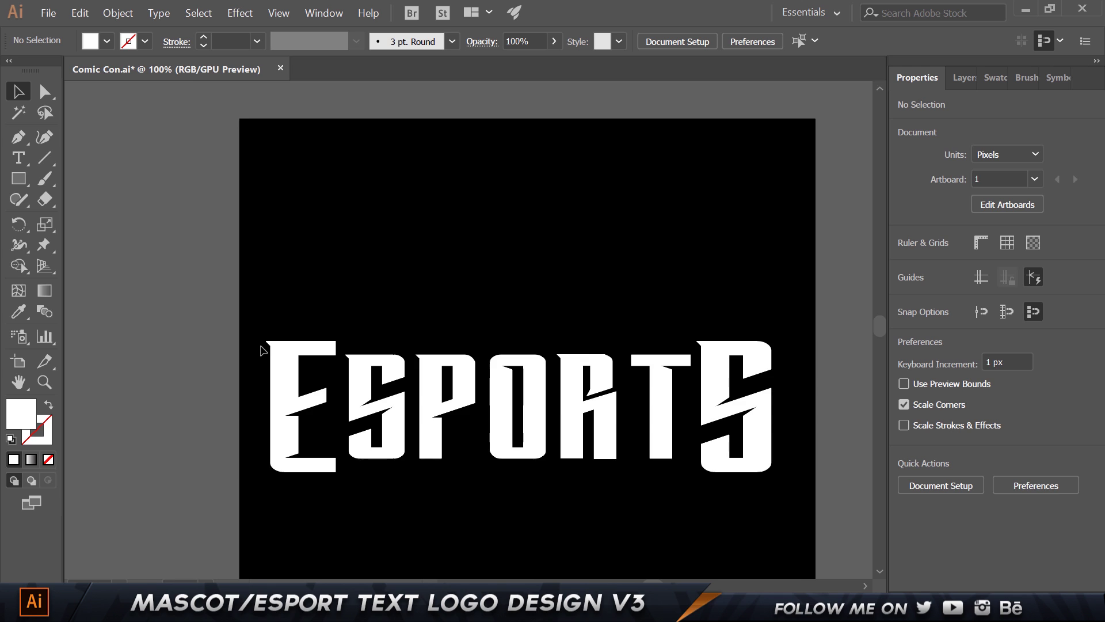
scroll(262, 350, up, 5)
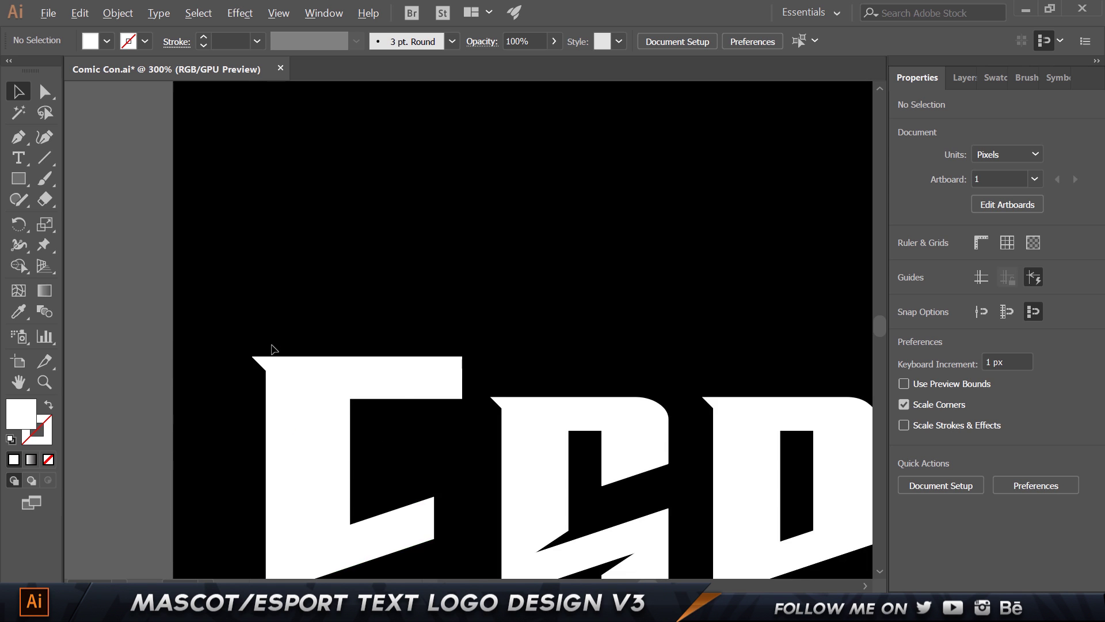
key(a)
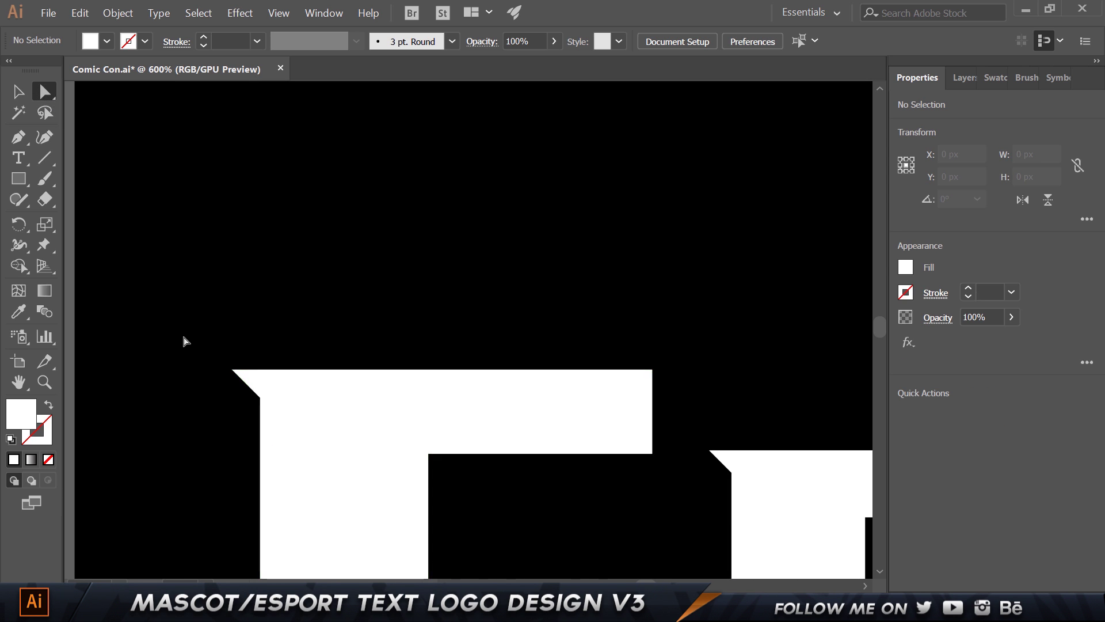
drag(183, 336, 255, 420)
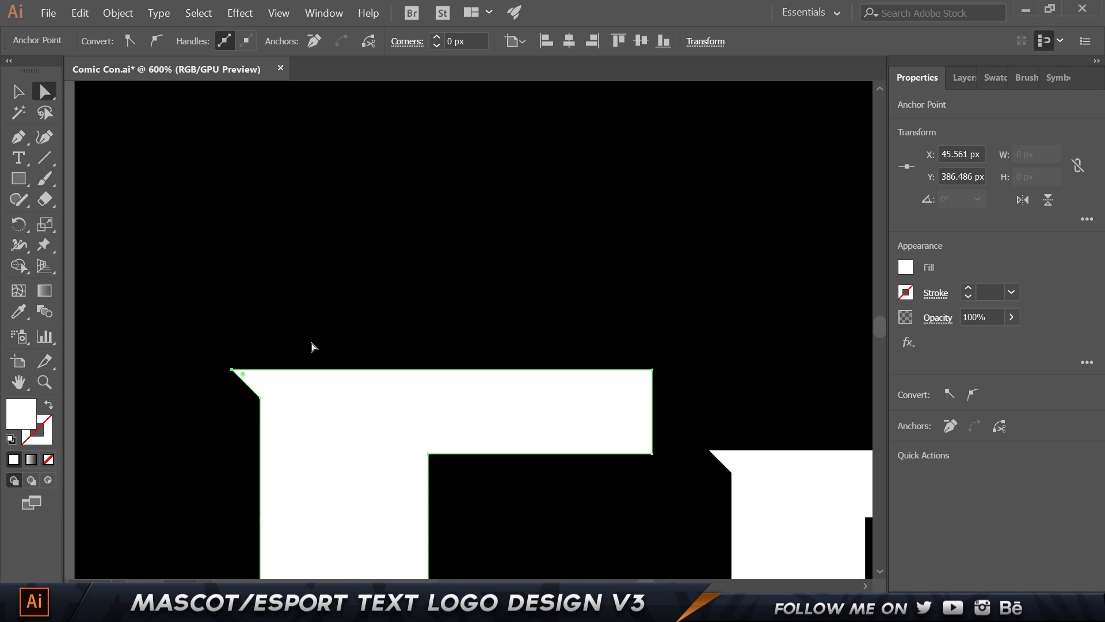
scroll(257, 326, down, 4)
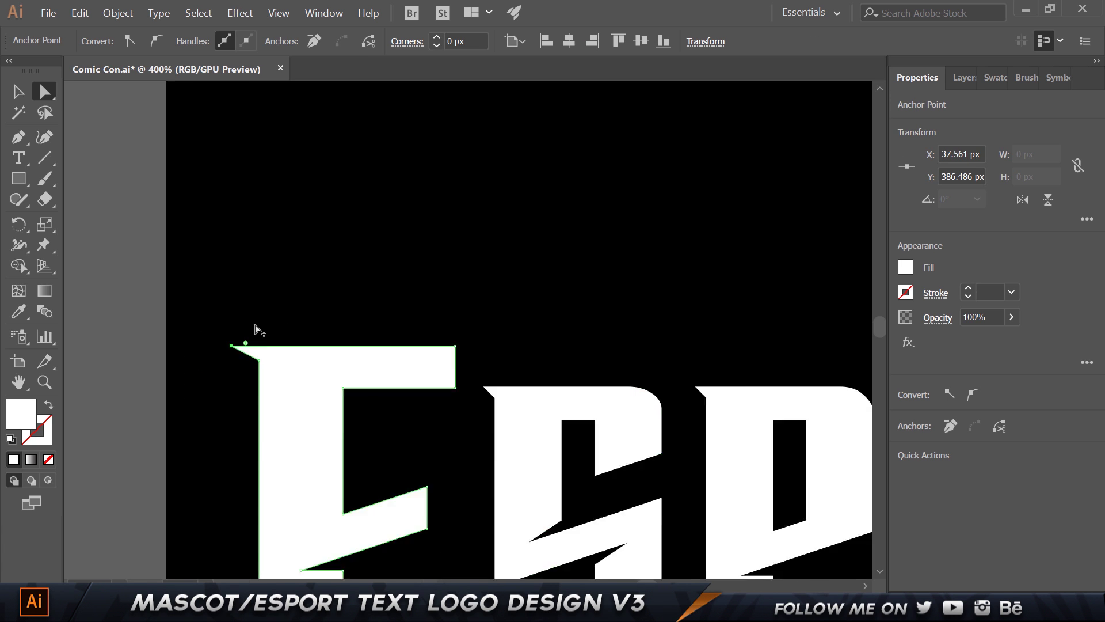
click(363, 303)
scroll(385, 302, down, 1)
scroll(475, 291, right, 1)
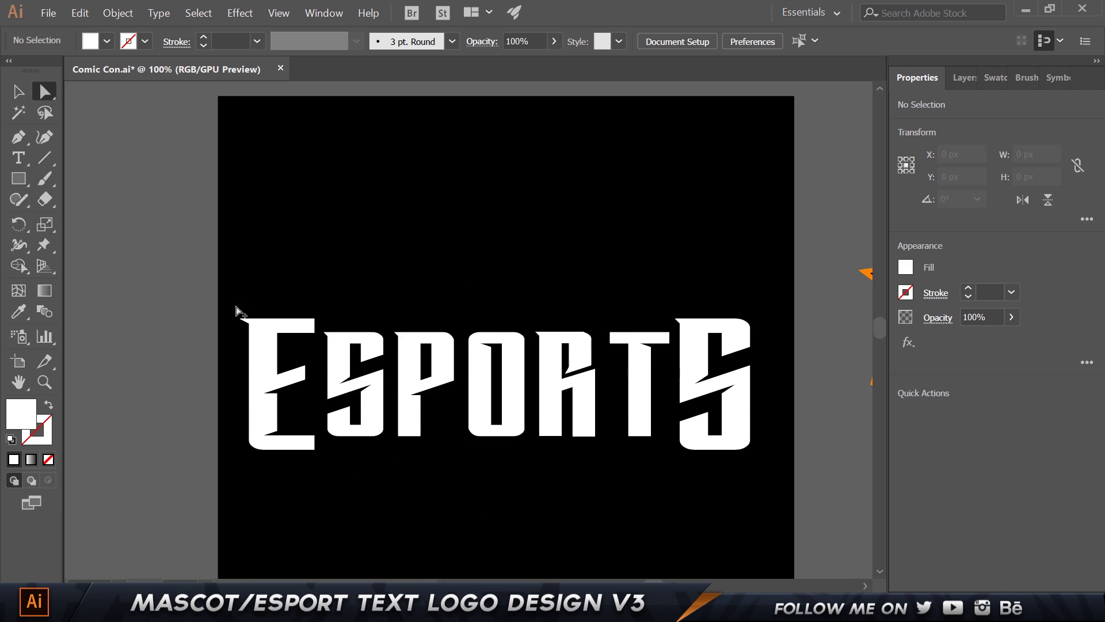
Lower the inner anchor beneath the E's top-left spur by 6 px to thicken the spur
scroll(236, 311, up, 4)
click(340, 363)
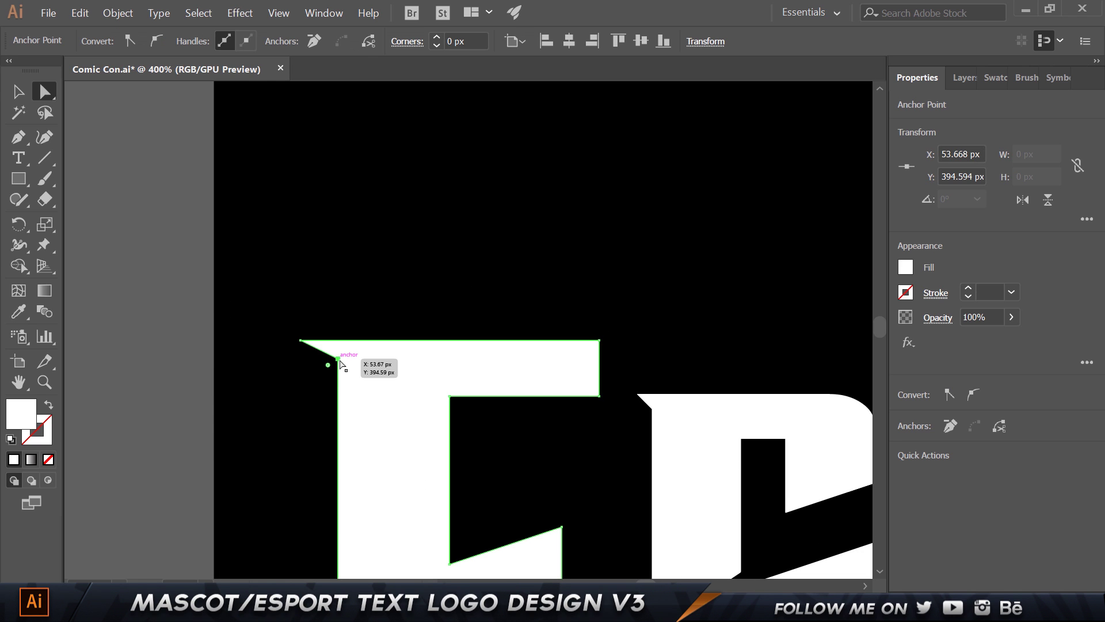
key(shift+Down)
click(403, 313)
scroll(403, 313, down, 4)
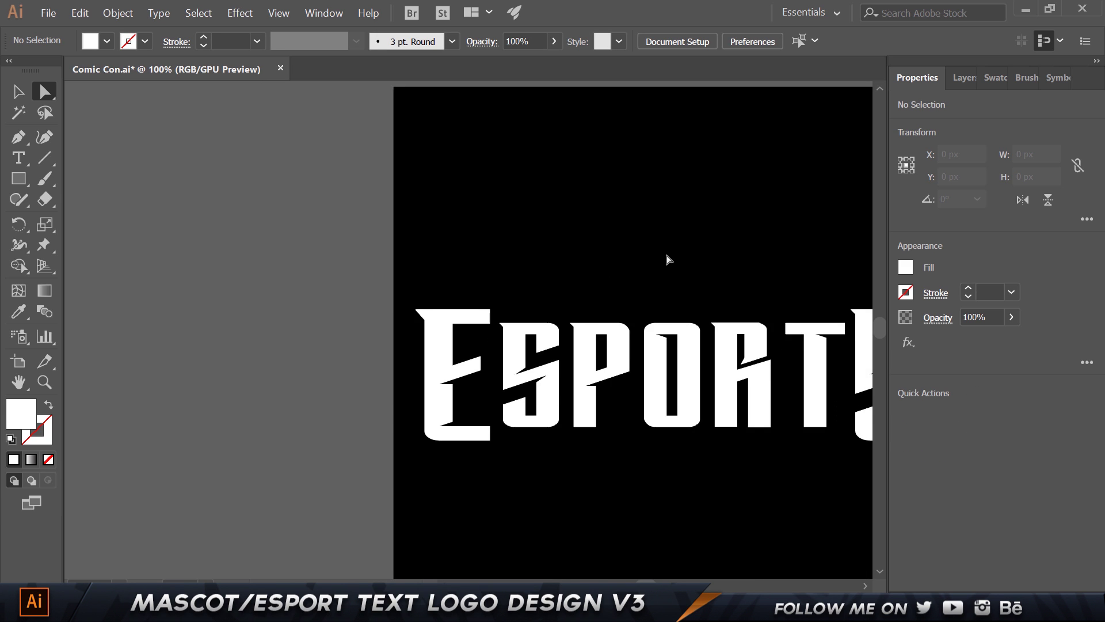
key(ctrl+z)
key(ctrl+shift+z)
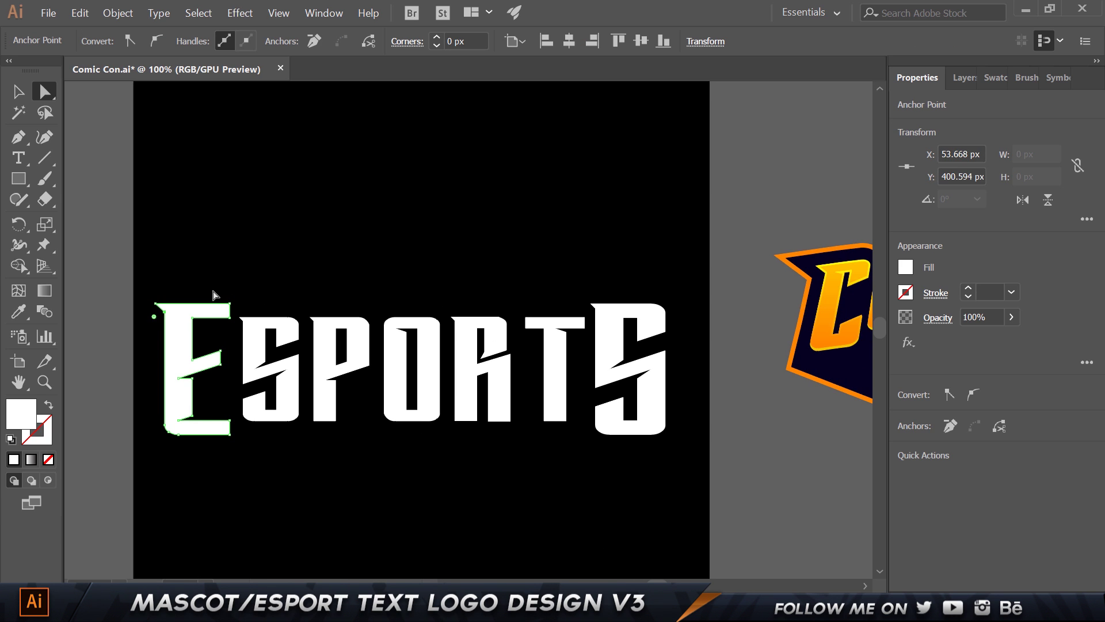
click(347, 260)
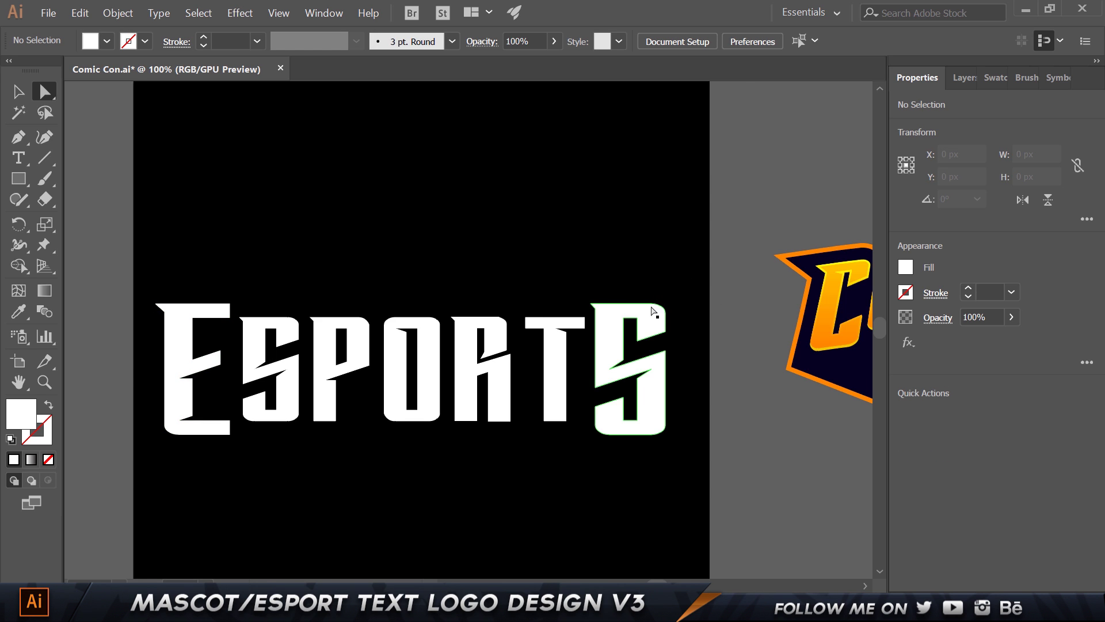
Remove the last S's top-left spur by moving its tip in line with the stem and deleting the extra anchor below it
scroll(651, 310, up, 1)
scroll(649, 310, down, 1)
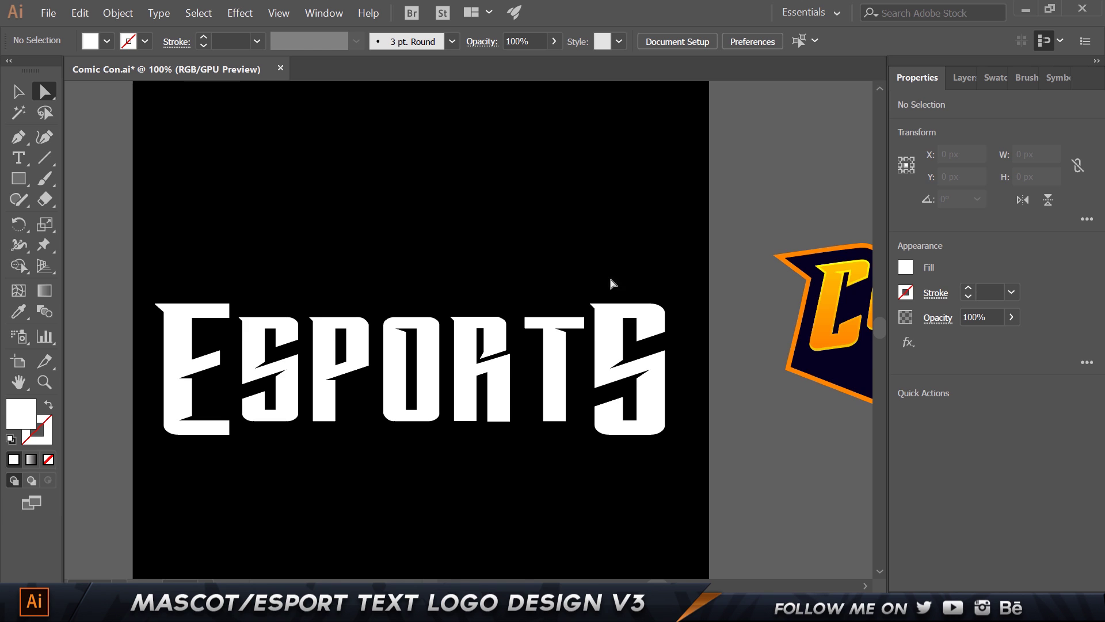
scroll(593, 304, up, 4)
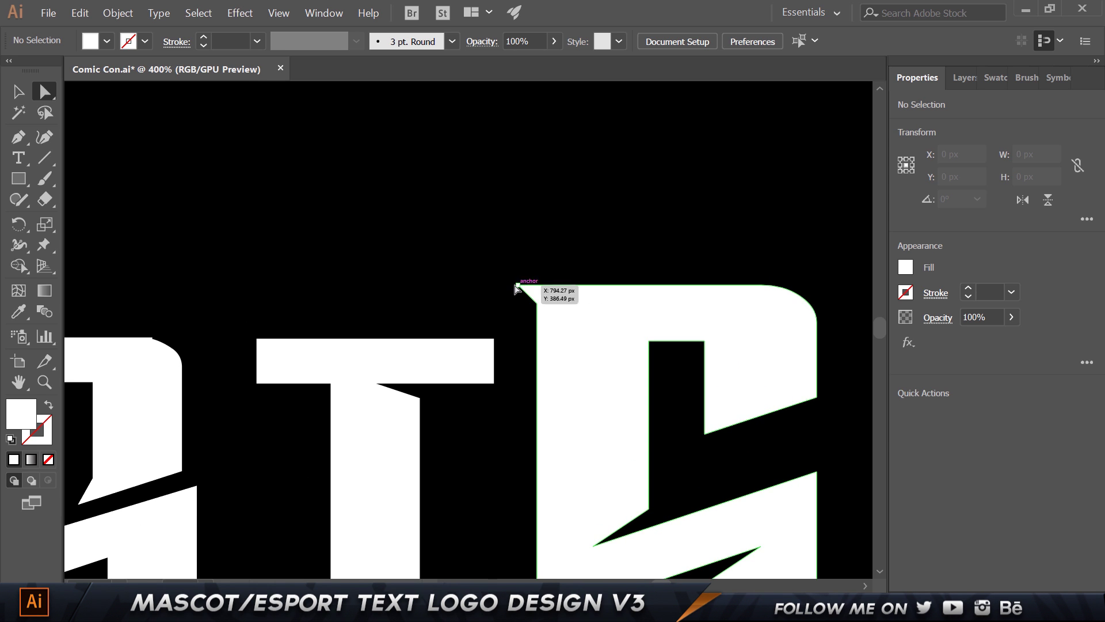
click(518, 285)
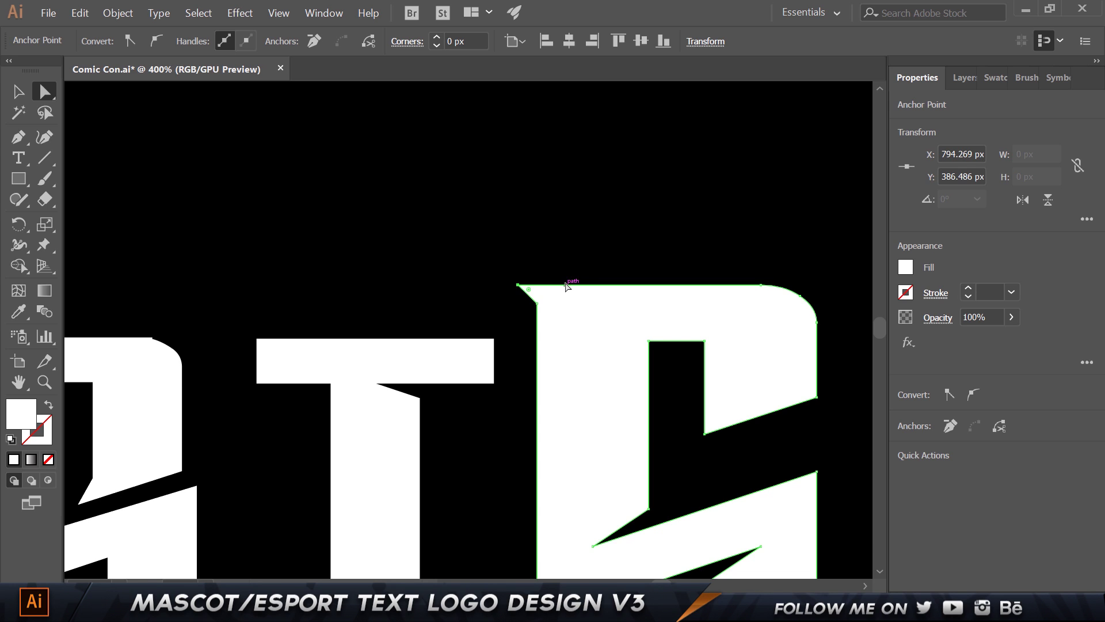
key(shift+Right)
click(536, 304)
key(p)
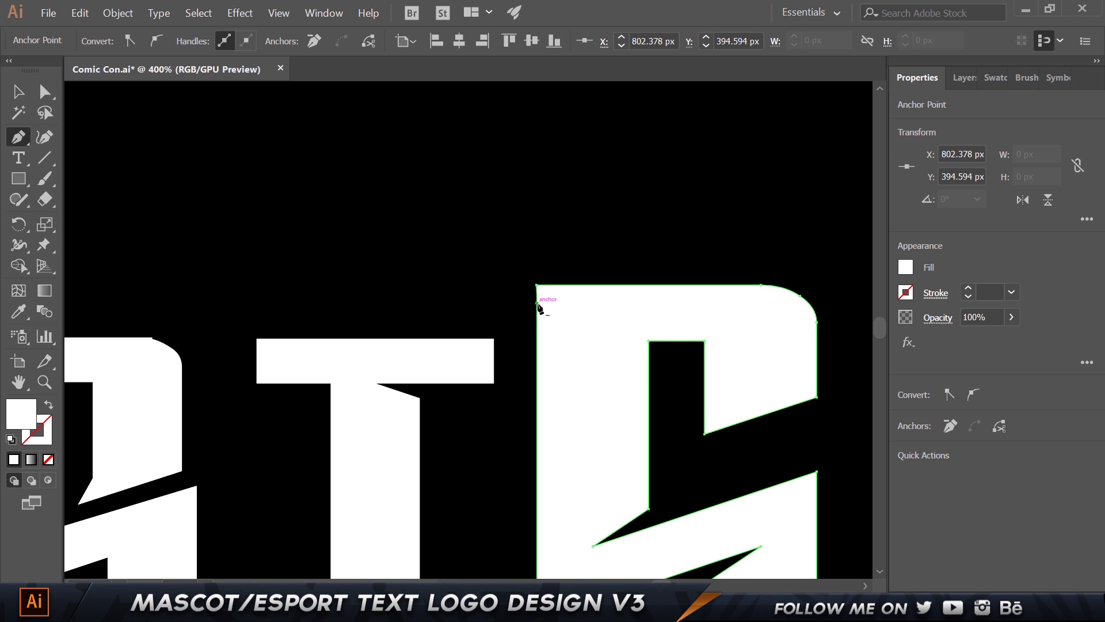
scroll(538, 308, up, 2)
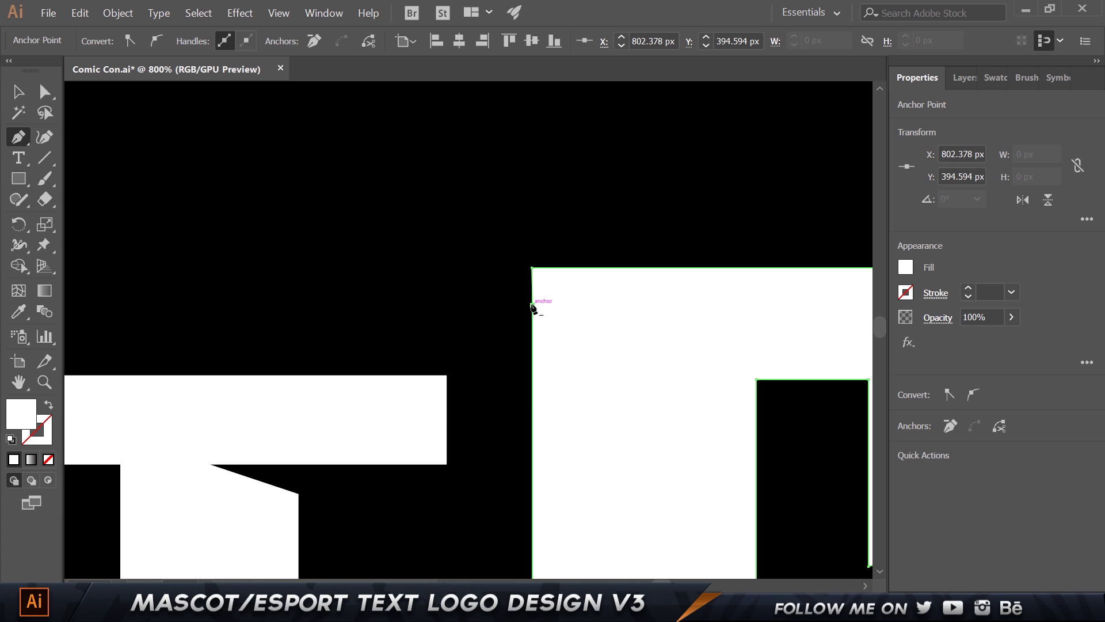
click(531, 304)
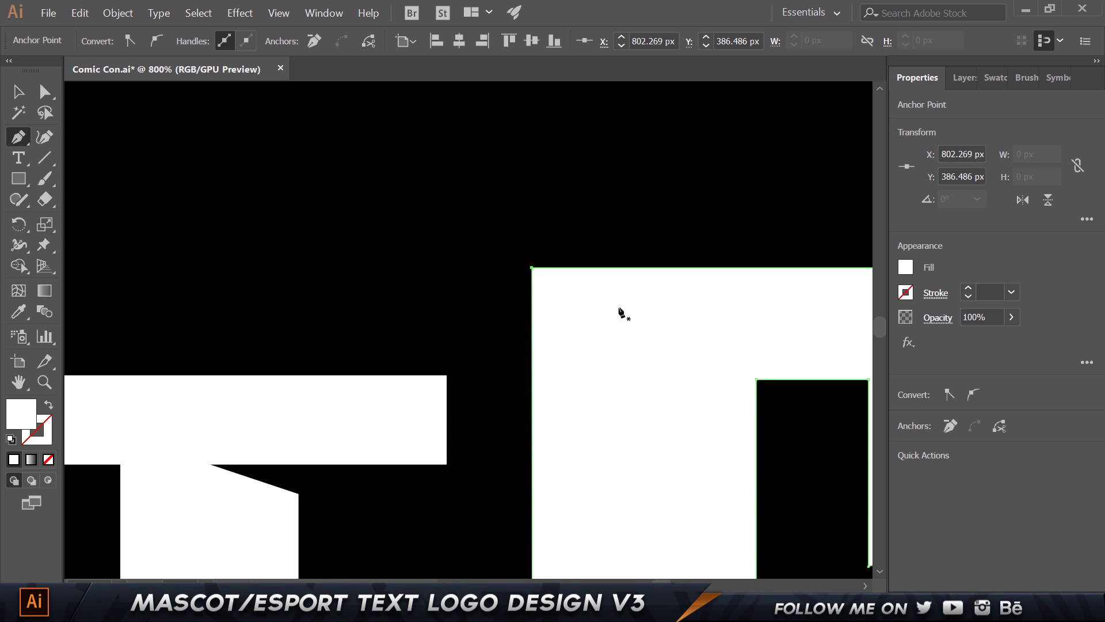
Round the squared top-left corner of the last S slightly
key(a)
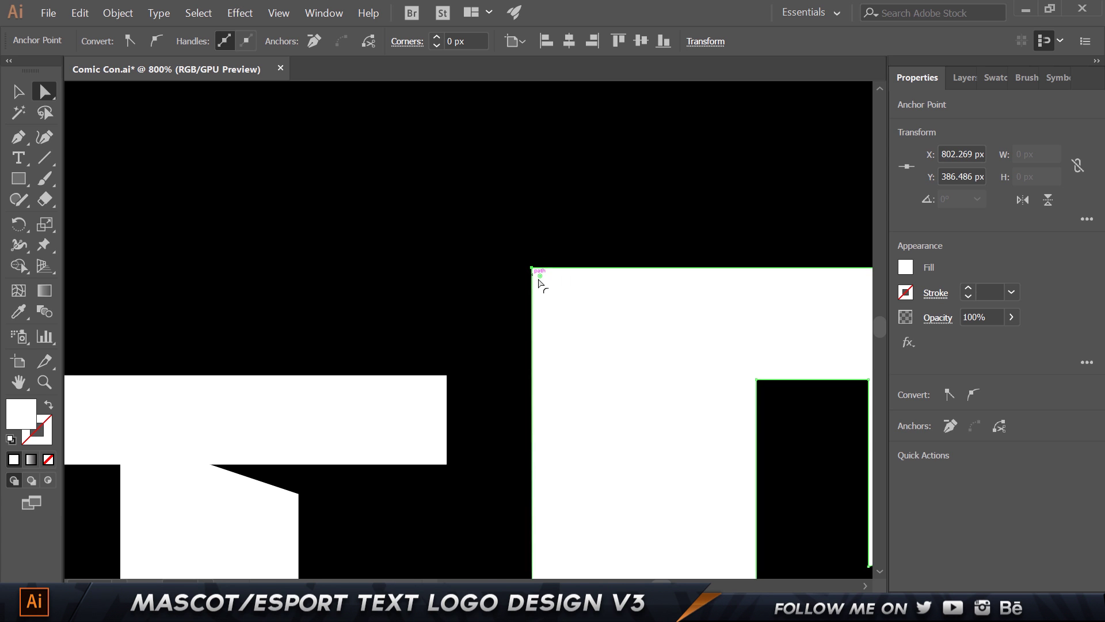
drag(539, 275, 562, 297)
click(531, 230)
scroll(531, 231, down, 7)
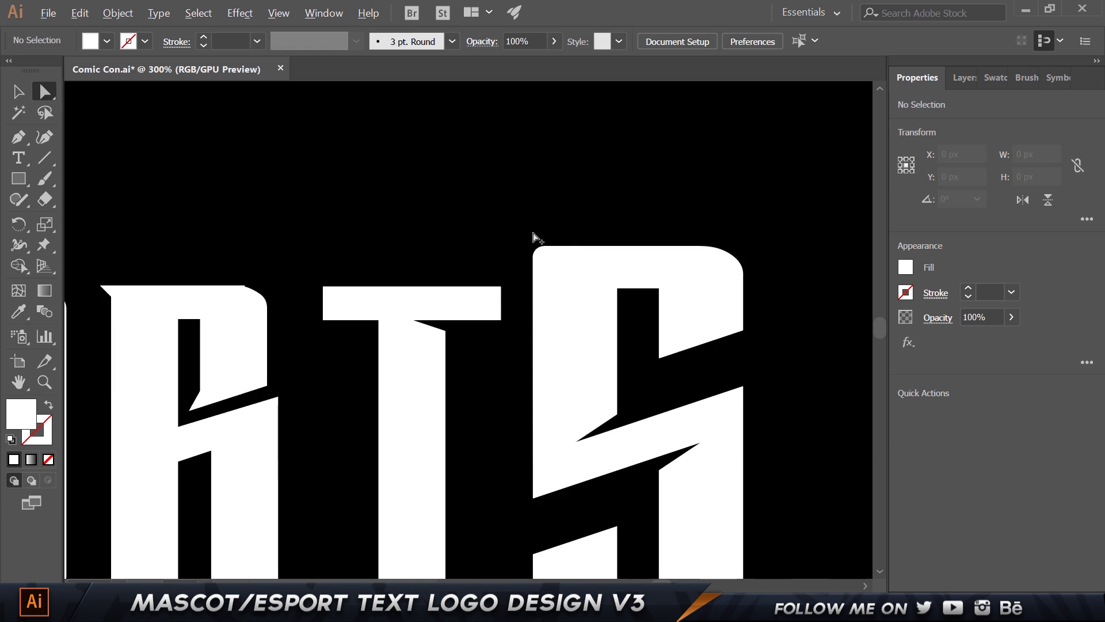
scroll(575, 230, up, 2)
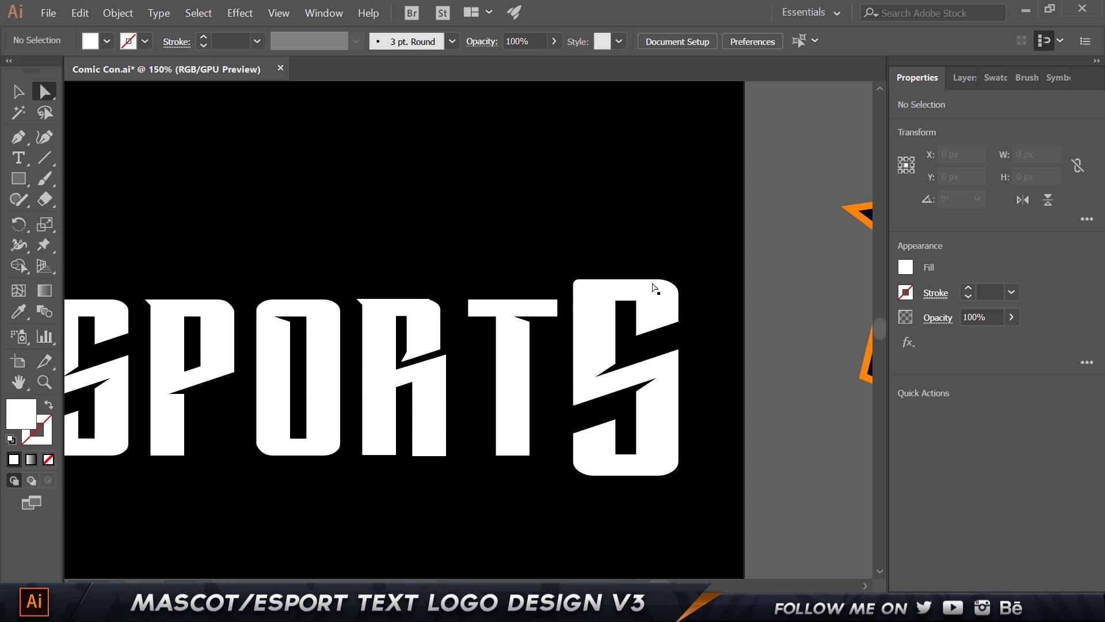
scroll(681, 288, up, 3)
drag(644, 282, 631, 288)
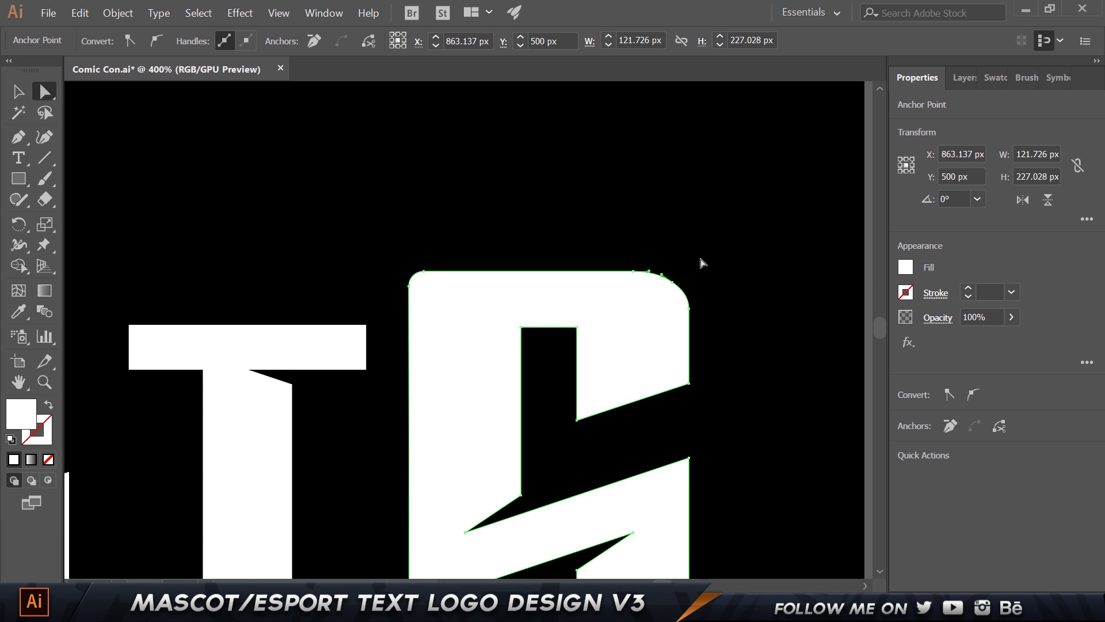
drag(703, 249, 637, 260)
scroll(657, 281, up, 2)
click(657, 281)
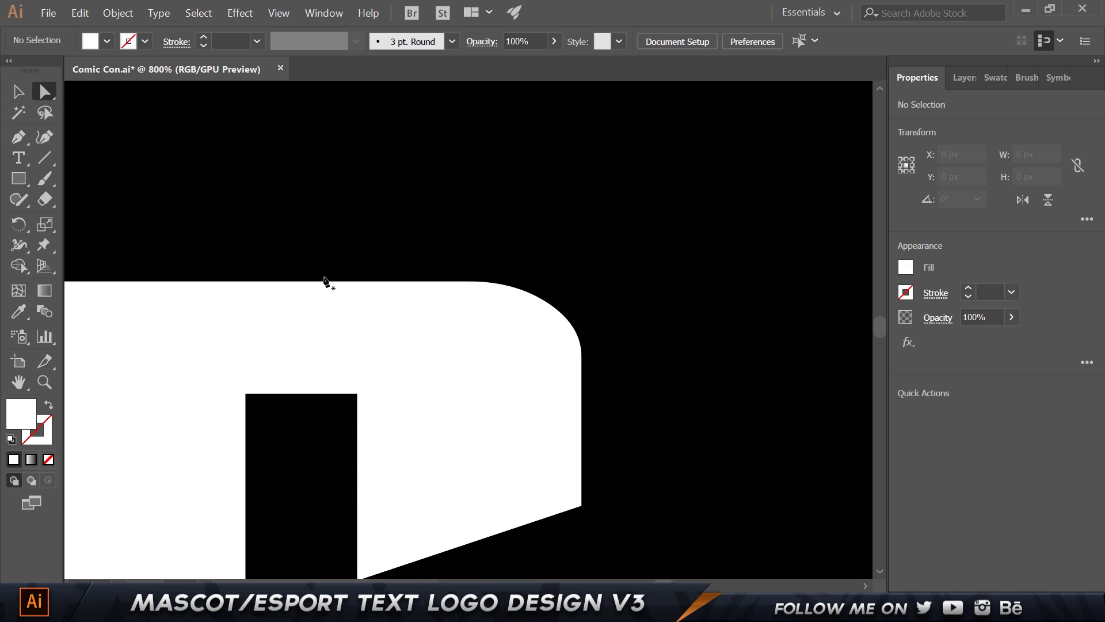
Draw a white triangular spur about 56 px wide and 20 px high over the rounded top-right corner of the last S
key(p)
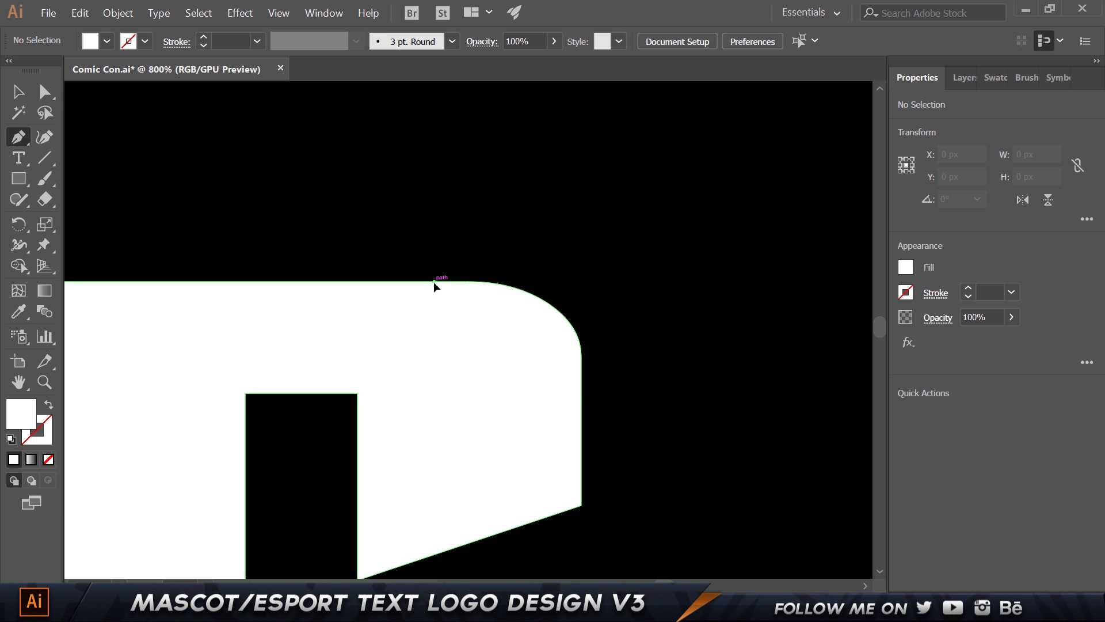
drag(433, 282, 678, 299)
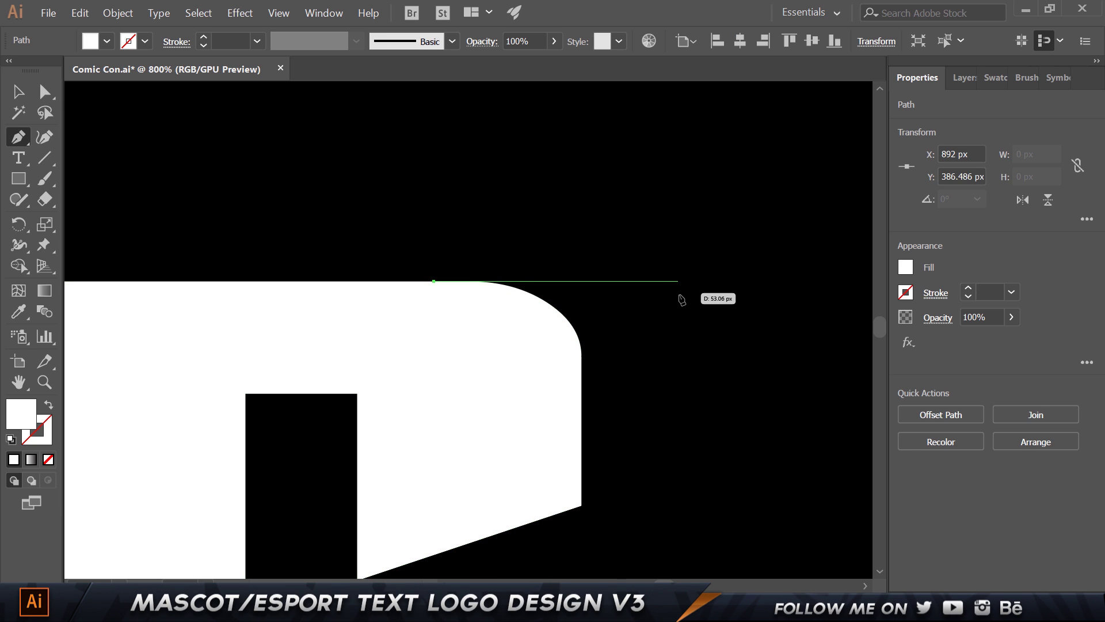
shift+click(693, 299)
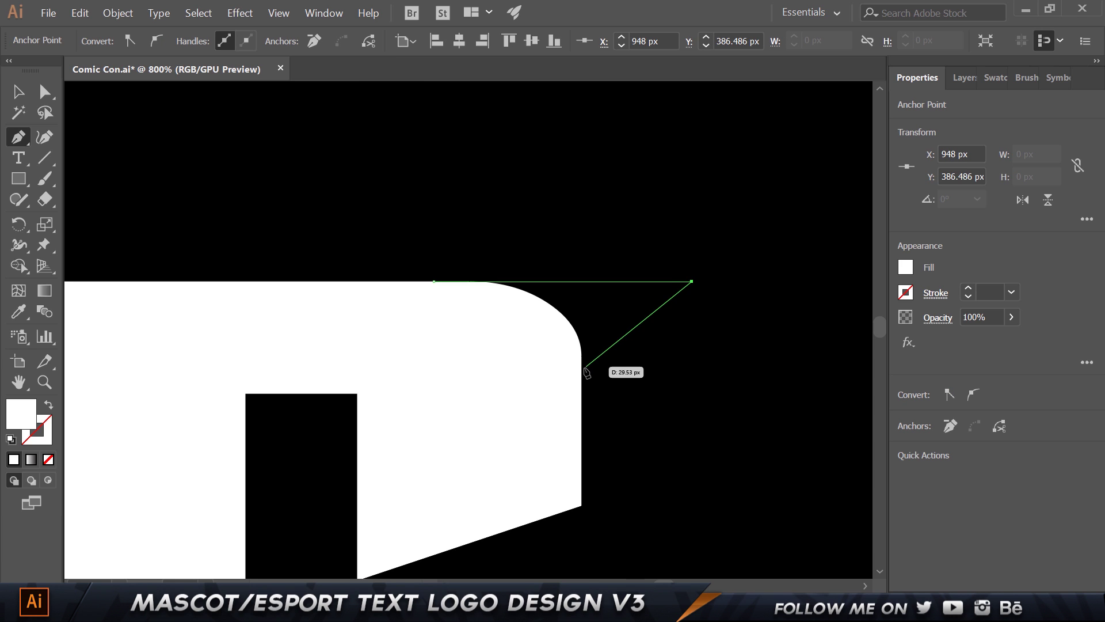
click(581, 370)
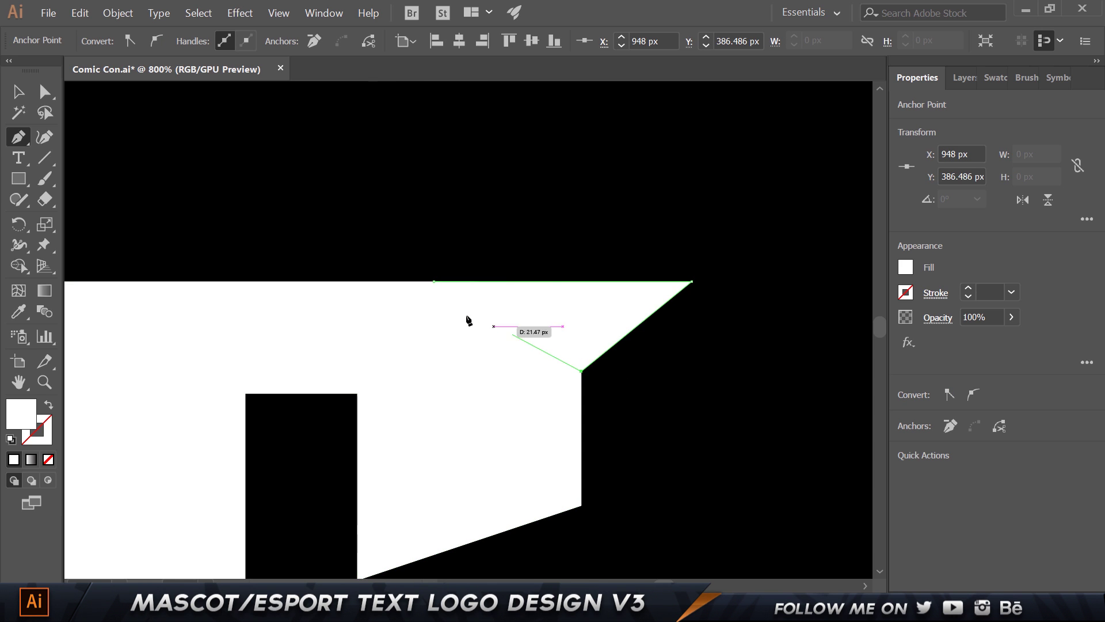
click(435, 283)
key(v)
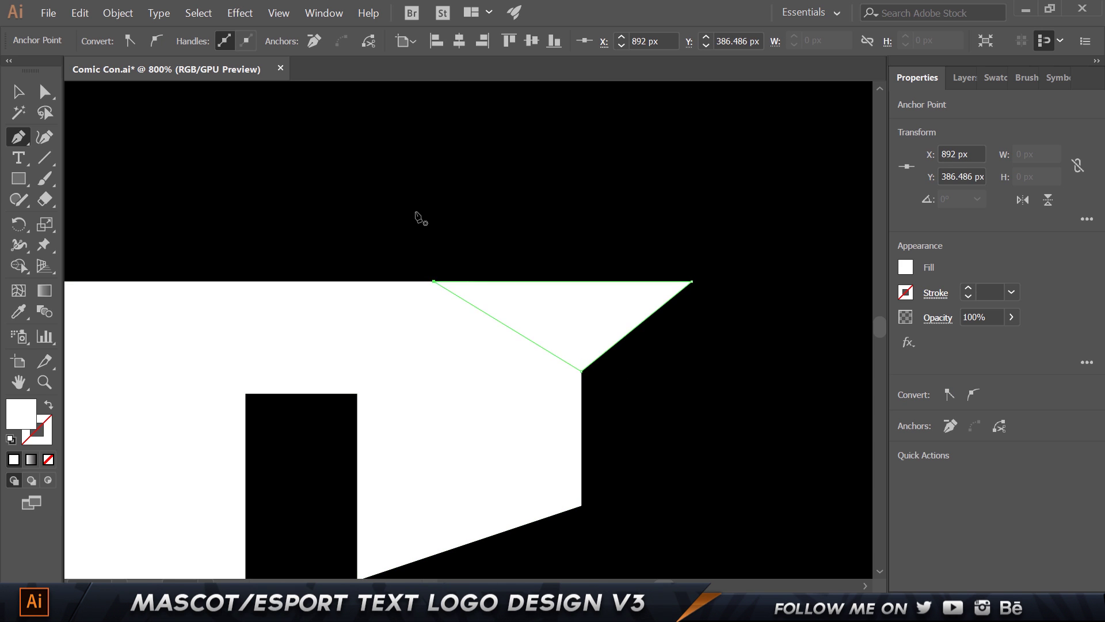
click(415, 223)
key(ctrl+1)
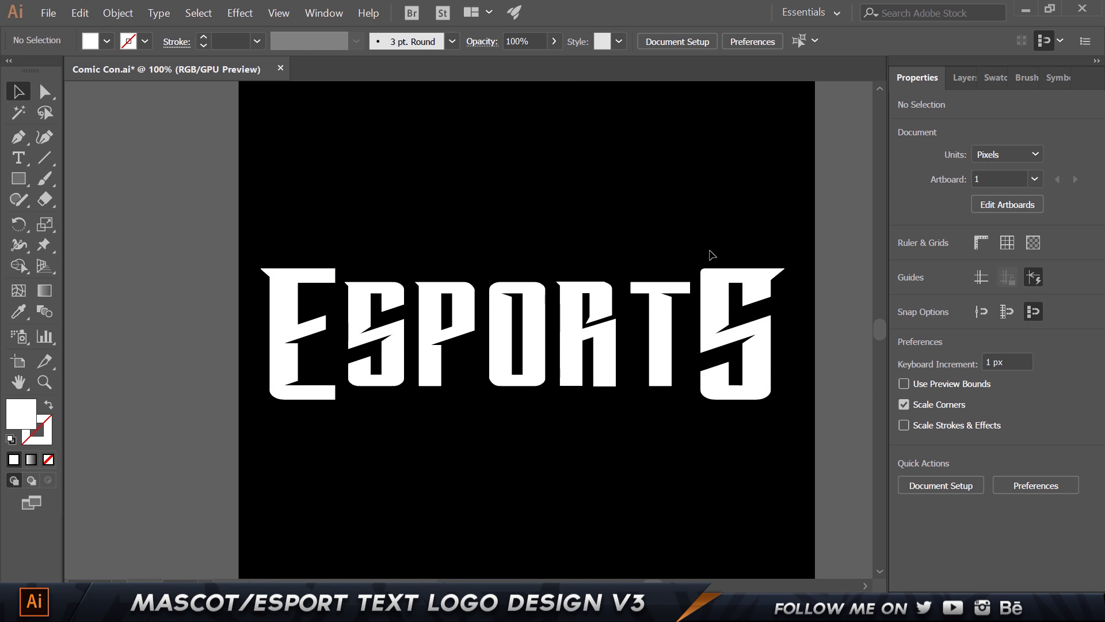
Enlarge the E's top-left spur by extending its tip outward about 5 px and lowering its inner anchor about 5 px
scroll(243, 247, up, 5)
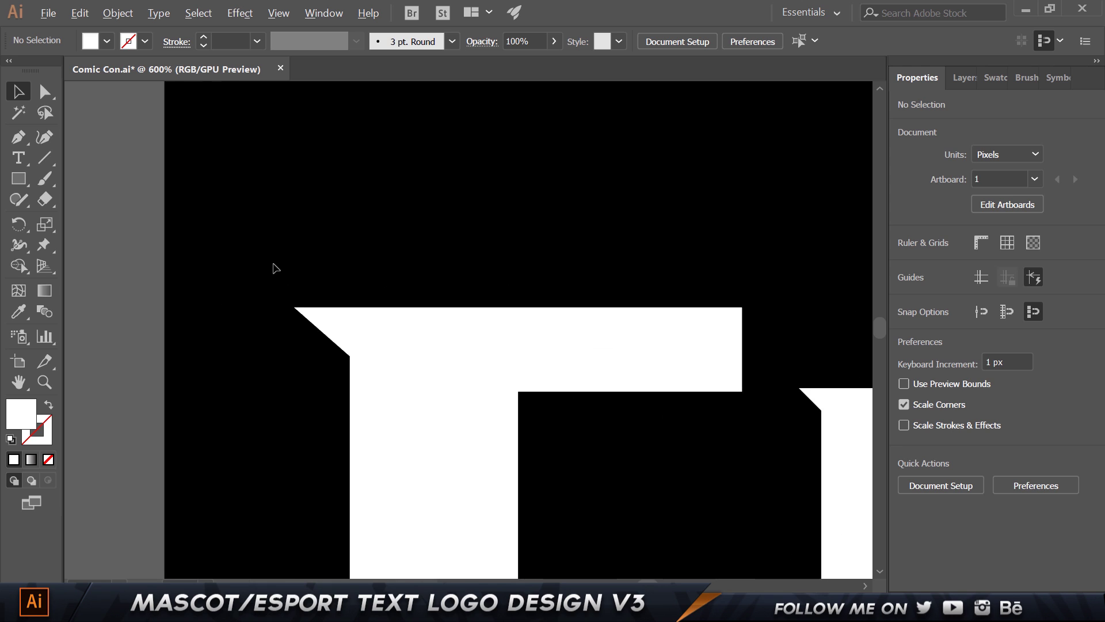
drag(275, 271, 331, 352)
key(a)
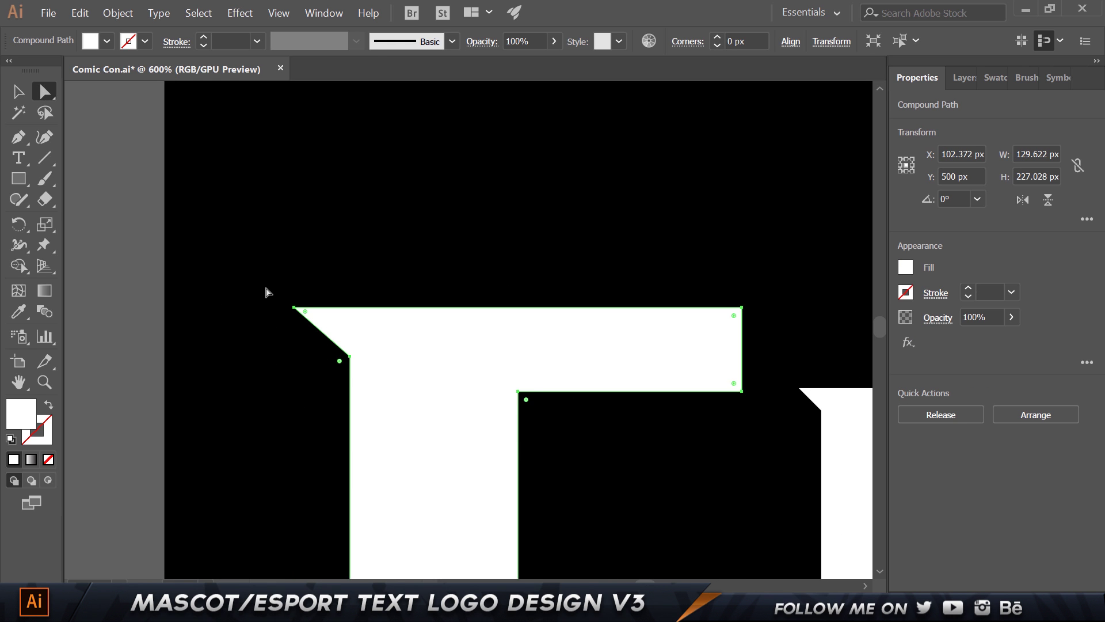
drag(266, 290, 311, 356)
key(shift+Left)
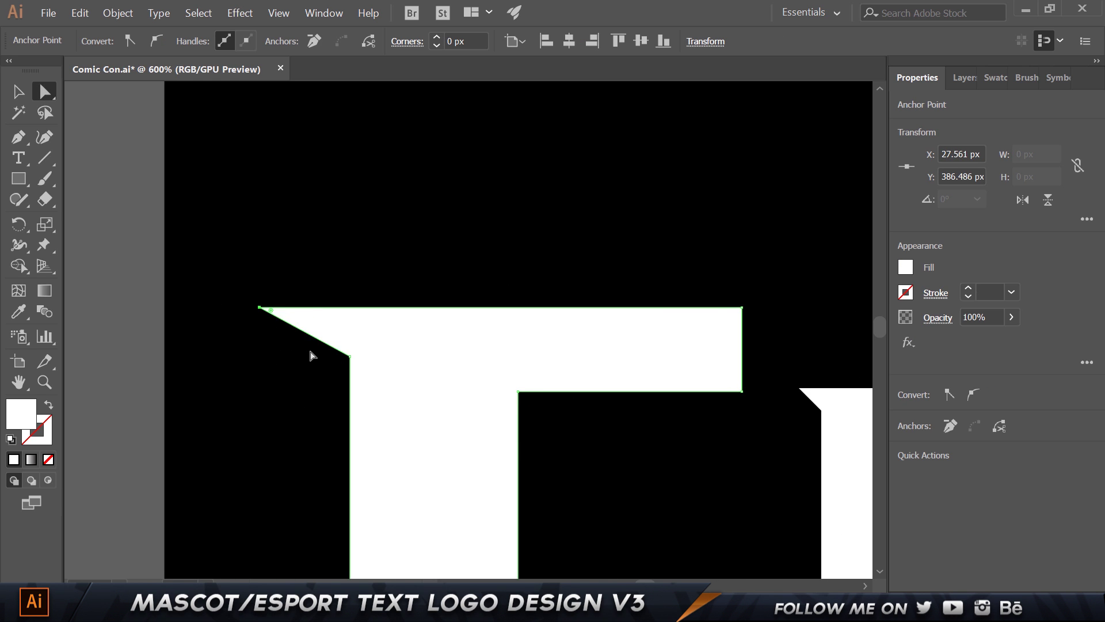
key(ctrl+z)
key(Left)
key(Left)
key(Left)
key(Left)
key(Left)
drag(309, 351, 358, 393)
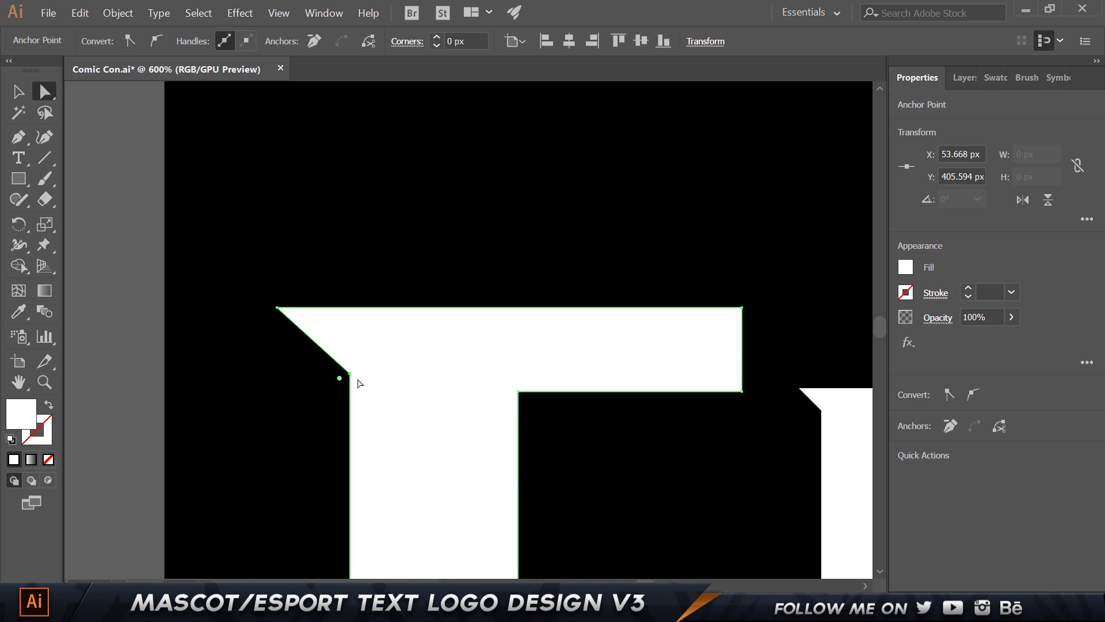
Select the whole ESPORTS lettering group and bring up the available Warp effects
scroll(358, 379, down, 3)
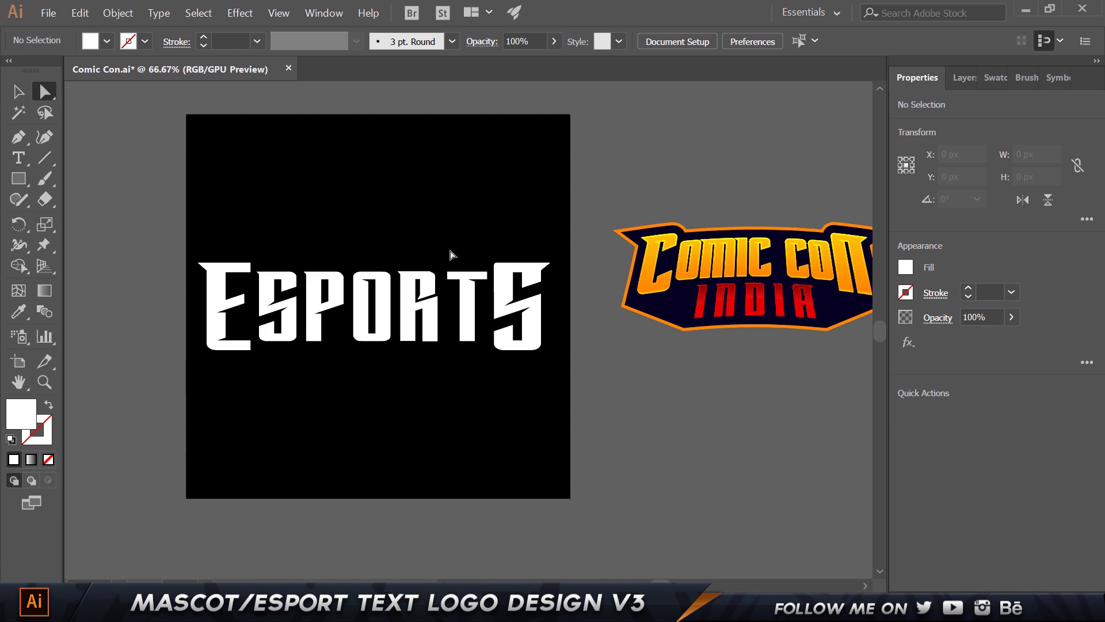
key(v)
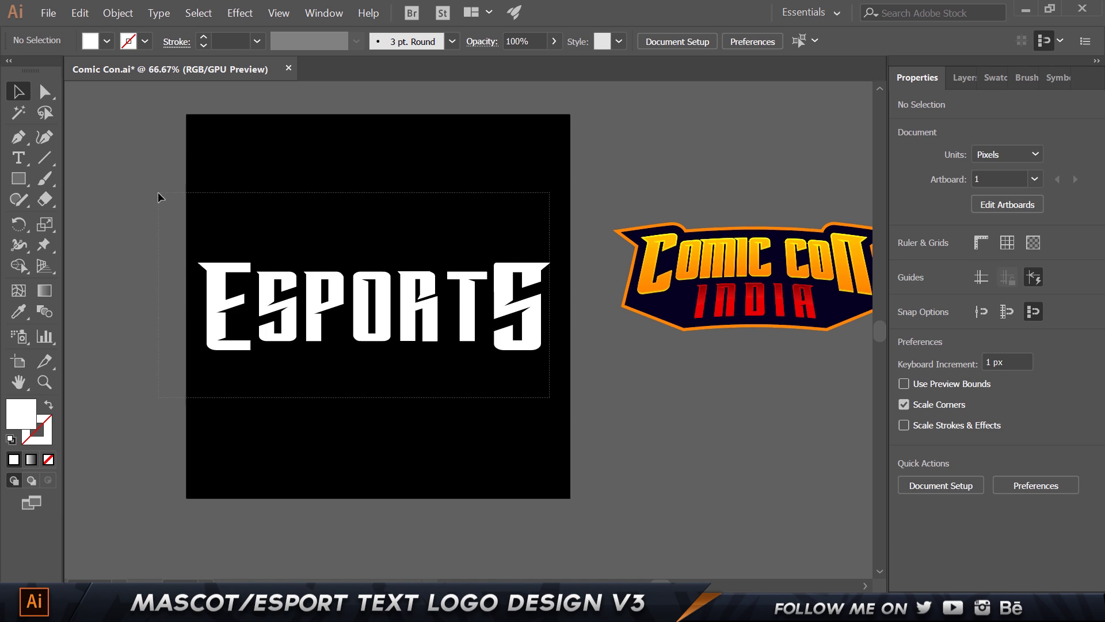
drag(161, 197, 160, 197)
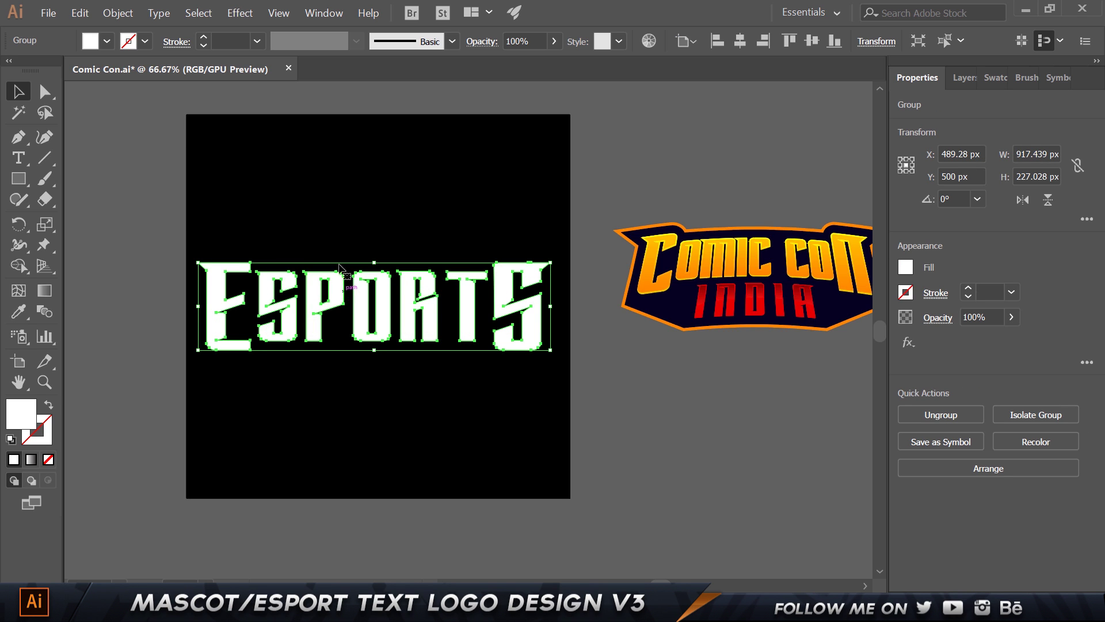
click(244, 18)
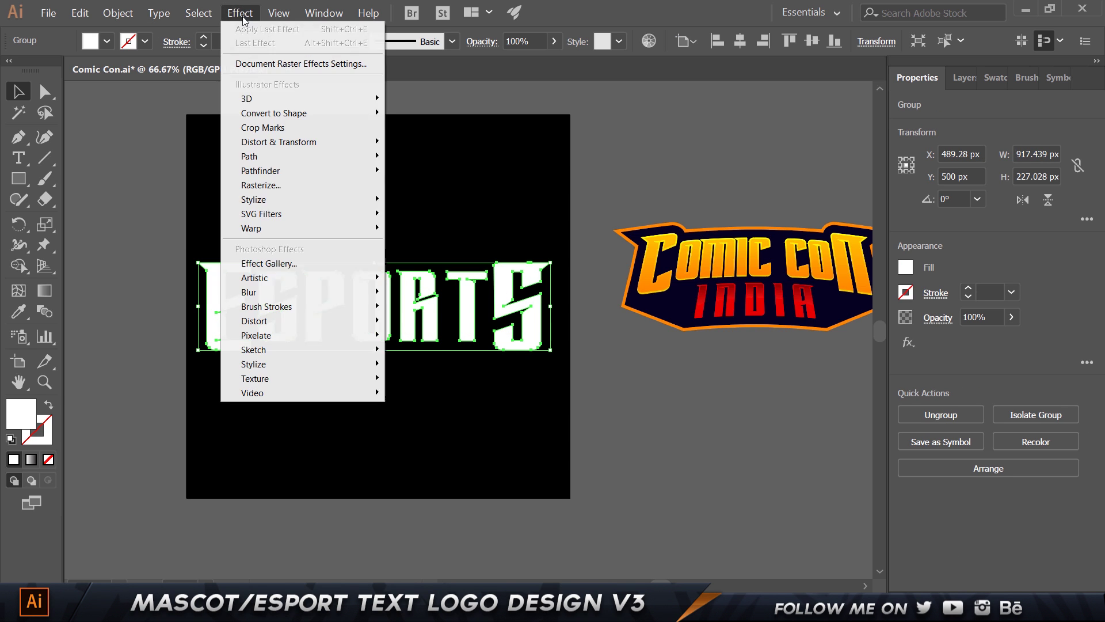
mouse_move(280, 236)
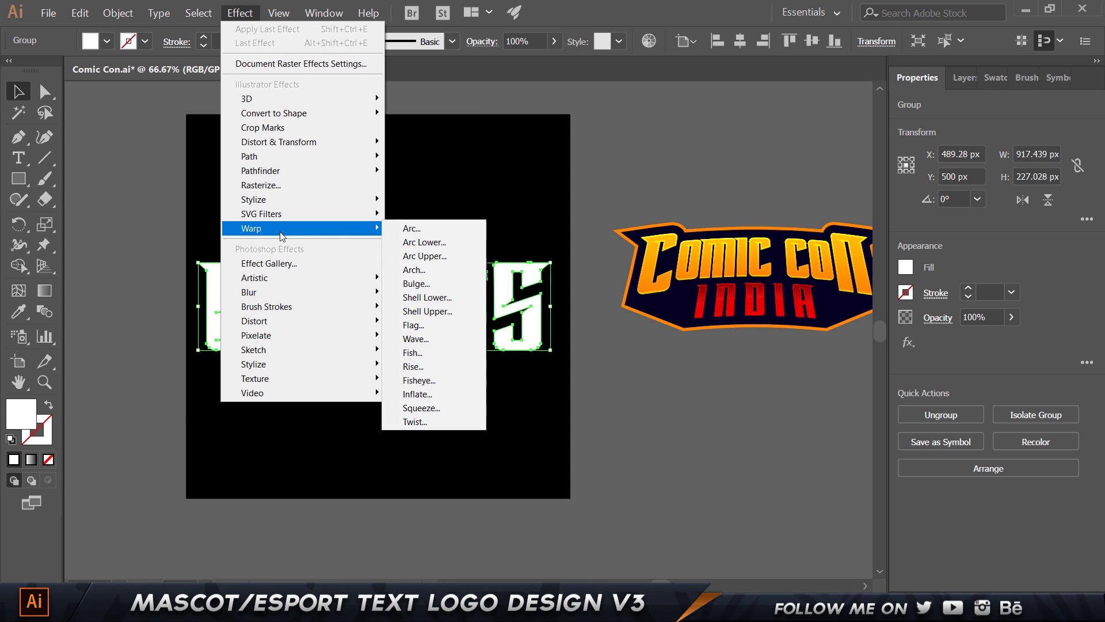
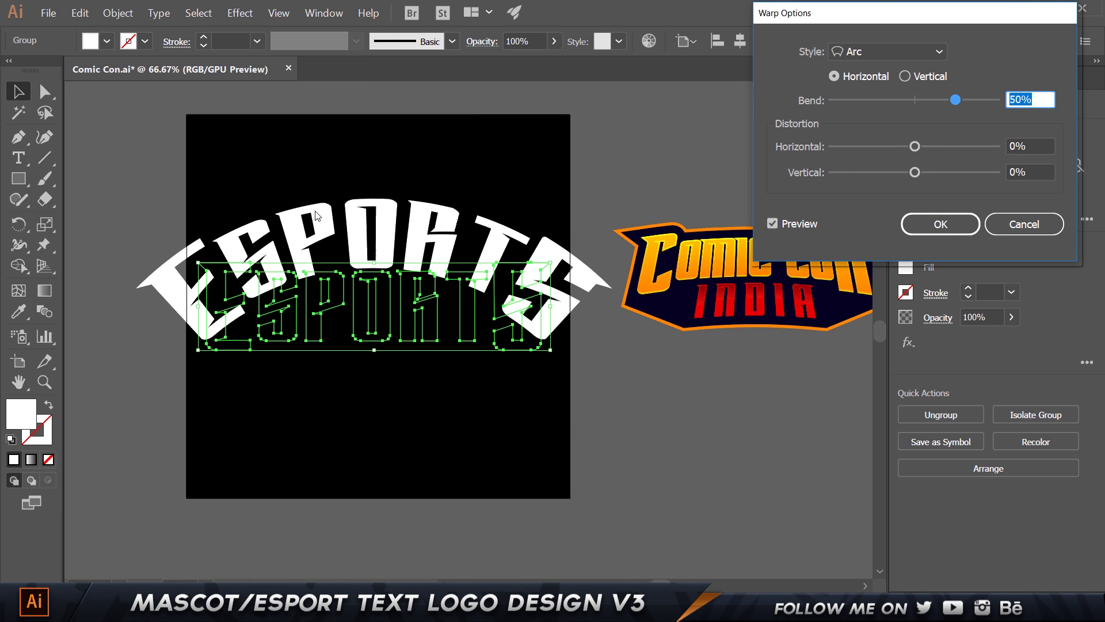
Warp the ESPORTS lettering horizontally with the Arch style at a 10% bend
click(889, 51)
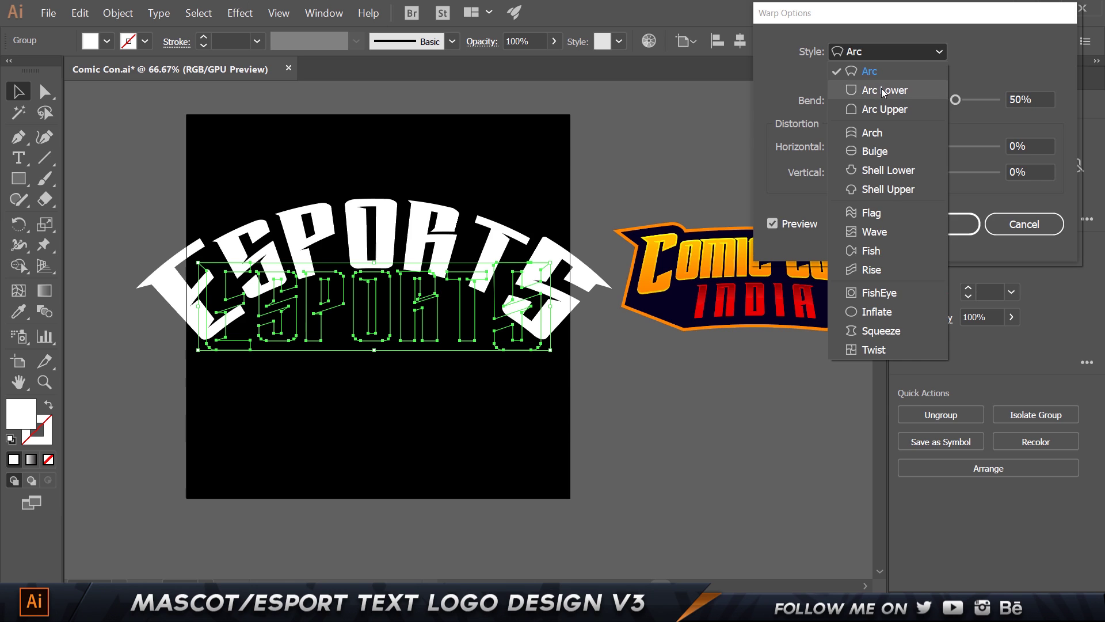
click(881, 114)
key(Down)
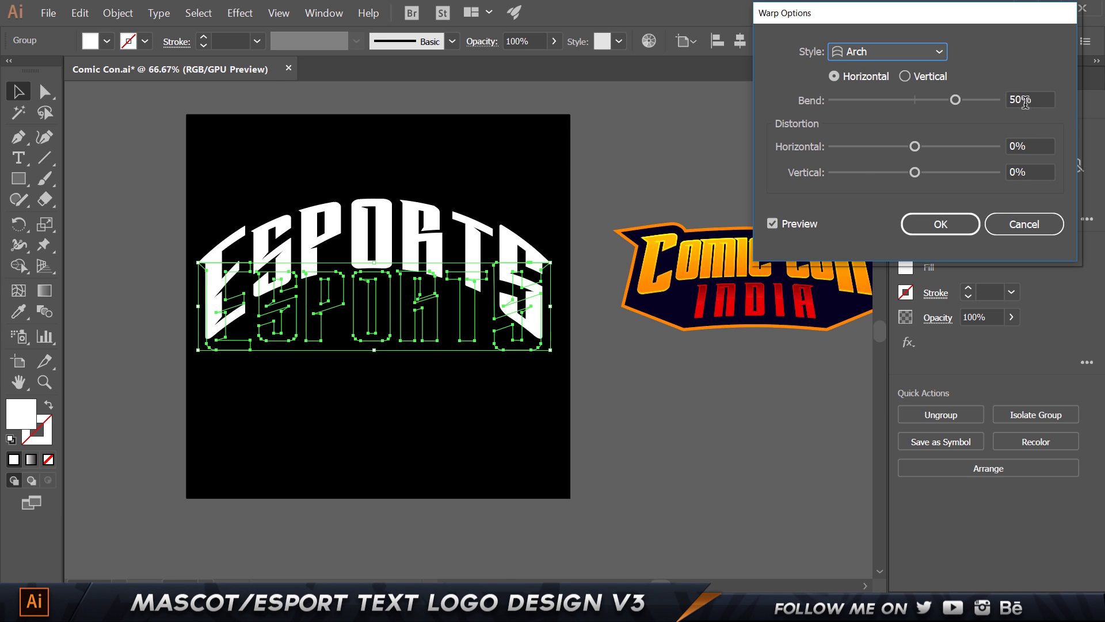
click(1042, 98)
key(Down)
key(Down)
key(Down)
key(Down)
key(Down)
key(Down)
key(Down)
key(Down)
key(Down)
key(Down)
key(Down)
key(Down)
key(Down)
key(Down)
key(Down)
key(Down)
key(Down)
key(Down)
key(Down)
key(Down)
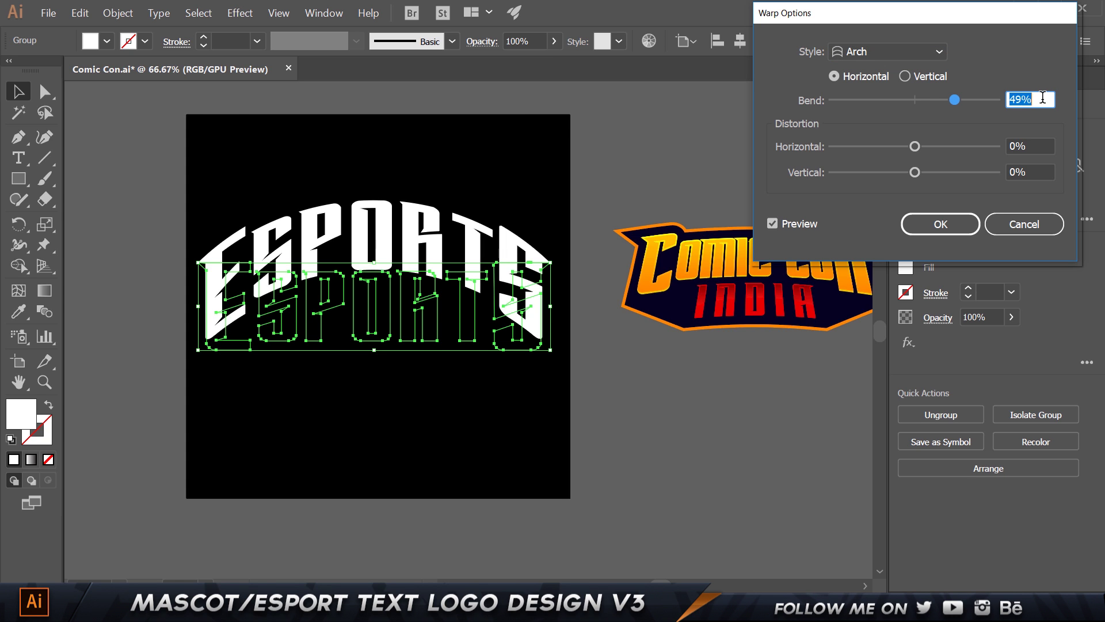
key(Down)
key(Down)
key(Down)
key(Down)
key(Down)
key(Down)
key(Down)
key(Down)
key(Down)
key(Down)
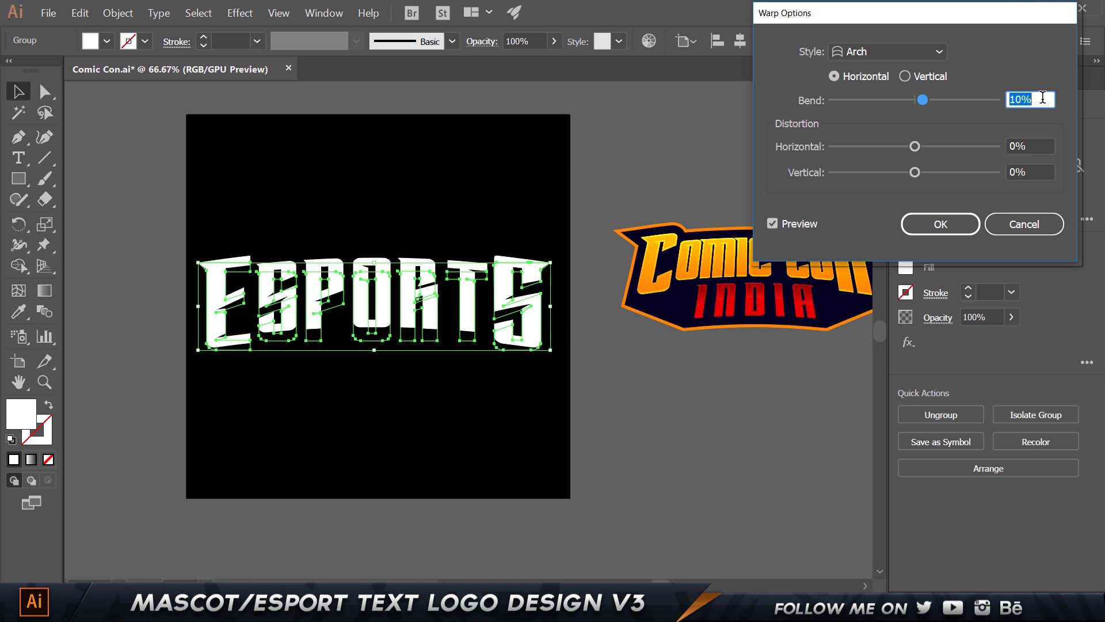
key(Return)
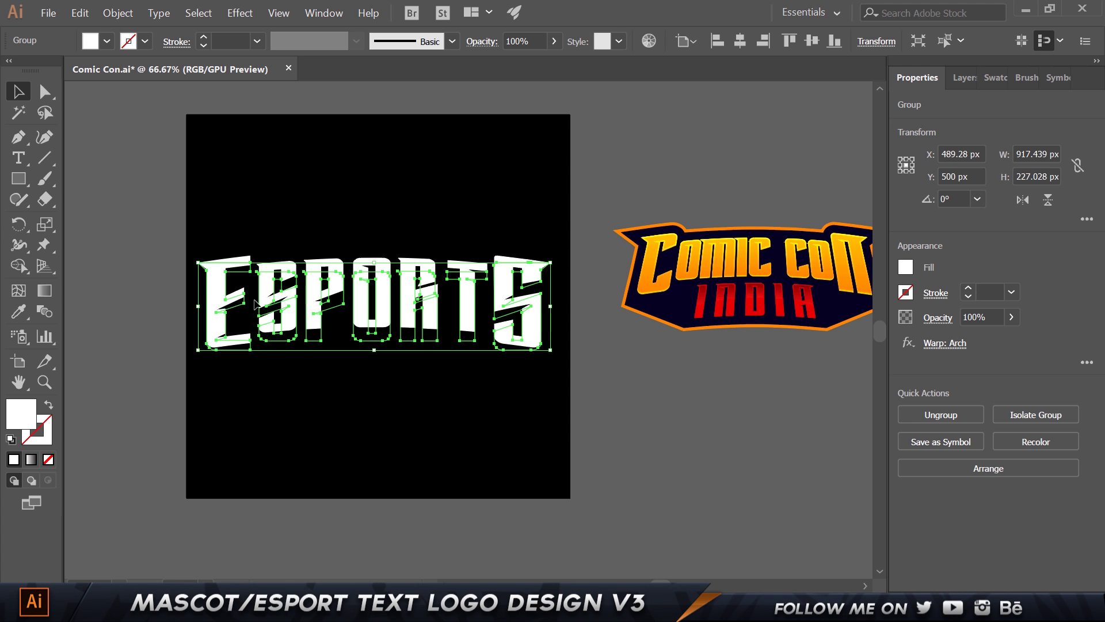
Expand the appearance of the arched lettering into editable paths and deselect it
click(117, 13)
click(174, 163)
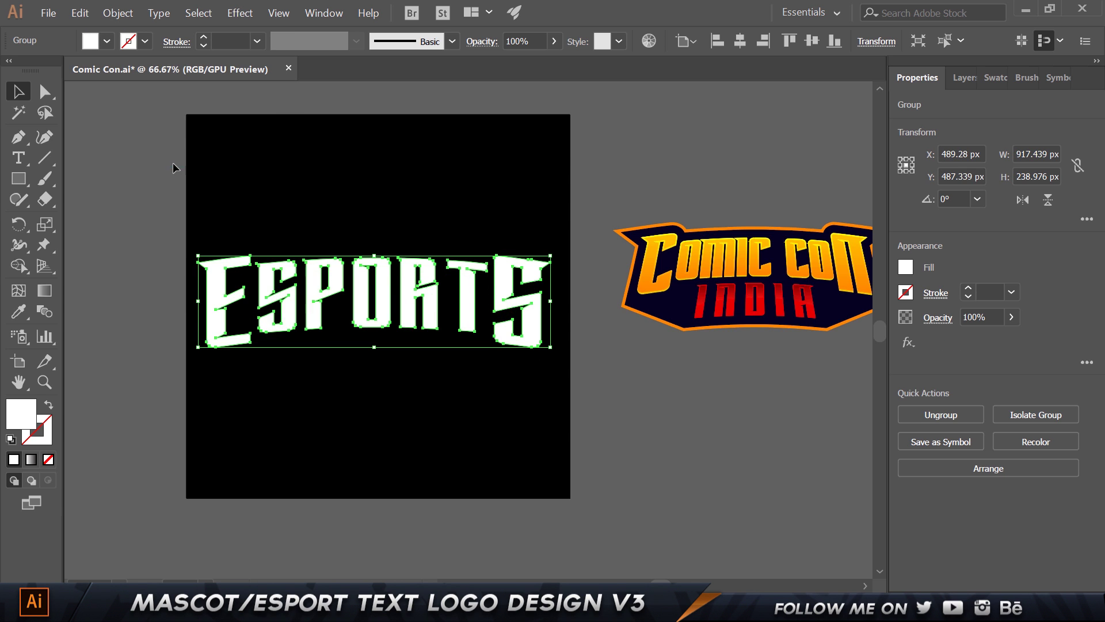
click(386, 230)
scroll(278, 307, up, 1)
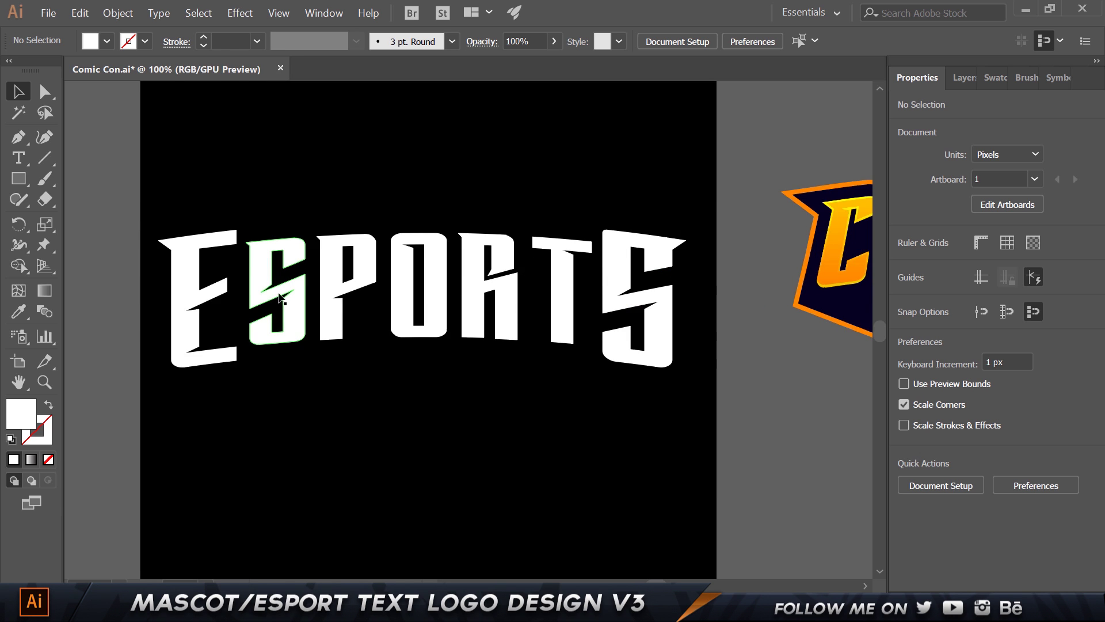
scroll(254, 277, down, 1)
drag(577, 231, 472, 217)
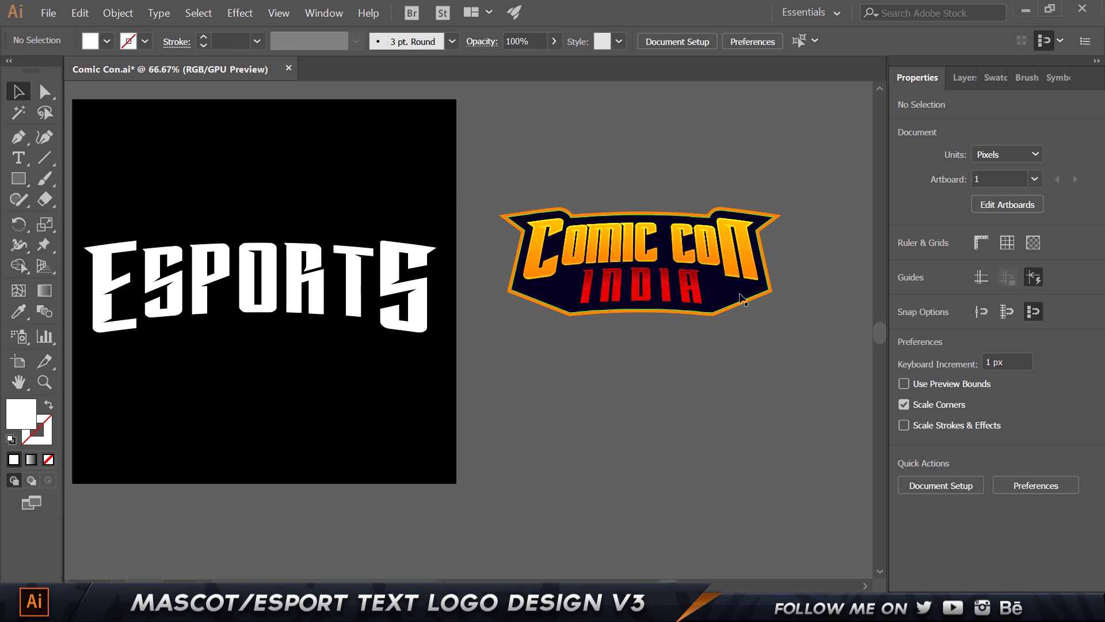
drag(151, 171, 392, 185)
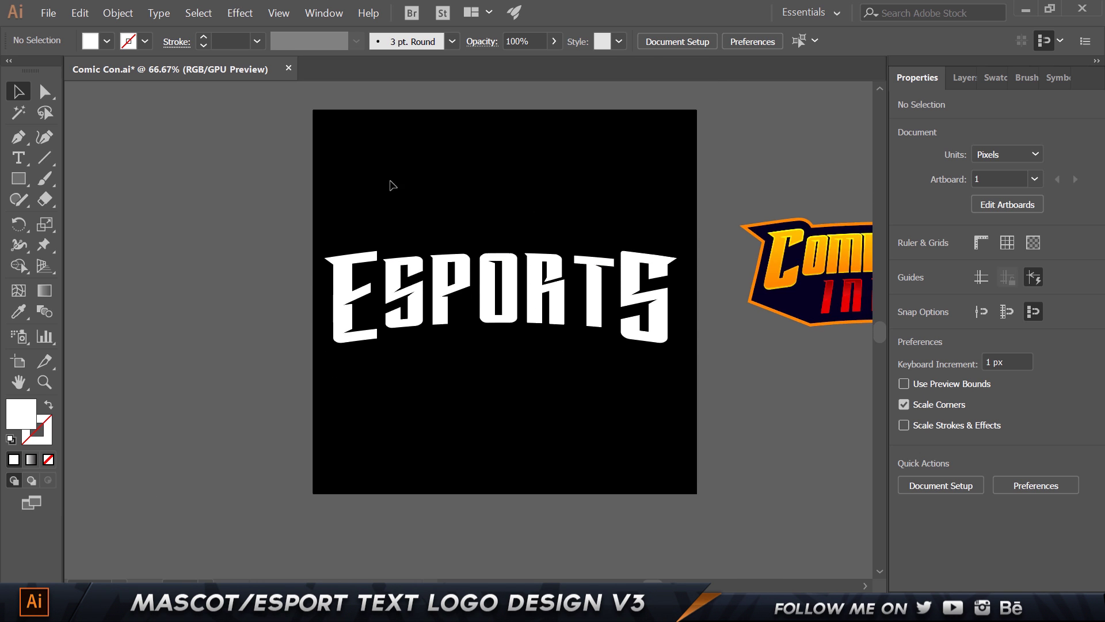
Perspective-distort the ESPORTS group with Free Transform, pulling its upper corners symmetrically inward until it is about 867 px wide
scroll(411, 241, up, 1)
click(492, 278)
click(492, 278)
key(ctrl+0)
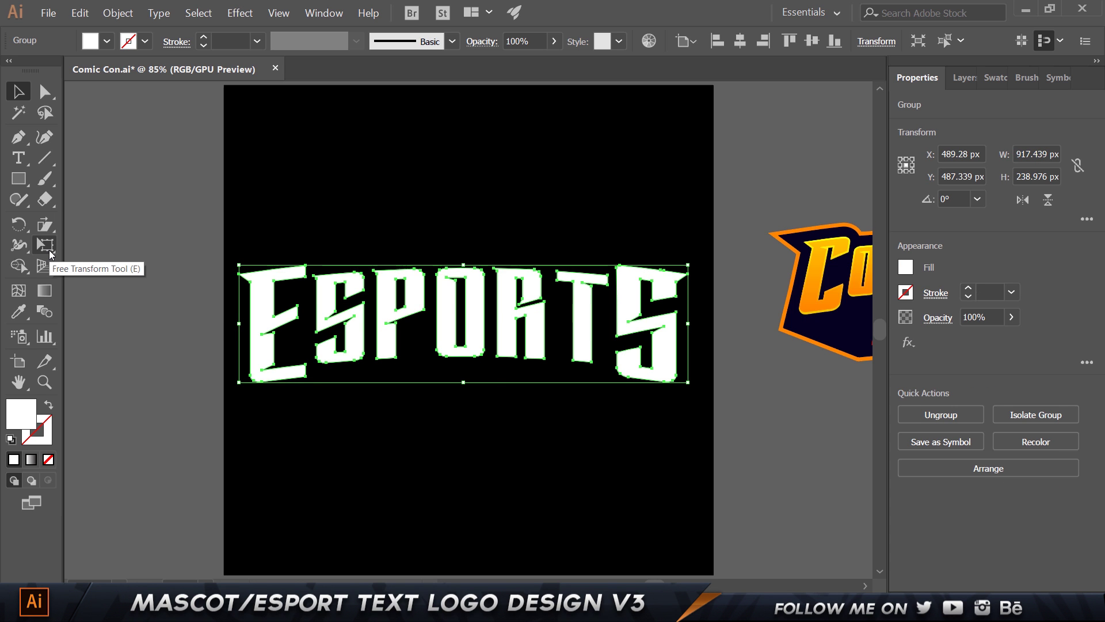
click(50, 252)
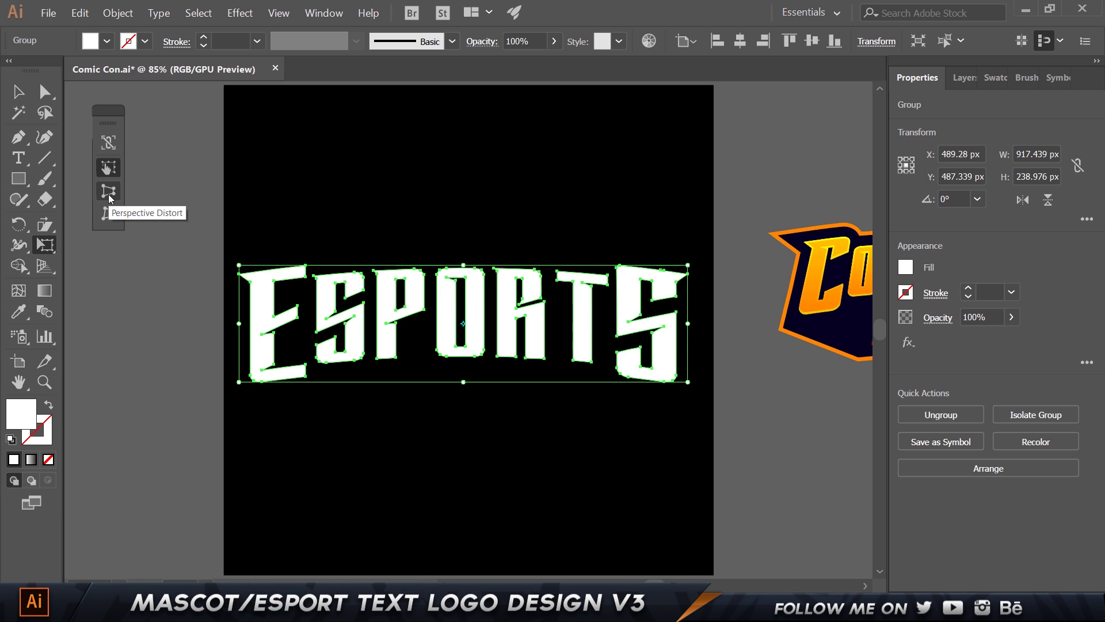
click(108, 195)
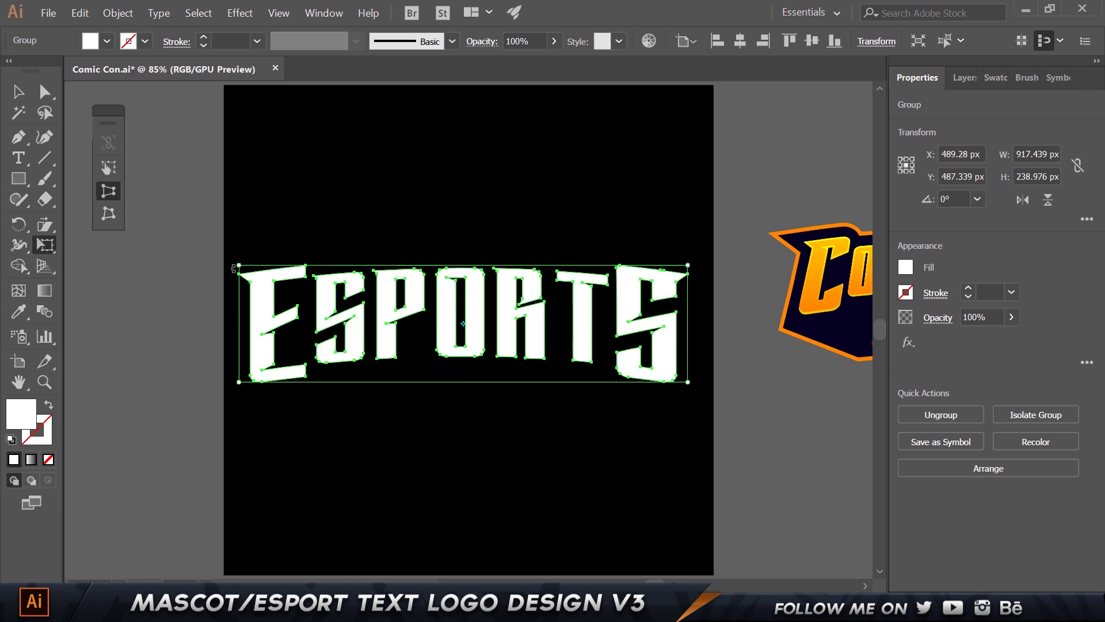
drag(239, 265, 261, 277)
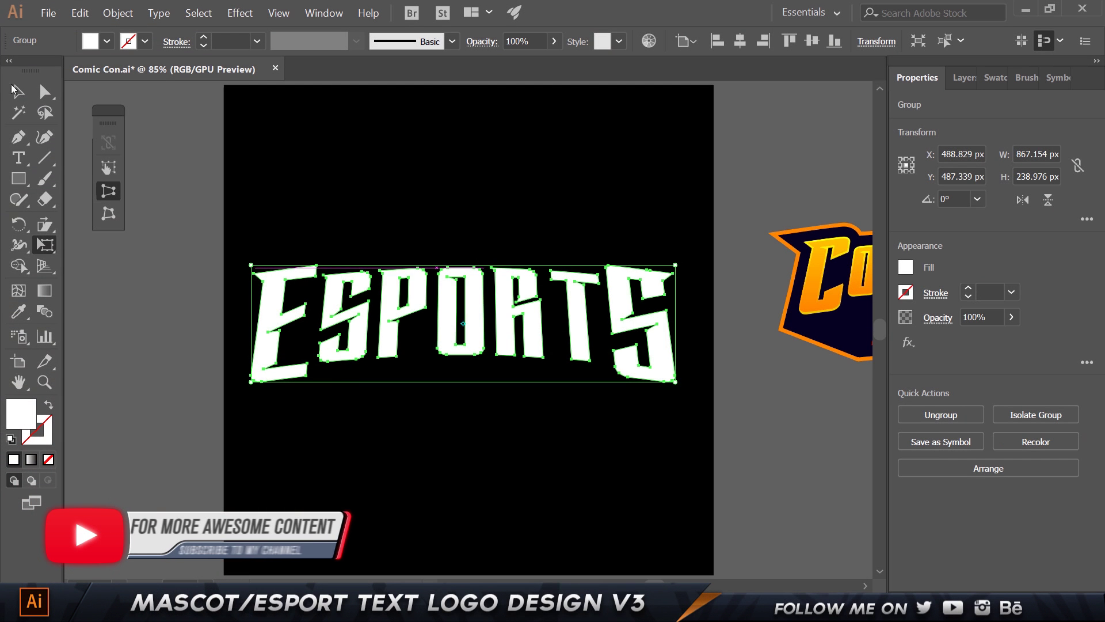
key(v)
click(254, 152)
scroll(364, 206, down, 1)
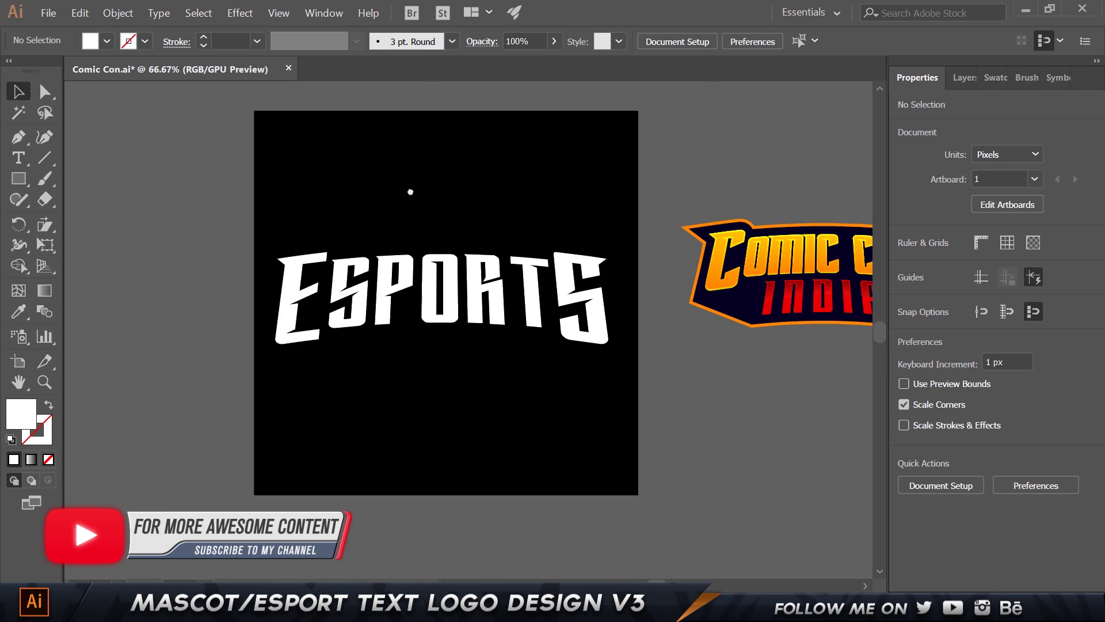
drag(409, 191, 279, 202)
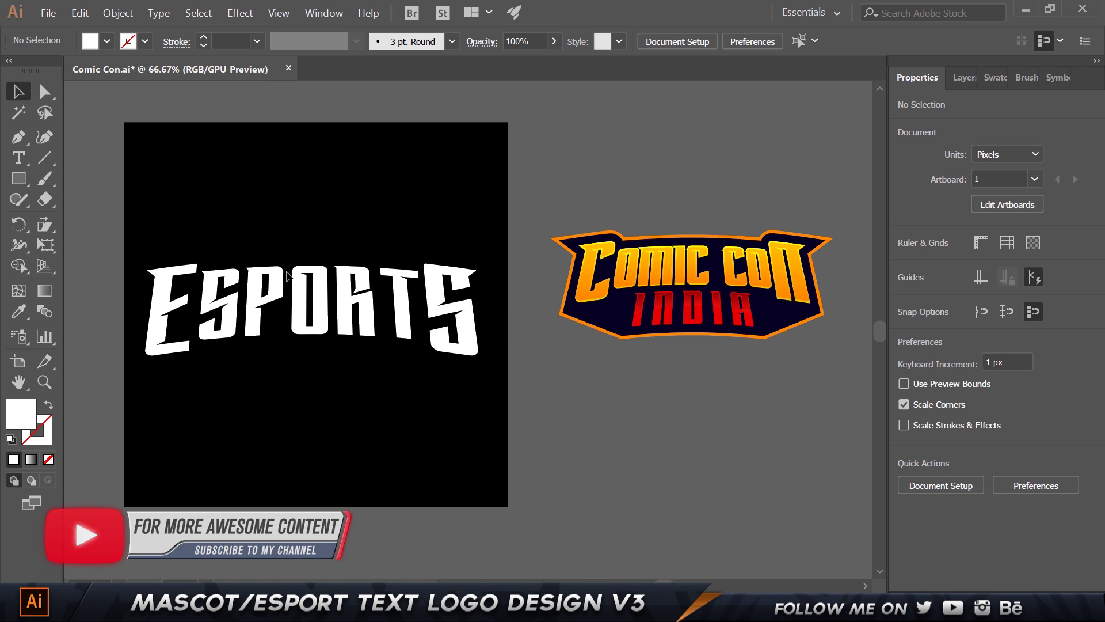
Set up an Offset Path of 4 px with Miter joins on the ESPORTS lettering, with the preview on
key(ctrl+0)
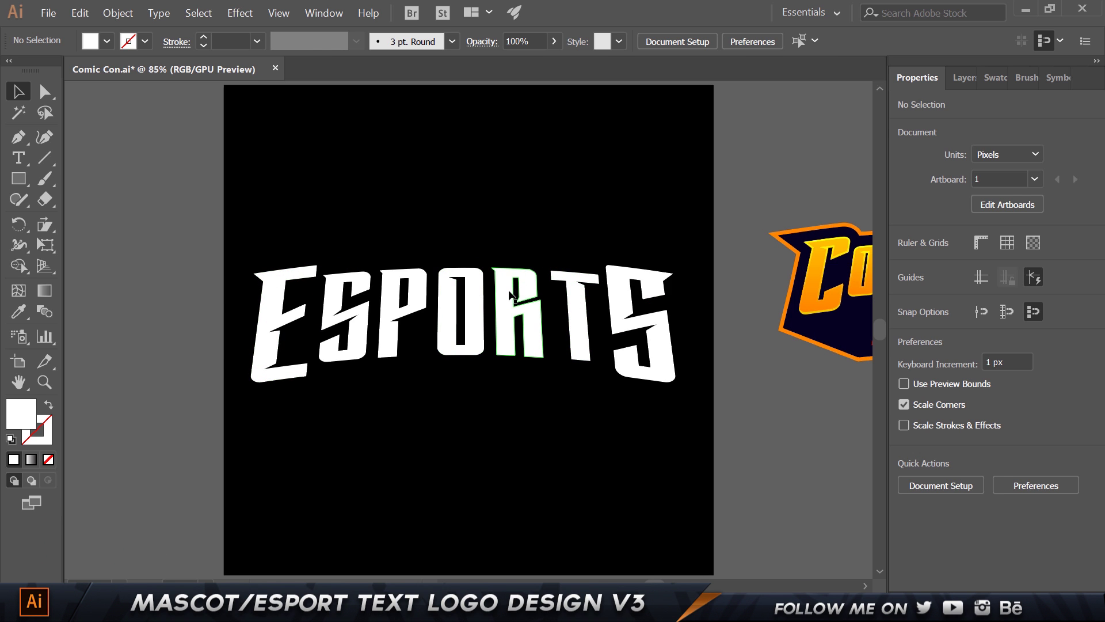
click(509, 295)
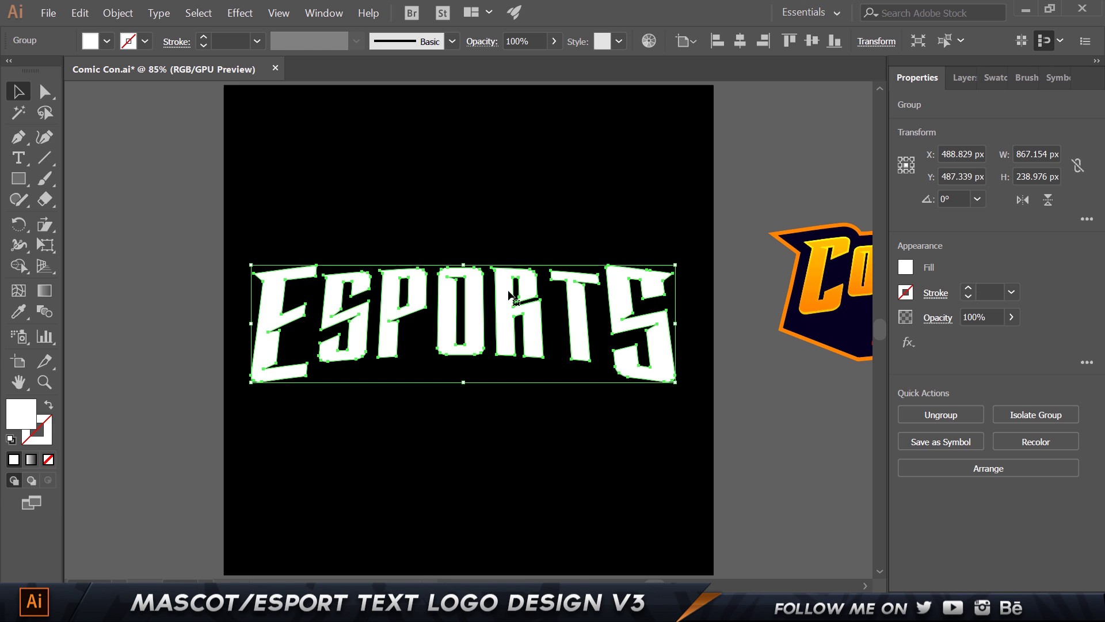
click(117, 13)
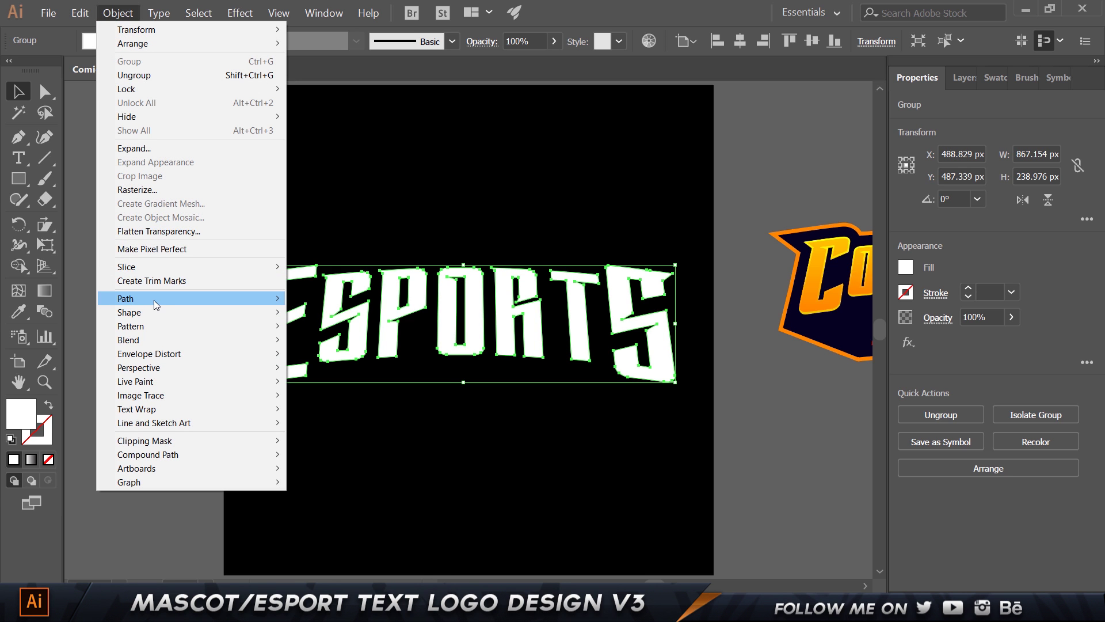
mouse_move(153, 299)
click(365, 344)
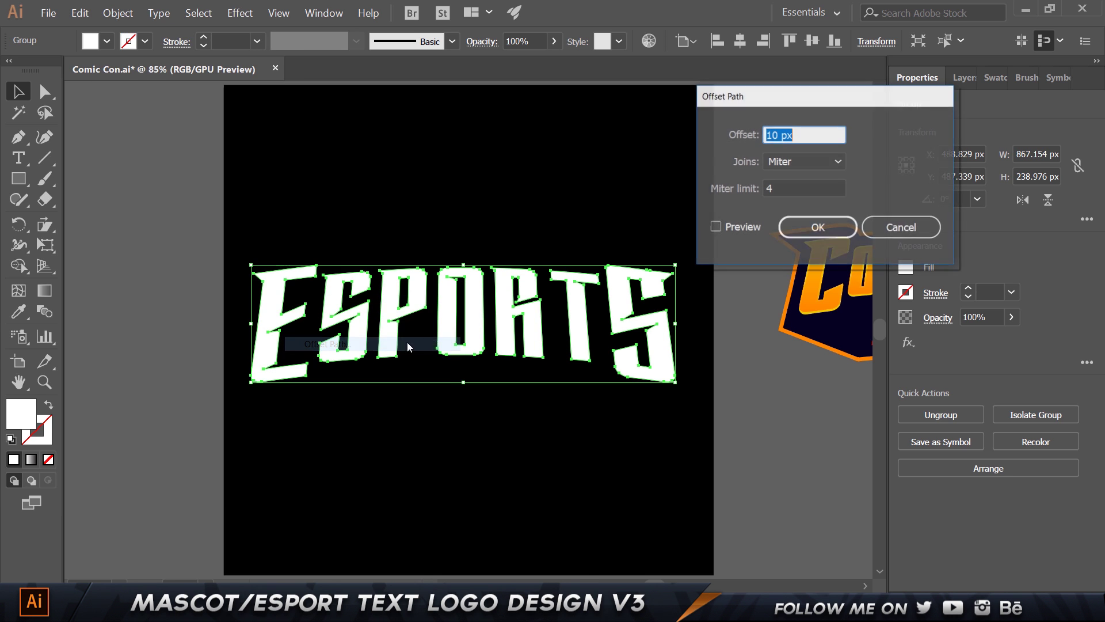
click(734, 230)
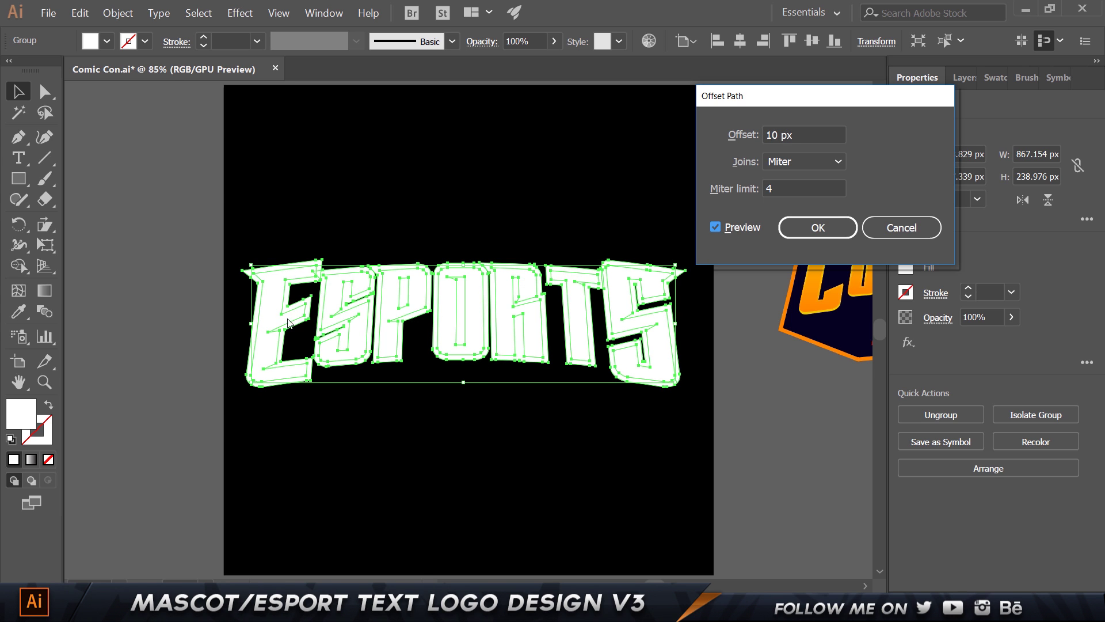
click(803, 133)
key(Down)
key(Down)
key(Down)
key(Down)
key(Down)
key(Down)
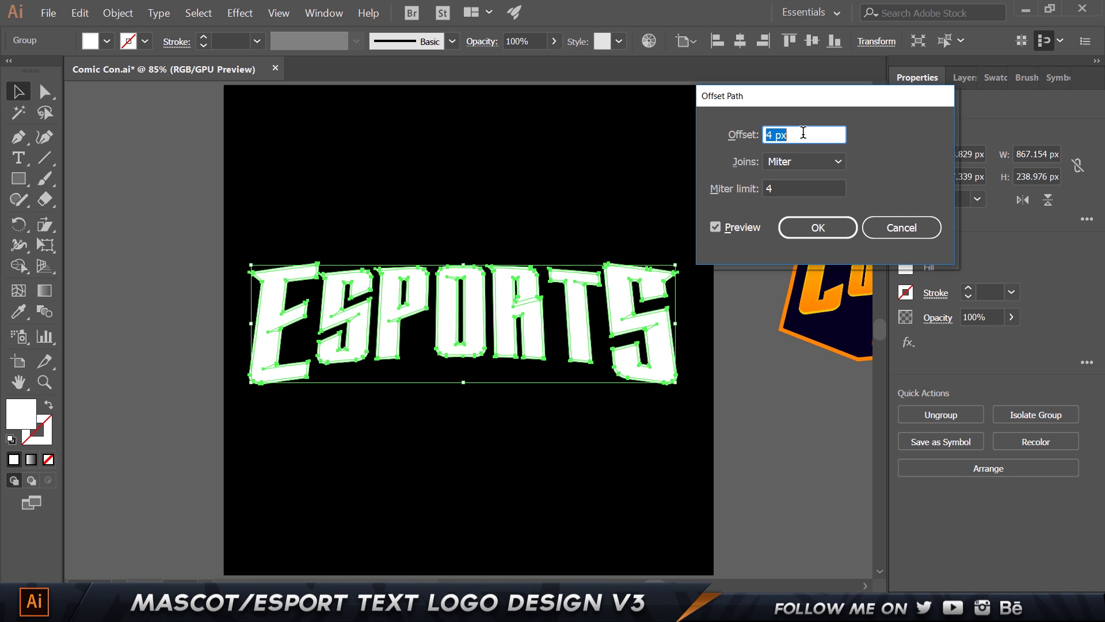
Raise the offset's miter limit, apply the offset path and deselect the lettering
click(791, 190)
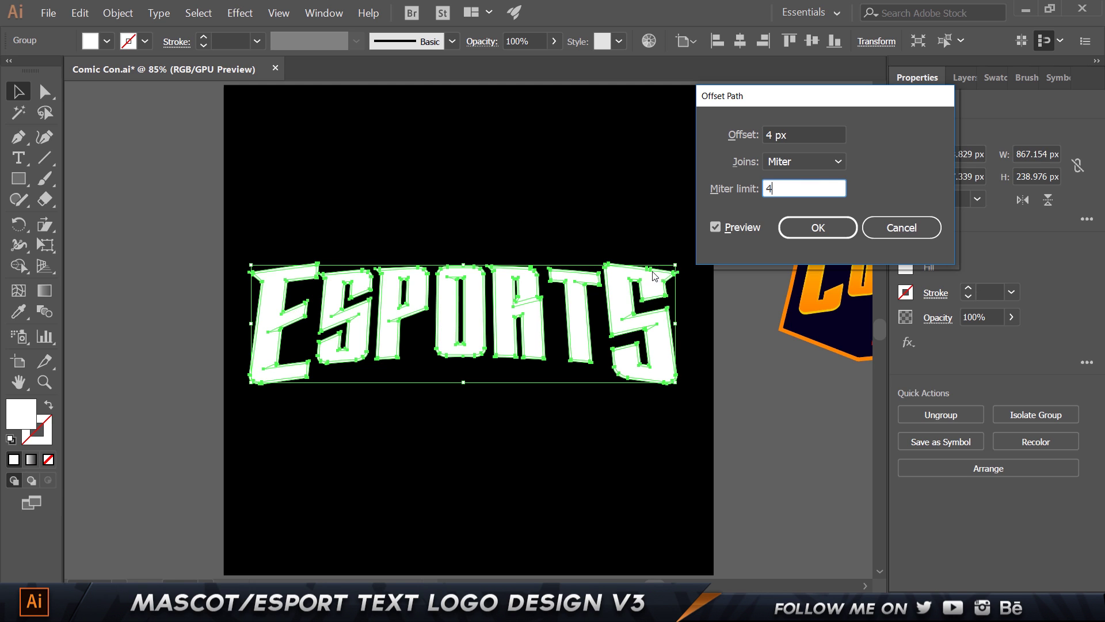
key(Up)
key(Up)
key(shift+Up)
click(800, 234)
click(703, 259)
Ungroup the offset lettering so the original and offset letter shapes can be selected individually
scroll(703, 259, up, 4)
click(563, 340)
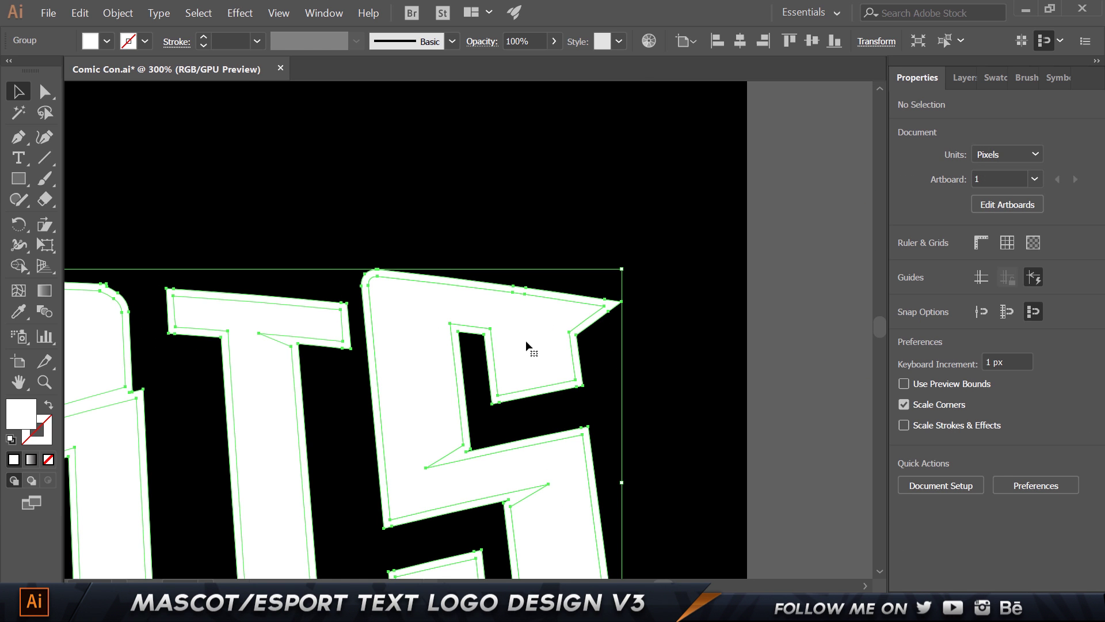
right_click(532, 307)
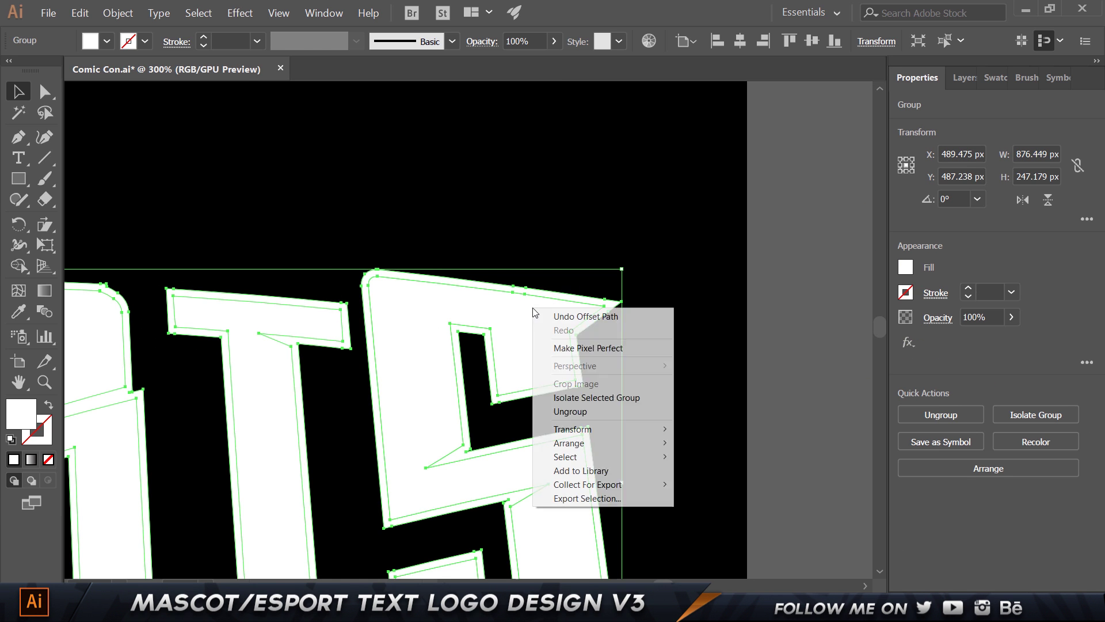
click(597, 413)
click(577, 255)
click(533, 340)
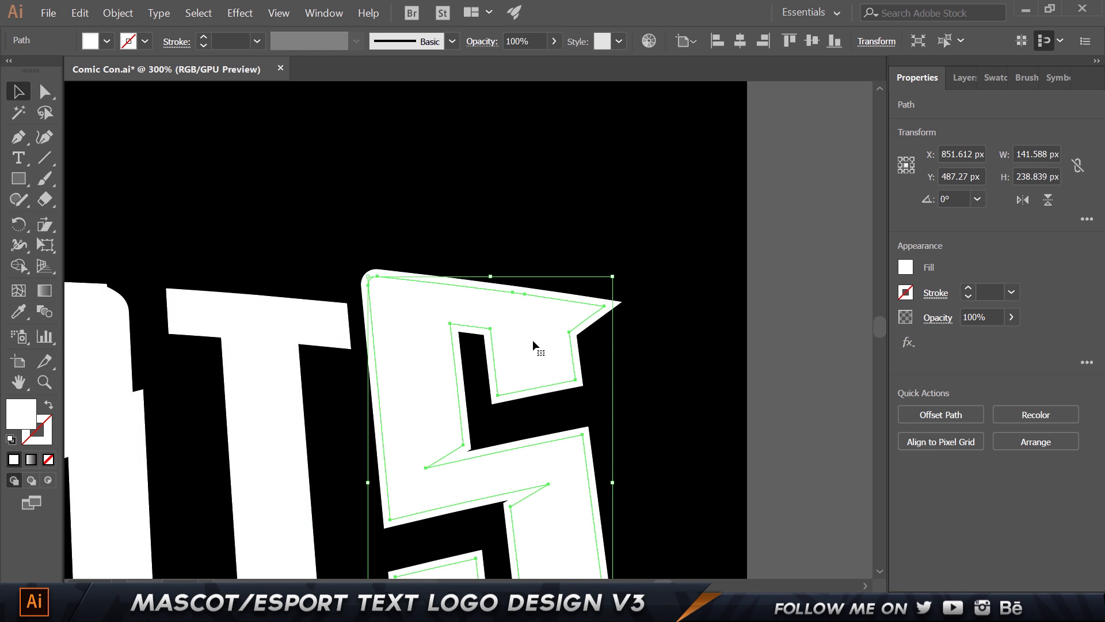
double_click(533, 339)
double_click(212, 149)
drag(526, 321, 565, 260)
key(ctrl+z)
click(672, 275)
Delete the protruding anchor point from the notch at the upper-right curve of the R's inner path
scroll(671, 279, down, 2)
click(385, 300)
scroll(386, 300, up, 5)
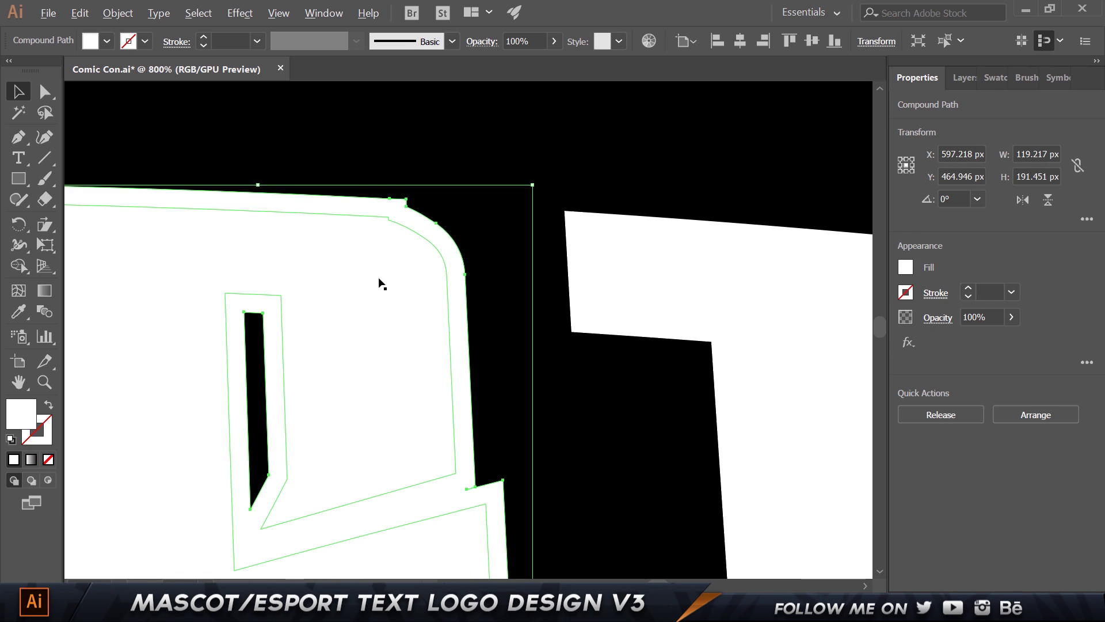
click(392, 263)
scroll(396, 244, up, 3)
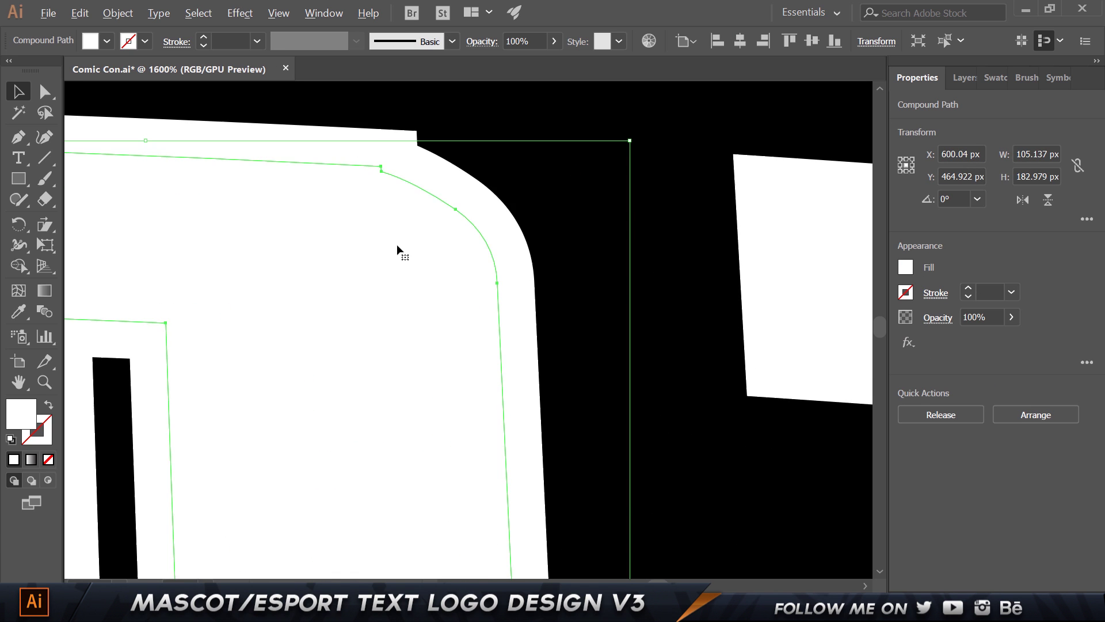
key(p)
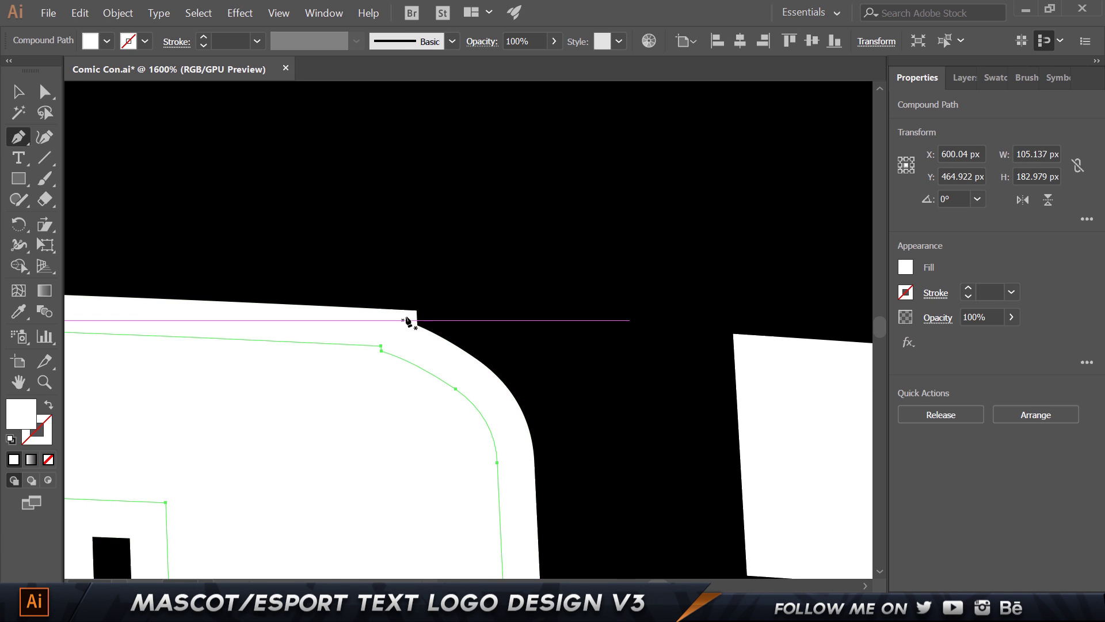
key(minus)
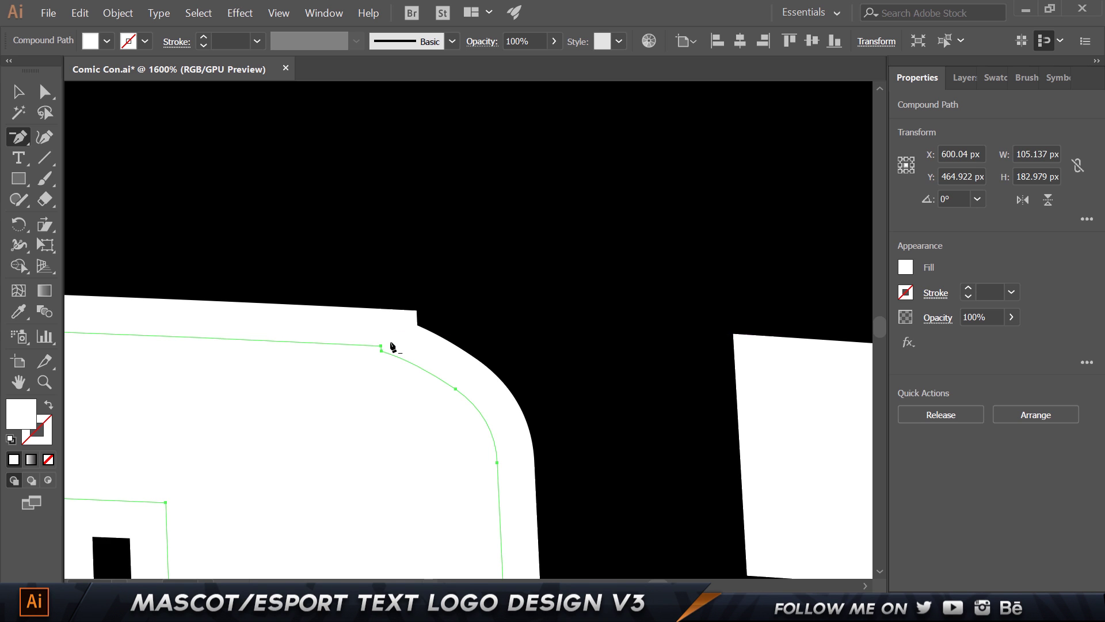
click(382, 346)
key(v)
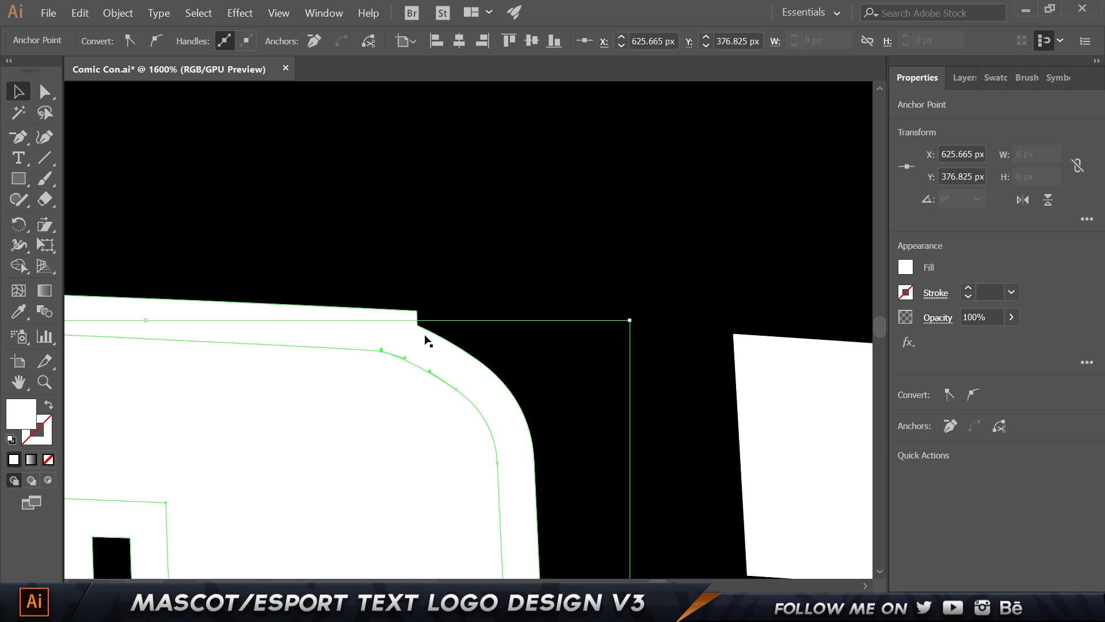
Delete the two stray anchor points at the upper-right notch of the R's outer offset path to smooth the corner
click(424, 335)
key(minus)
click(417, 311)
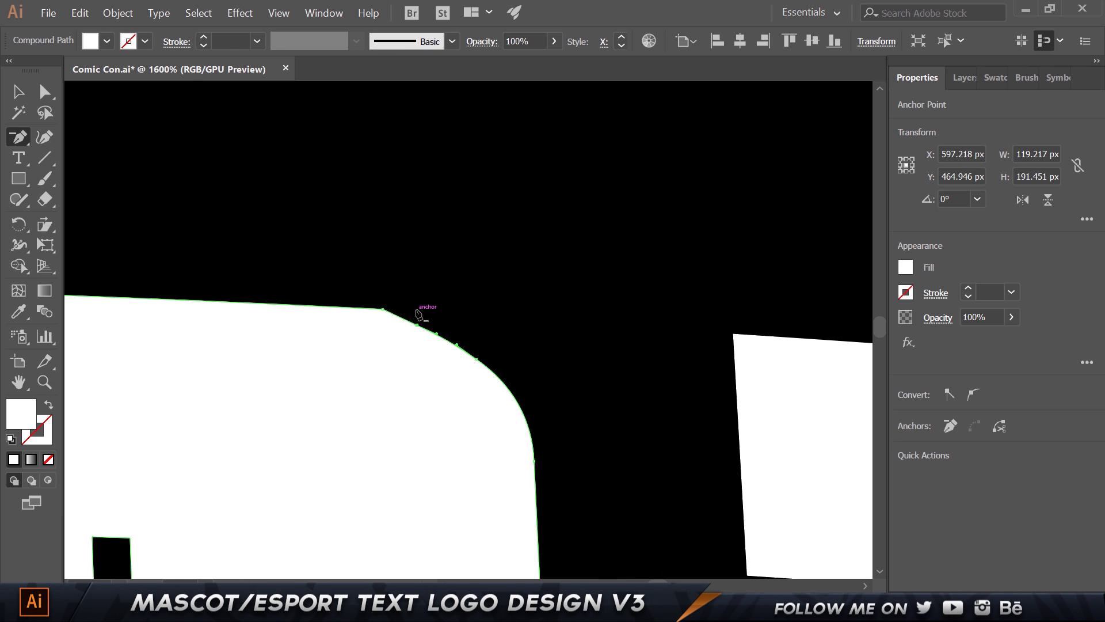
click(384, 309)
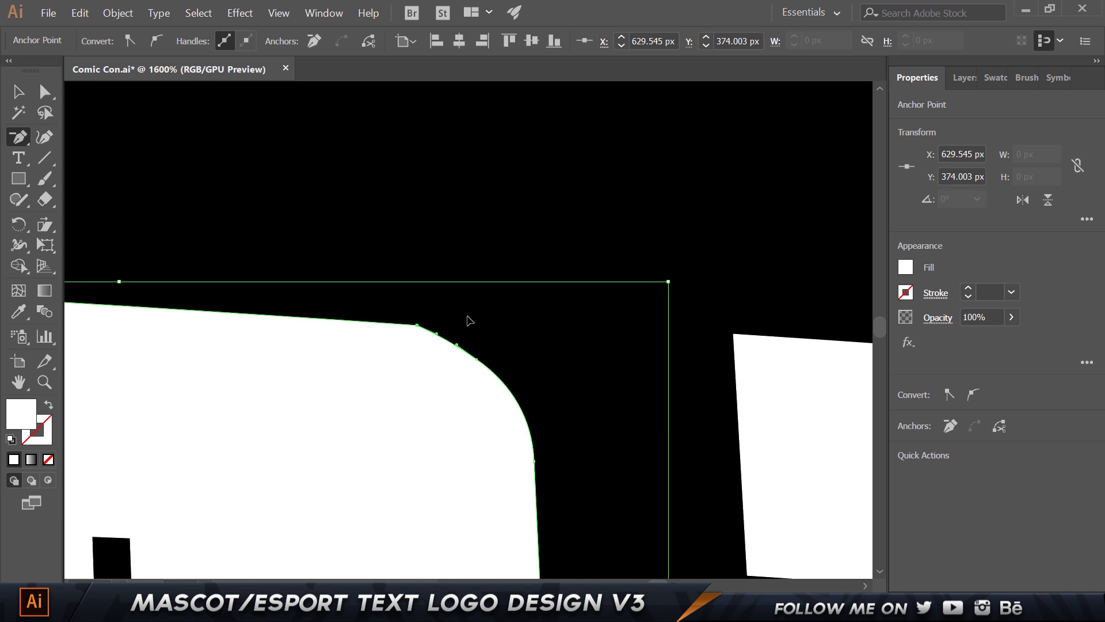
scroll(457, 316, down, 1)
scroll(449, 321, down, 4)
scroll(440, 317, up, 2)
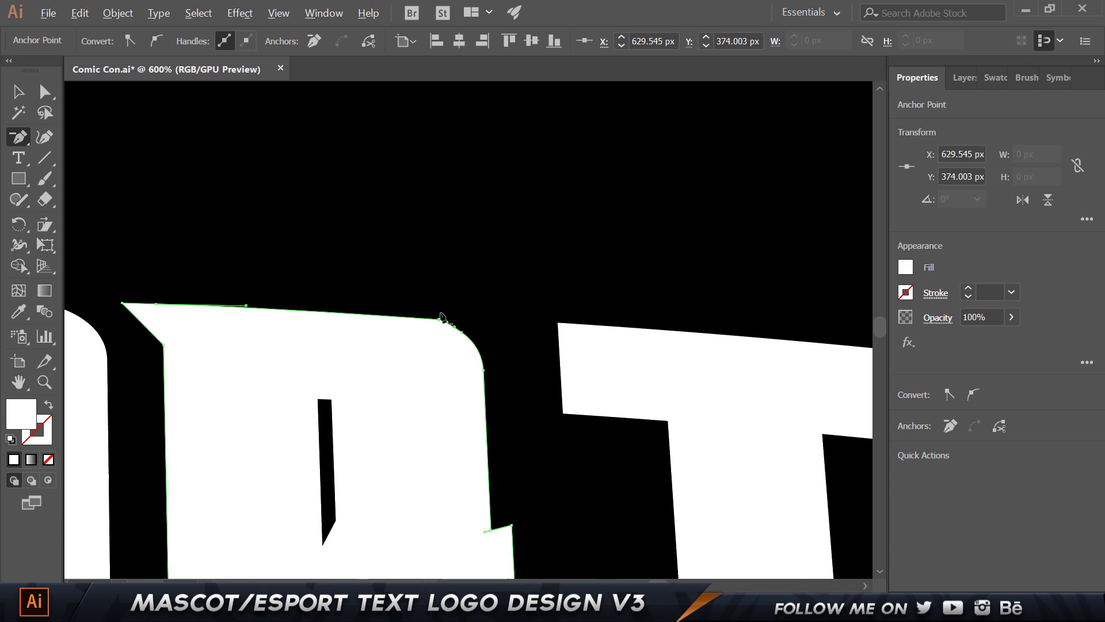
key(v)
click(425, 415)
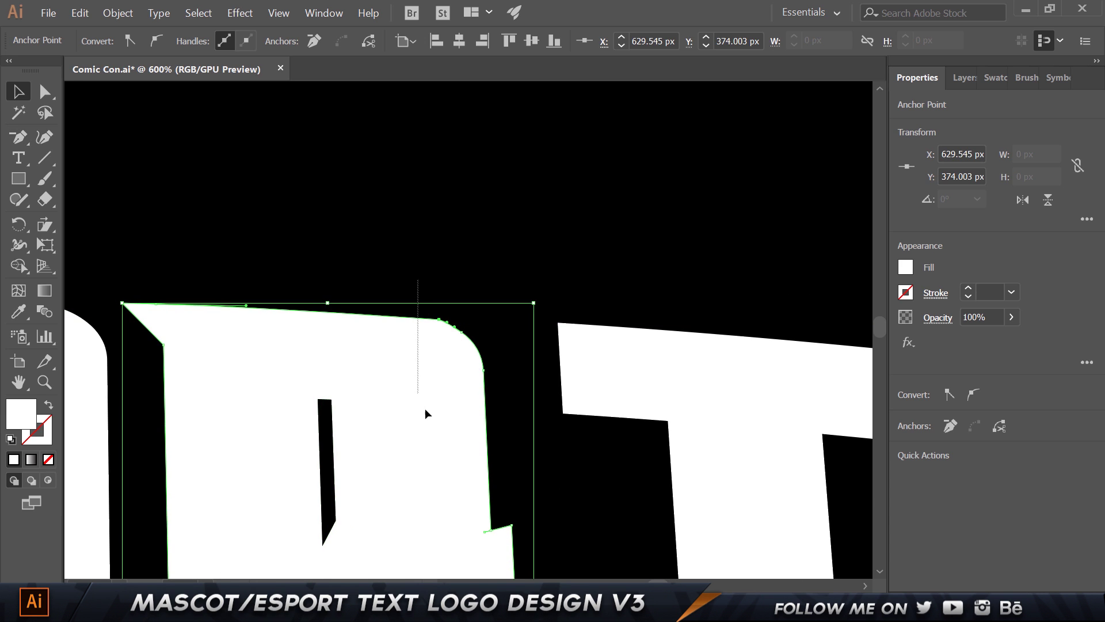
scroll(432, 323, up, 2)
click(475, 290)
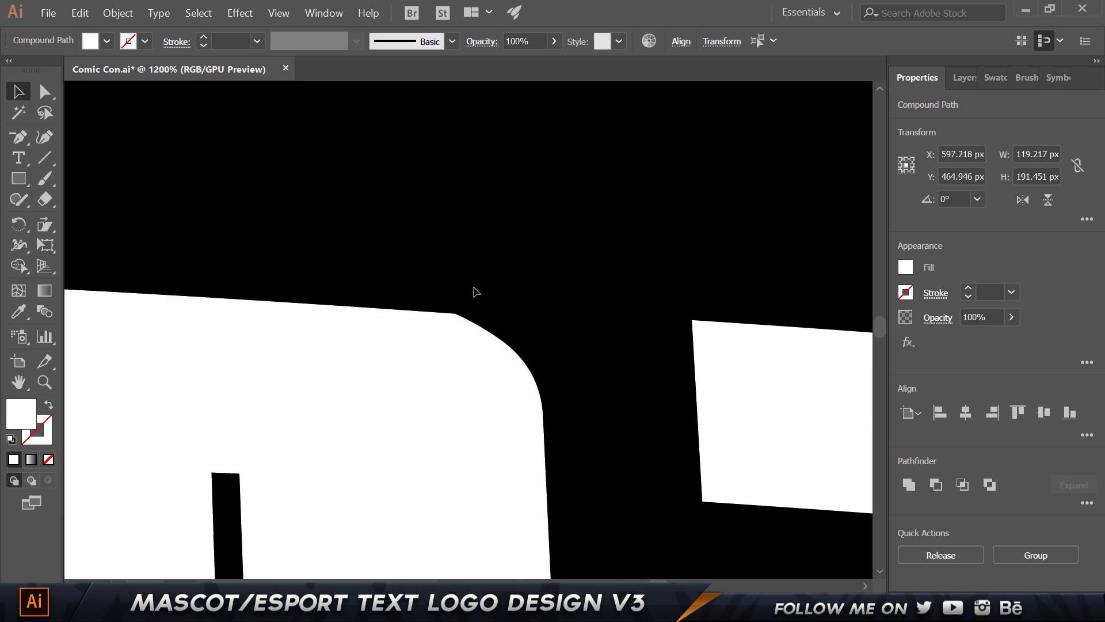
Round the upper-right corner of the R's outer offset path by about 23.6 px and deselect it
click(455, 321)
key(a)
click(456, 314)
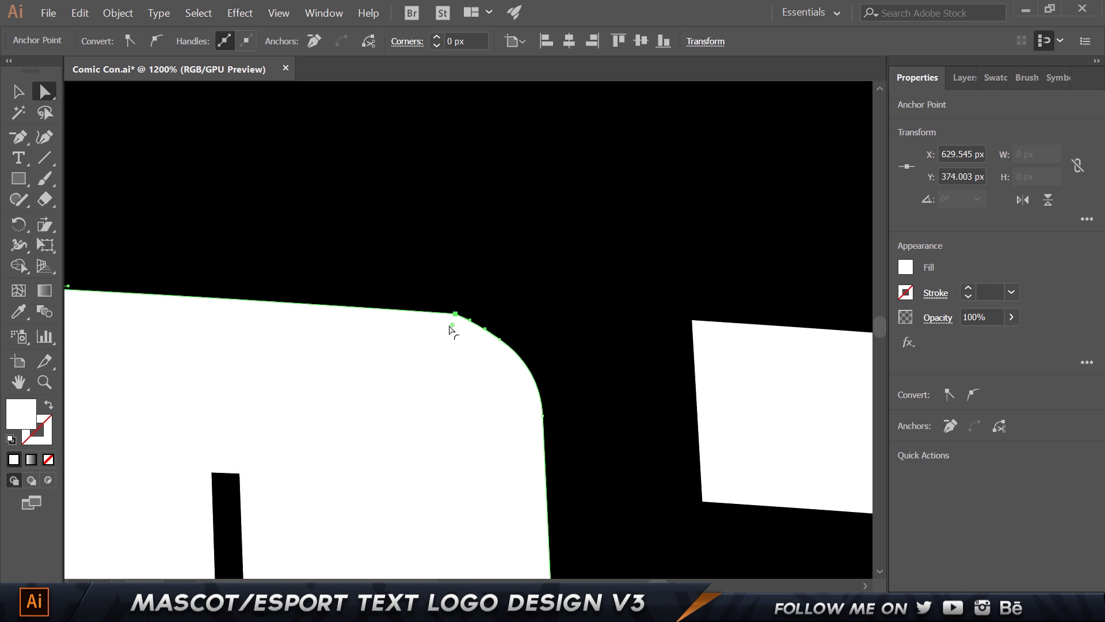
drag(452, 326, 351, 494)
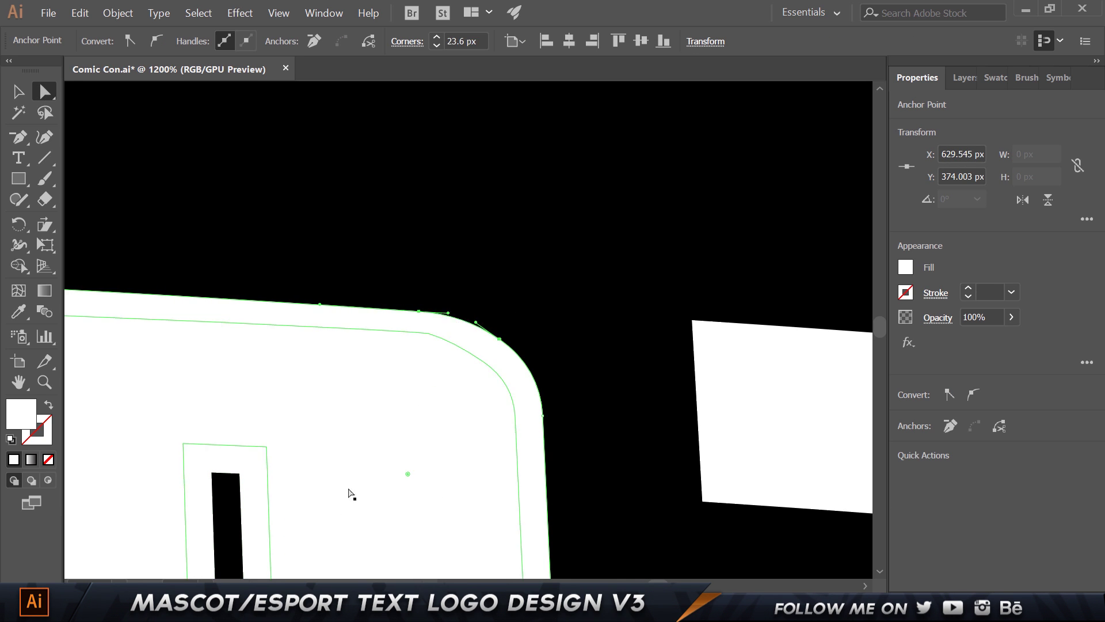
click(481, 266)
Examine the anchor point at the upper-right corner of the R's inner path at close range
click(444, 329)
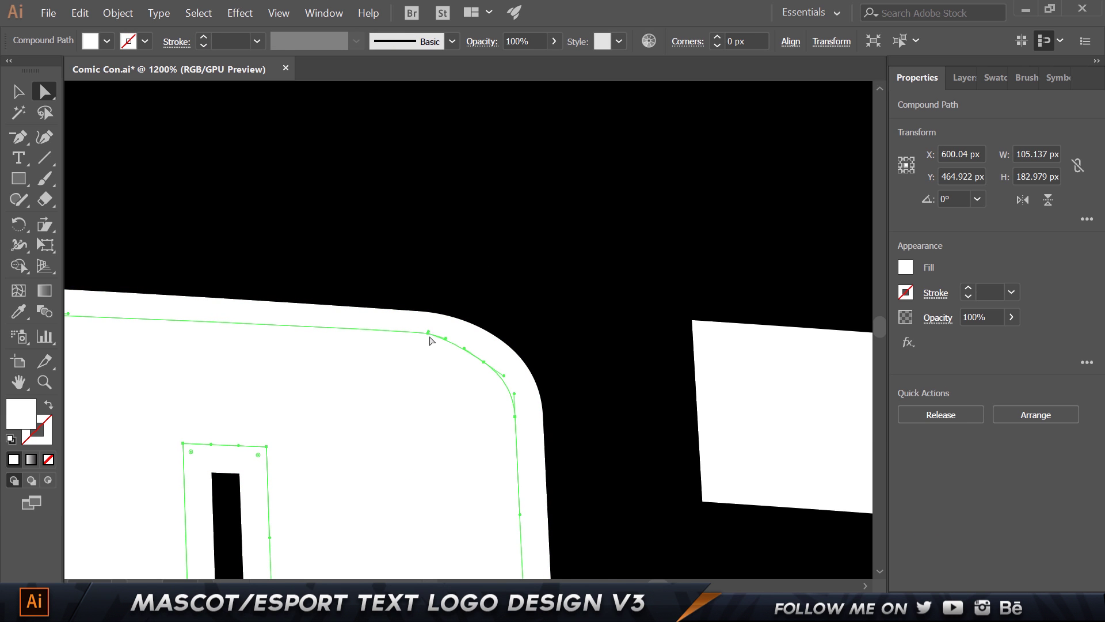
click(427, 334)
scroll(436, 374, up, 4)
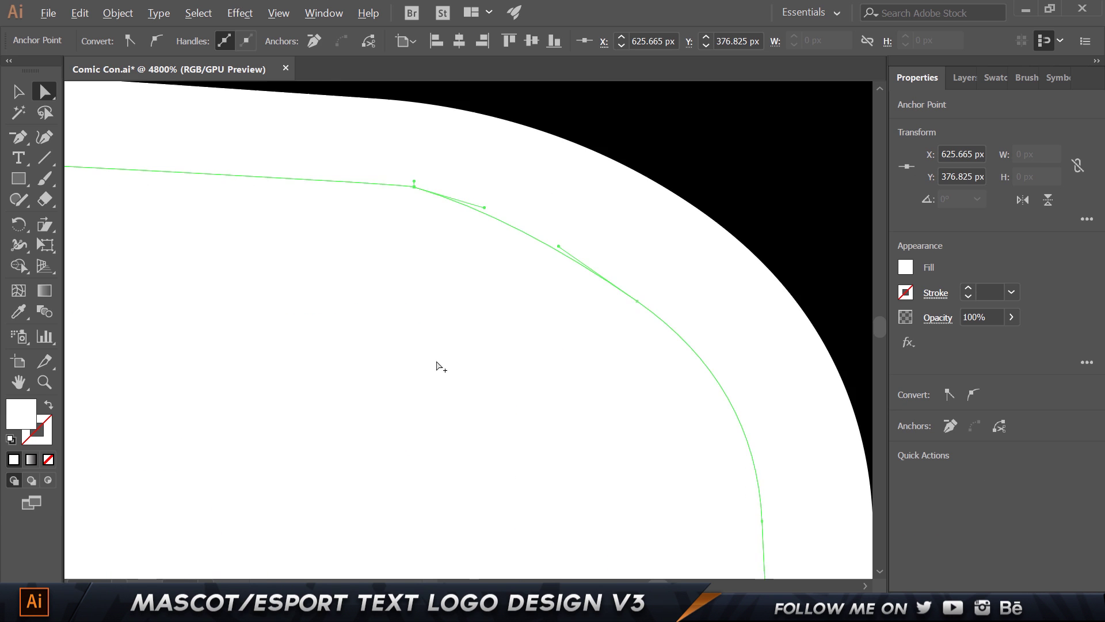
click(434, 283)
scroll(469, 247, down, 7)
scroll(519, 269, down, 3)
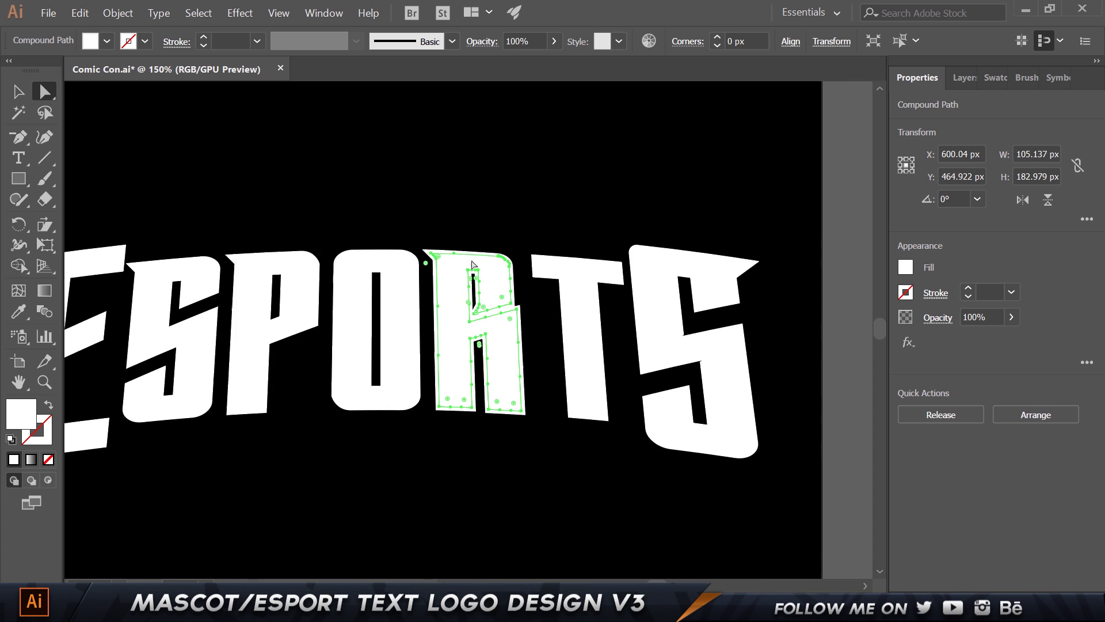
Group the inner shapes of all seven ESPORTS letters
key(v)
click(659, 289)
shift+click(572, 296)
shift+click(458, 298)
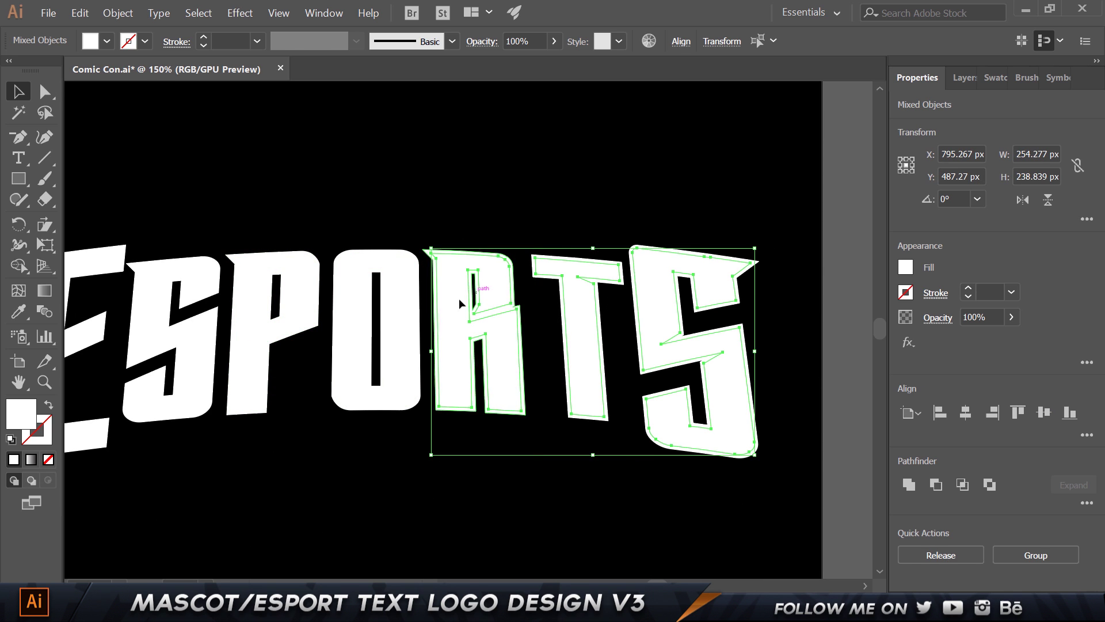
shift+click(387, 316)
shift+click(311, 304)
shift+click(195, 345)
shift+click(82, 335)
key(ctrl+g)
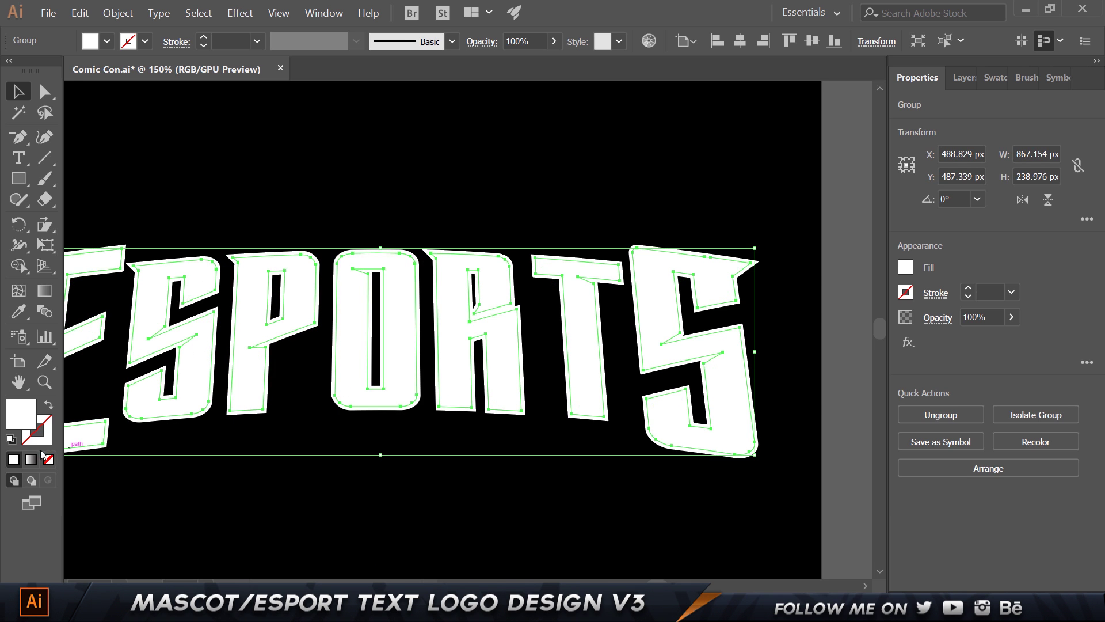
Fill the inner lettering group with a linear gradient running from yellow to orange (R=247 G=147 B=30)
click(36, 459)
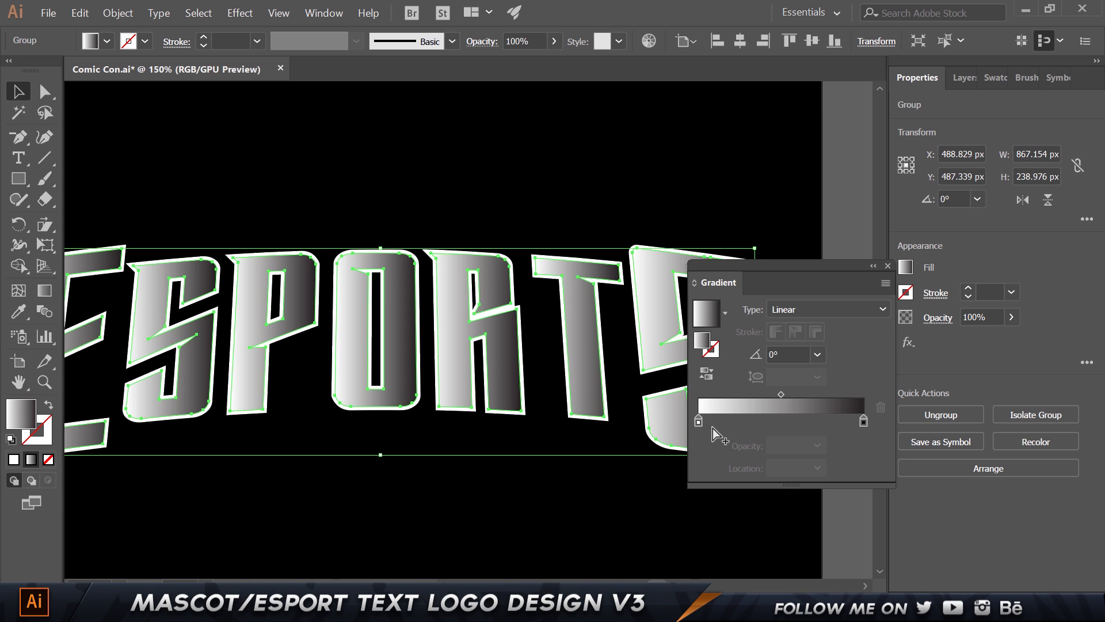
click(699, 422)
double_click(699, 422)
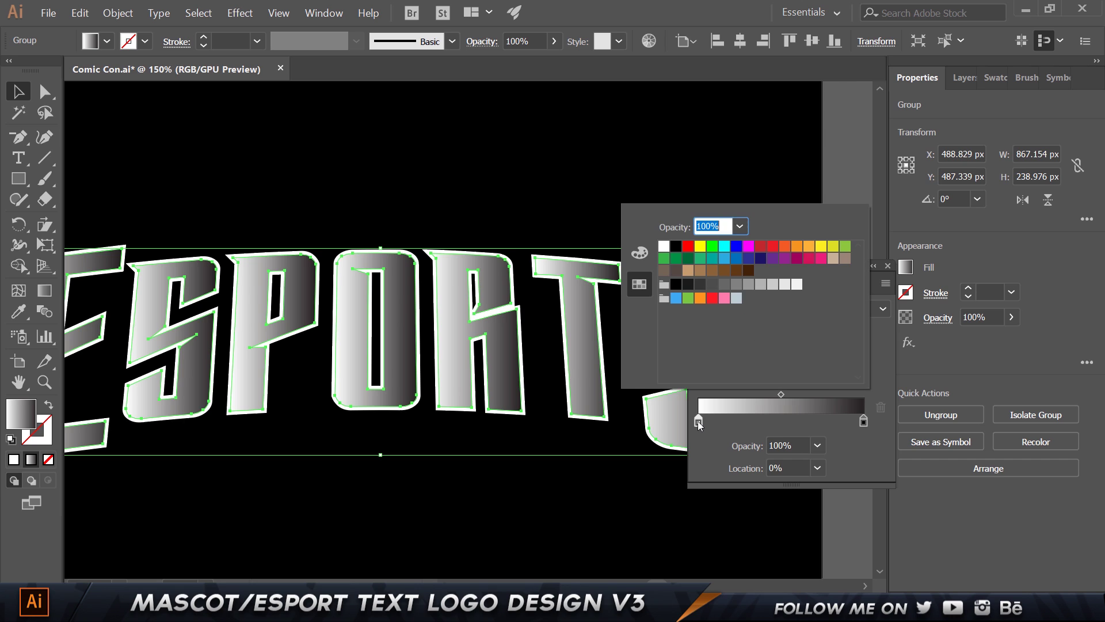
click(824, 253)
click(863, 421)
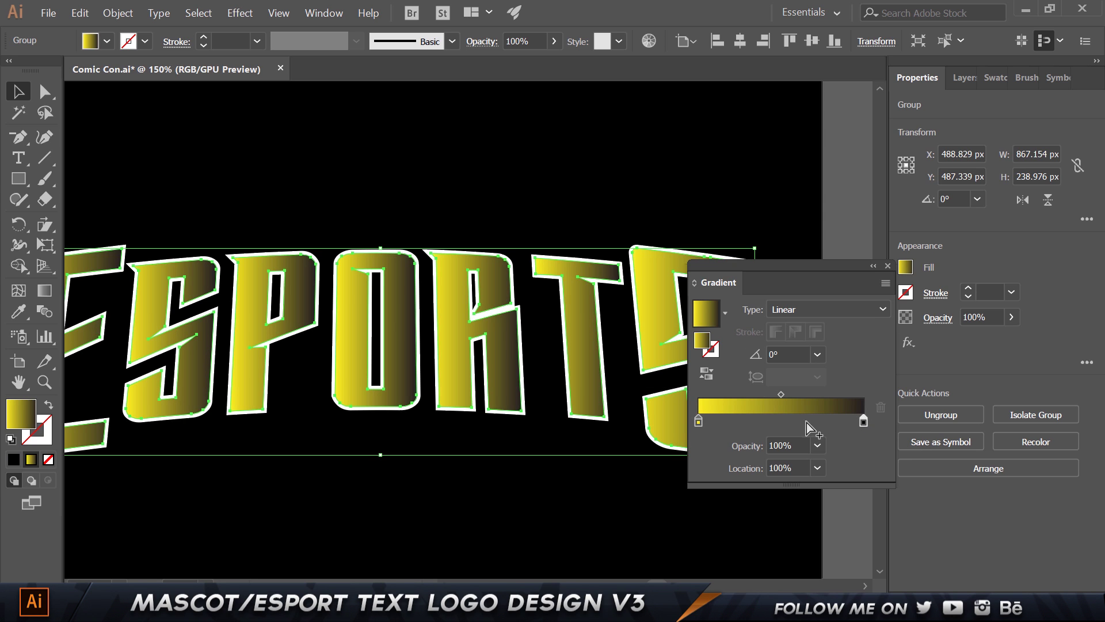
double_click(864, 422)
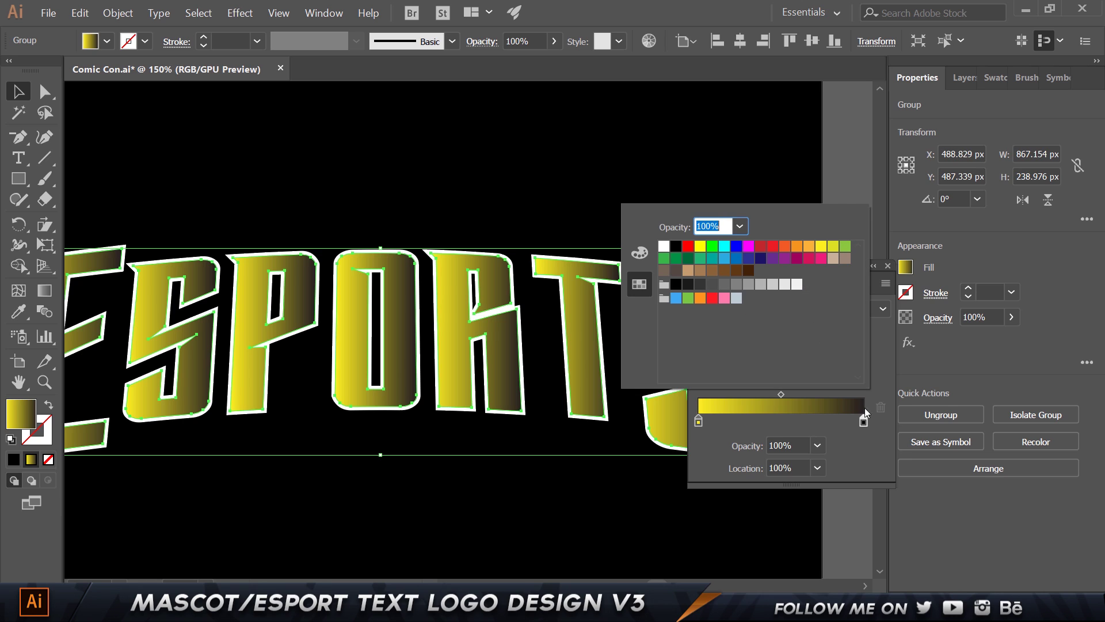
click(797, 247)
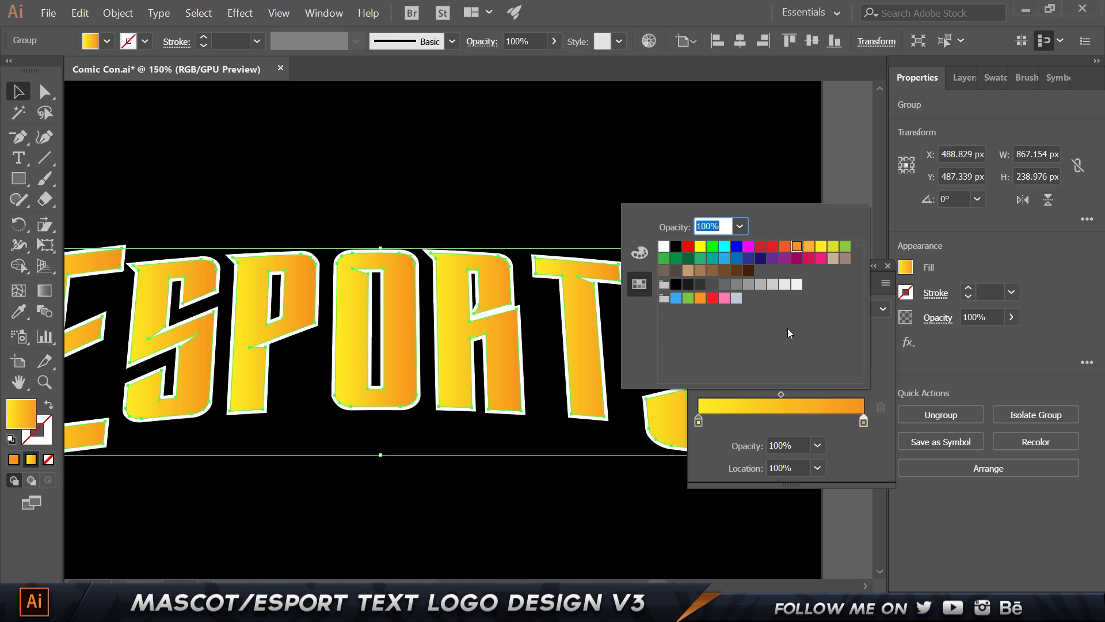
click(747, 435)
Set the inner lettering's gradient angle to -90° and deselect the group
click(789, 352)
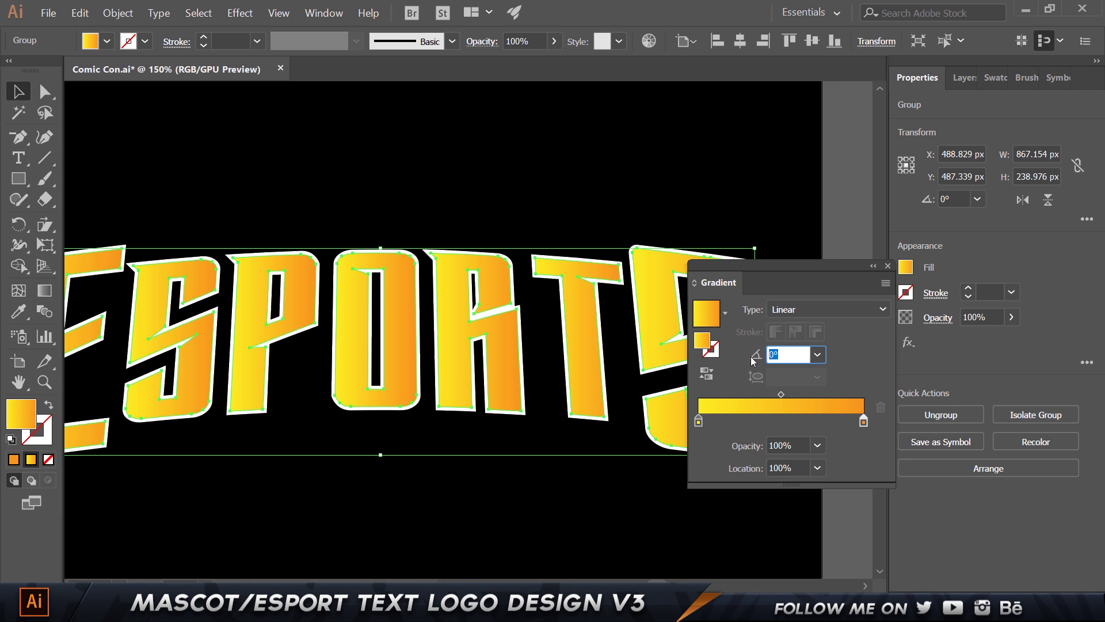
text(-)
key(Return)
text(-90)
key(Tab)
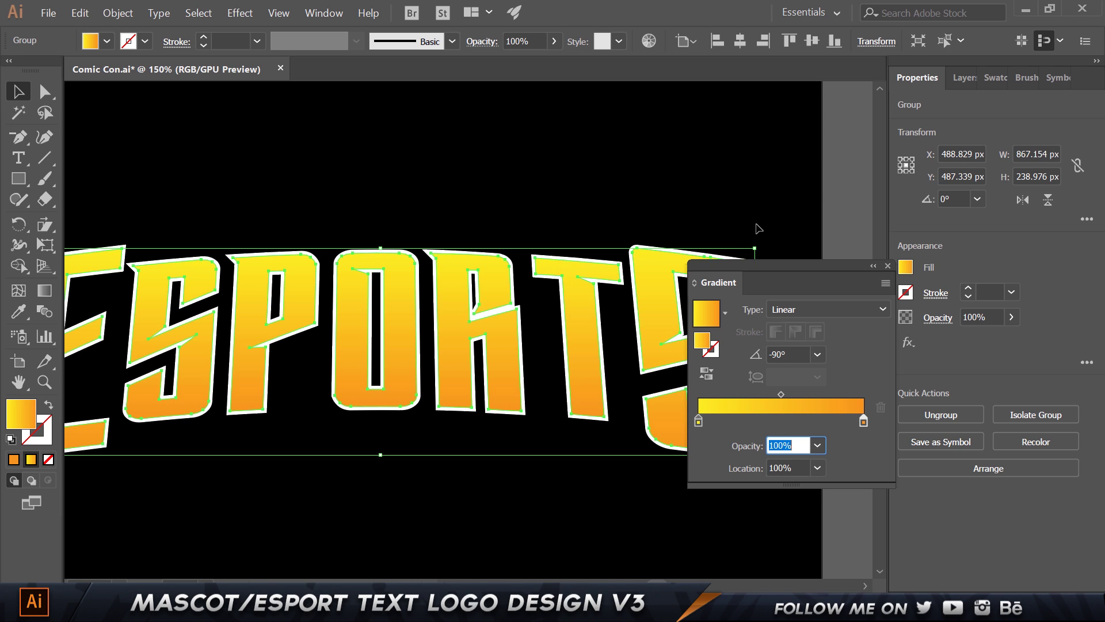
click(757, 224)
Compare the lettering with the Comic Con reference and recolor its inner gradient from light orange to deep red-orange
scroll(756, 224, down, 3)
drag(772, 200, 540, 212)
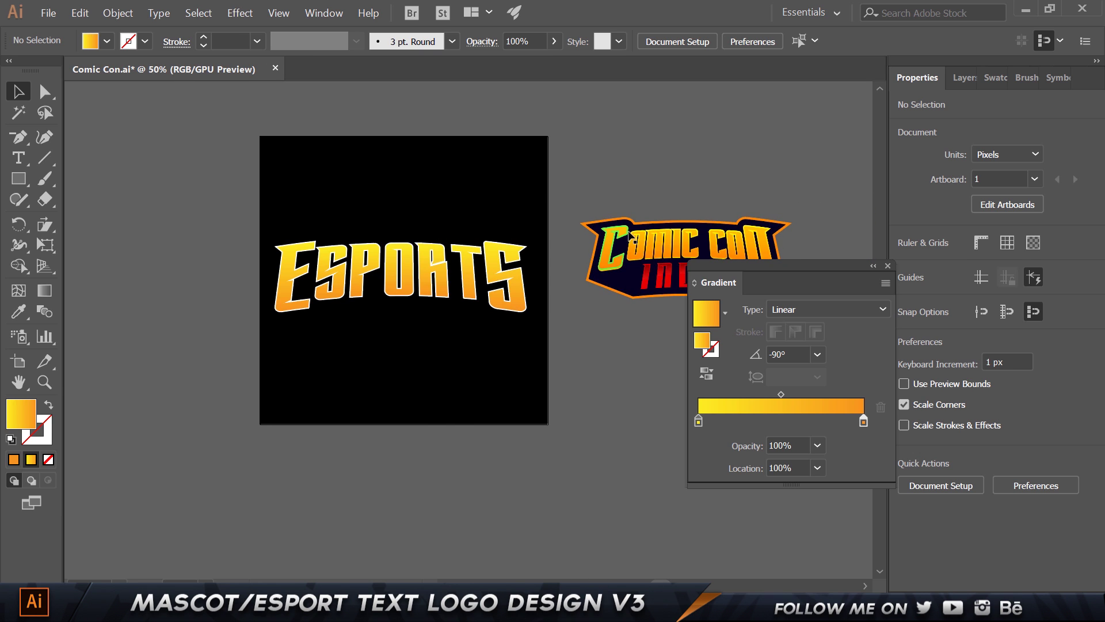
scroll(584, 248, up, 2)
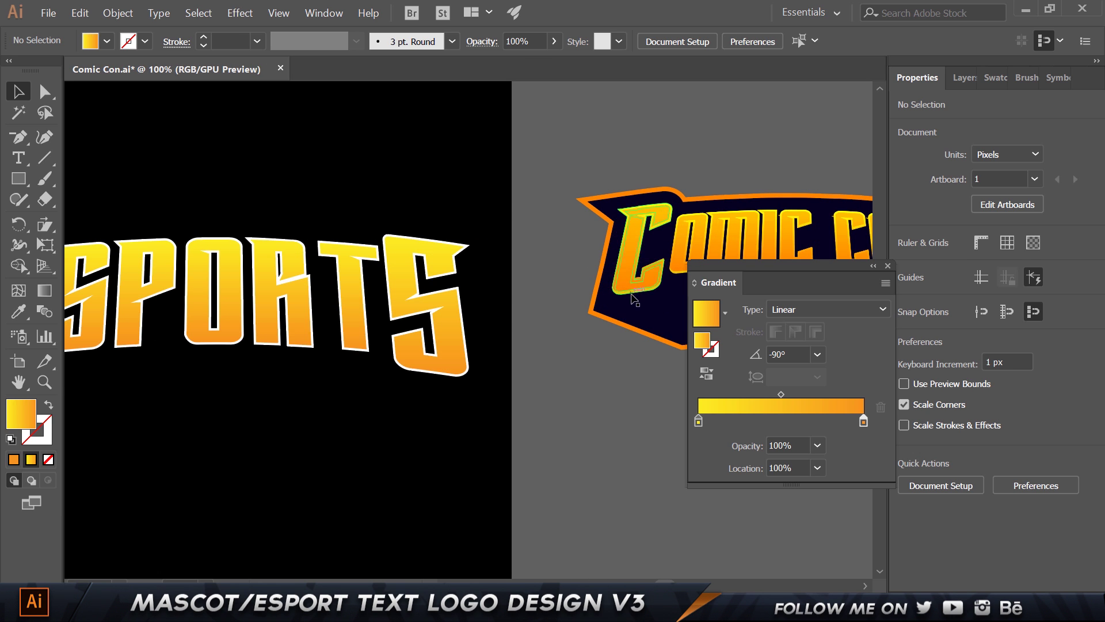
click(394, 269)
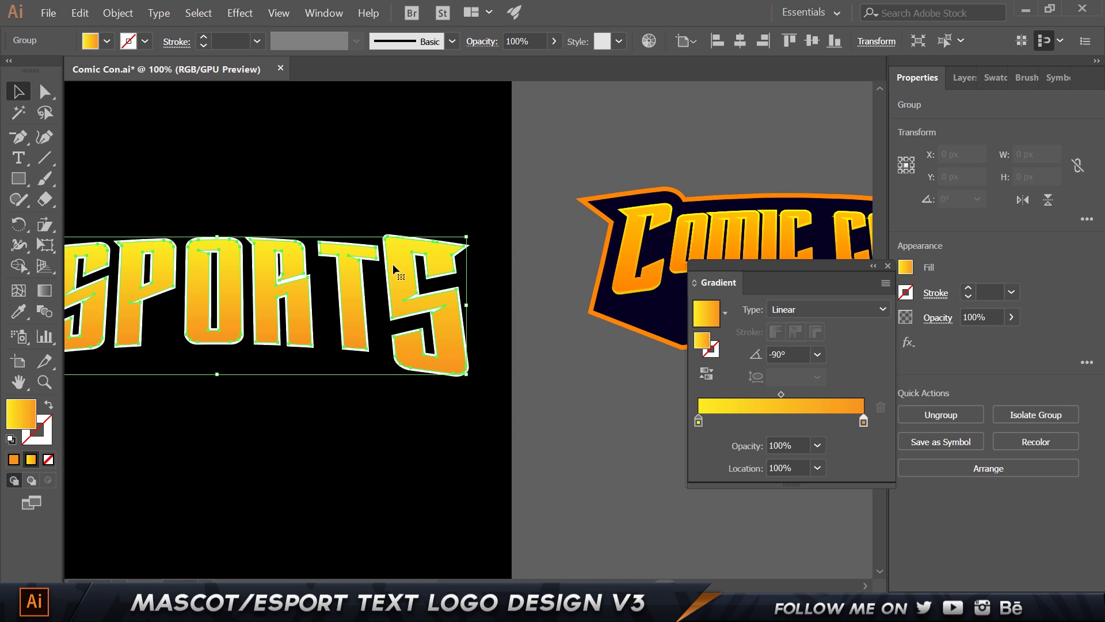
click(699, 421)
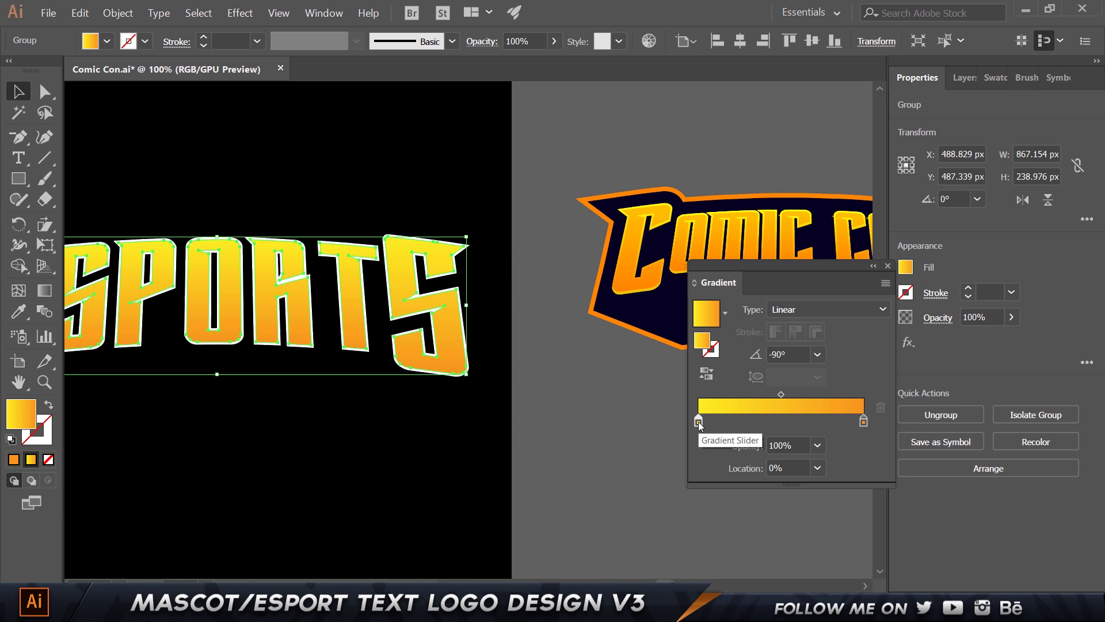
double_click(699, 421)
click(809, 246)
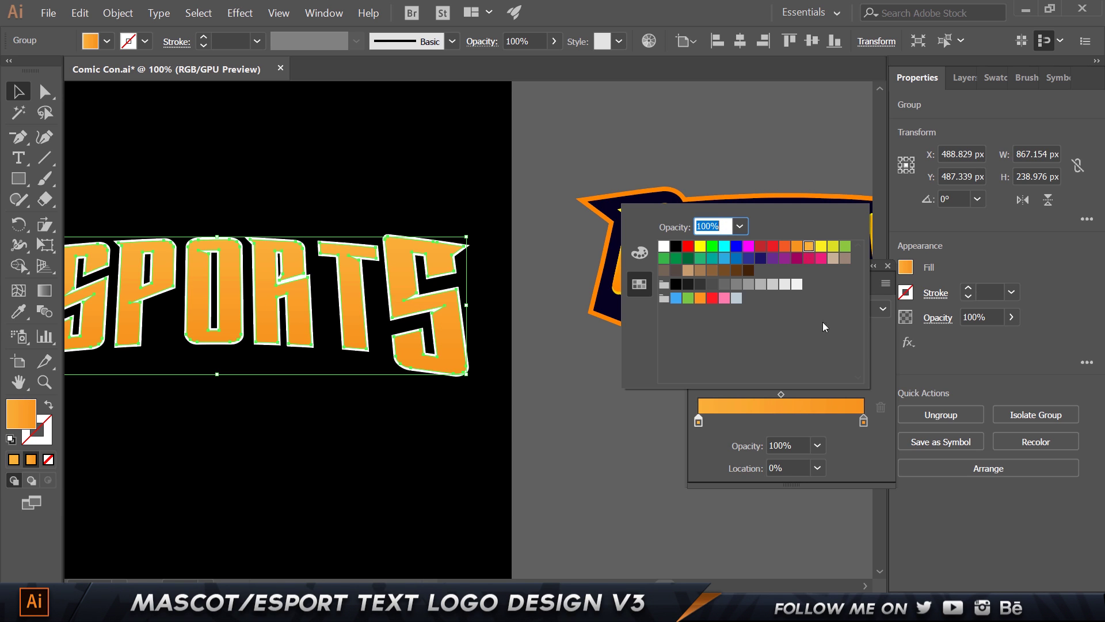
click(863, 421)
click(864, 422)
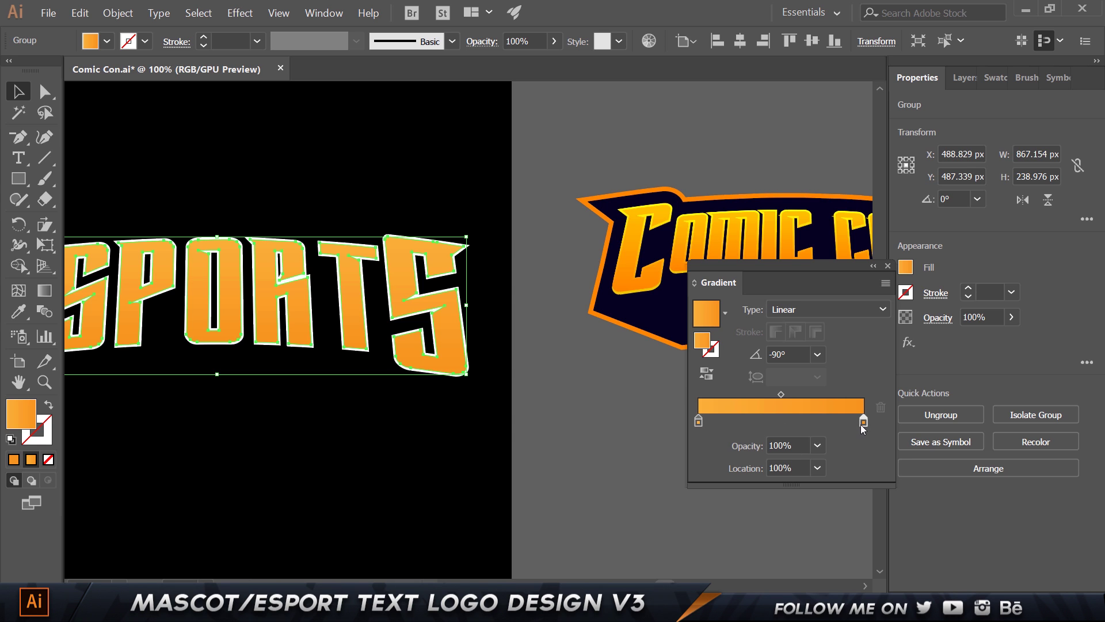
double_click(864, 422)
click(785, 247)
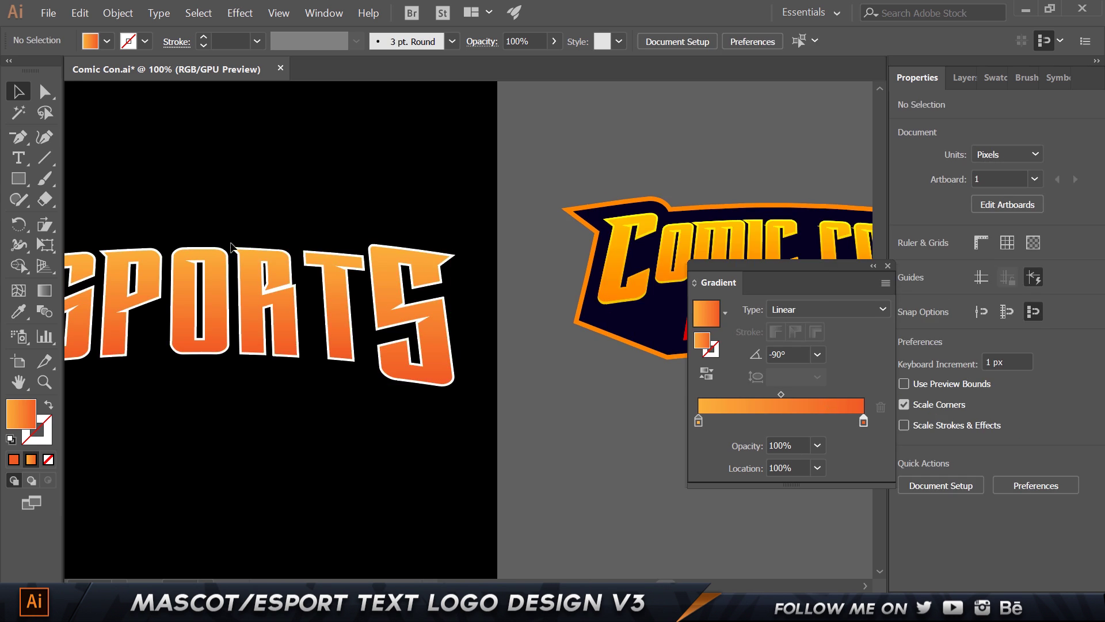
Group the white outer offset shapes of all seven ESPORTS letters
scroll(366, 257, up, 3)
click(421, 228)
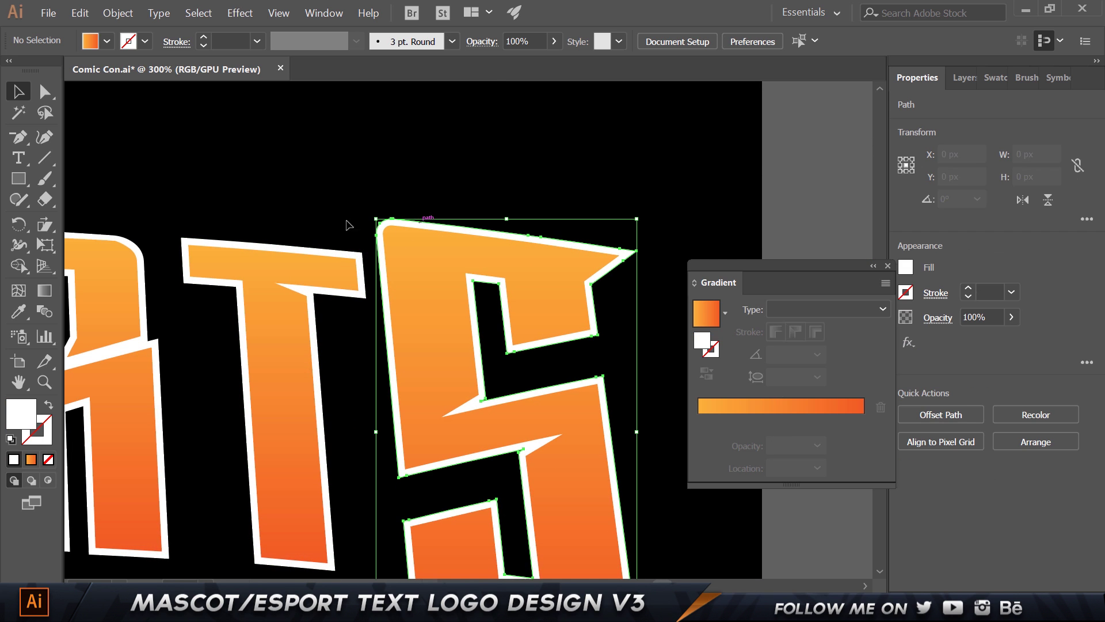
shift+click(285, 247)
drag(229, 190, 562, 196)
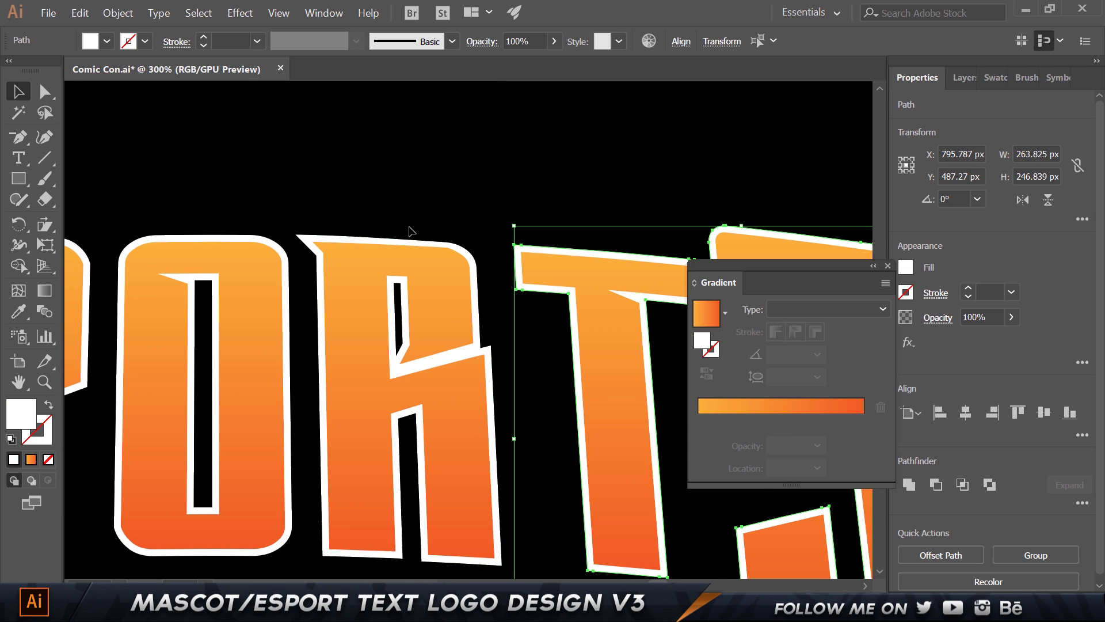
shift+click(377, 238)
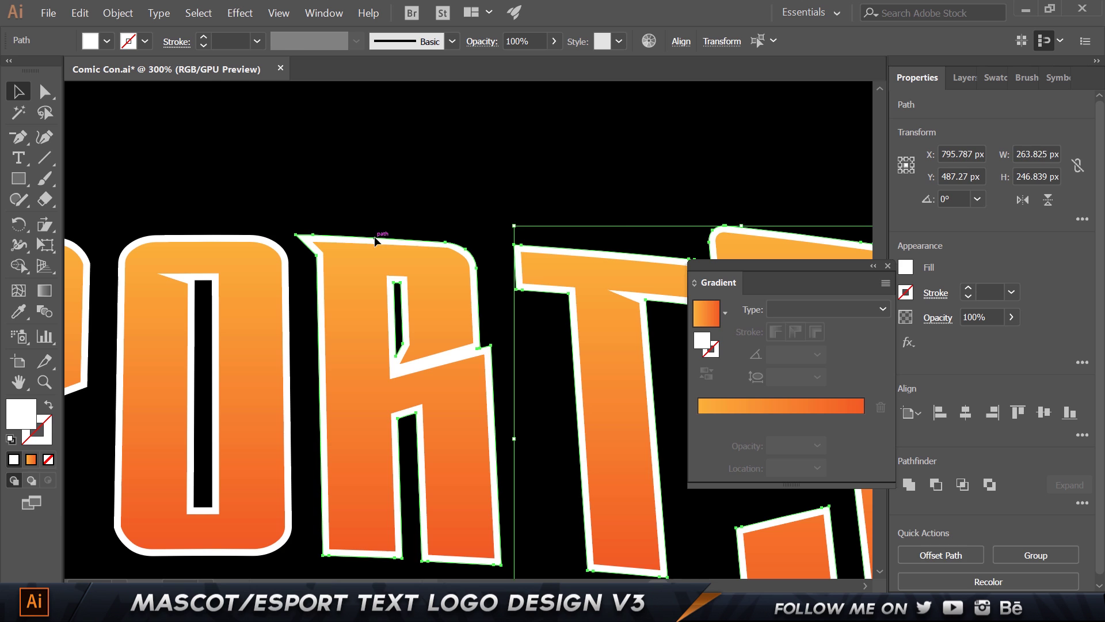
shift+click(220, 236)
drag(185, 178, 520, 178)
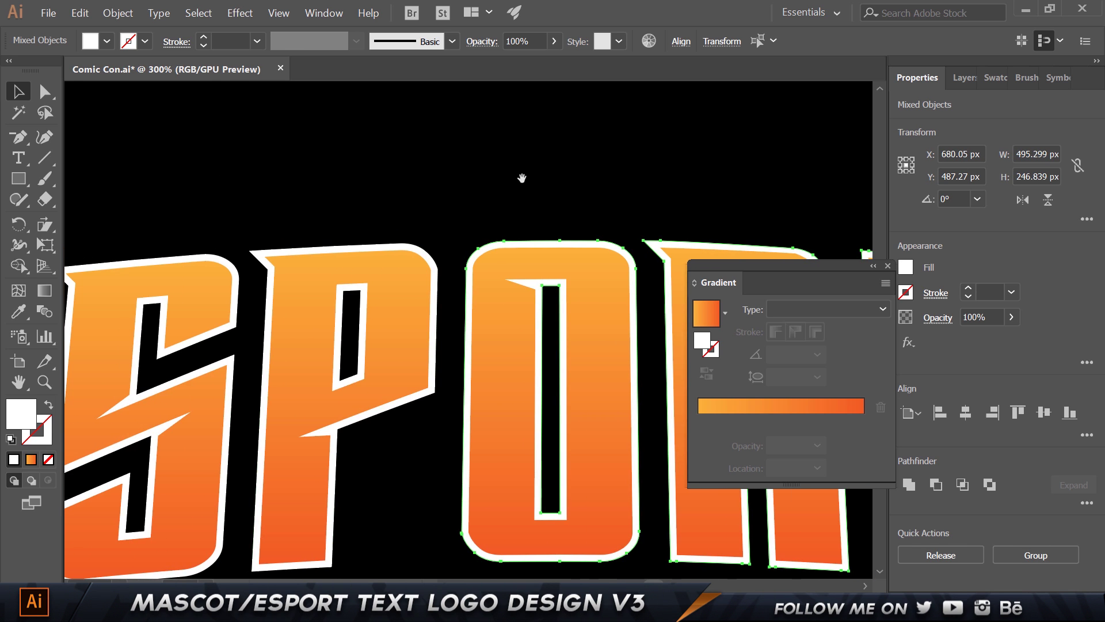
shift+click(372, 248)
shift+click(184, 260)
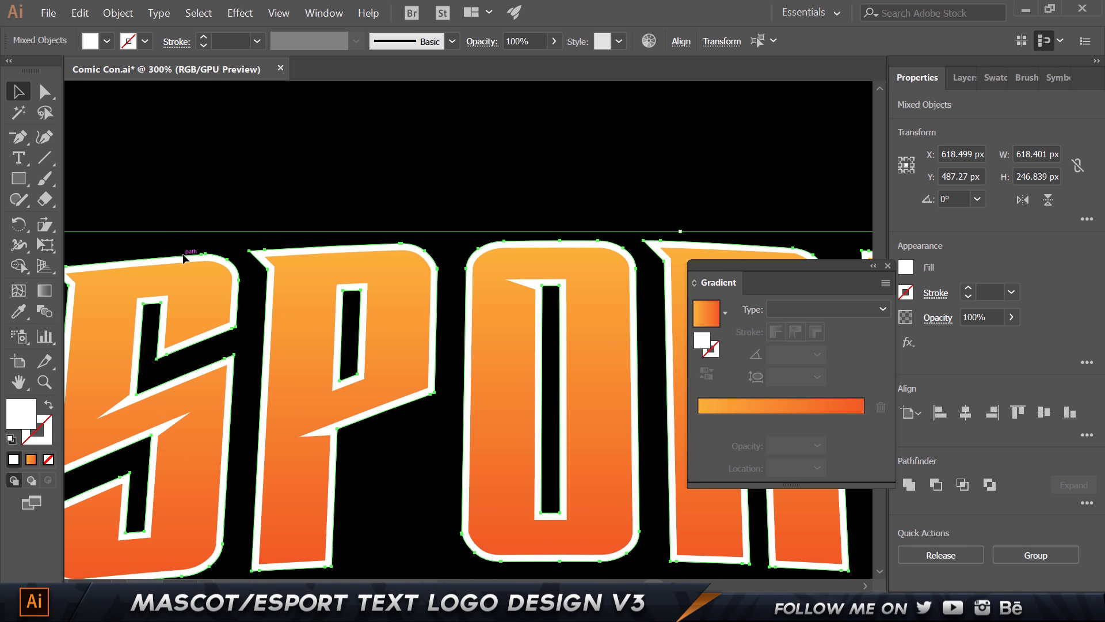
scroll(391, 247, left, 5)
drag(362, 237, 349, 242)
key(ctrl+z)
shift+click(349, 243)
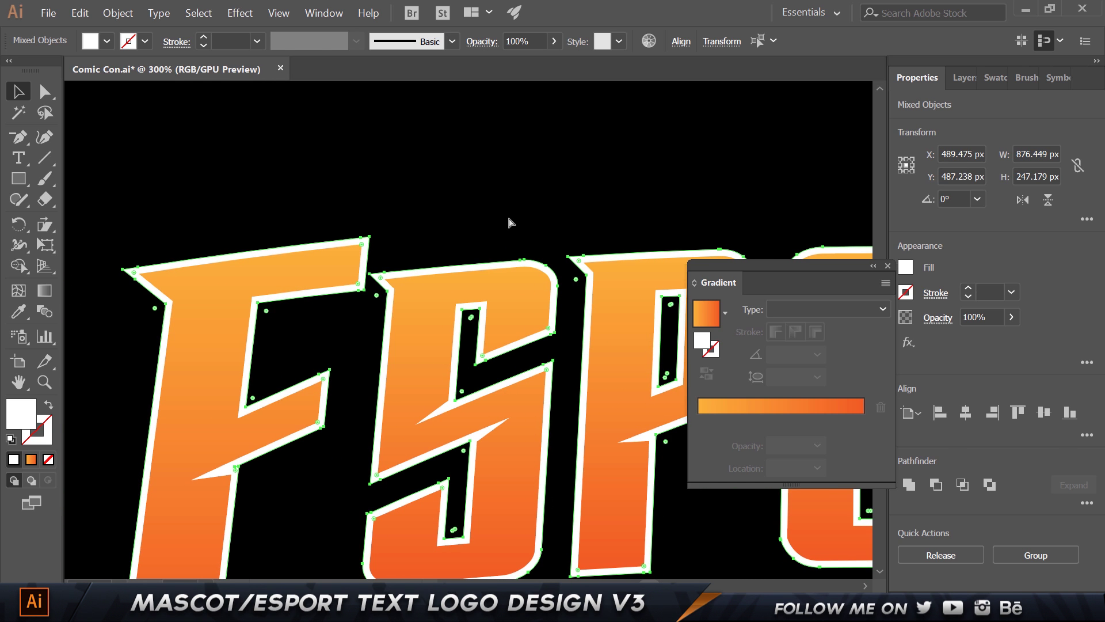
key(ctrl+g)
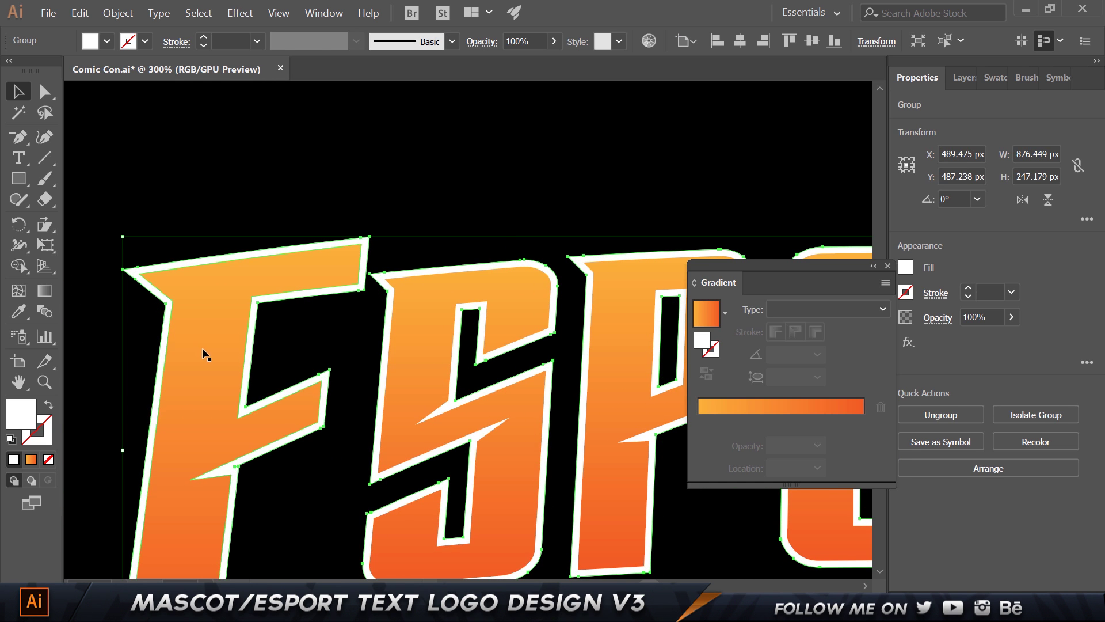
Copy the inner lettering's orange gradient onto the outer offset group with the Eyedropper
key(i)
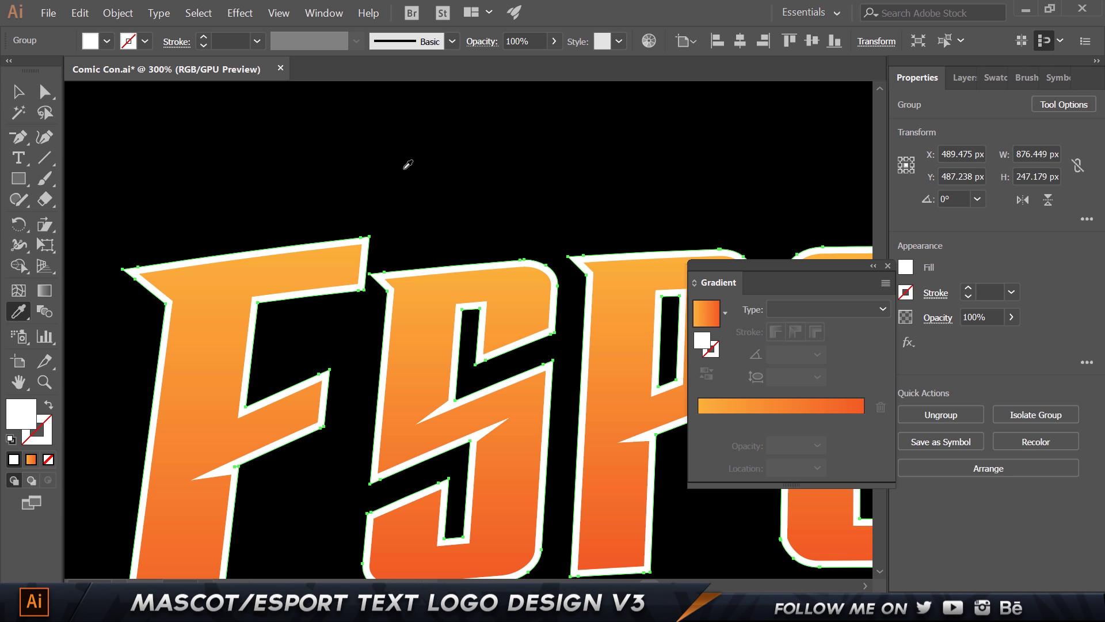
click(188, 293)
scroll(451, 292, down, 2)
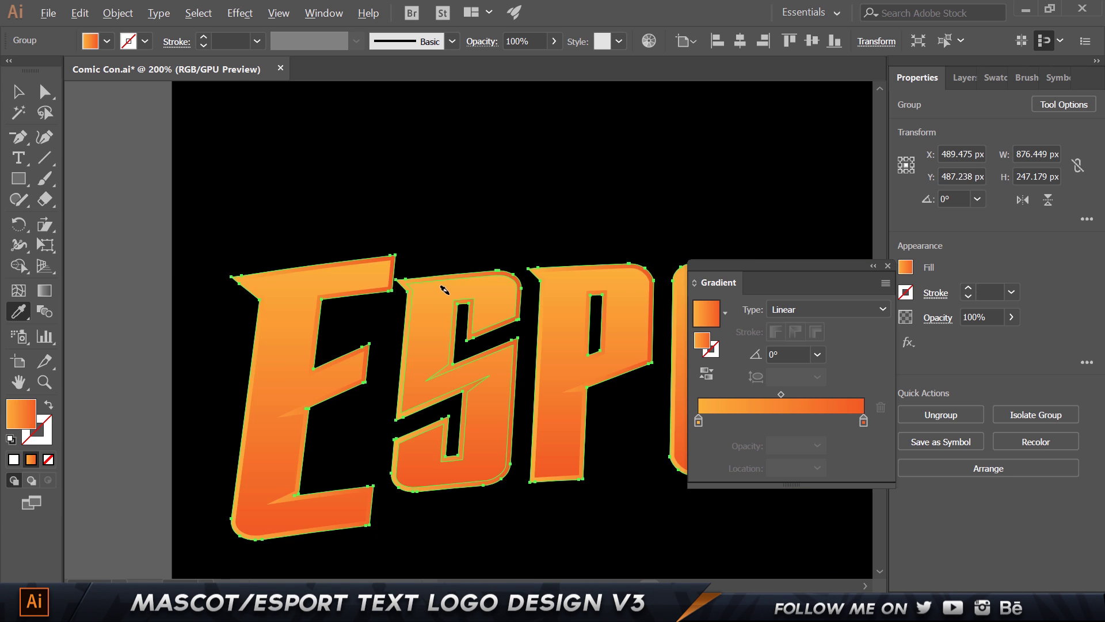
drag(584, 208, 321, 197)
key(v)
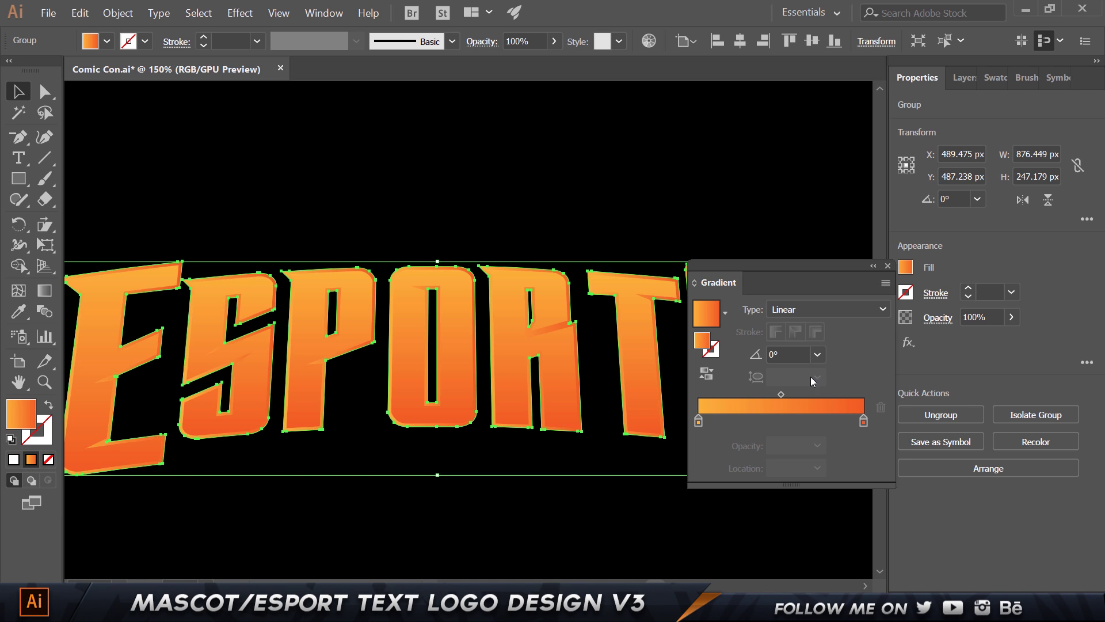
Change the start color of the outer offset group's gradient to yellow and set its angle to -90°
click(699, 422)
double_click(698, 422)
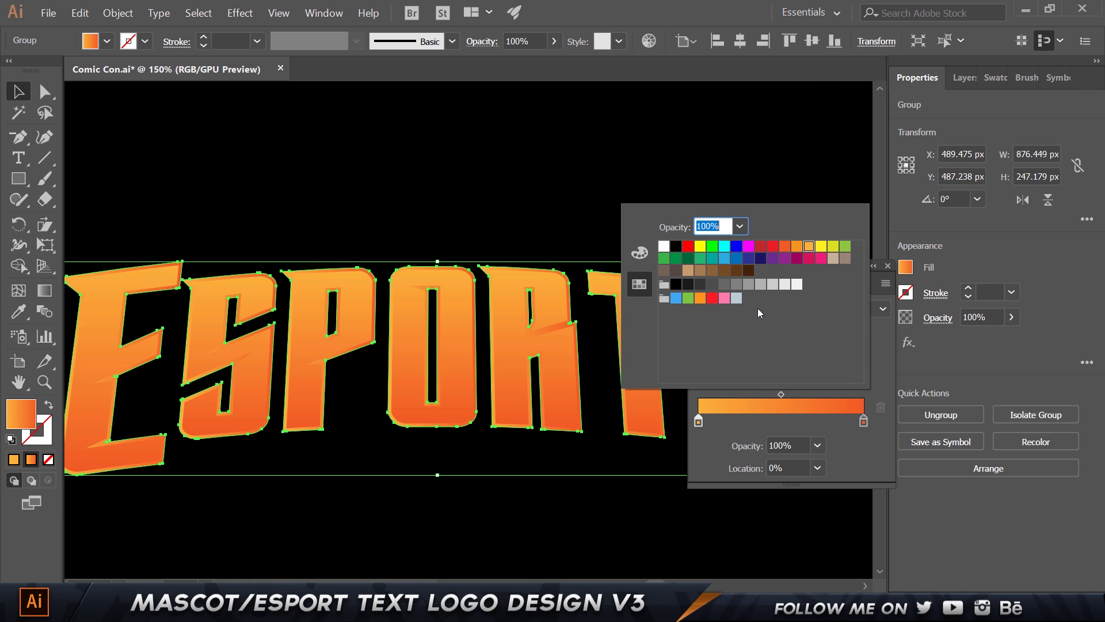
click(822, 246)
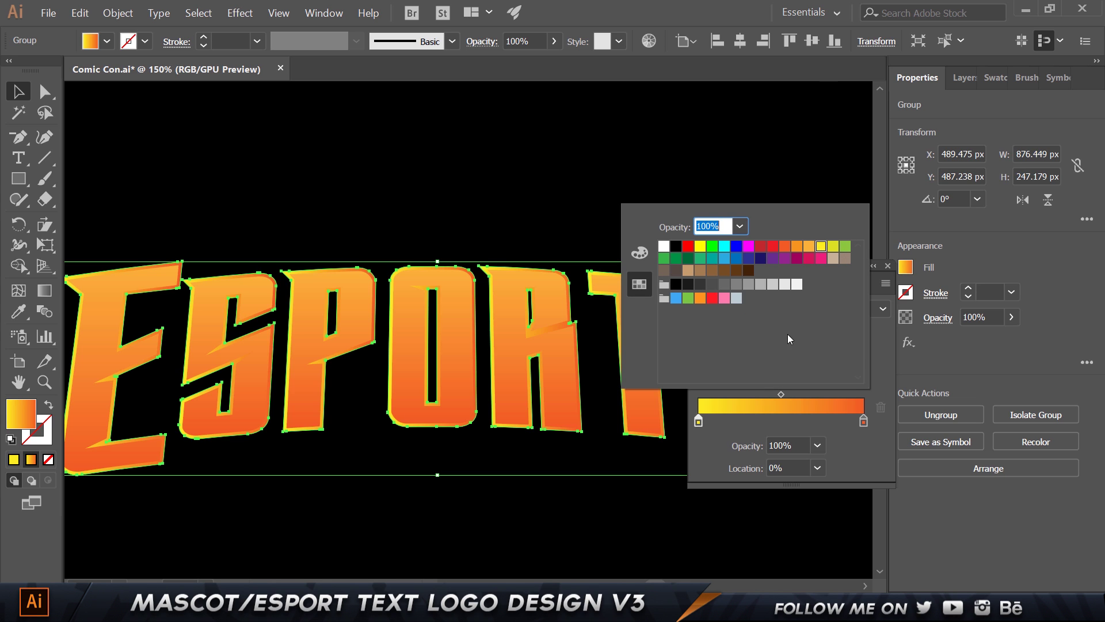
click(838, 440)
text(-)
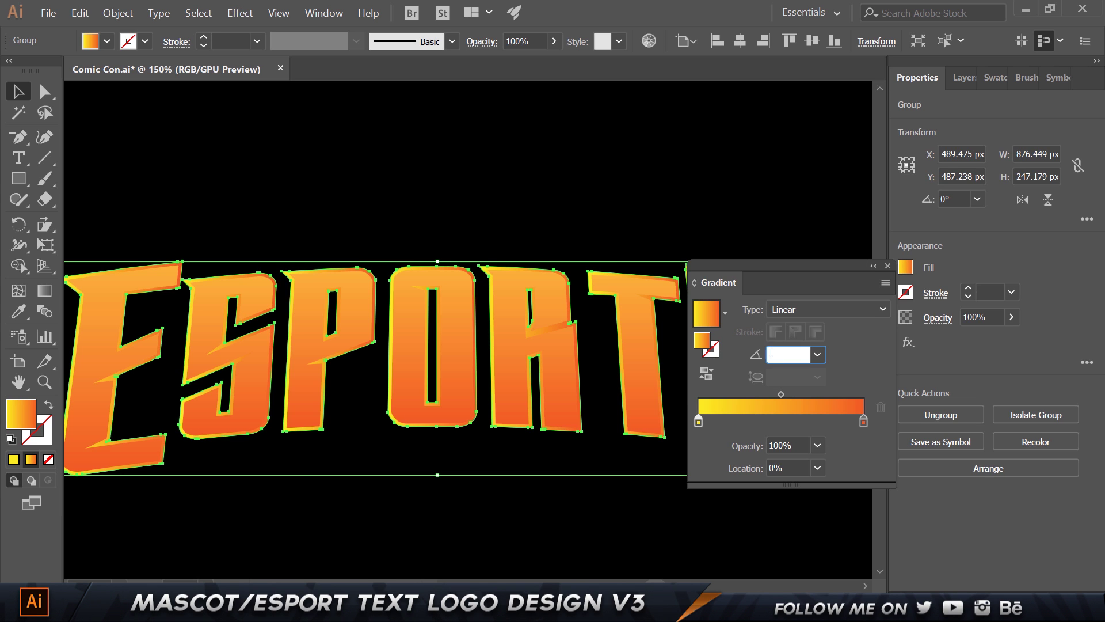
text(90)
key(Tab)
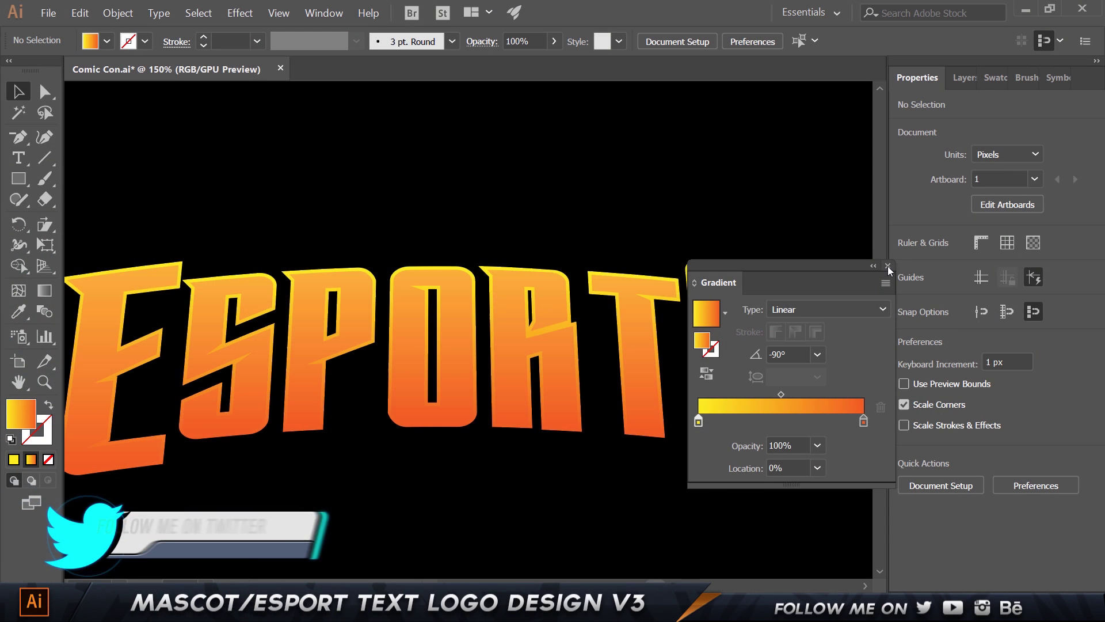
Duplicate the ESPORTS outer offset group in place and fill the copy with solid yellow #FCEE21
click(887, 266)
key(ctrl+0)
key(ctrl+1)
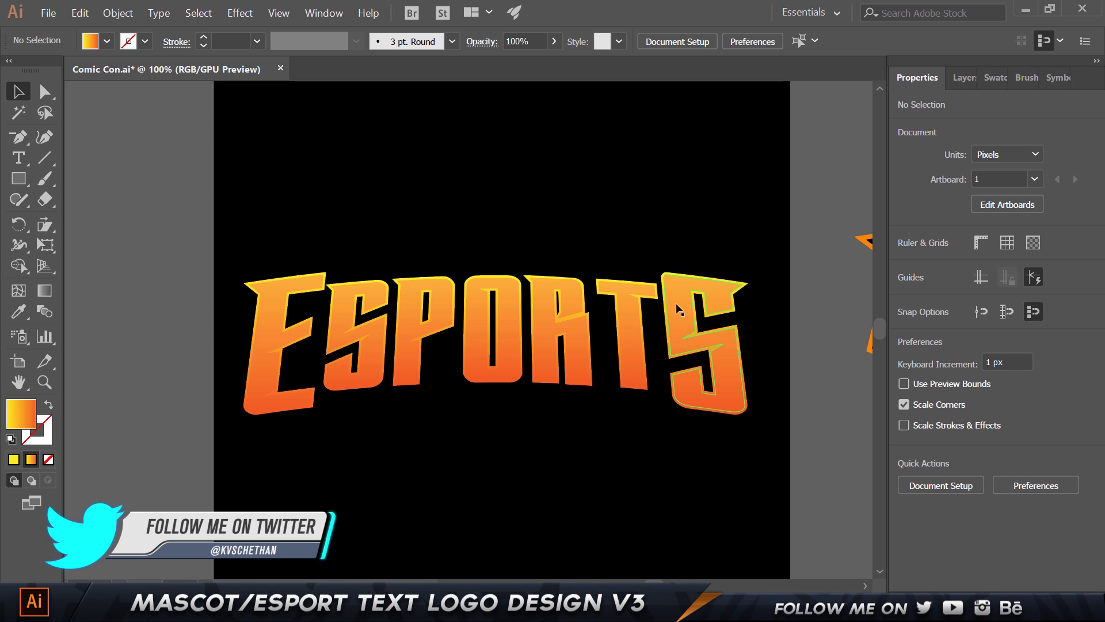
scroll(629, 270, right, 5)
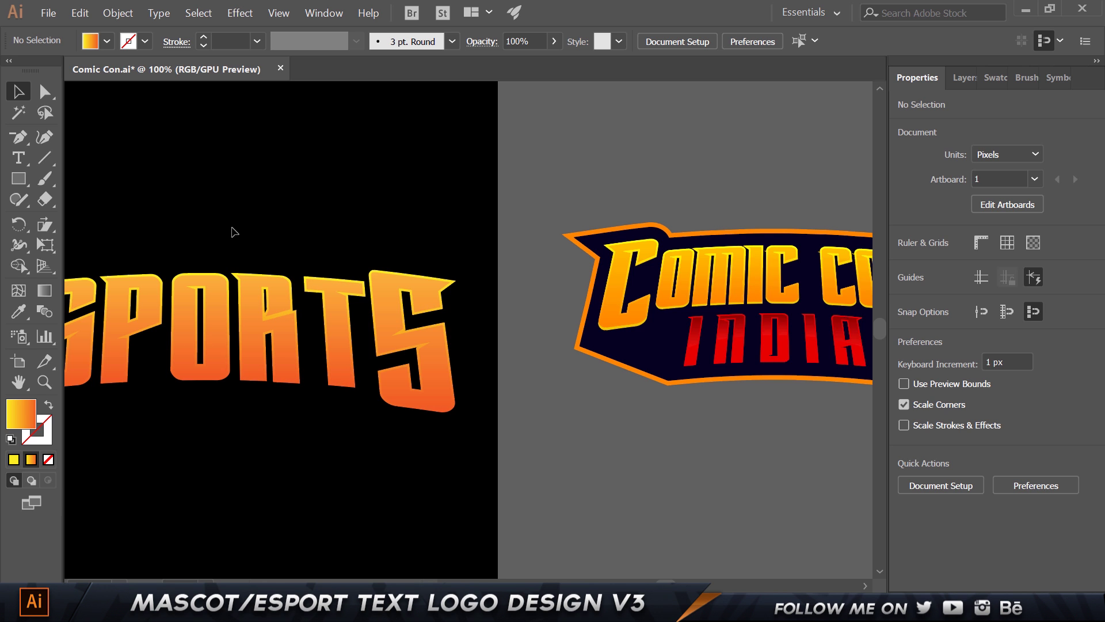
drag(225, 230, 556, 204)
scroll(412, 229, up, 1)
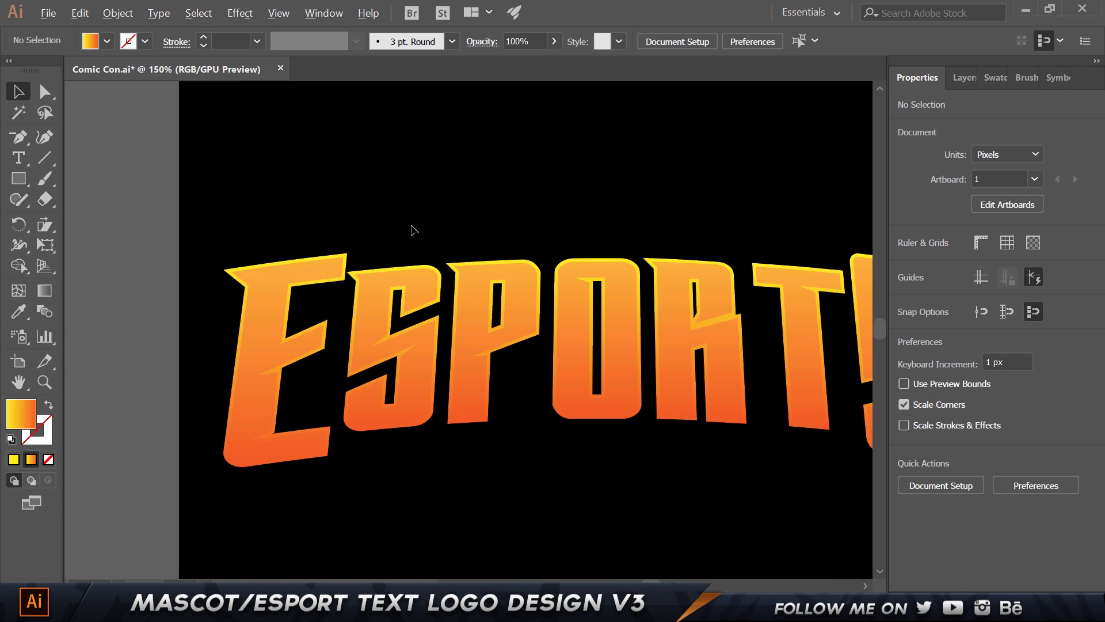
click(343, 256)
key(ctrl+shift+b)
key(ctrl+shift+b)
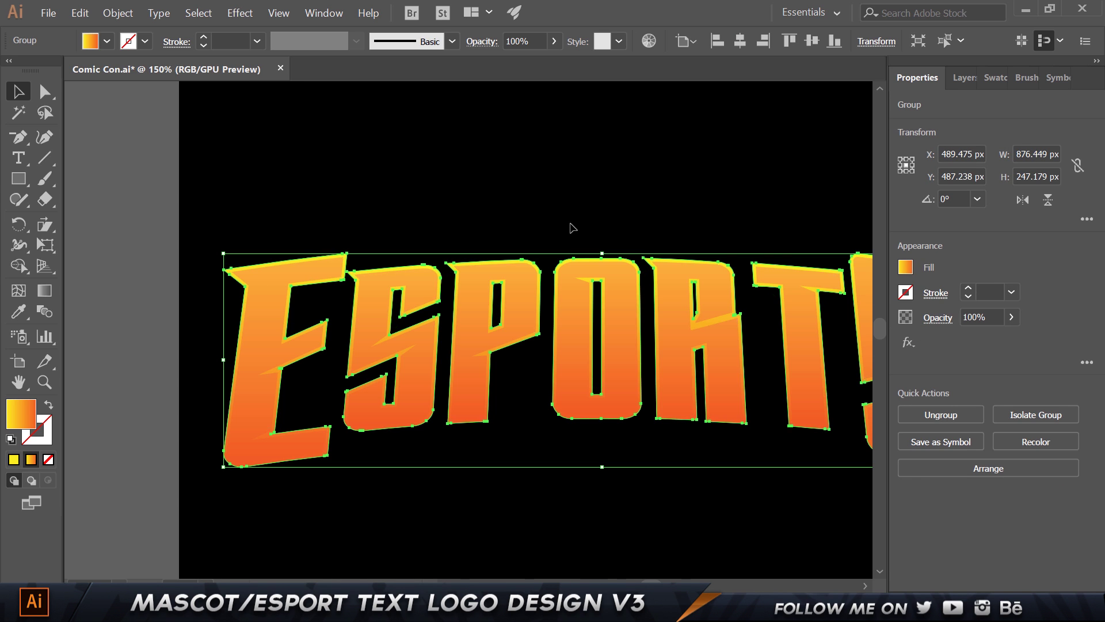
click(15, 461)
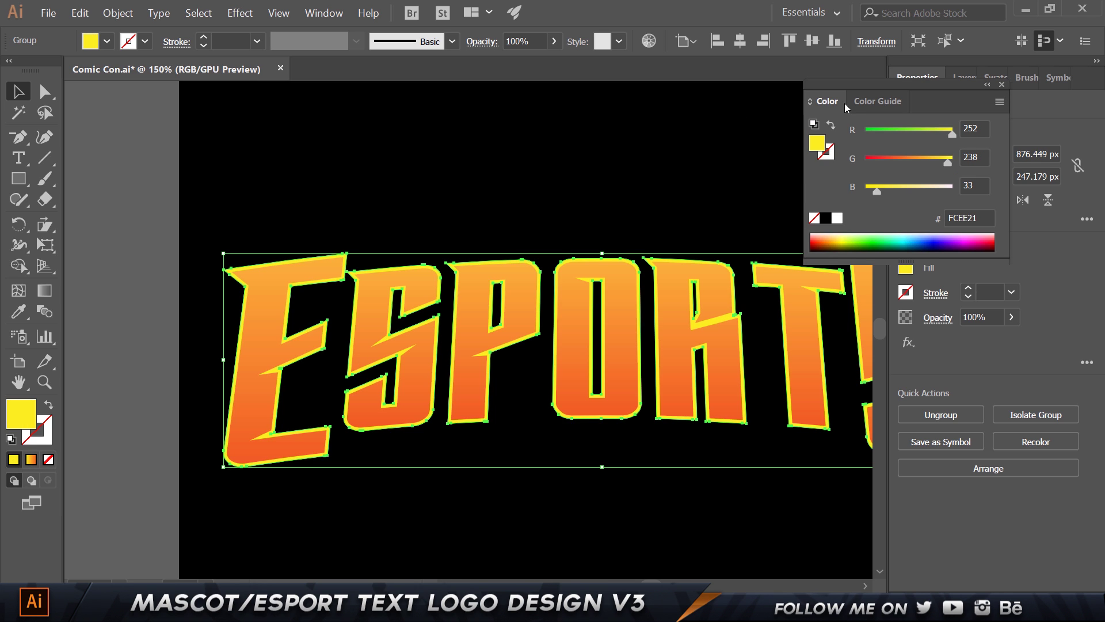
click(1002, 84)
Send the solid yellow copy to the back and offset it 5 px downward behind the lettering
right_click(535, 278)
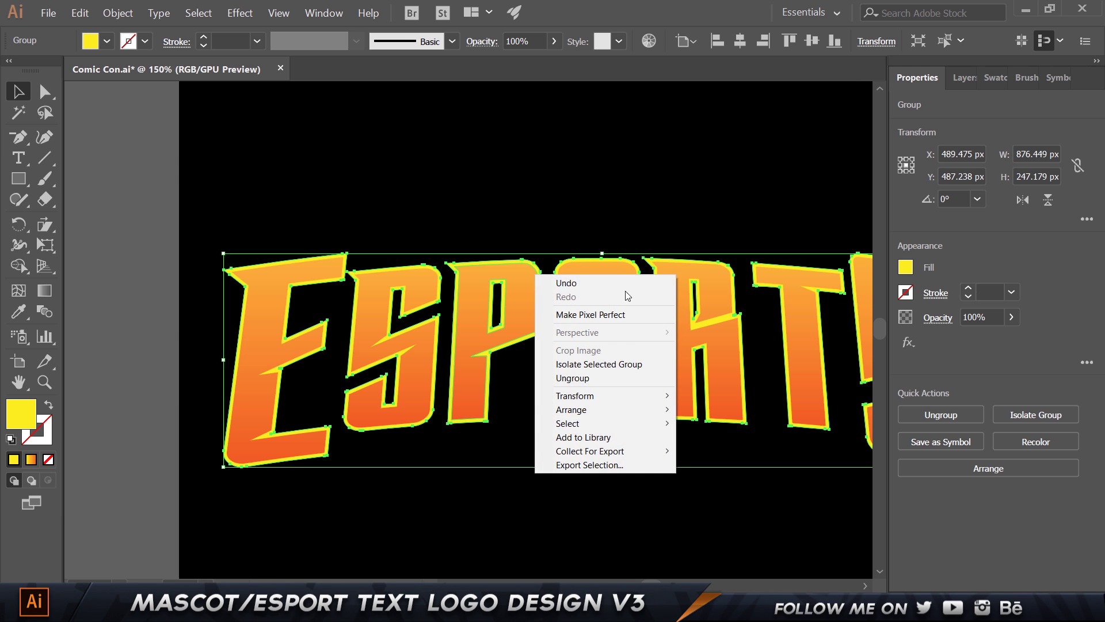
mouse_move(626, 409)
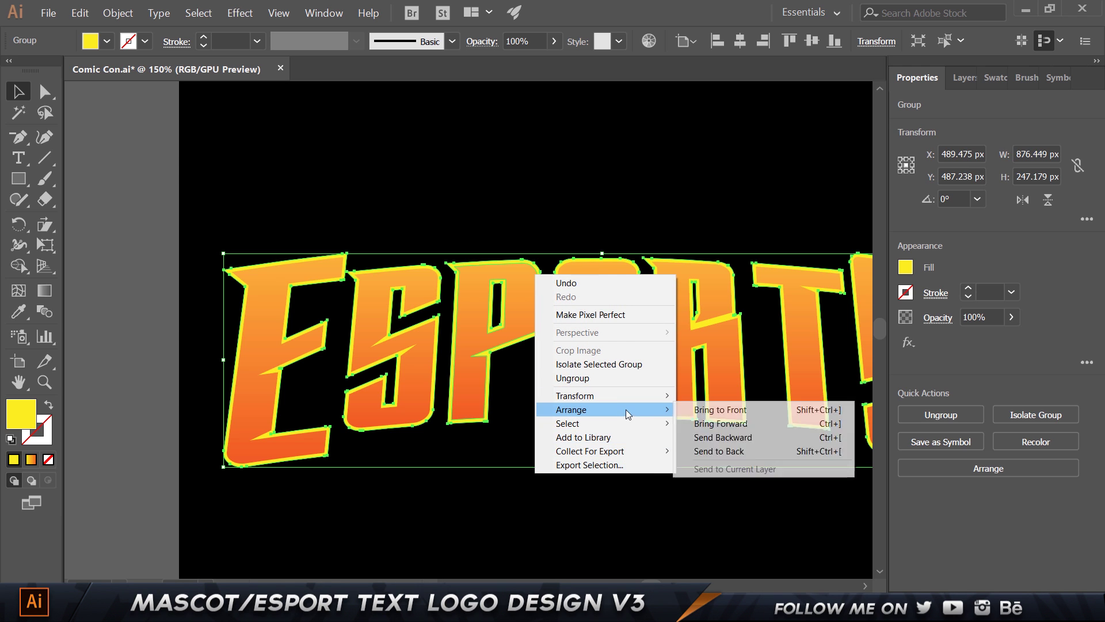
click(774, 450)
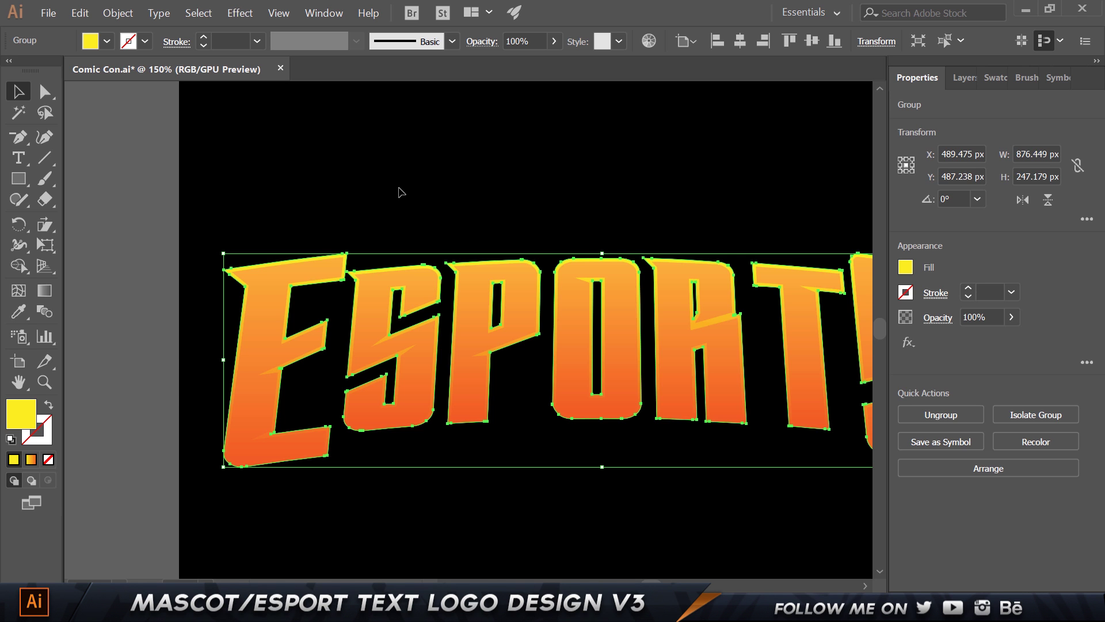
key(Down)
key(Down)
key(Down)
key(Down)
key(Down)
key(Down)
key(Down)
key(Down)
click(772, 192)
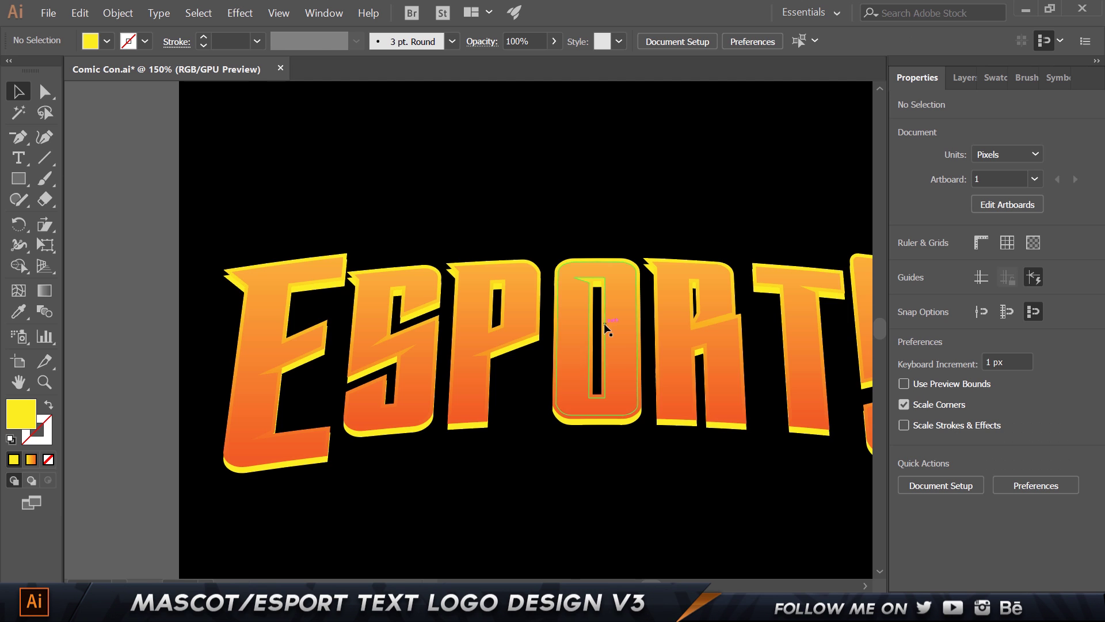
scroll(604, 323, down, 1)
drag(698, 353, 441, 324)
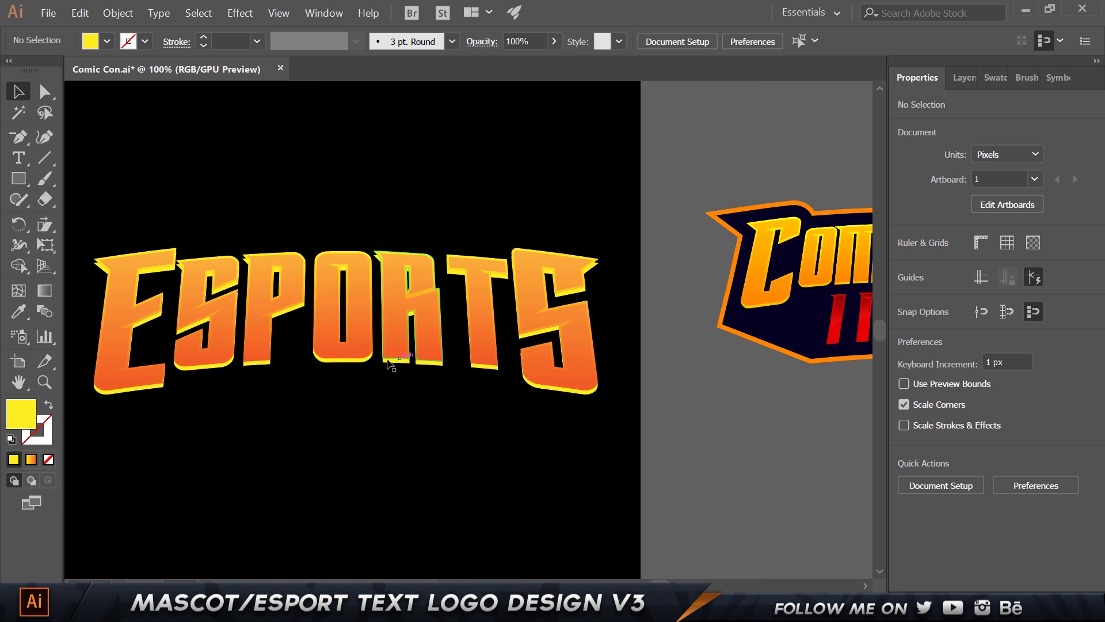
click(558, 392)
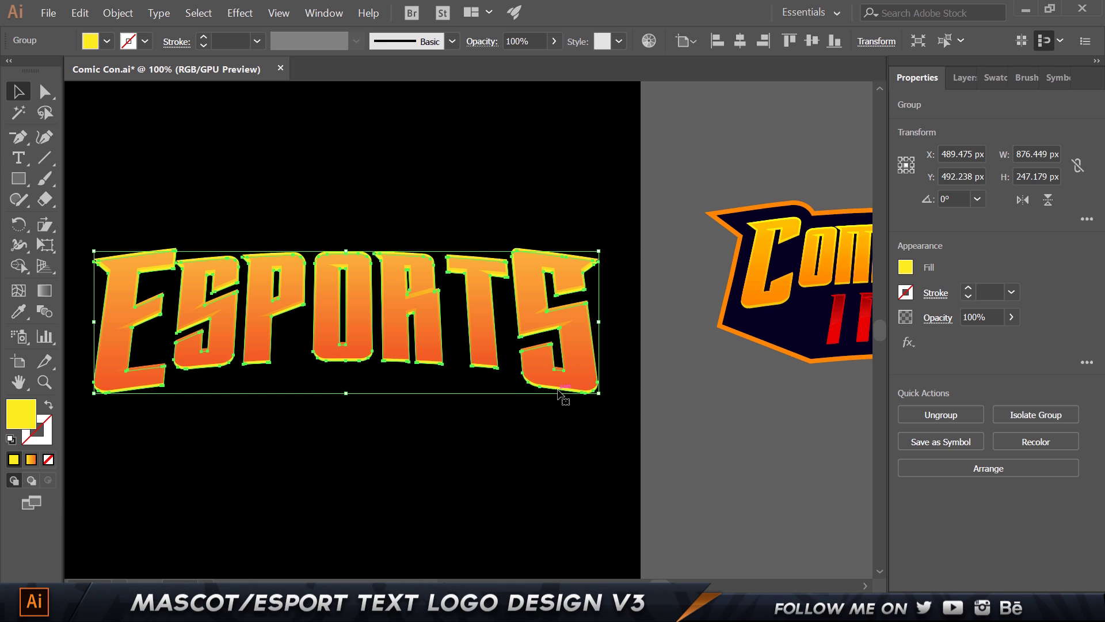
click(717, 362)
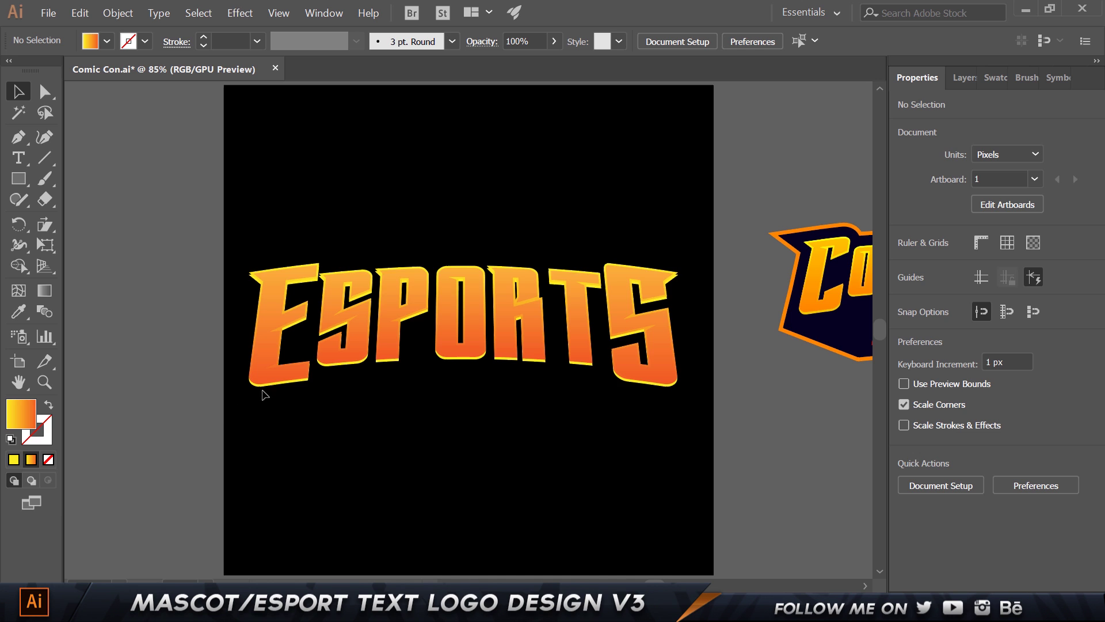
Reshape the yellow copy's protruding upper-left tip on the E, tucking its anchor and handle behind the letter
scroll(234, 276, up, 6)
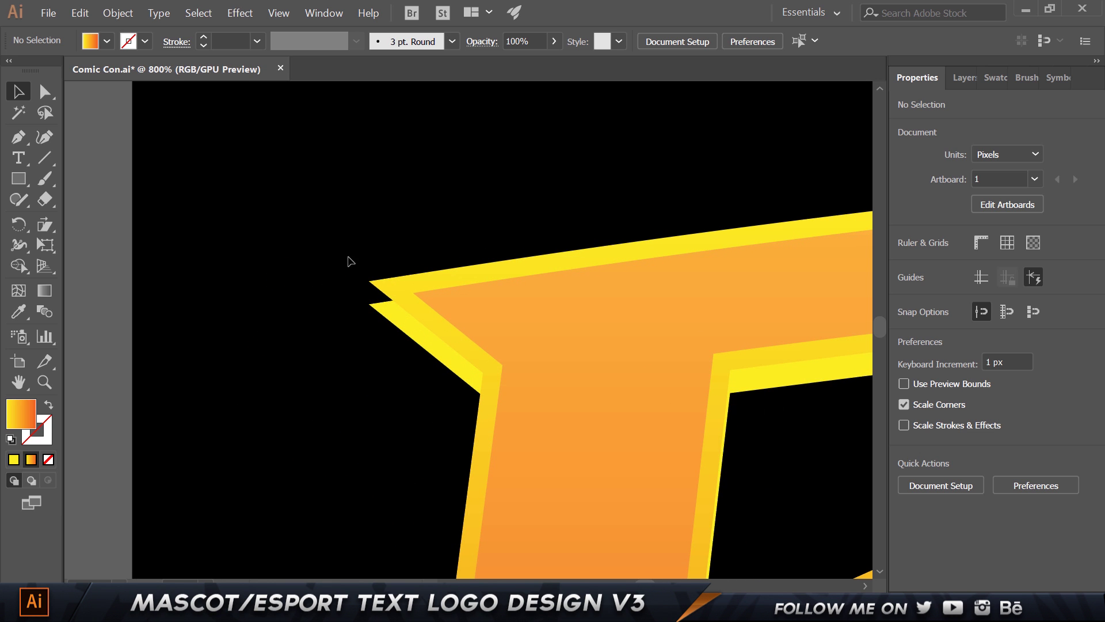
scroll(374, 296, down, 2)
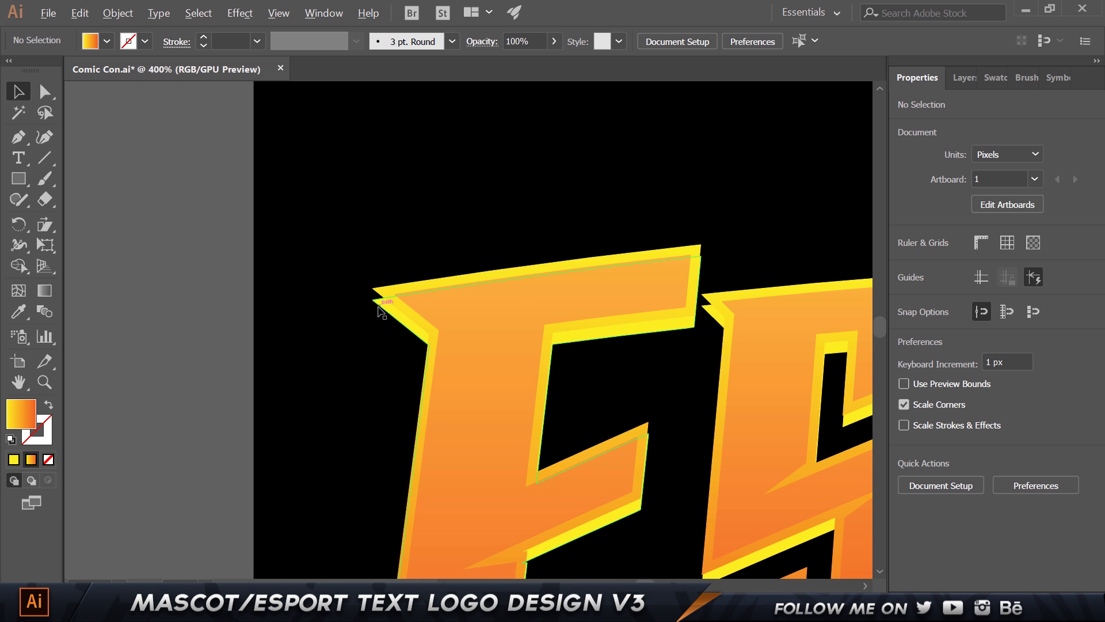
drag(662, 223, 316, 194)
drag(555, 179, 682, 254)
drag(361, 230, 428, 230)
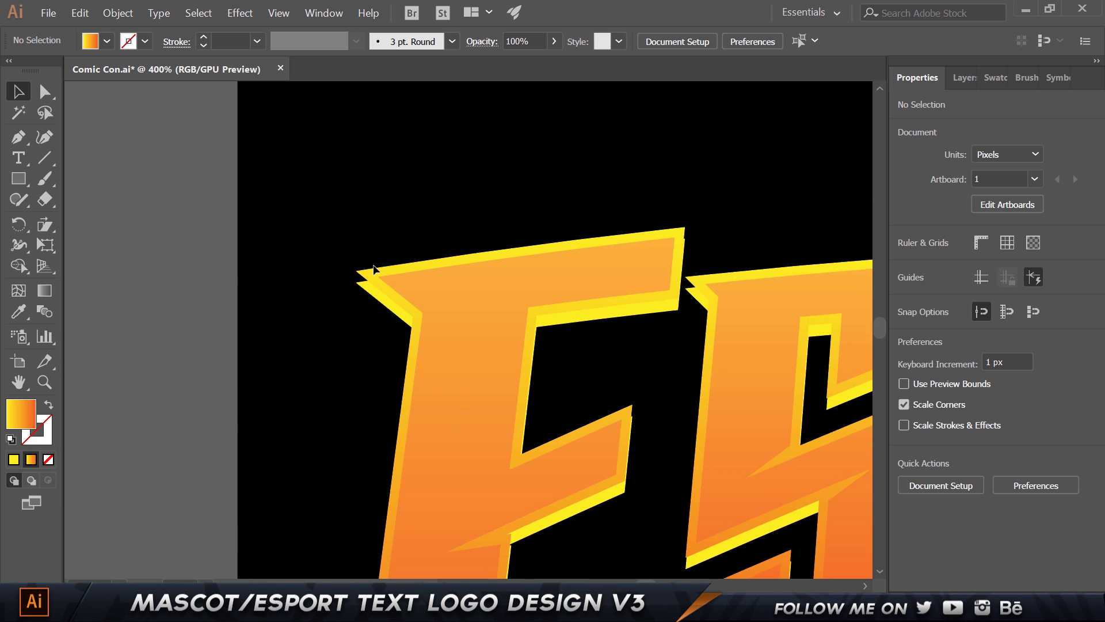
scroll(369, 272, up, 2)
key(a)
click(349, 292)
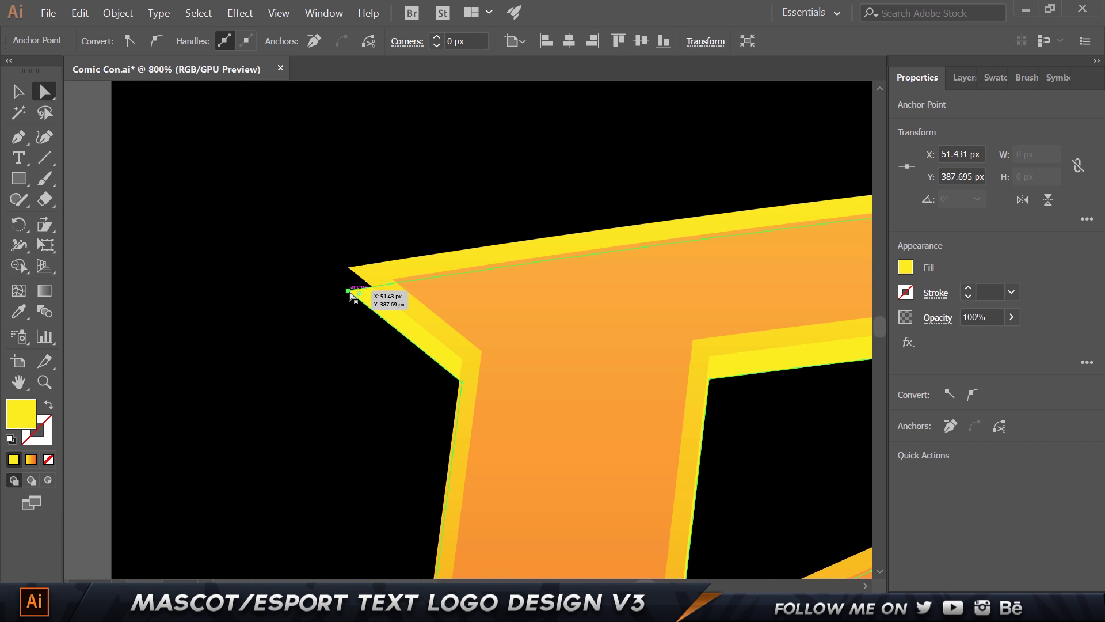
drag(349, 292, 416, 309)
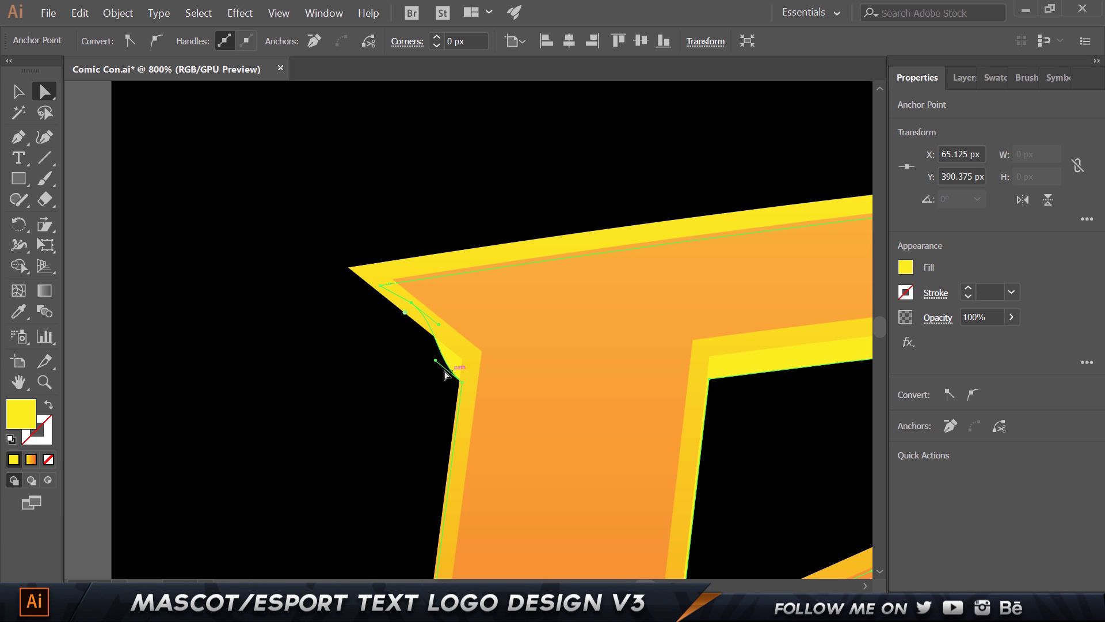
drag(436, 363, 483, 355)
scroll(508, 358, down, 1)
drag(683, 333, 442, 232)
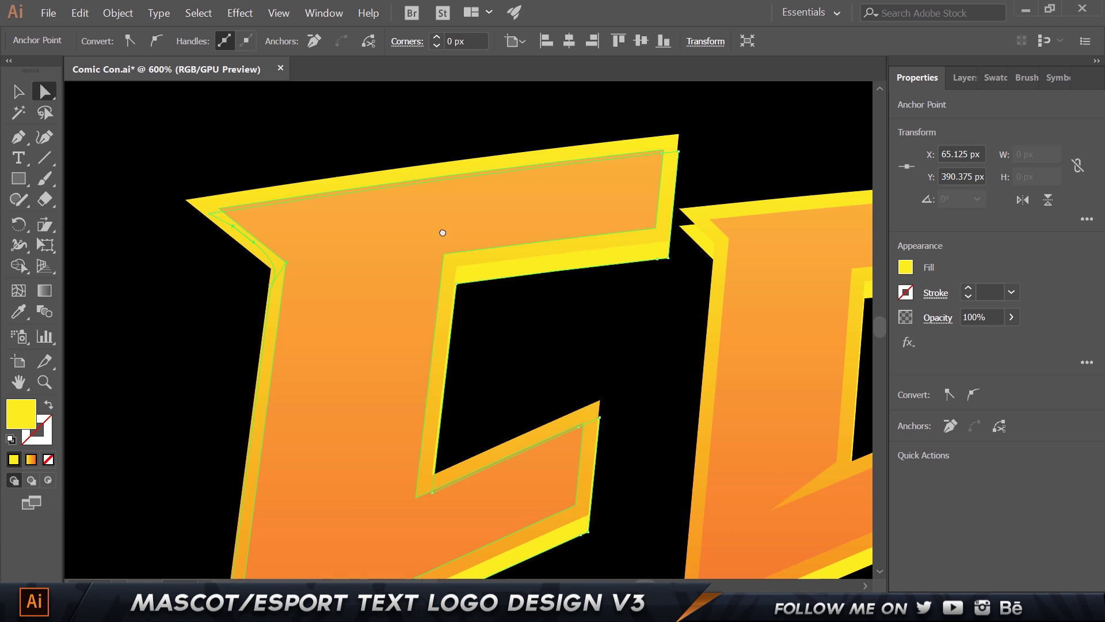
drag(637, 137, 629, 139)
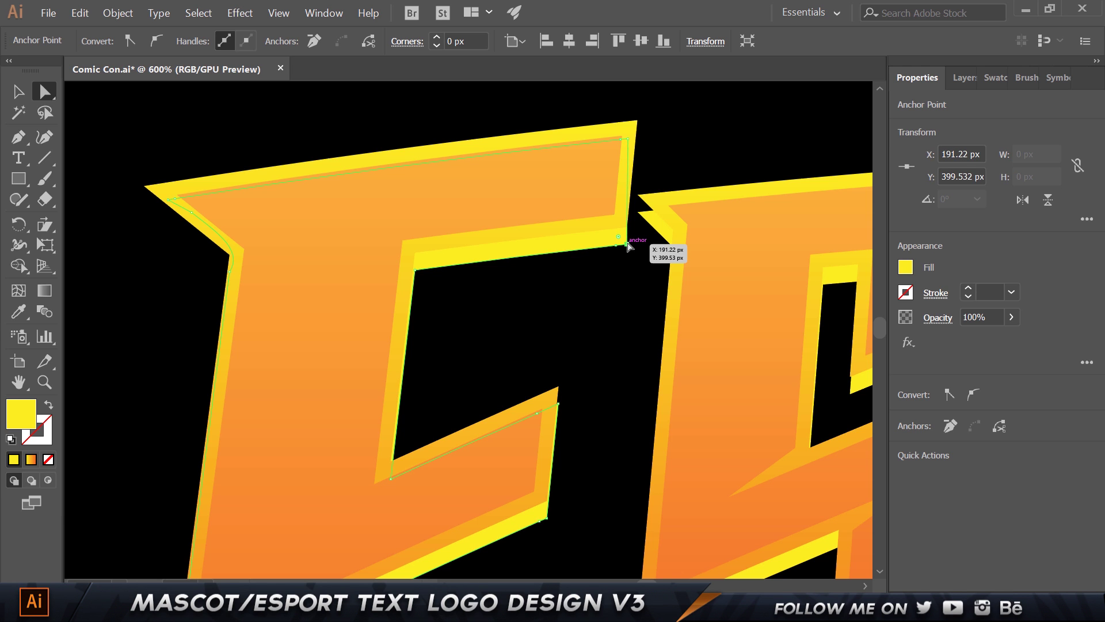
key(ctrl+z)
Tuck the yellow copy's protruding upper-left tip anchors on the first S and the P behind their letters
drag(423, 352, 415, 148)
drag(533, 463, 503, 84)
drag(534, 177, 201, 407)
drag(387, 300, 520, 471)
click(245, 192)
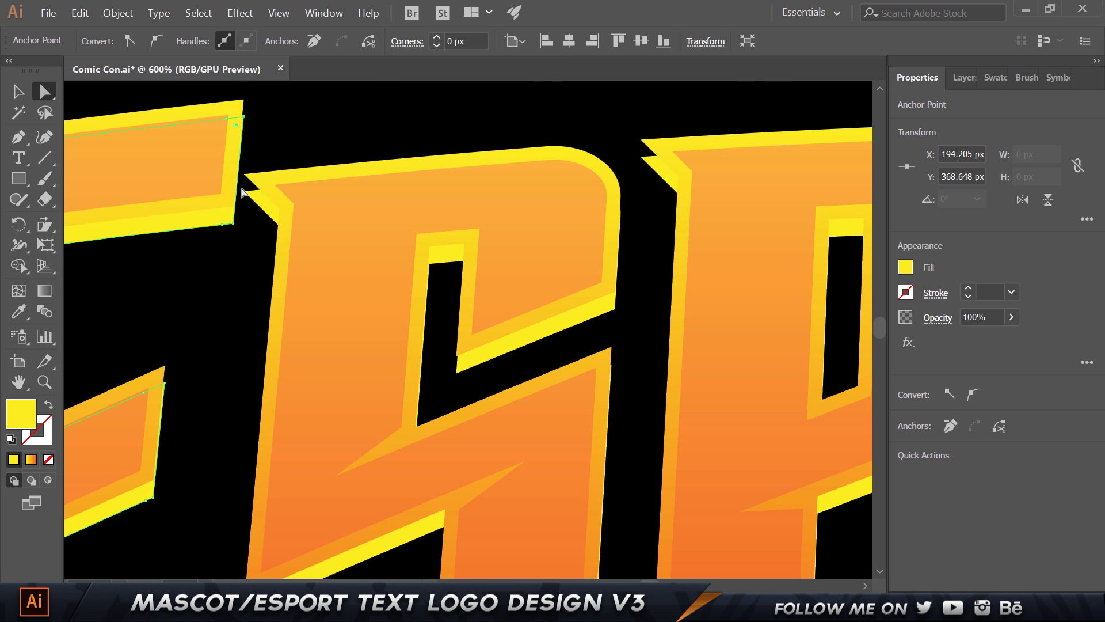
drag(245, 192, 279, 197)
drag(646, 160, 703, 155)
Tuck the yellow copy's protruding tips on the remaining letters, including the final S, behind the lettering
drag(727, 203, 538, 124)
drag(757, 175, 575, 68)
drag(567, 69, 498, 251)
drag(545, 362, 546, 295)
drag(545, 251, 614, 67)
scroll(731, 262, down, 1)
key(ctrl+1)
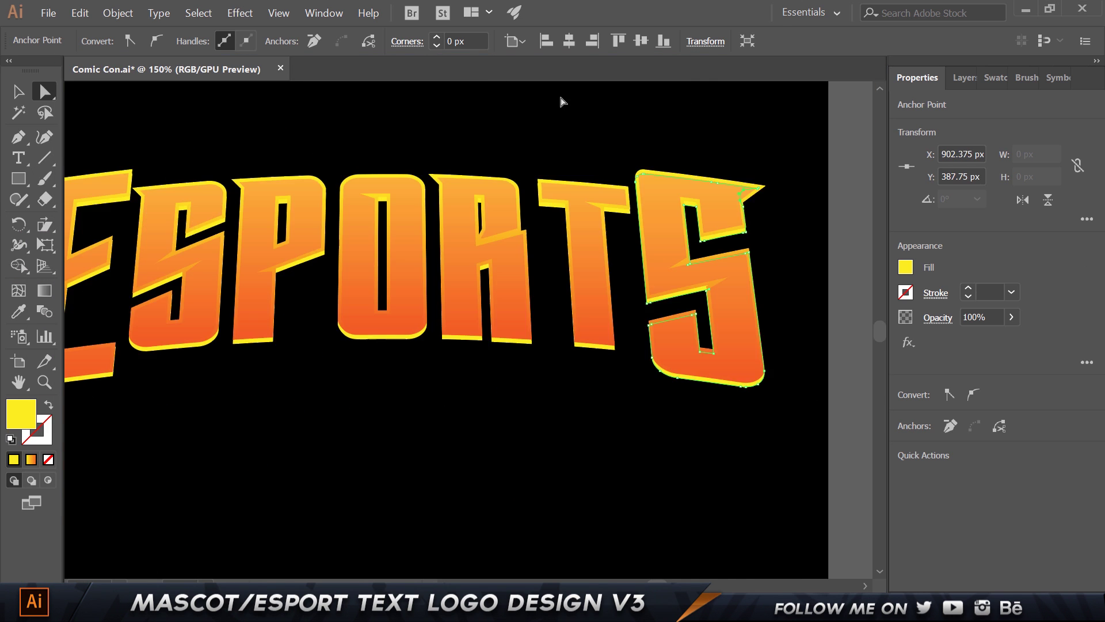
key(ctrl+shift+a)
drag(404, 147, 446, 235)
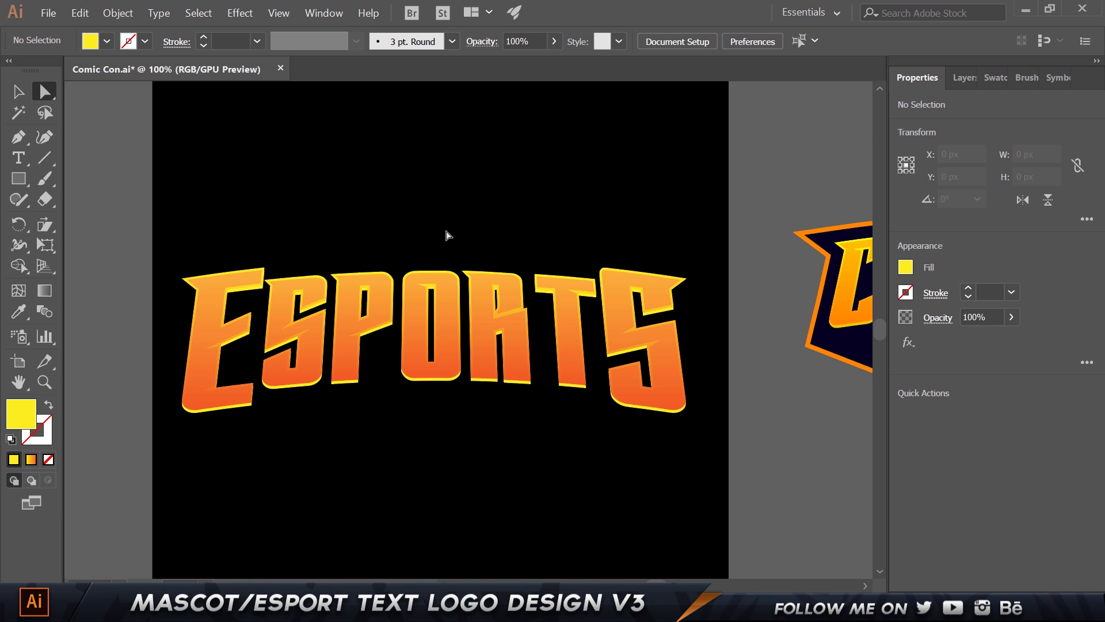
Move the whole yellow copy group another 2 px down to thicken the lower edge of the lettering
scroll(345, 387, up, 2)
click(157, 428)
key(v)
click(159, 428)
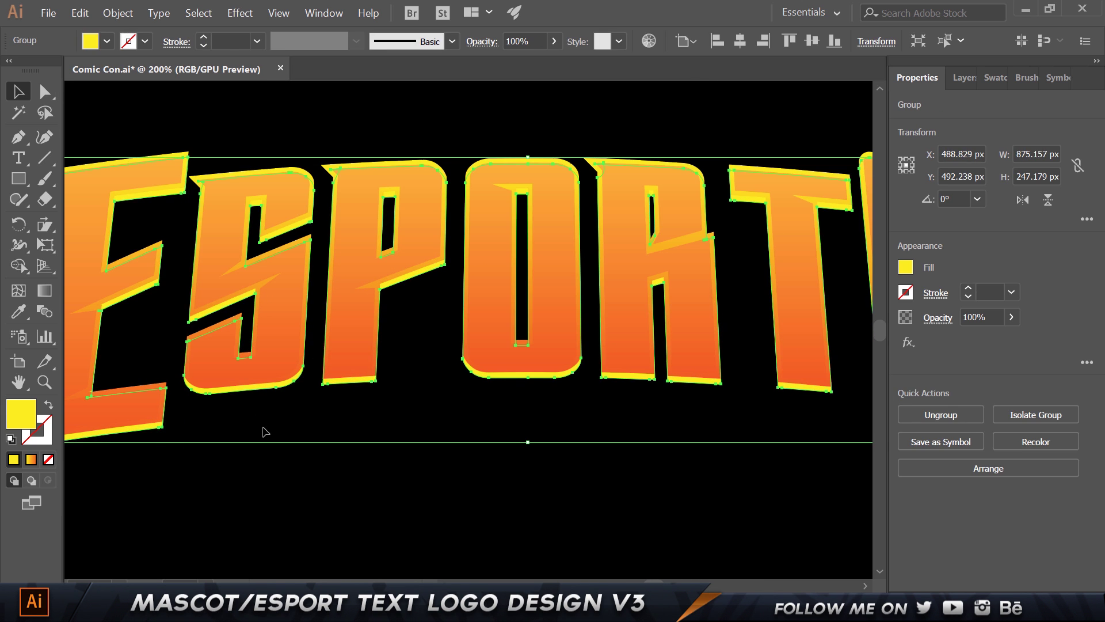
key(Down)
key(Down)
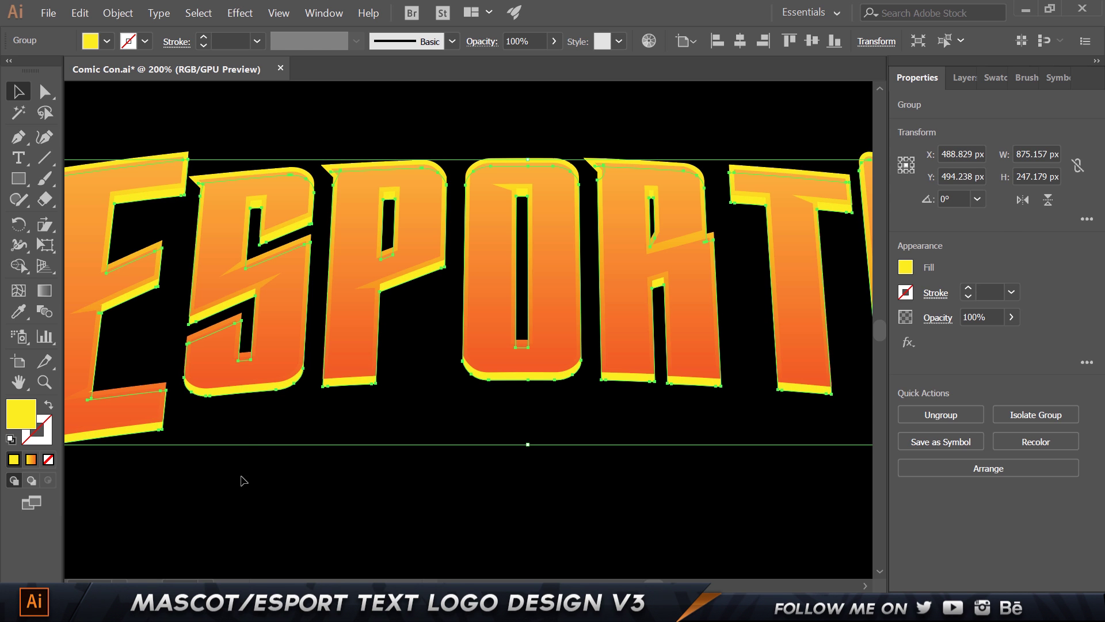
click(244, 480)
Add the word TEXT in Subspace Regular below the ESPORTS lettering and fill it with white (ffffff)
scroll(244, 480, down, 2)
drag(595, 274, 490, 201)
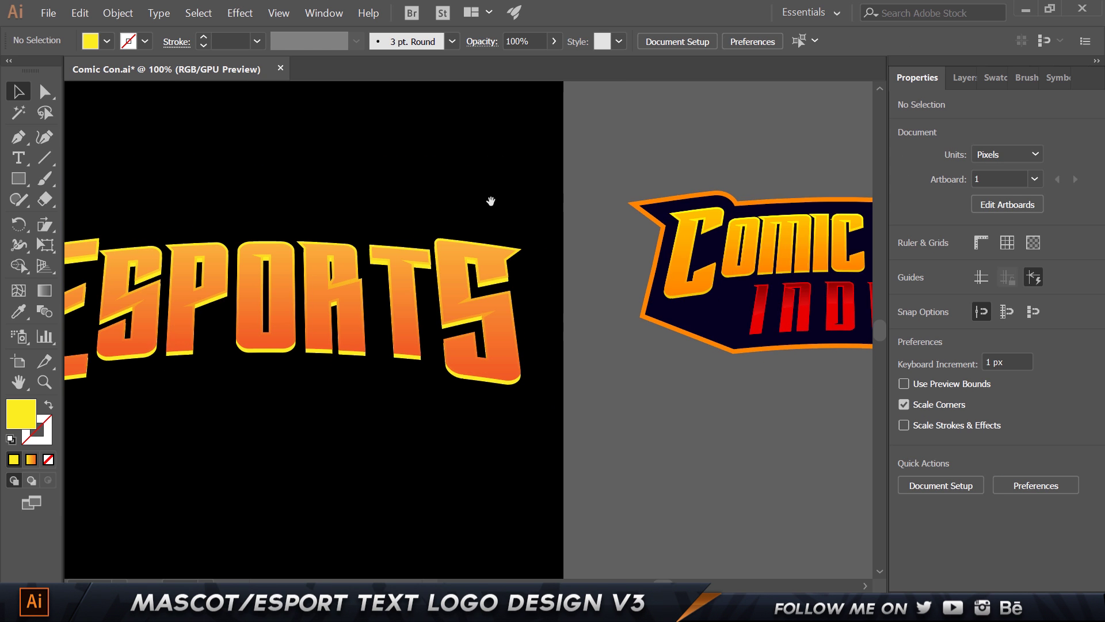
drag(629, 201, 375, 251)
key(.)
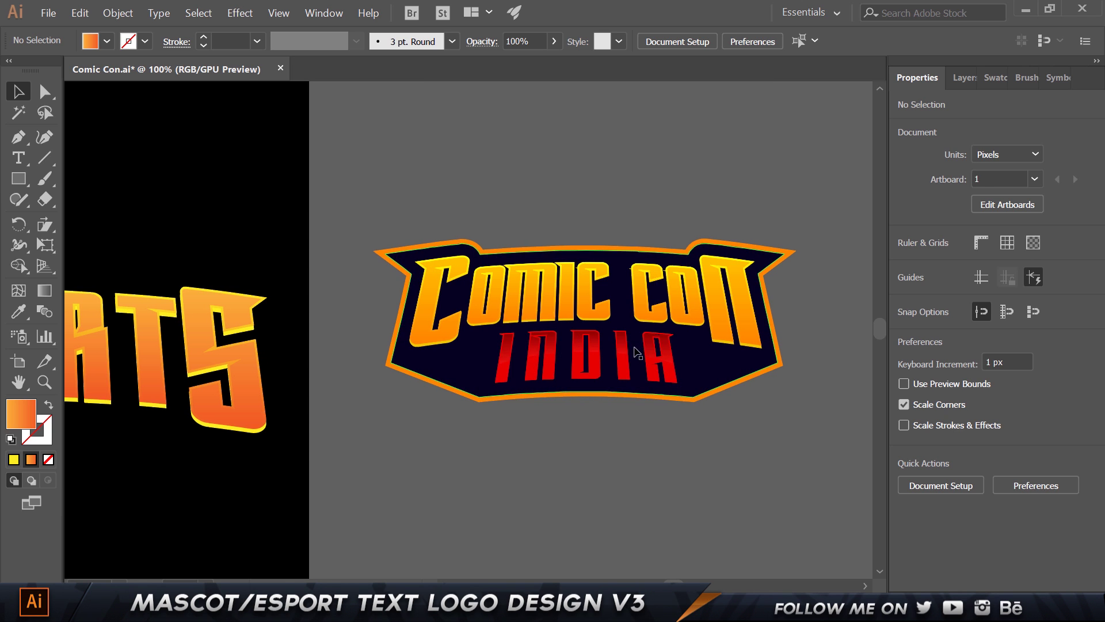
drag(273, 238, 716, 267)
key(t)
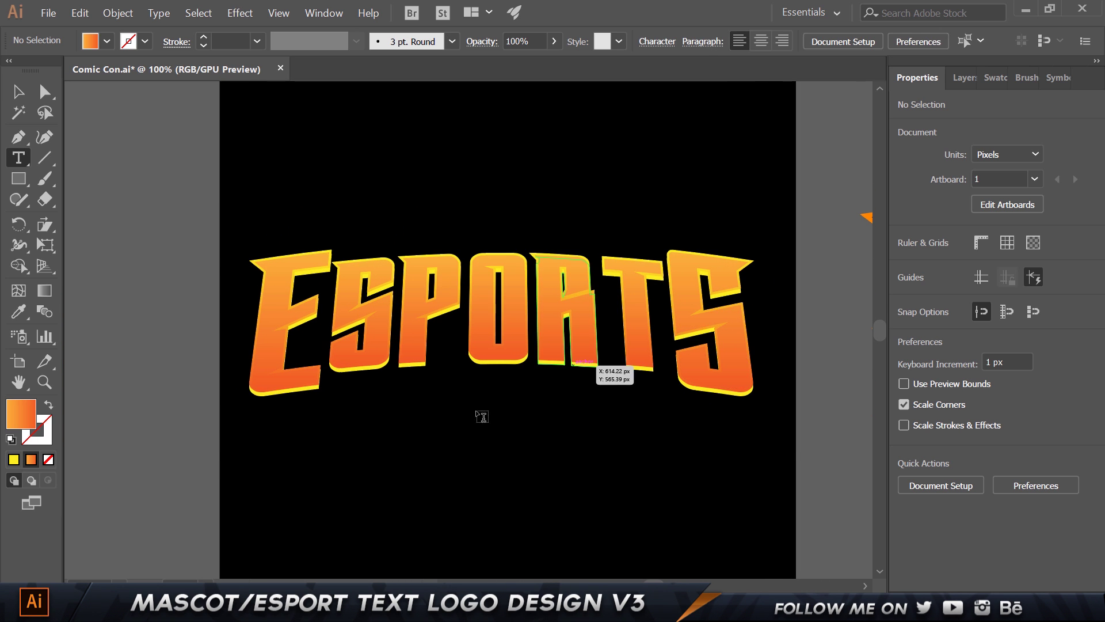
click(427, 435)
key(BackSpace)
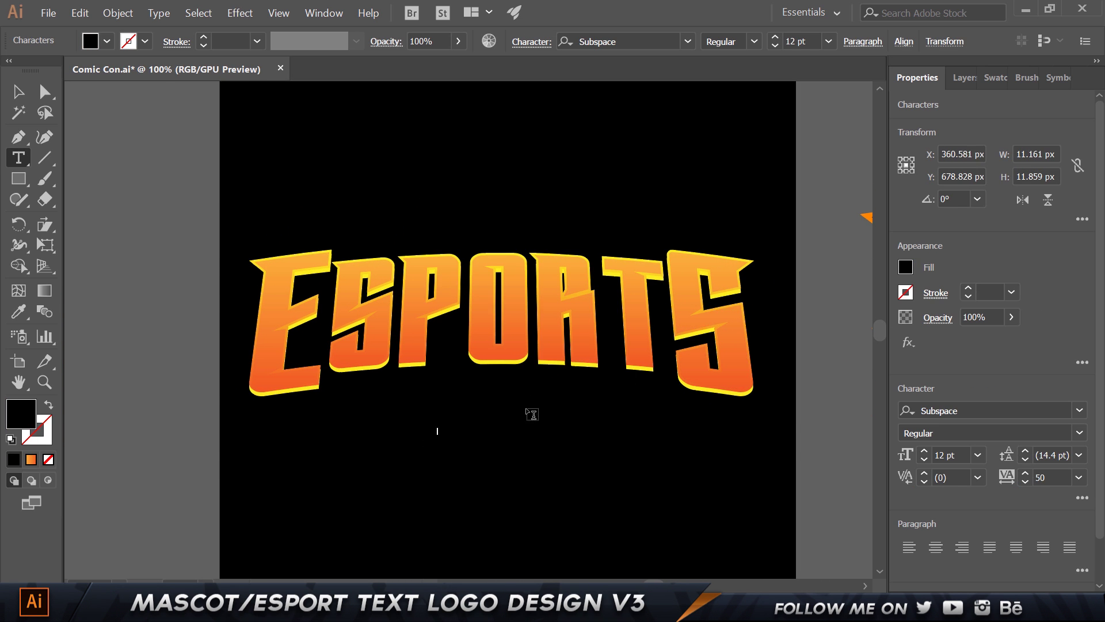
click(26, 88)
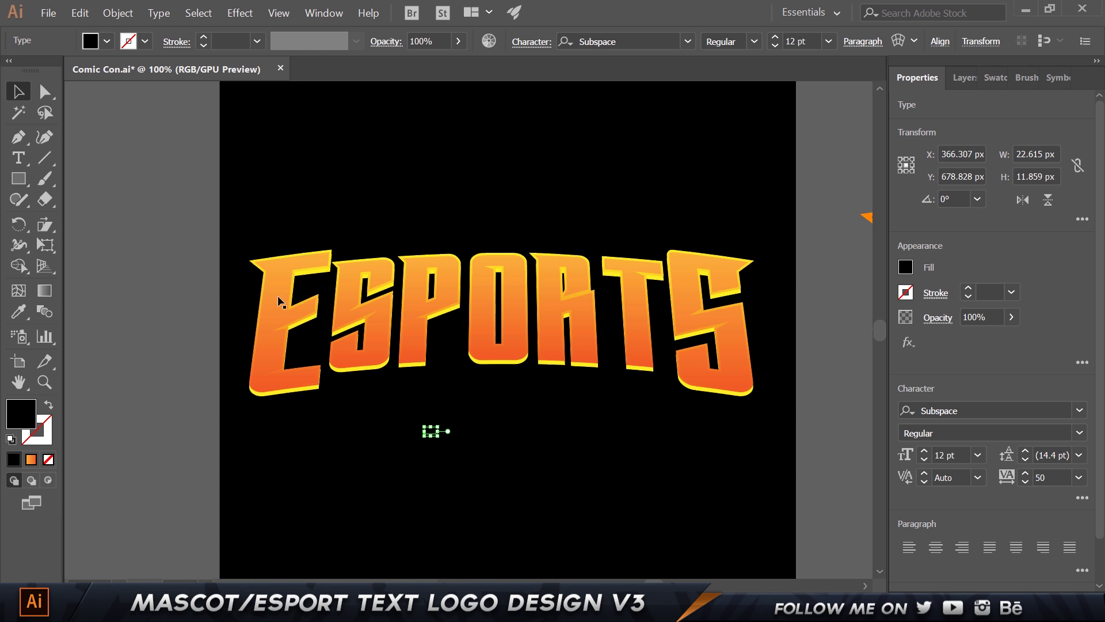
double_click(24, 414)
text(ffffff)
click(1017, 207)
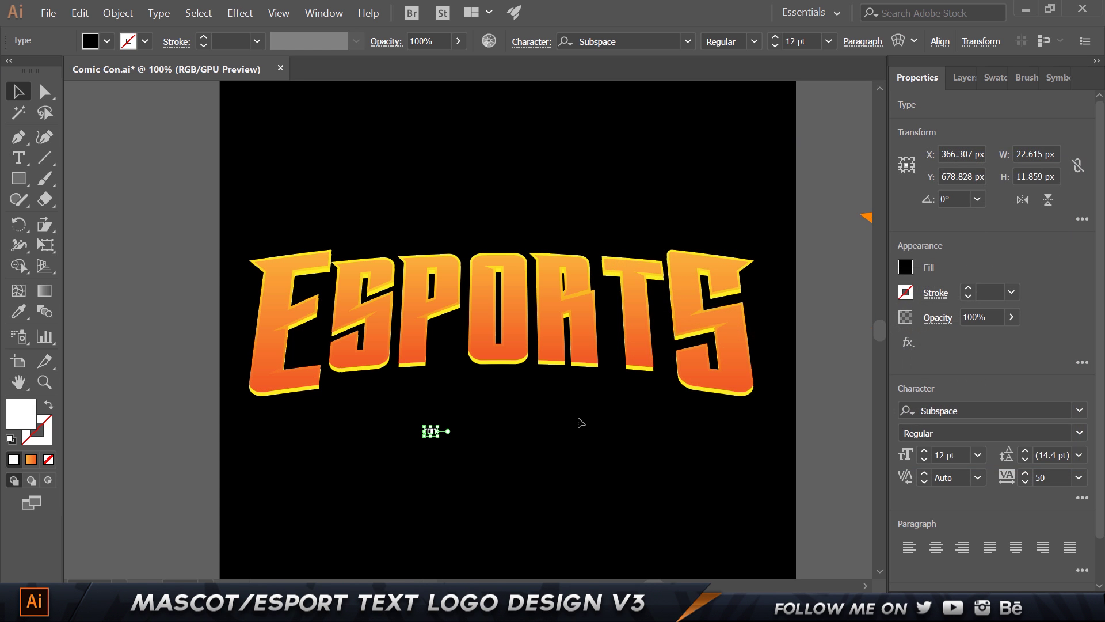
Enlarge the word TEXT to about 172.72 pt, place it just below ESPORTS and center it horizontally on the artboard
drag(441, 423, 612, 326)
drag(545, 396, 544, 441)
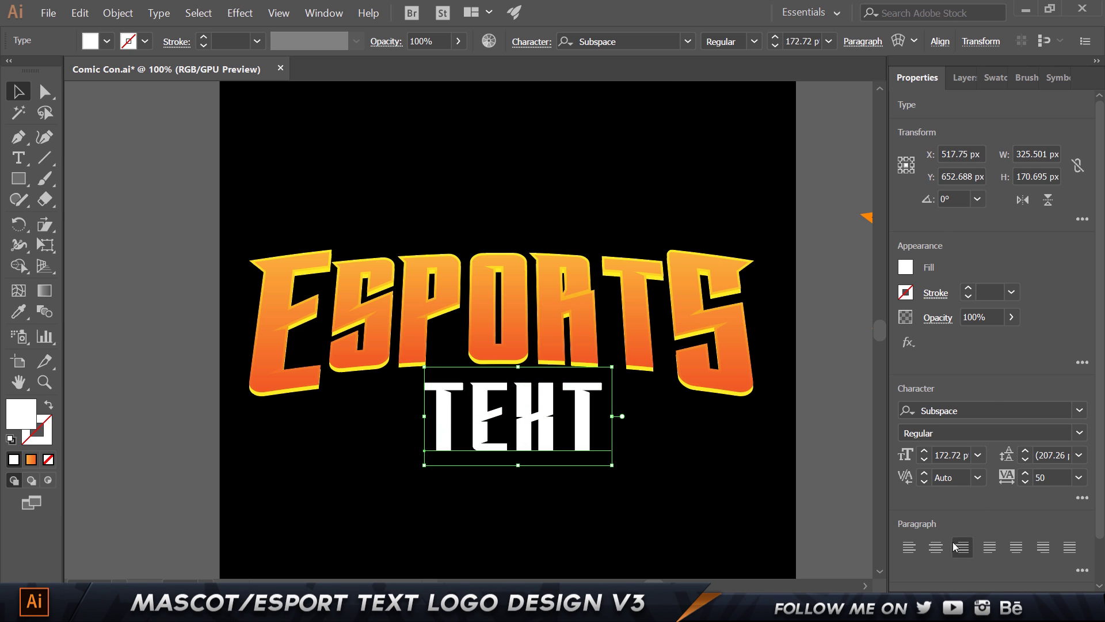
click(941, 42)
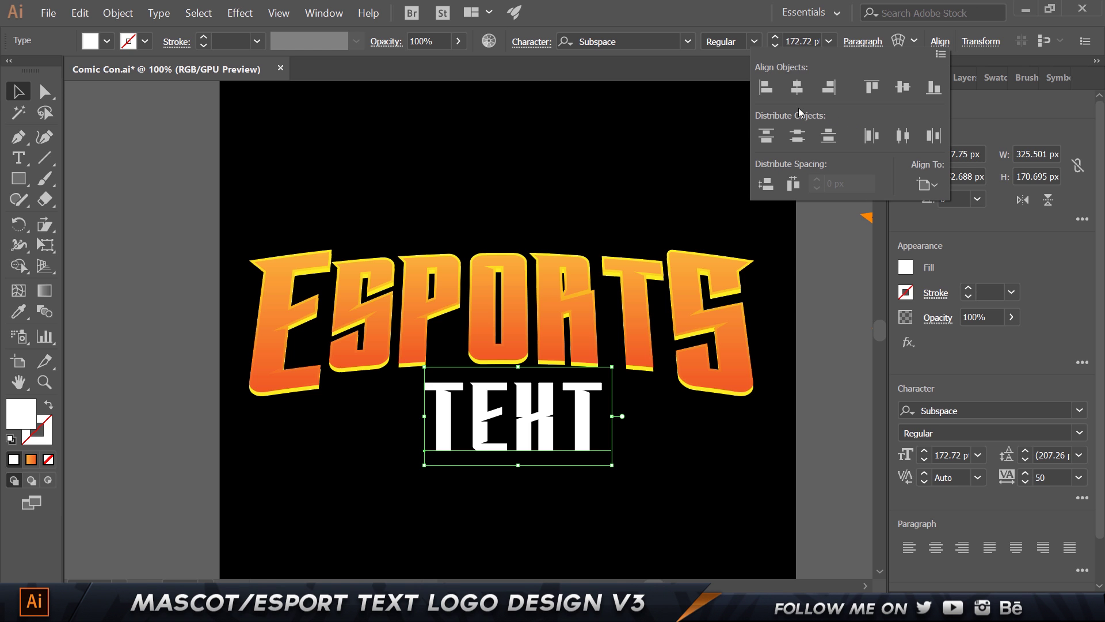
click(798, 87)
Expand the word TEXT into editable vector shapes
key(ctrl+minus)
drag(757, 210, 740, 226)
key(ctrl+plus)
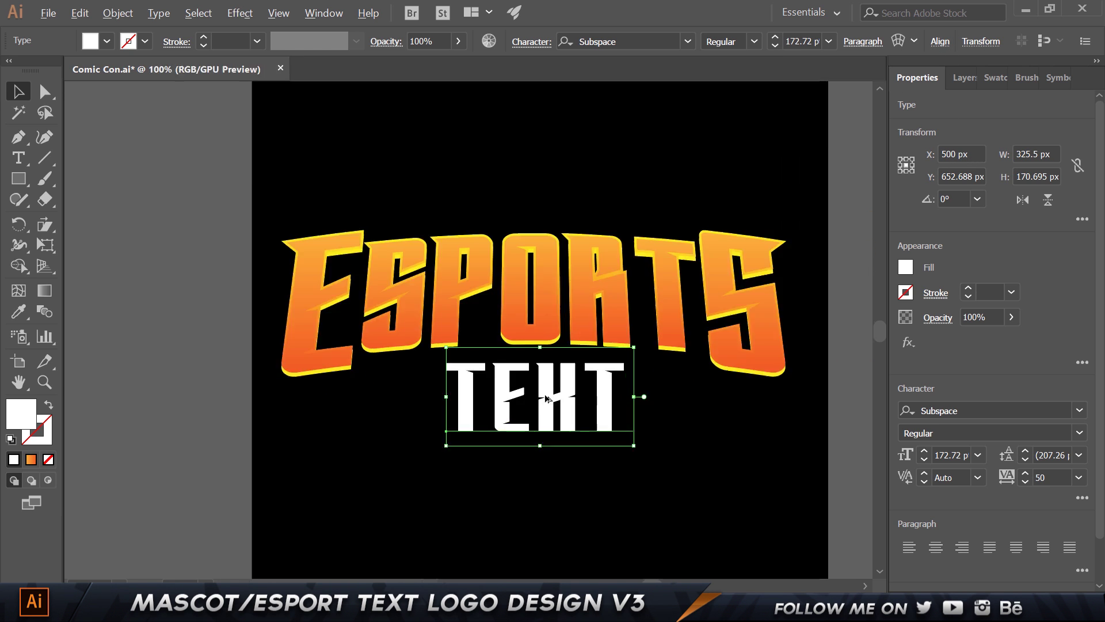
key(ctrl+plus)
click(118, 12)
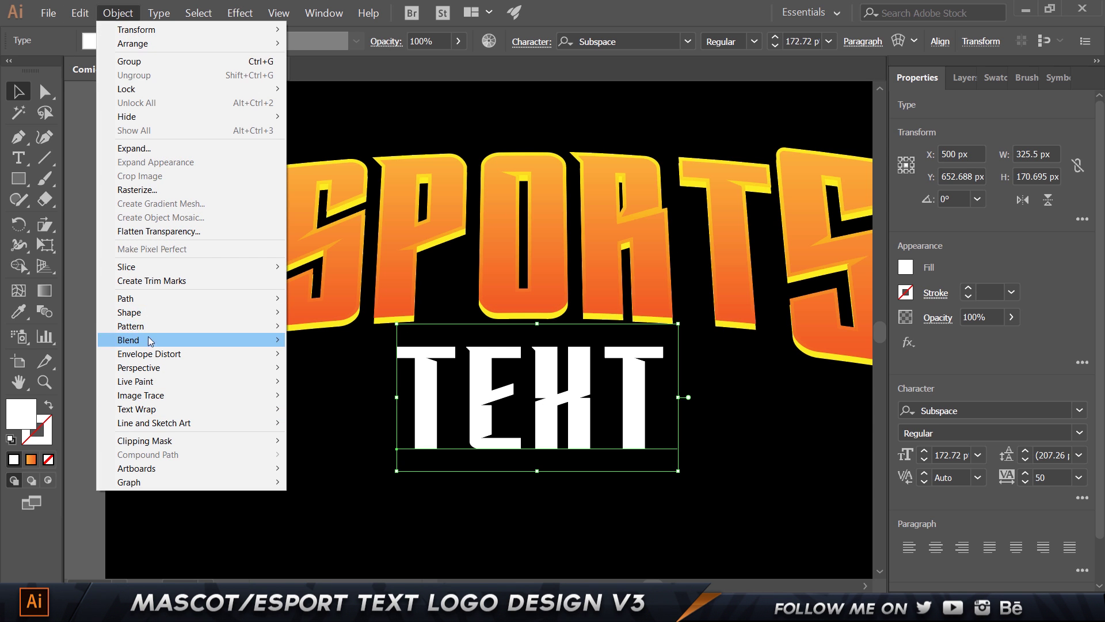
click(149, 148)
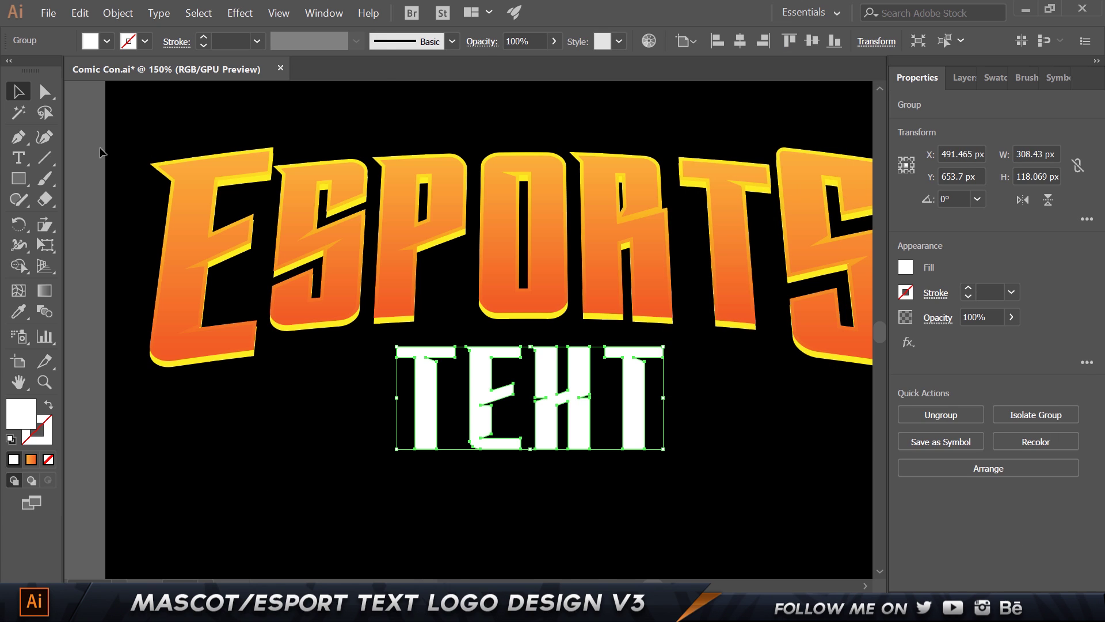
Warp the word TEXT with a horizontal Arch effect at 7% bend and expand its appearance into editable shapes
click(239, 13)
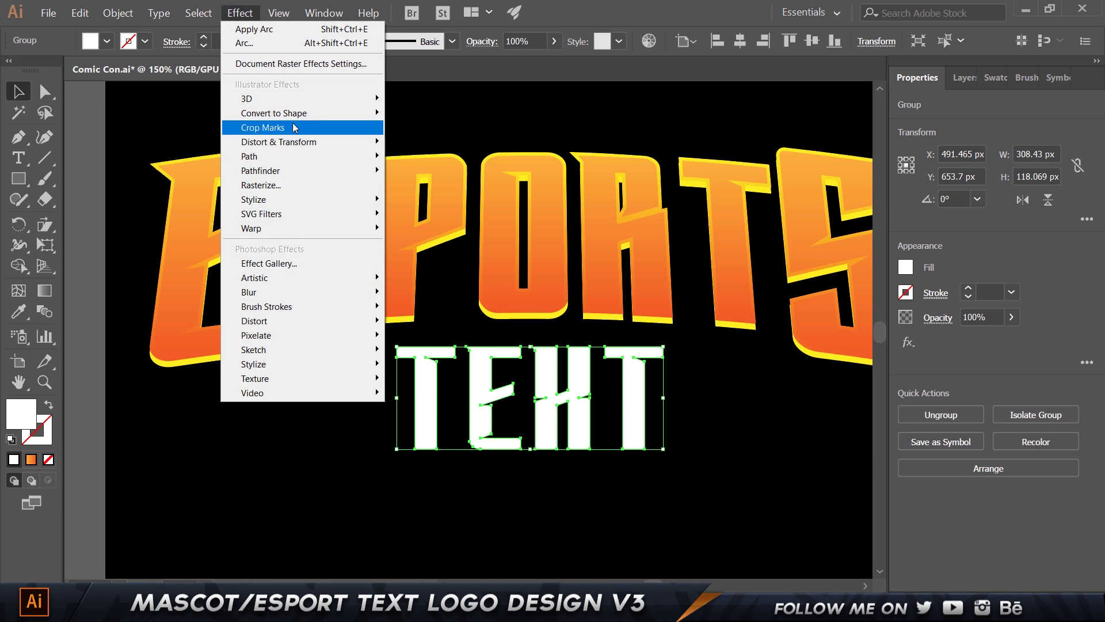
mouse_move(338, 229)
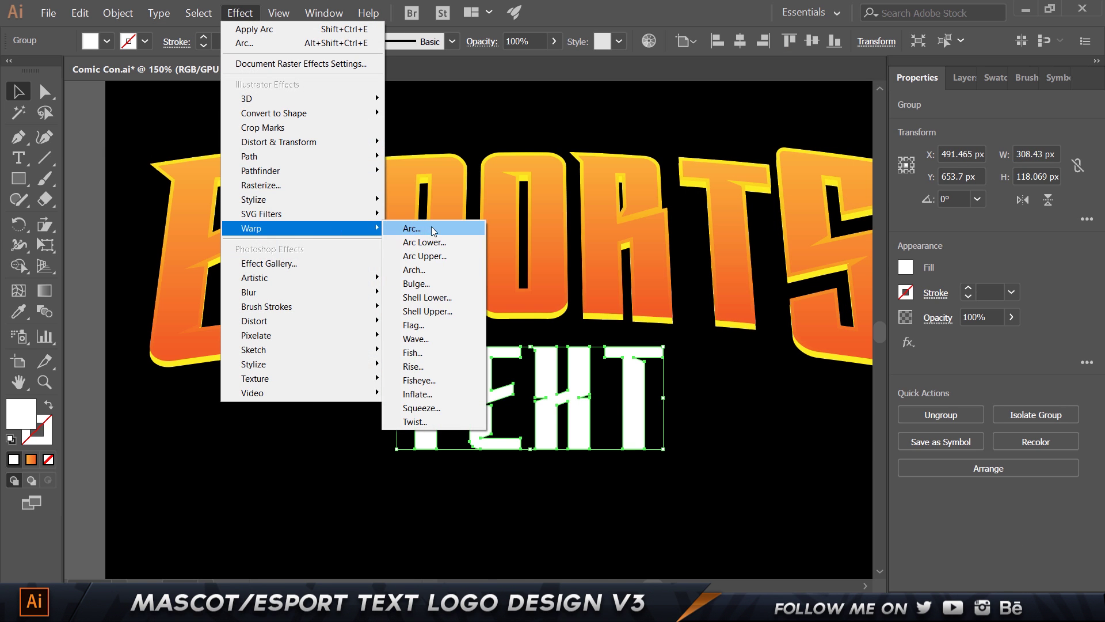
click(433, 270)
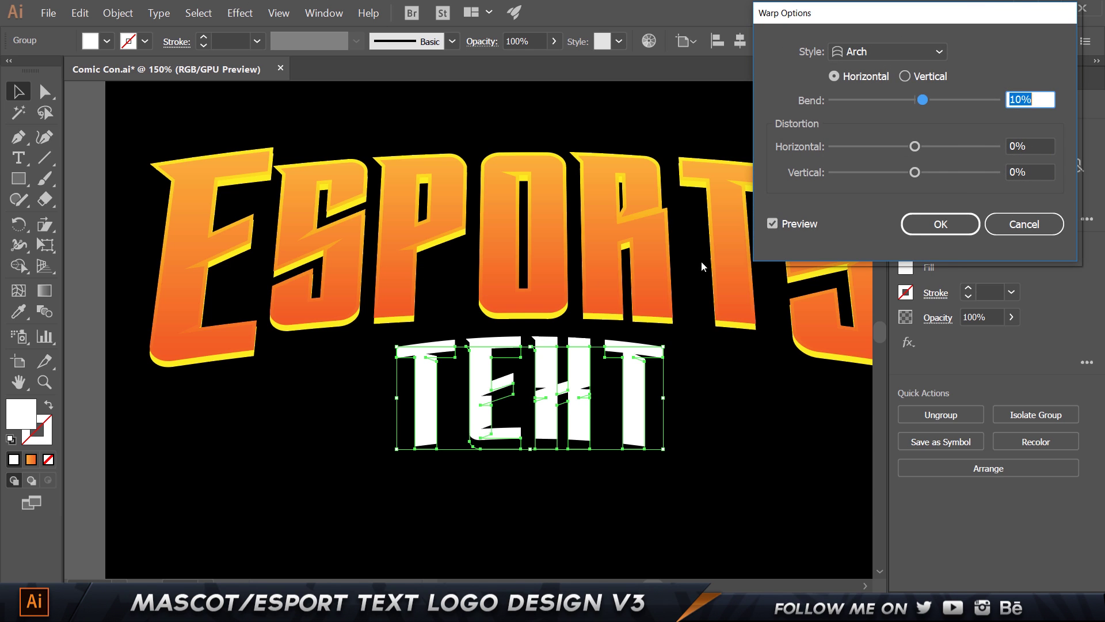
key(Down)
key(Down)
key(Down)
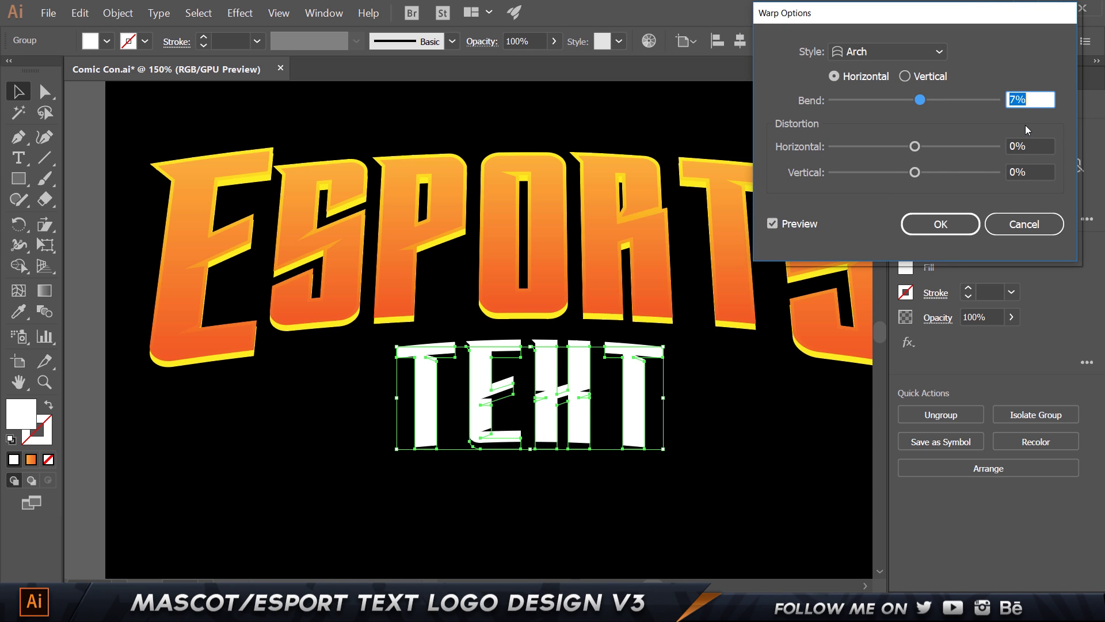
key(Up)
key(Down)
key(Return)
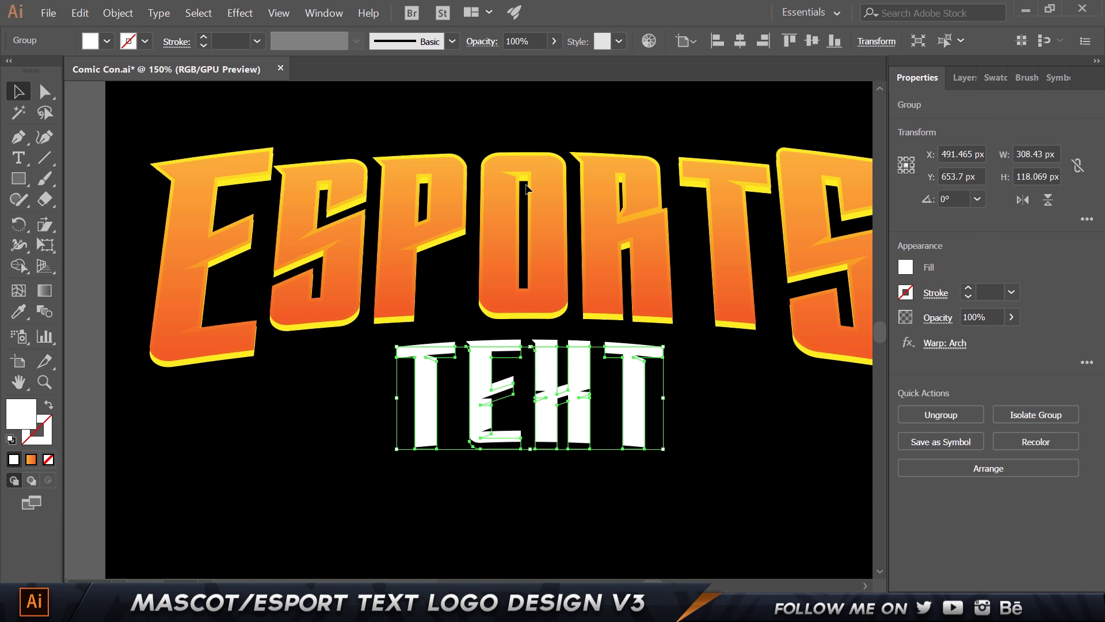
click(127, 14)
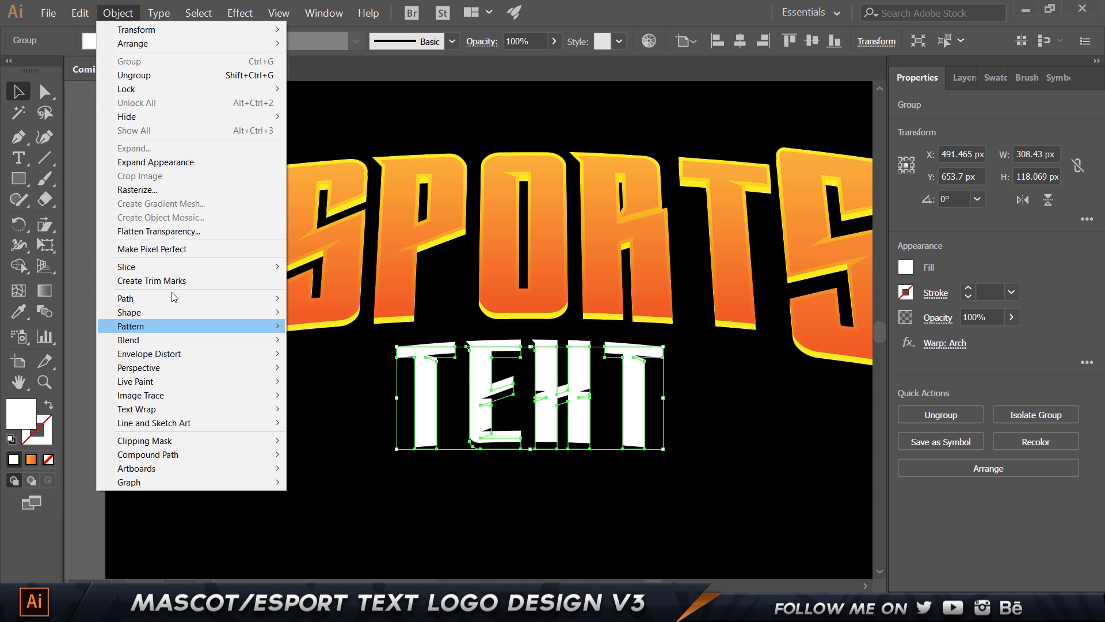
click(164, 163)
Flare the base of the word TEXT symmetrically with Perspective Distort until it is about 312 px wide
scroll(546, 351, down, 3)
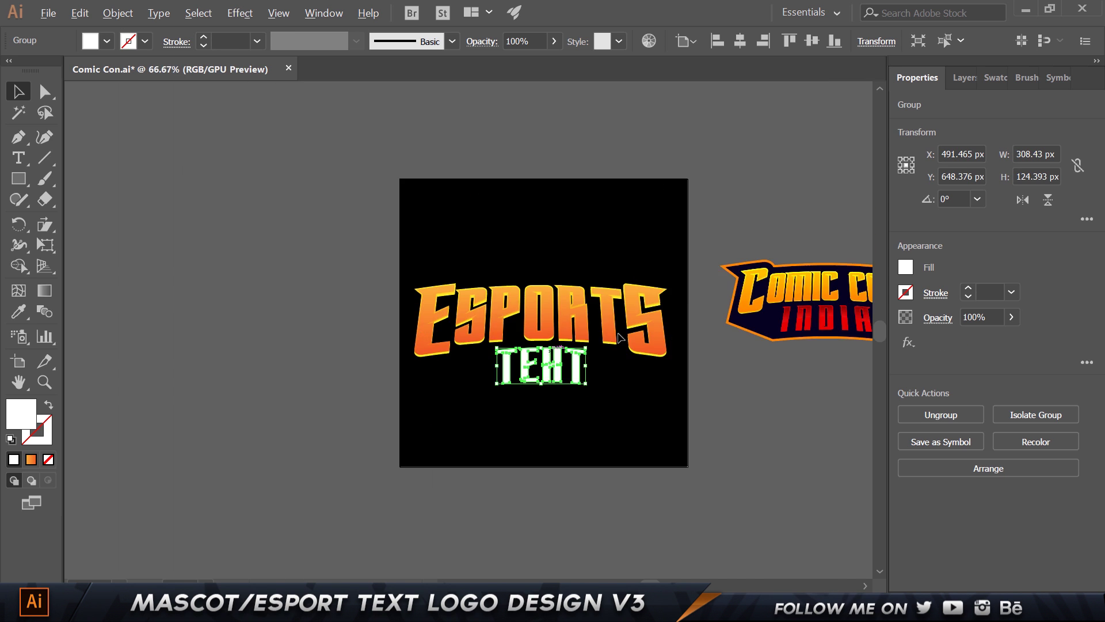
drag(813, 308, 590, 301)
scroll(591, 300, up, 2)
drag(315, 313, 736, 325)
click(353, 212)
drag(352, 213, 979, 210)
click(658, 410)
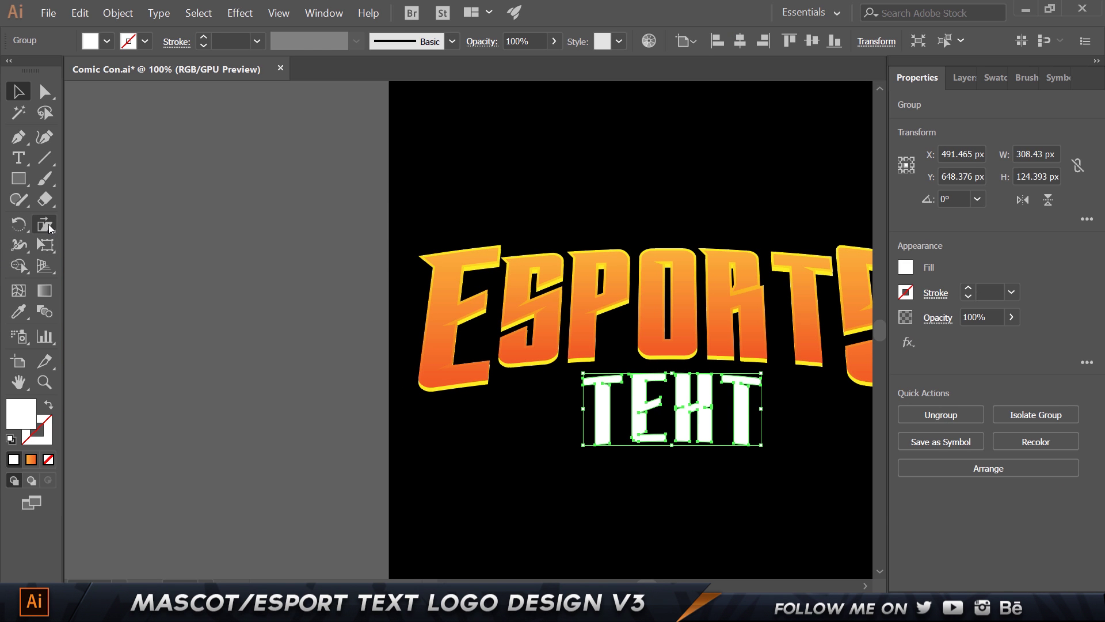
click(46, 244)
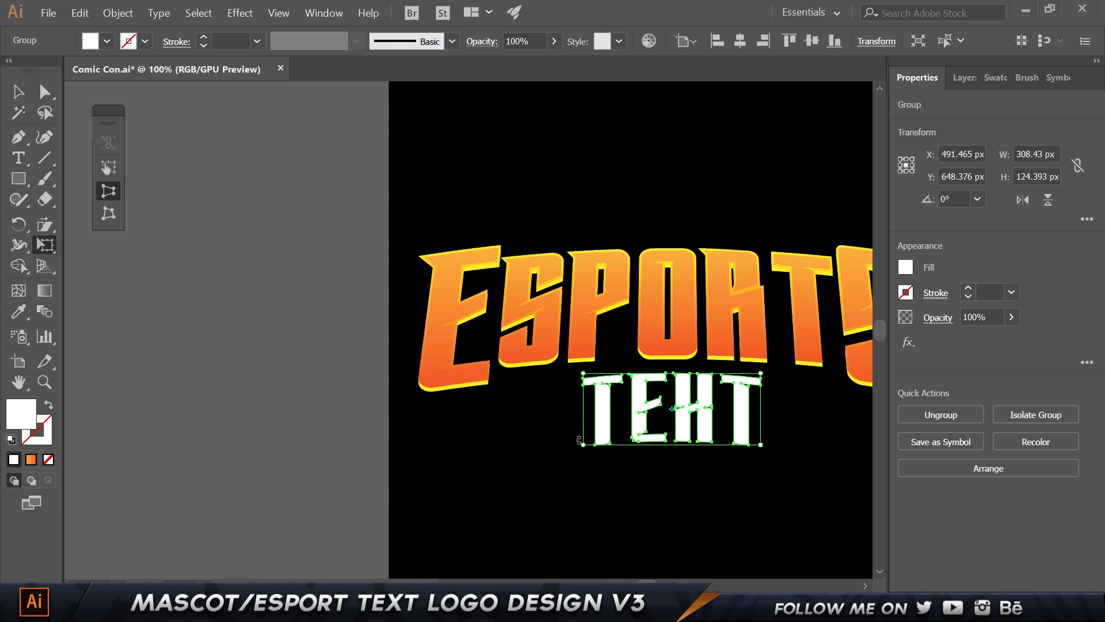
drag(584, 445, 577, 445)
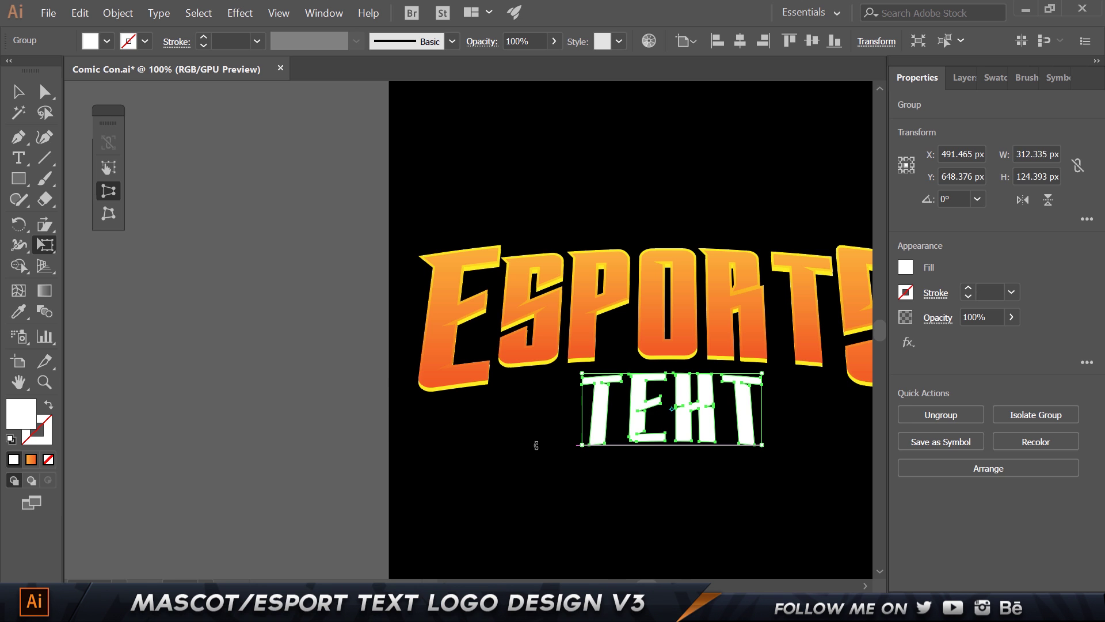
key(v)
click(681, 192)
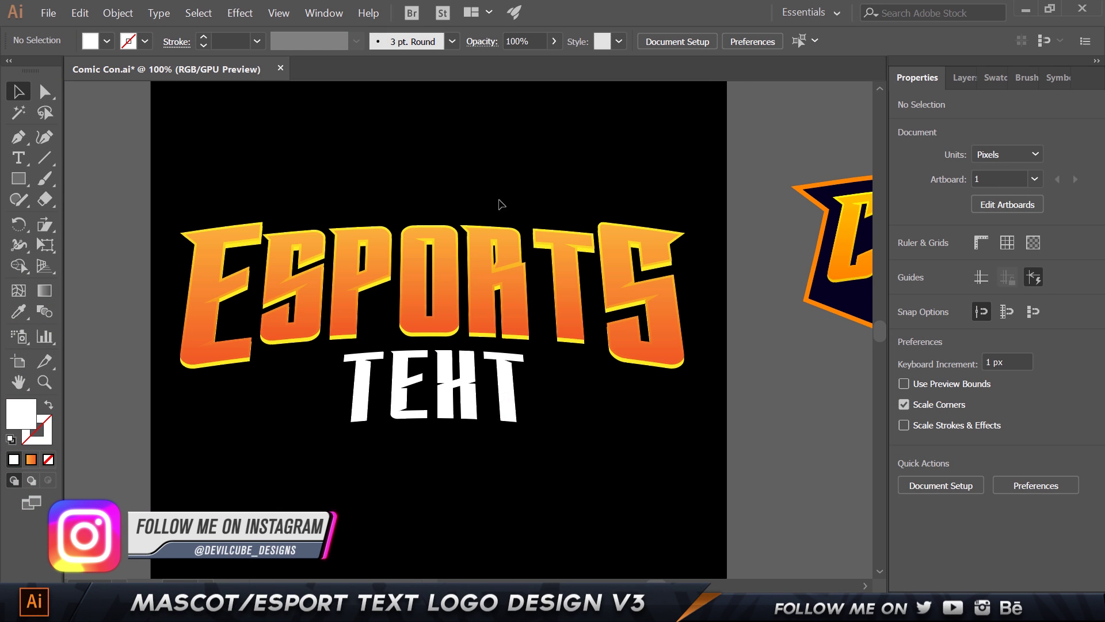
Examine the reference's INDIA lettering, and add an outward offset path of 3 px around the word TEXT
drag(687, 165, 374, 153)
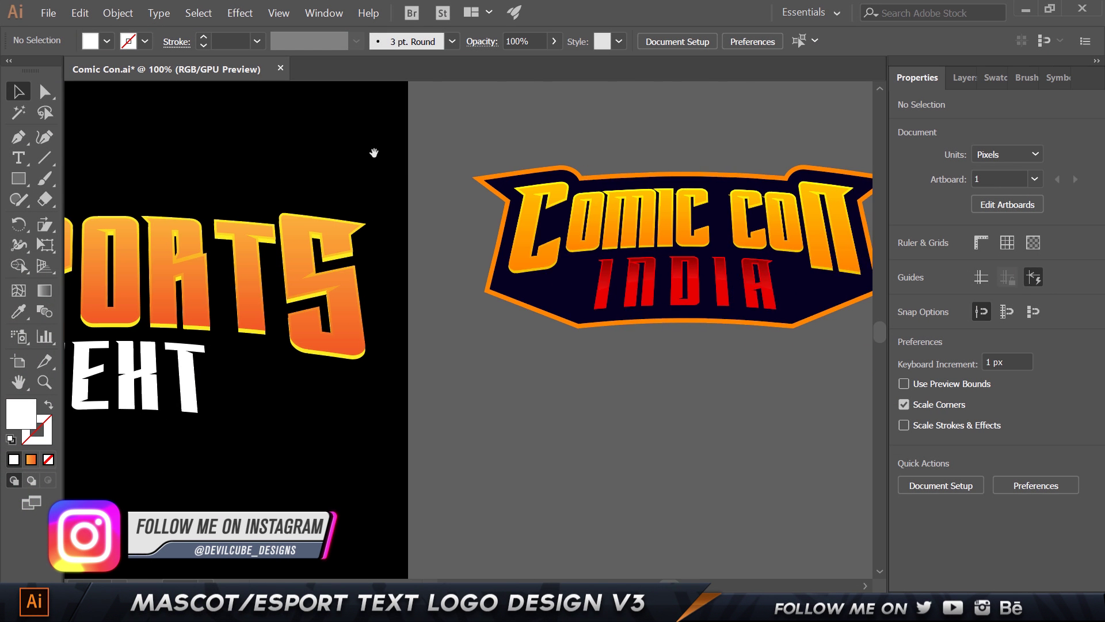
scroll(621, 263, up, 3)
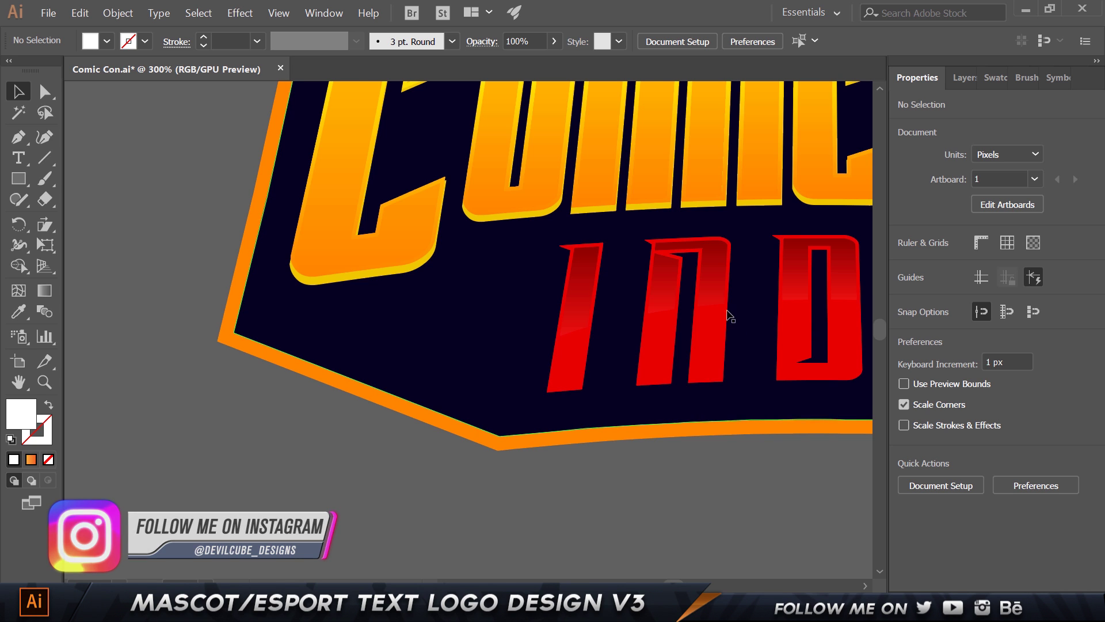
drag(710, 276, 396, 311)
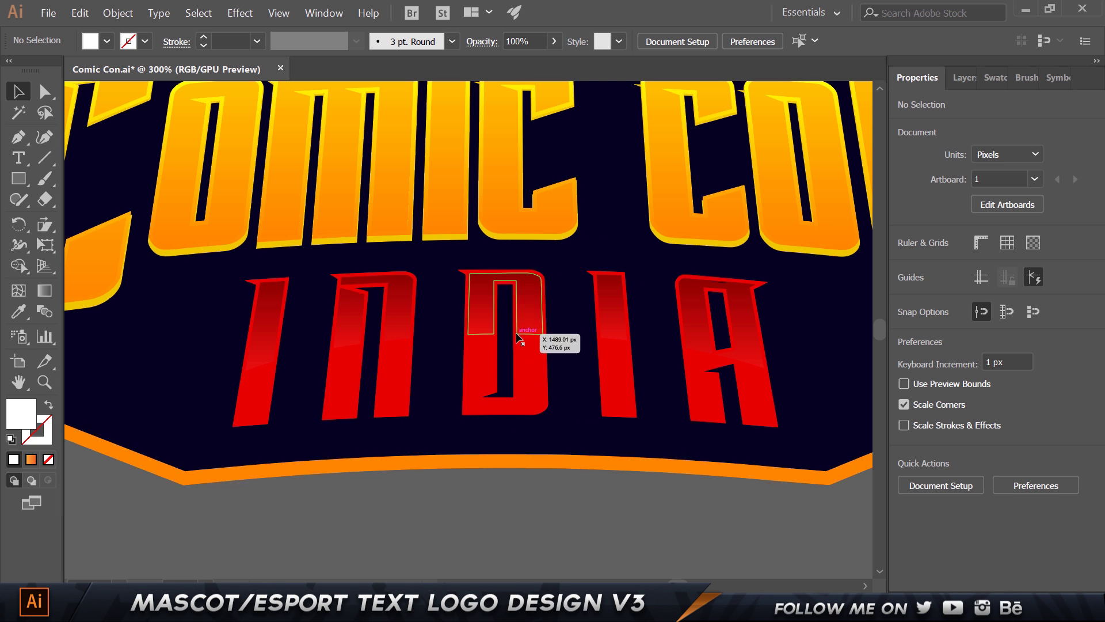
scroll(357, 293, down, 1)
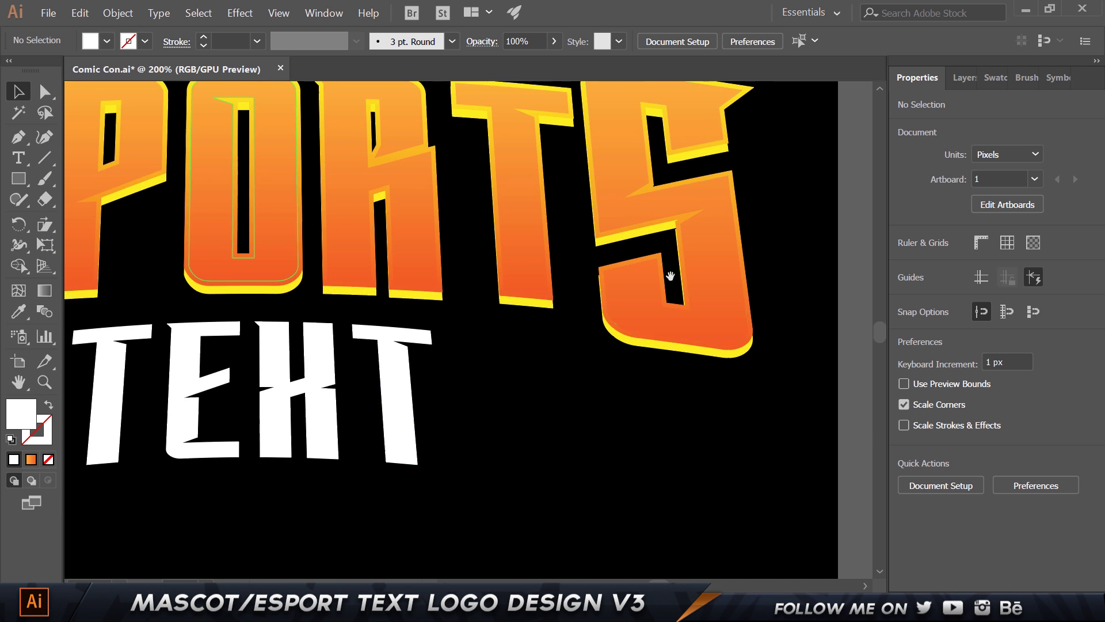
click(508, 287)
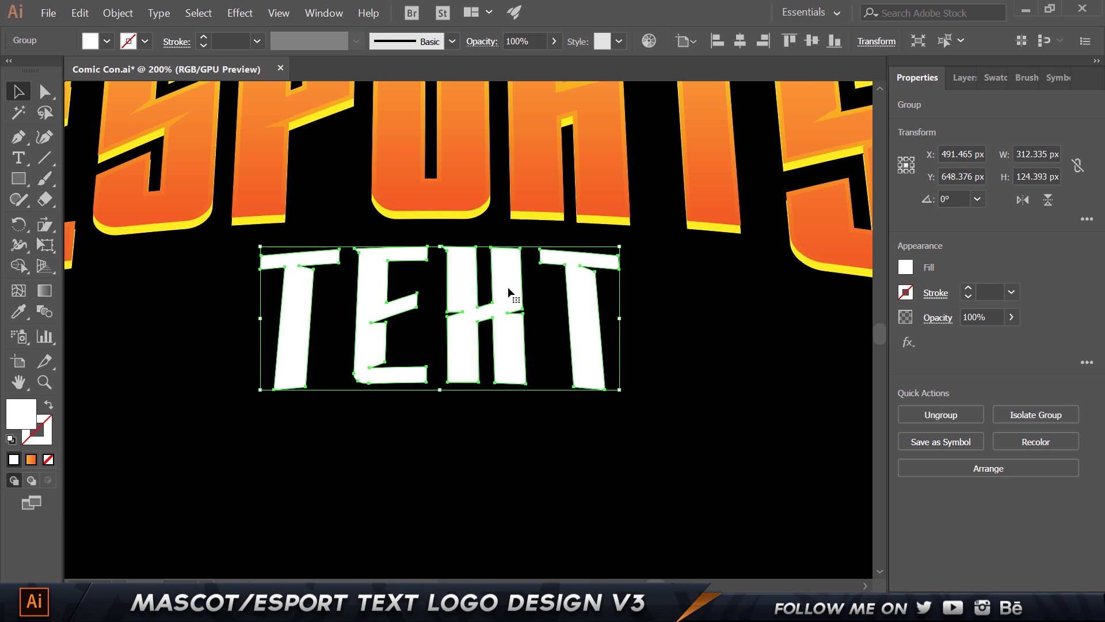
click(118, 13)
mouse_move(188, 297)
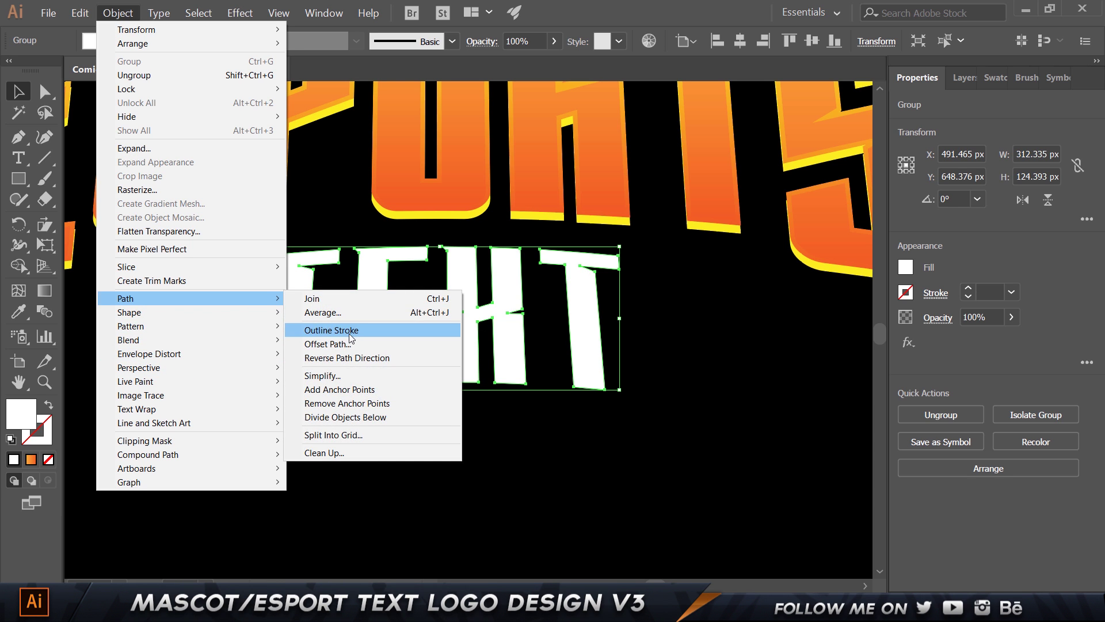
click(349, 344)
click(740, 227)
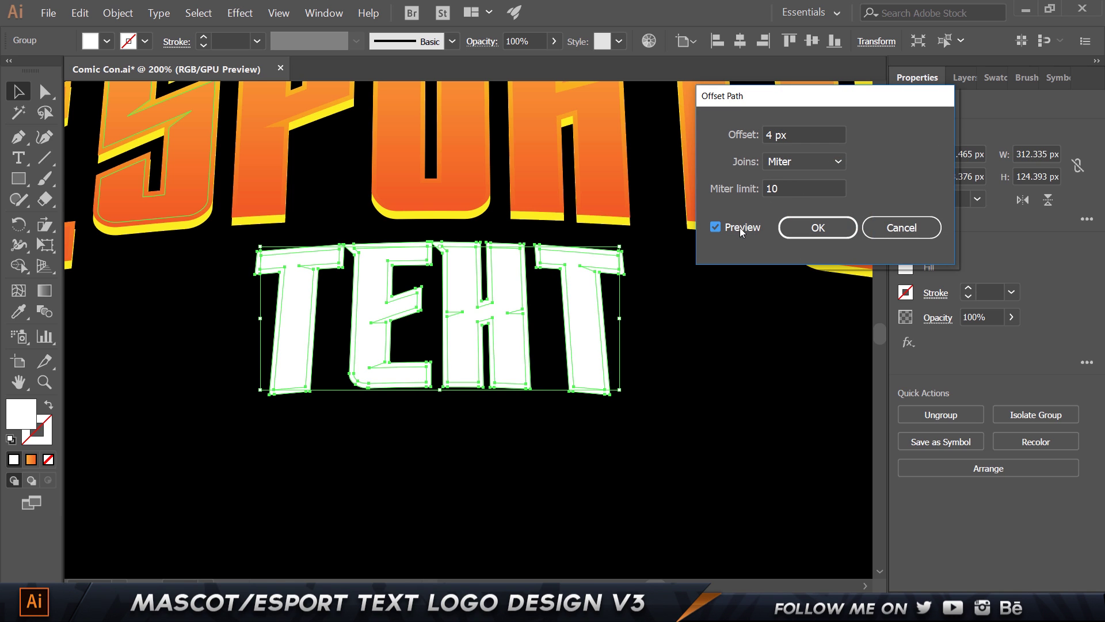
click(812, 135)
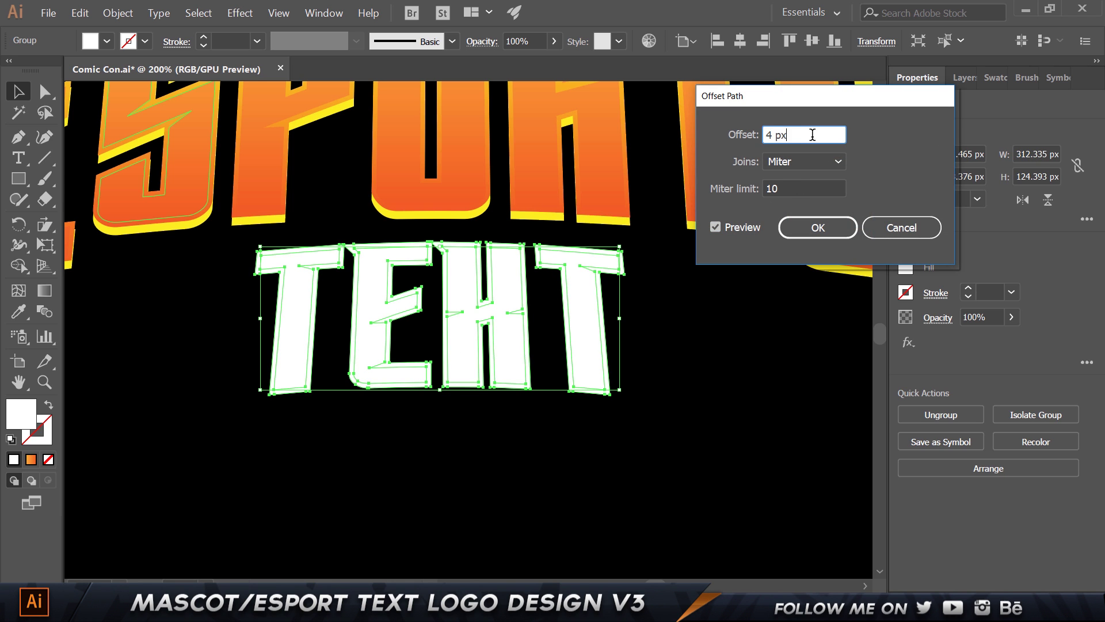
key(Down)
key(Return)
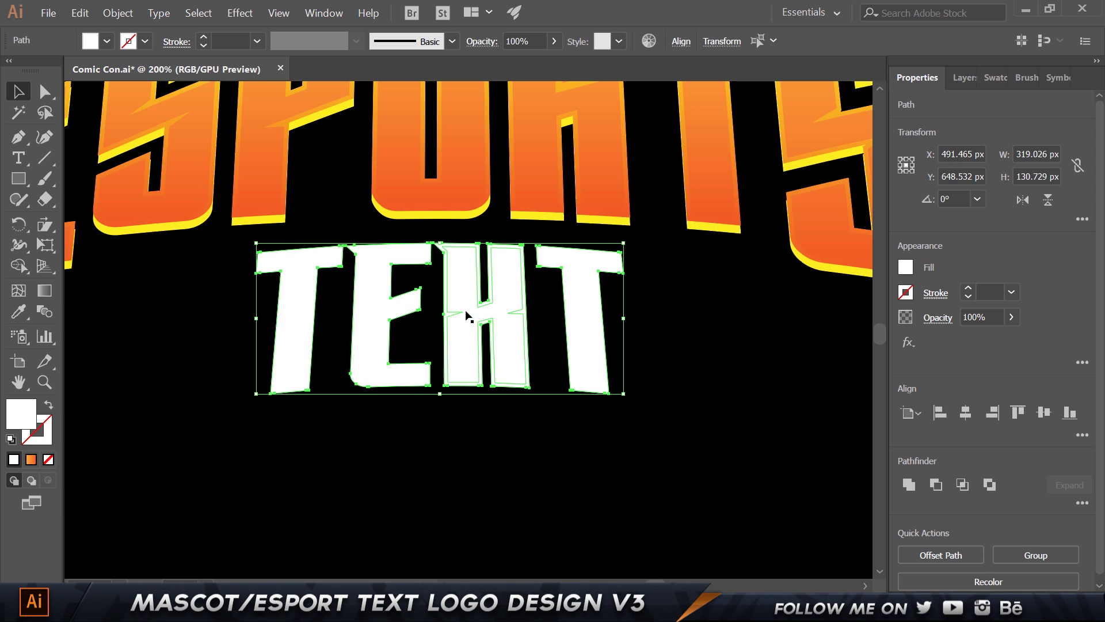
Ungroup the TEXT artwork so that the original letters and their offset outlines can be selected separately
right_click(300, 281)
click(332, 356)
click(284, 313)
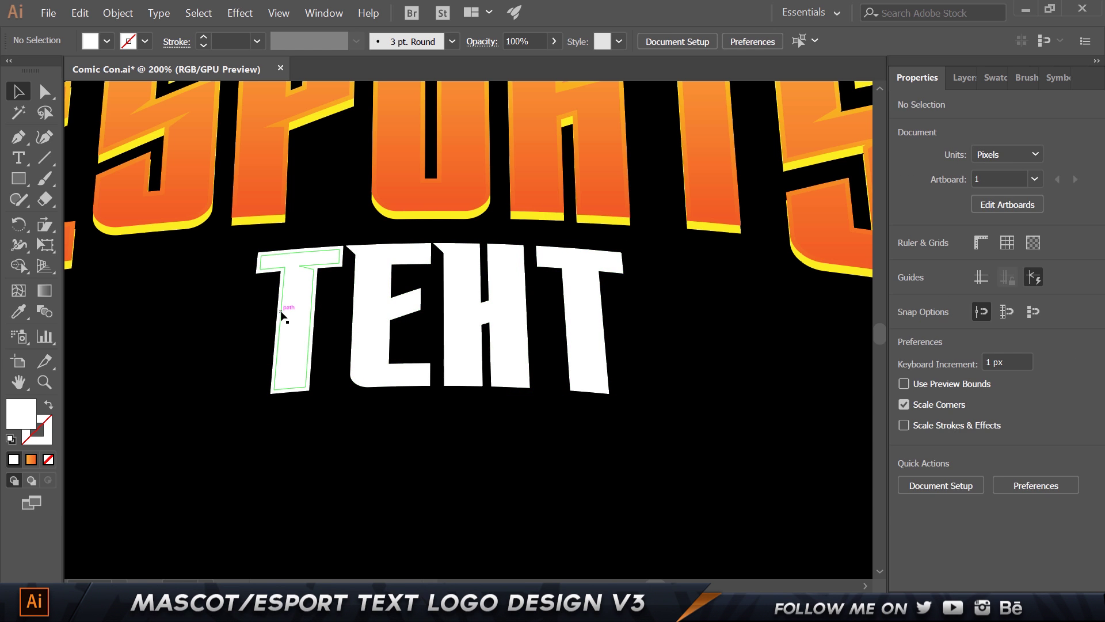
click(285, 309)
right_click(285, 310)
click(323, 414)
click(309, 397)
Fill the four inner letters of TEXT with the orange linear gradient, leaving the offset outlines white
click(295, 330)
shift+click(376, 300)
shift+click(521, 298)
shift+click(575, 302)
click(32, 459)
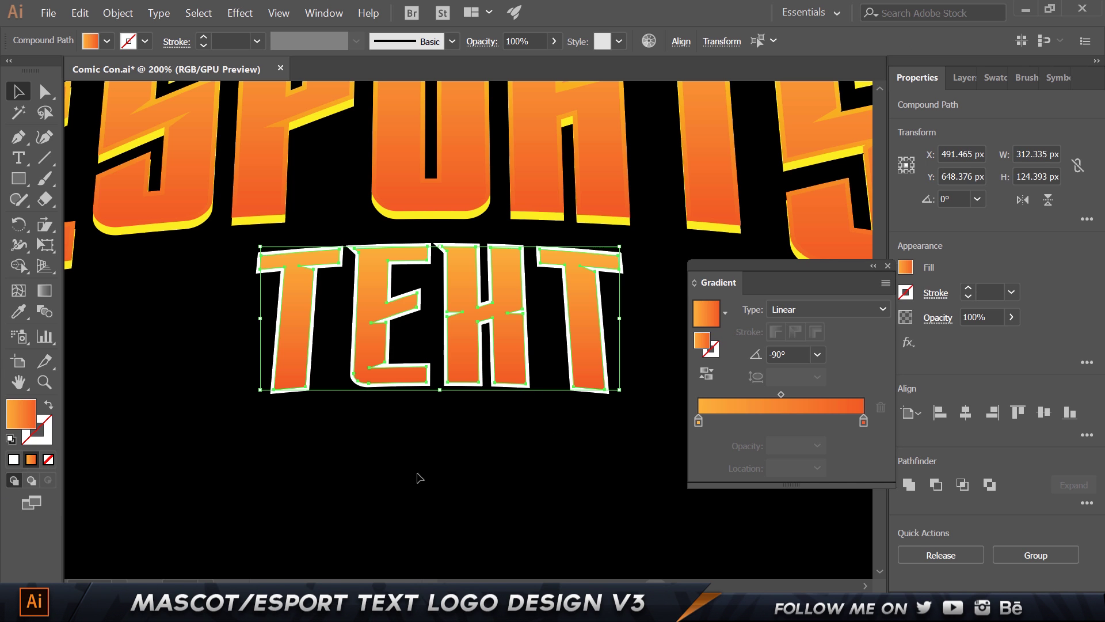
Change the start color of the inner letters' gradient to dark red (9B0000)
double_click(699, 421)
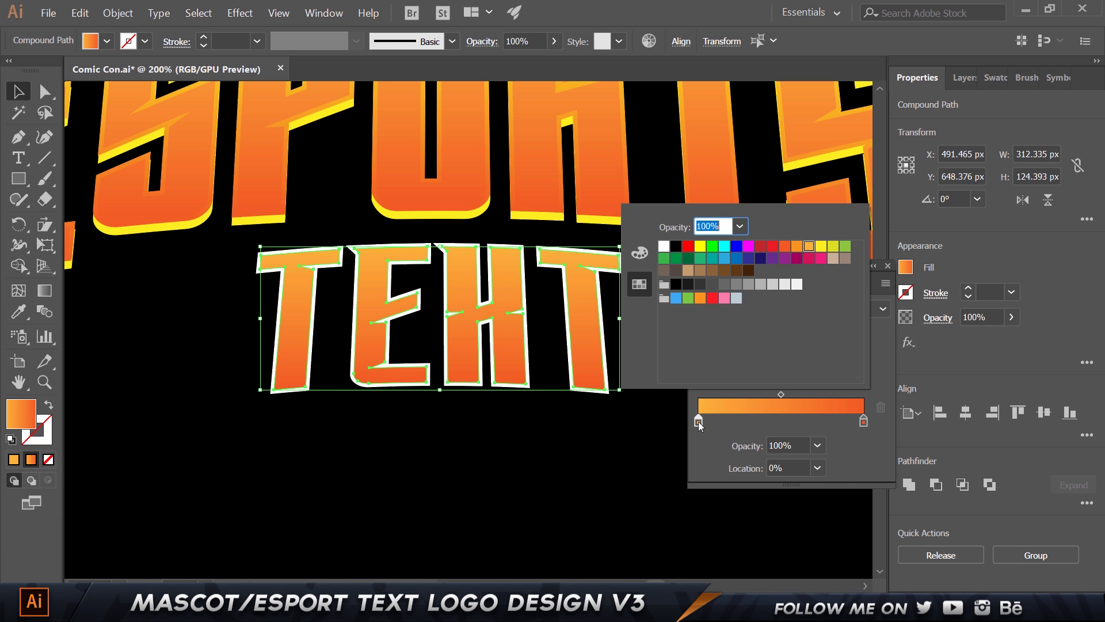
click(689, 247)
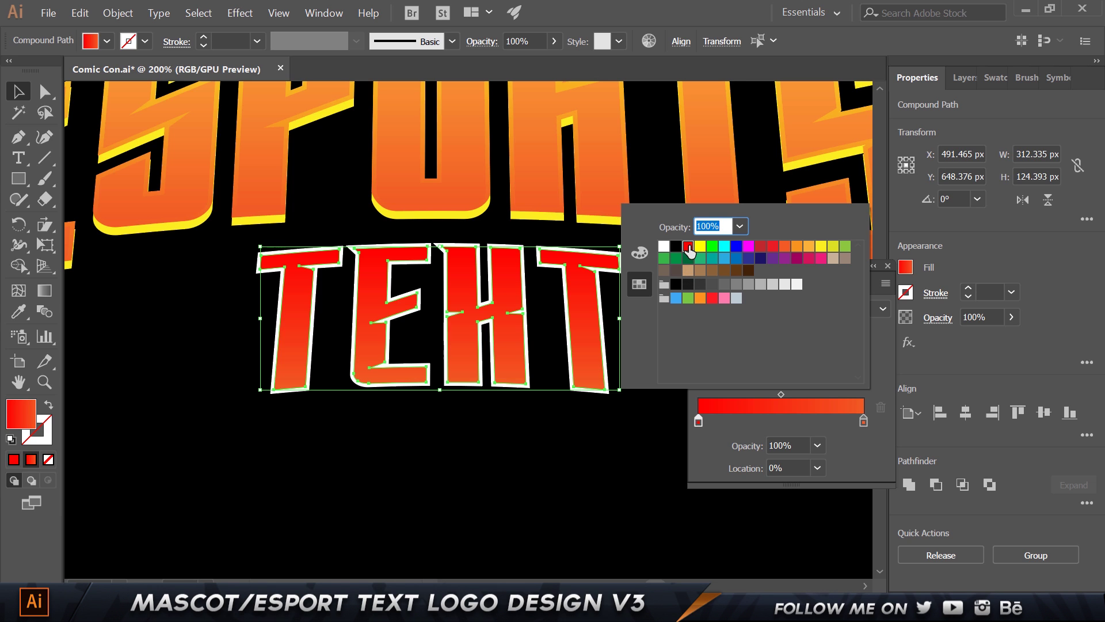
click(864, 422)
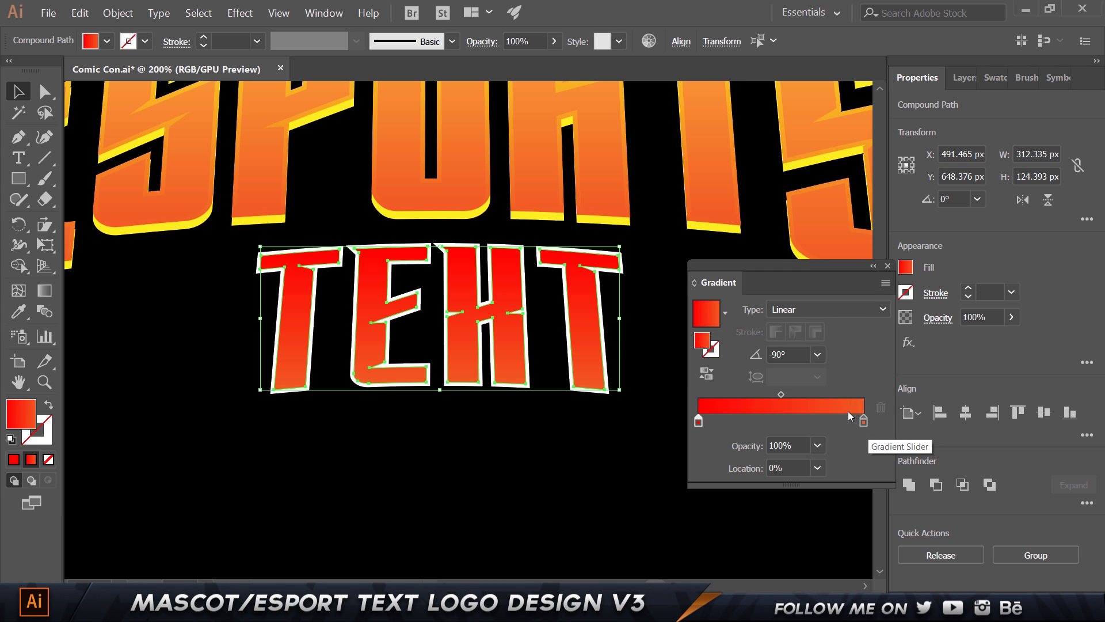
double_click(708, 344)
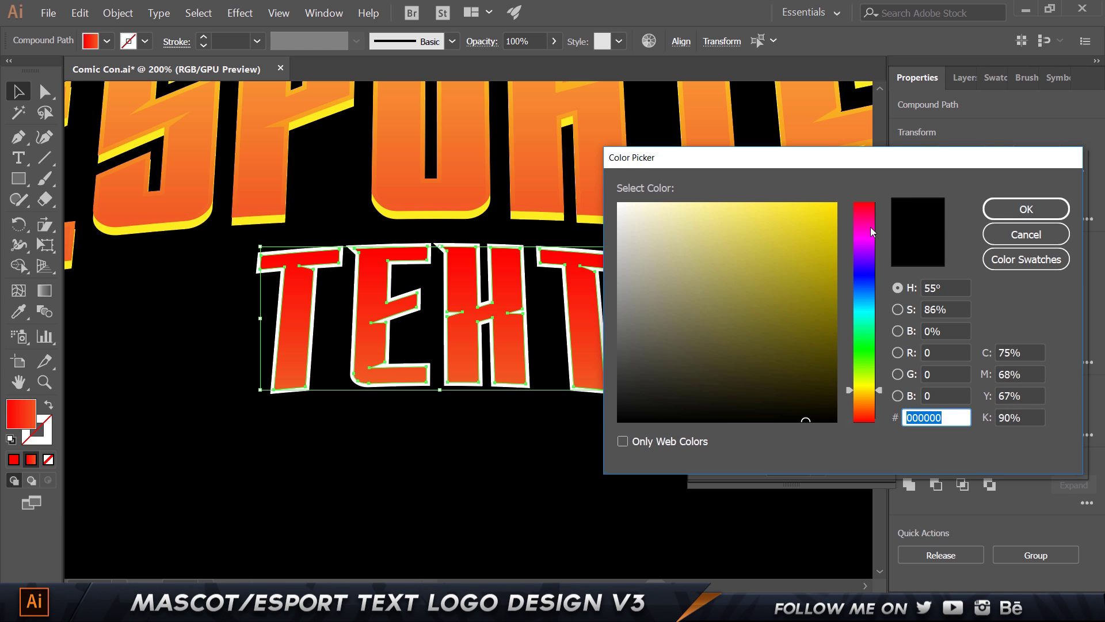
drag(868, 227, 862, 199)
drag(823, 237, 841, 288)
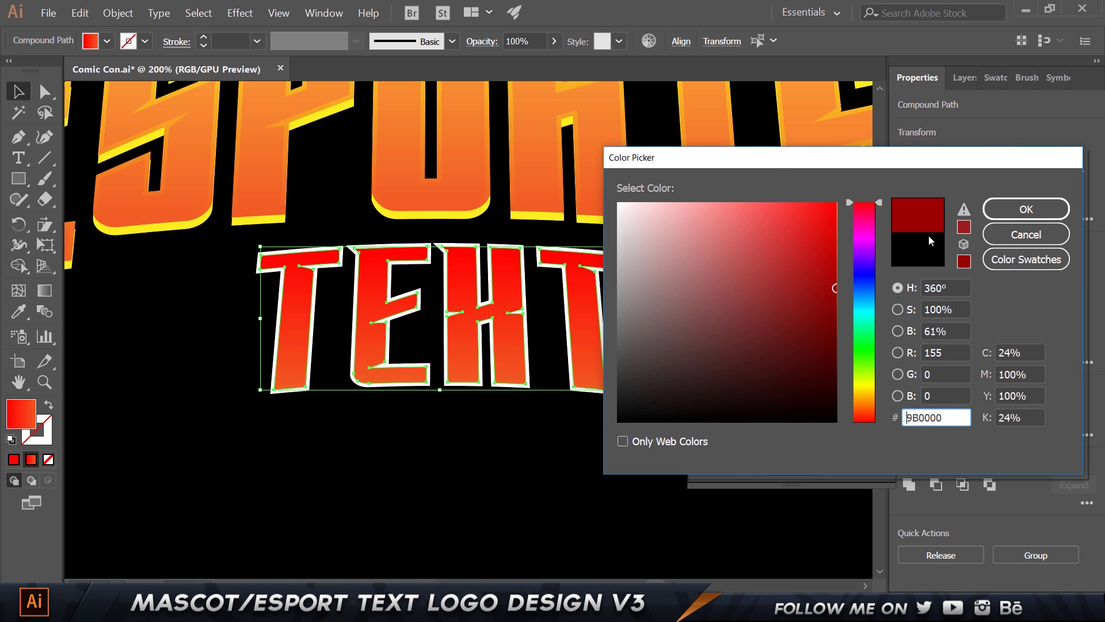
click(1027, 208)
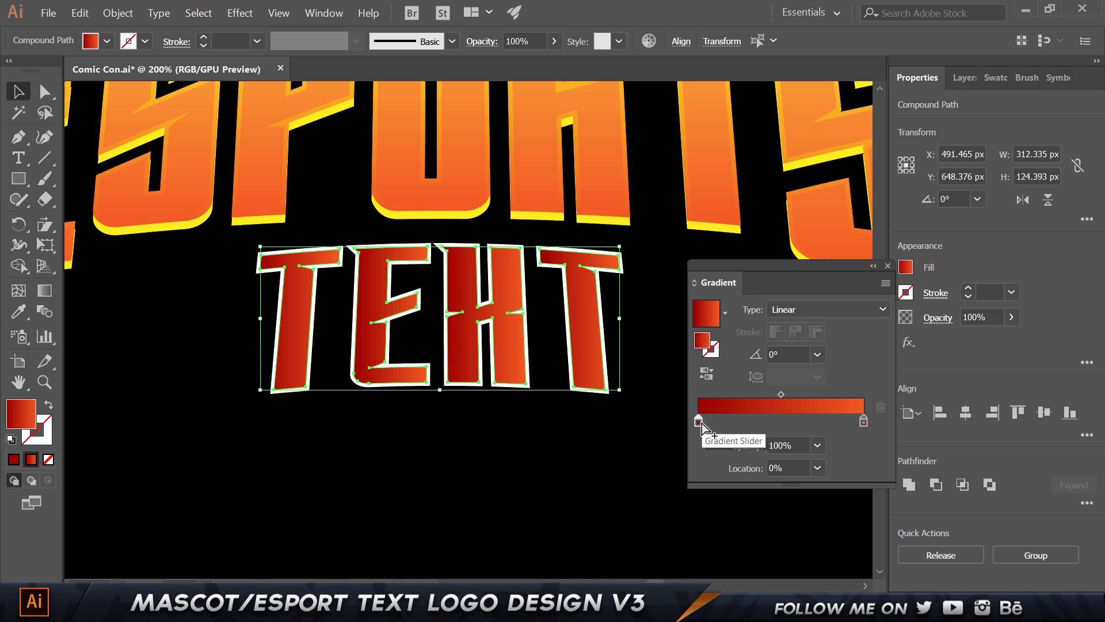
Set the end color of the inner letters' gradient to bright red and the gradient angle to -90°
click(864, 420)
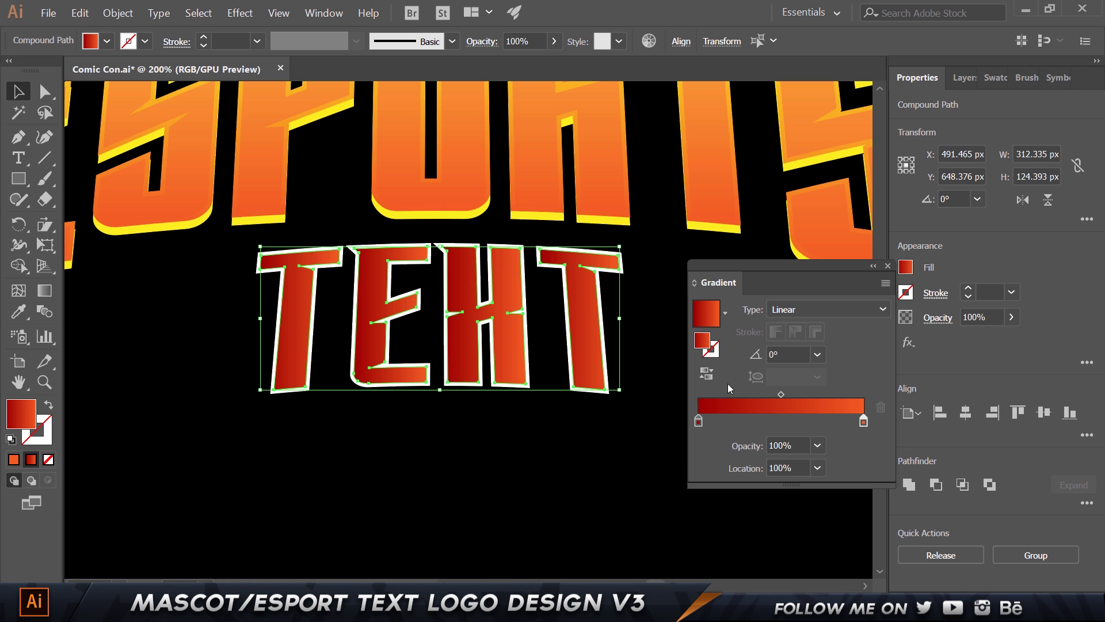
double_click(700, 346)
drag(858, 212, 850, 186)
click(1026, 209)
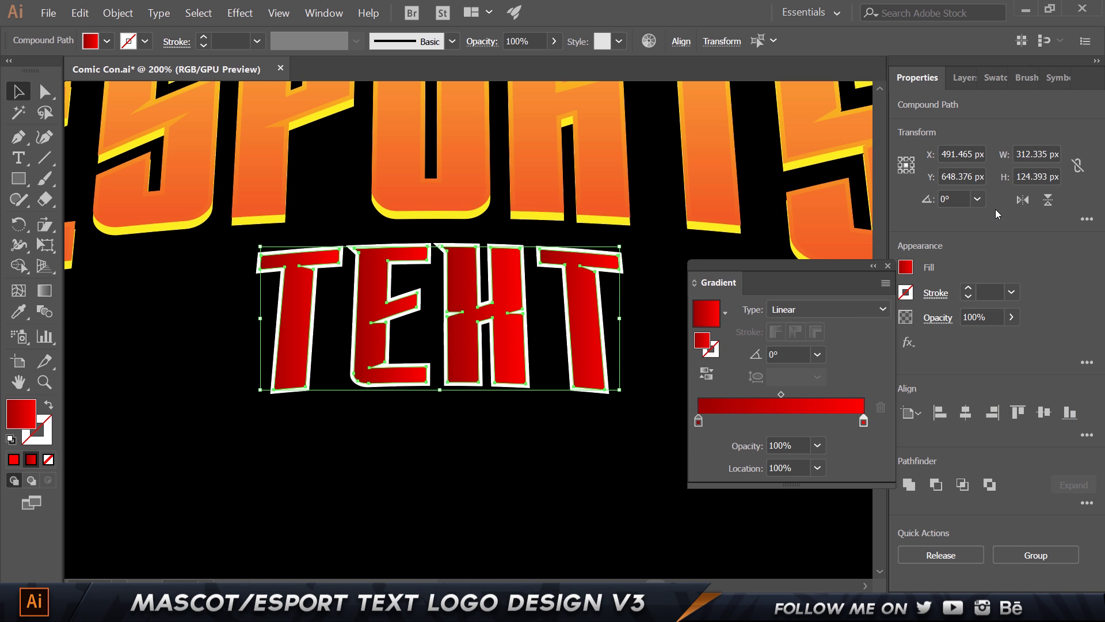
click(811, 353)
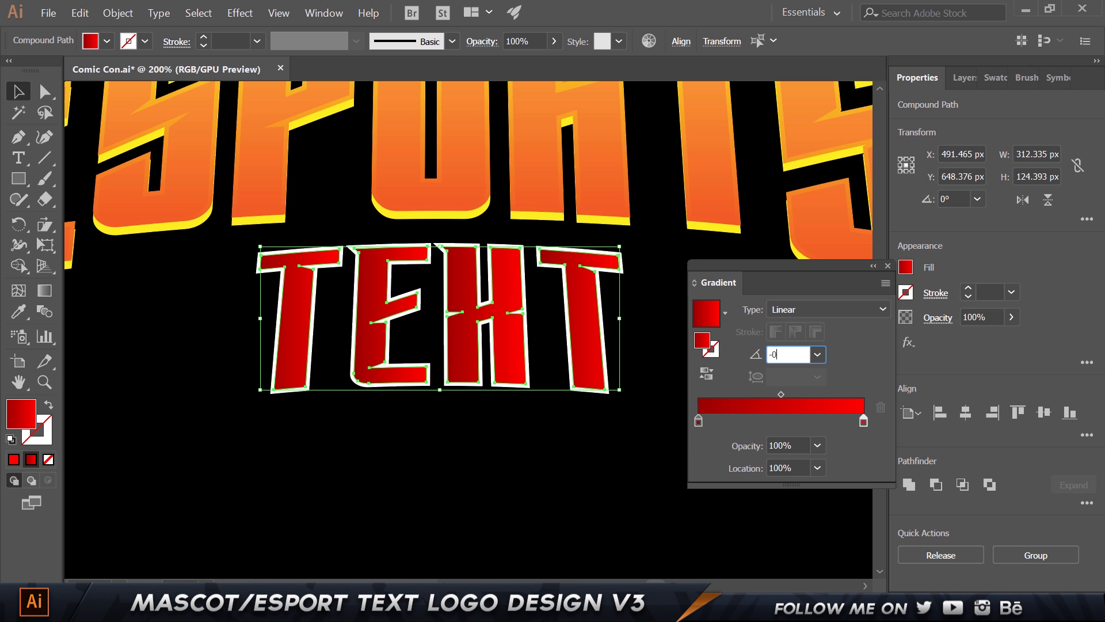
key(Tab)
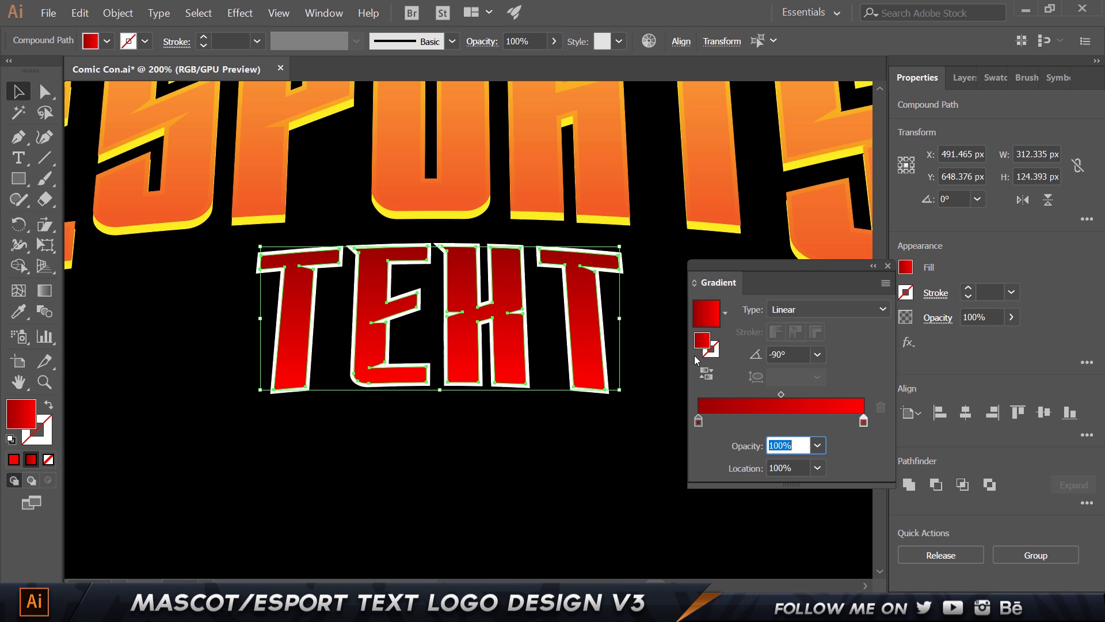
click(863, 369)
click(545, 466)
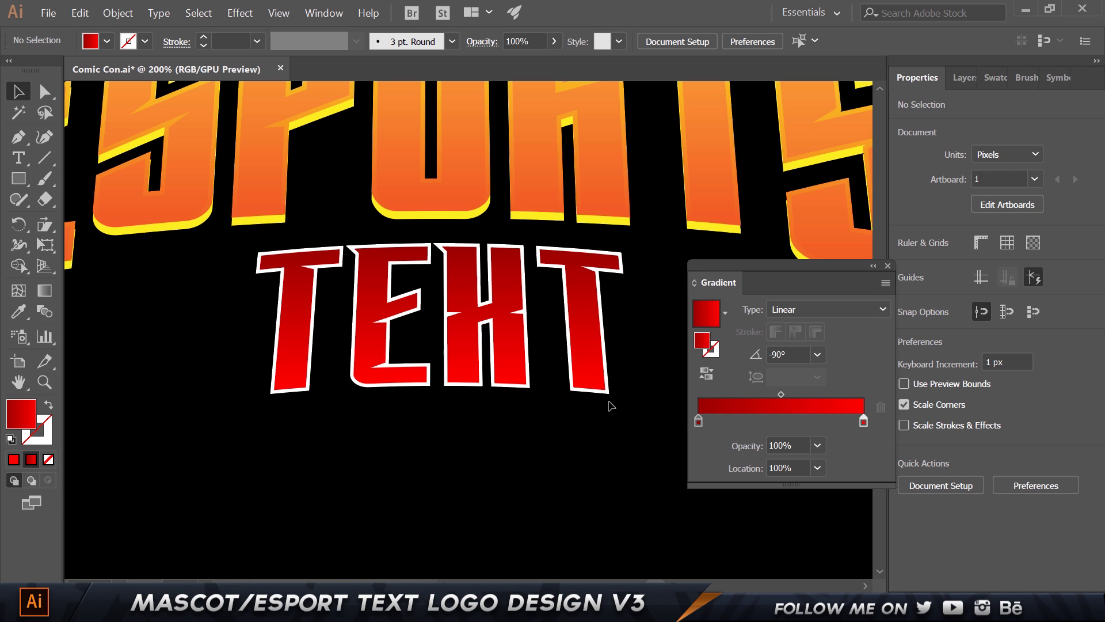
Group the four white offset outlines of TEXT and send the group behind the gradient letters
click(608, 393)
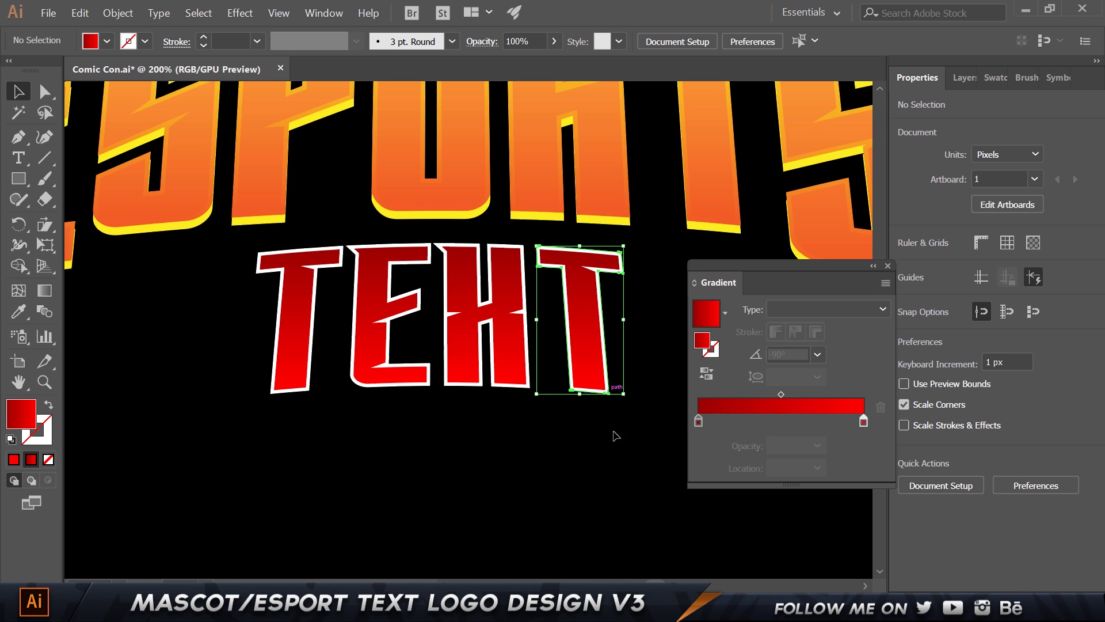
shift+click(507, 385)
shift+click(414, 384)
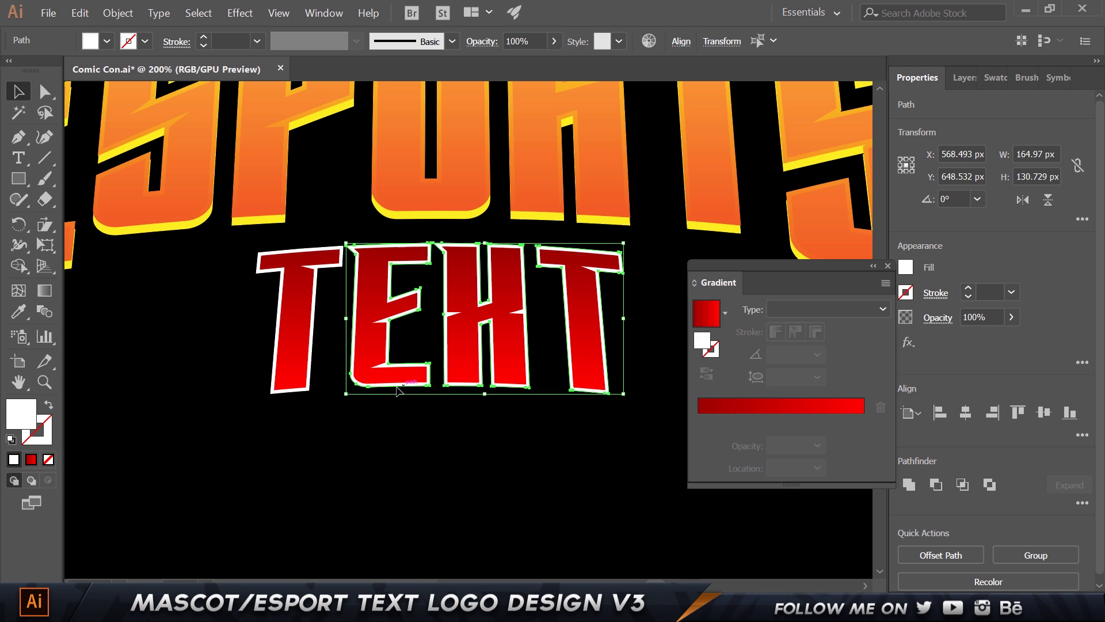
shift+click(286, 392)
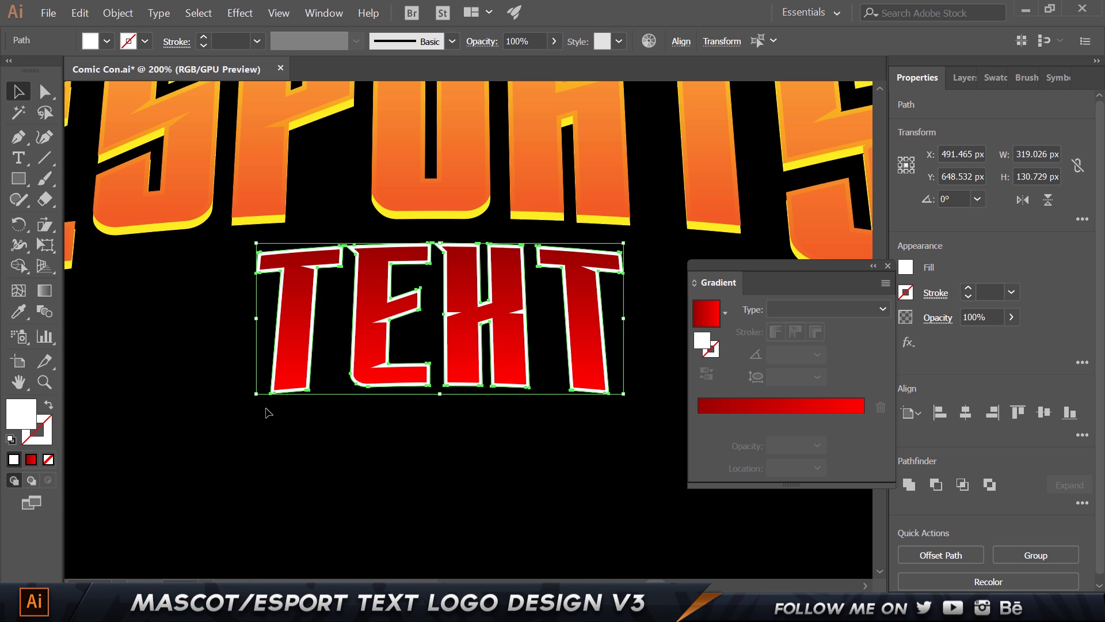
key(ctrl+g)
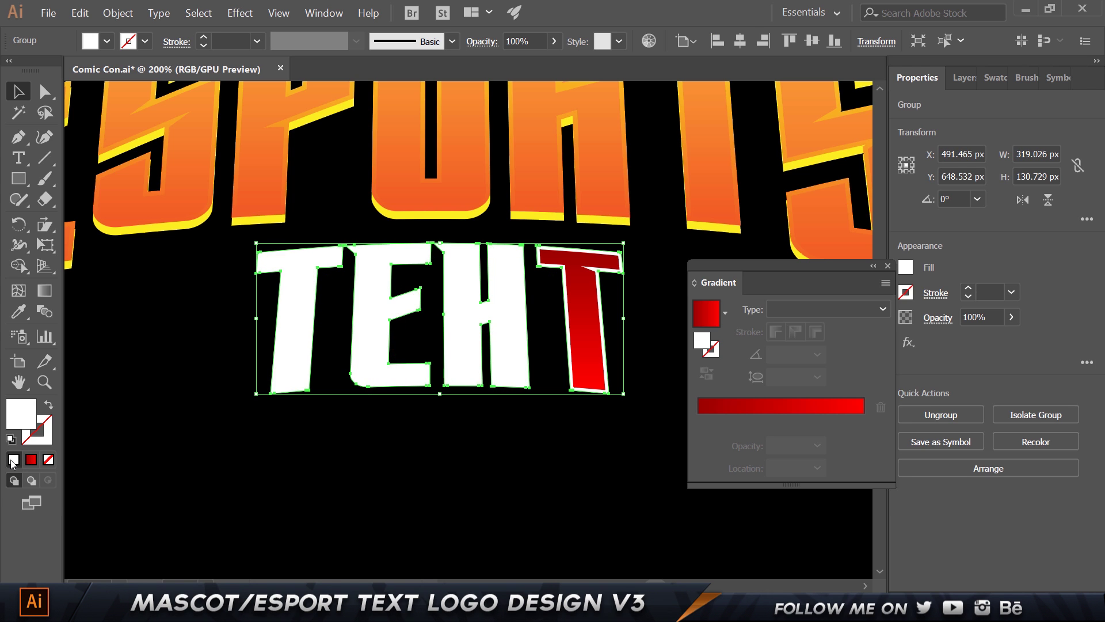
key(ctrl+shift+bracketleft)
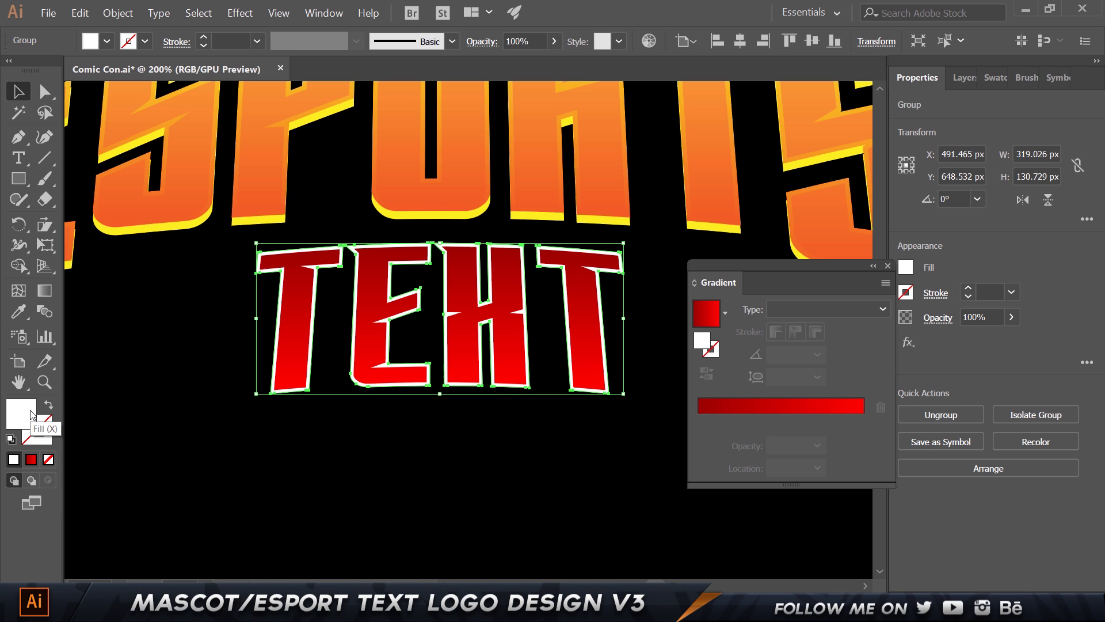
Fill the grouped TEXT outlines with bright red
double_click(32, 410)
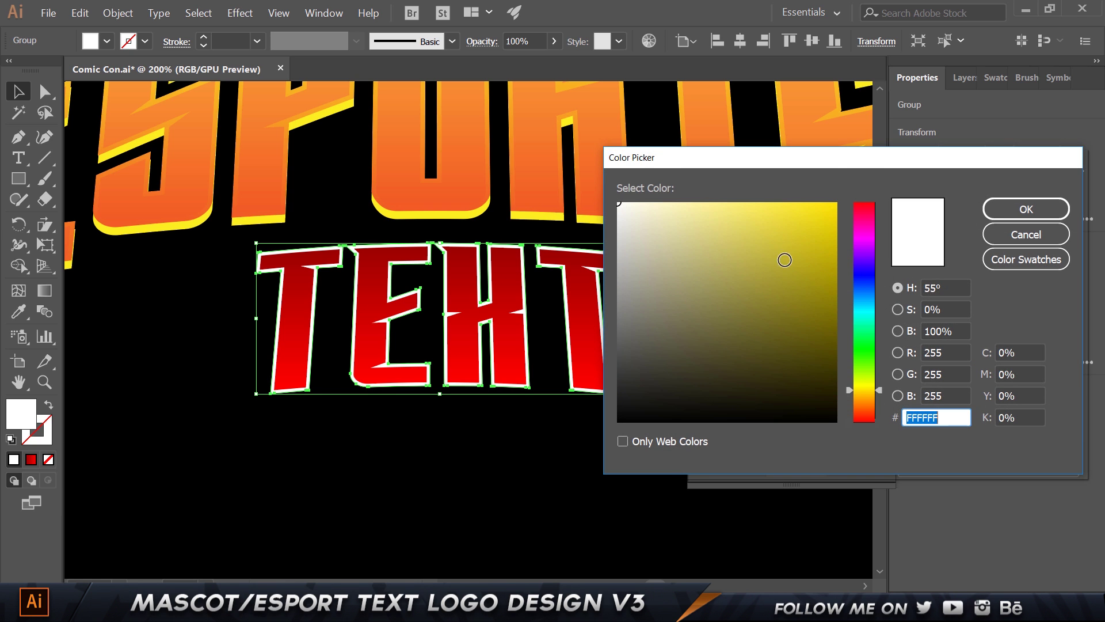
drag(863, 217, 863, 201)
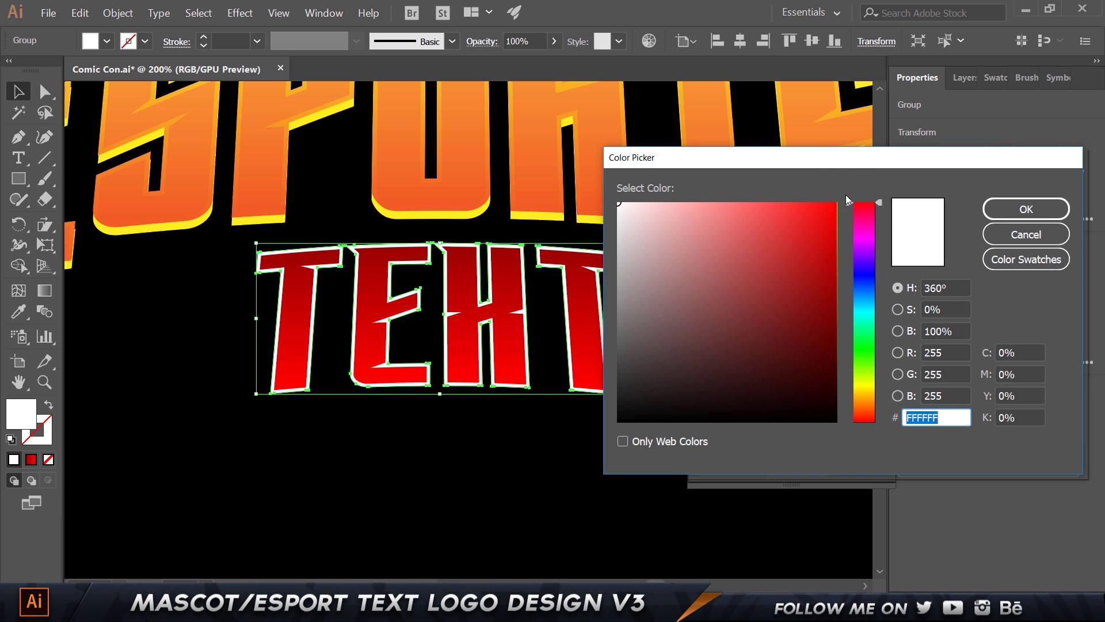
click(827, 202)
click(1018, 210)
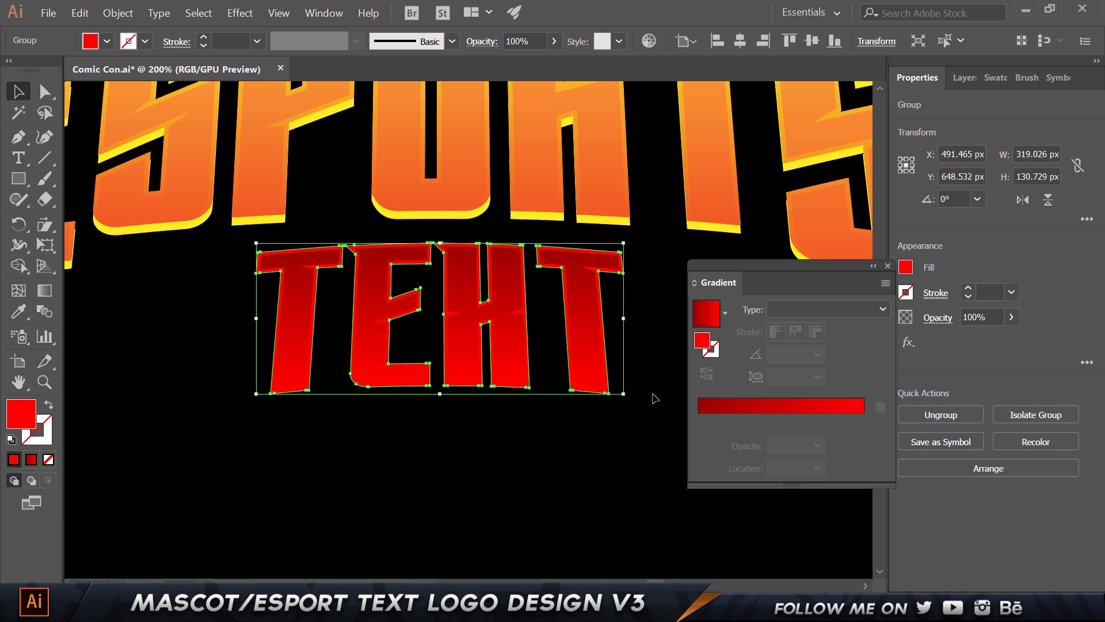
click(655, 398)
Center the complete ESPORTS TEXT artwork horizontally and vertically on the artboard
key(ctrl+minus)
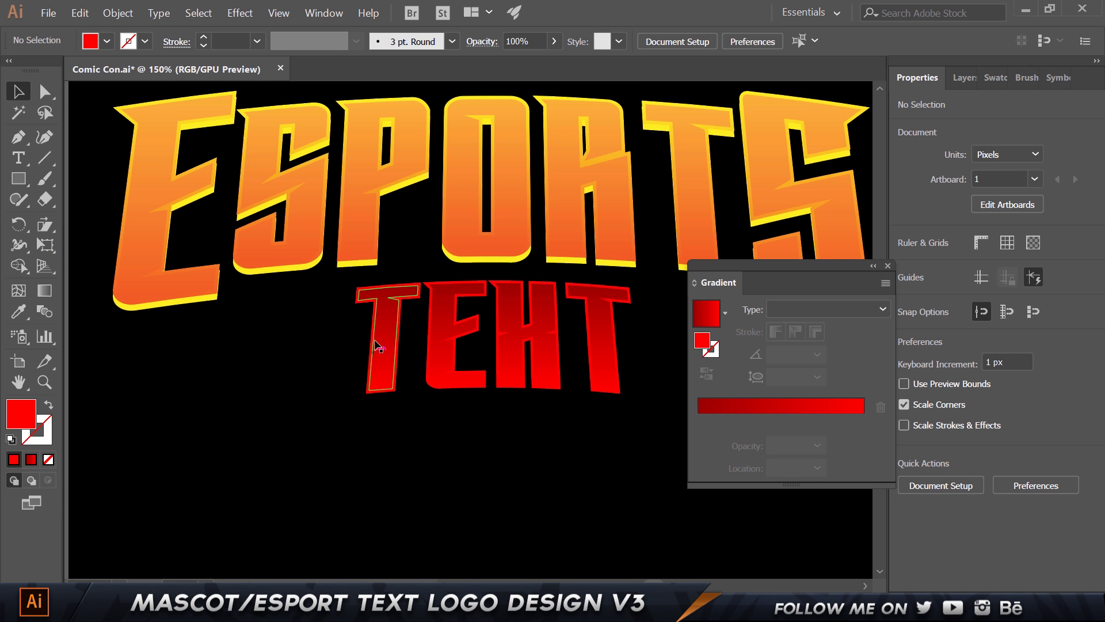
key(ctrl+minus)
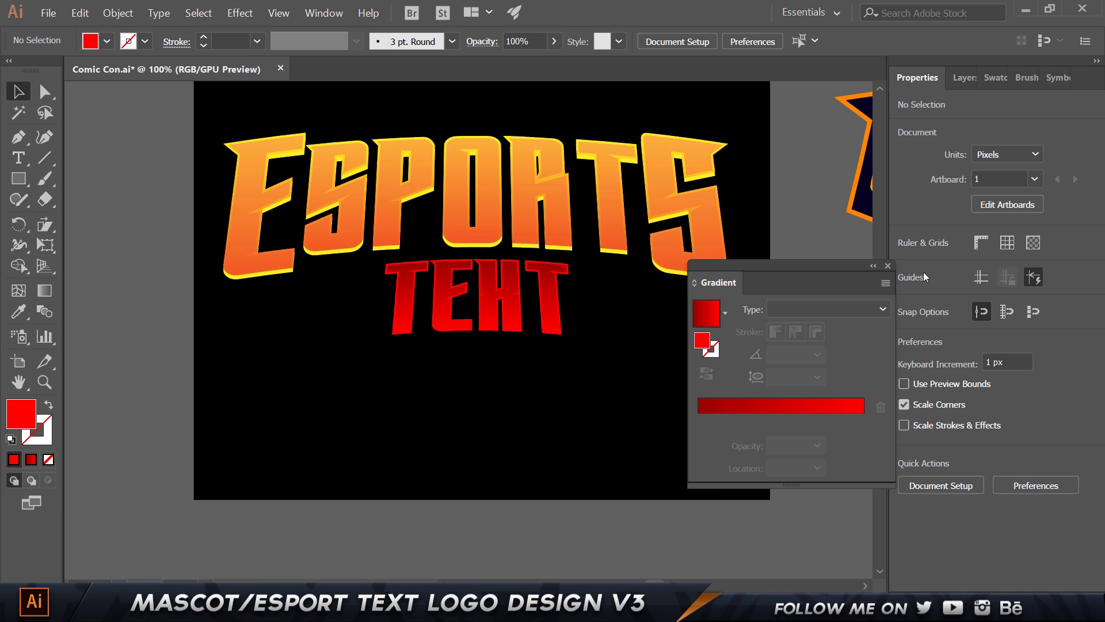
click(889, 268)
key(ctrl+minus)
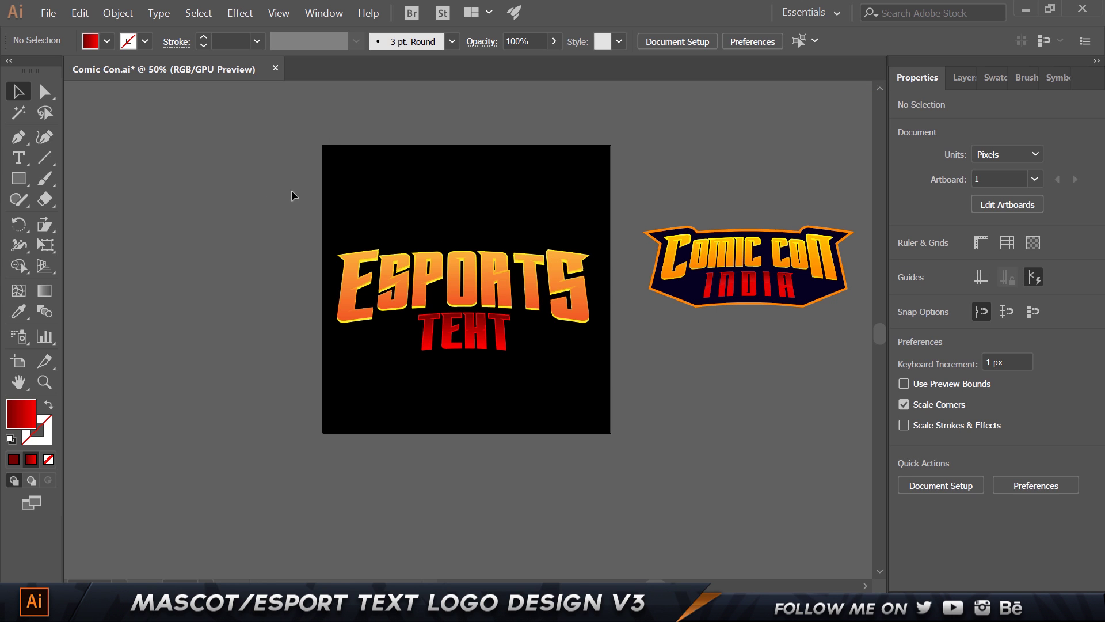
drag(308, 200, 612, 449)
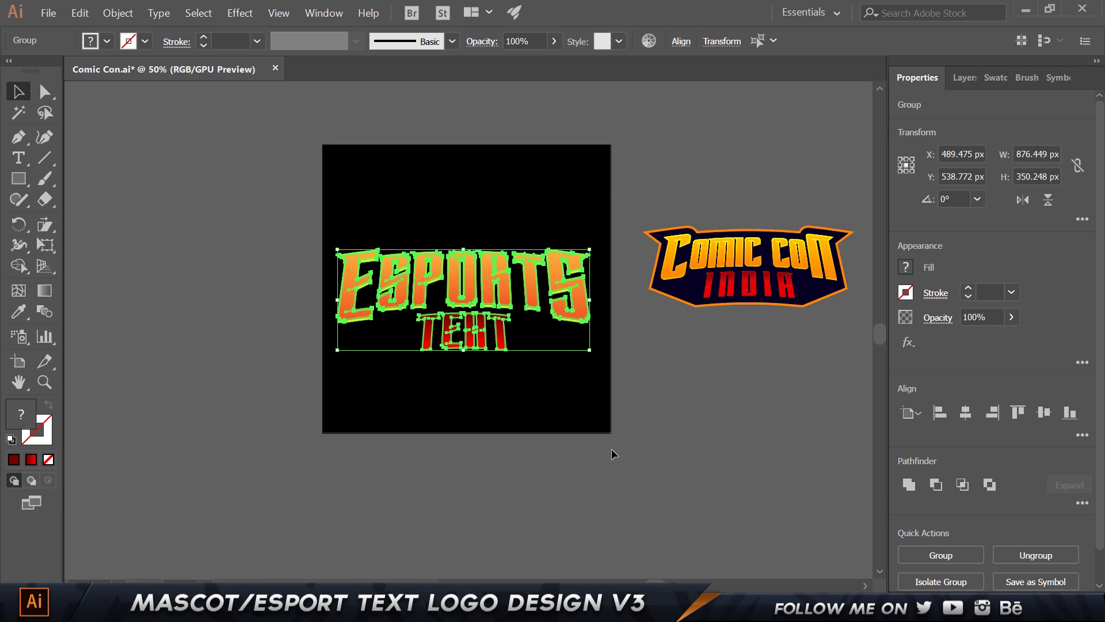
drag(463, 250, 438, 333)
key(ctrl+z)
click(968, 414)
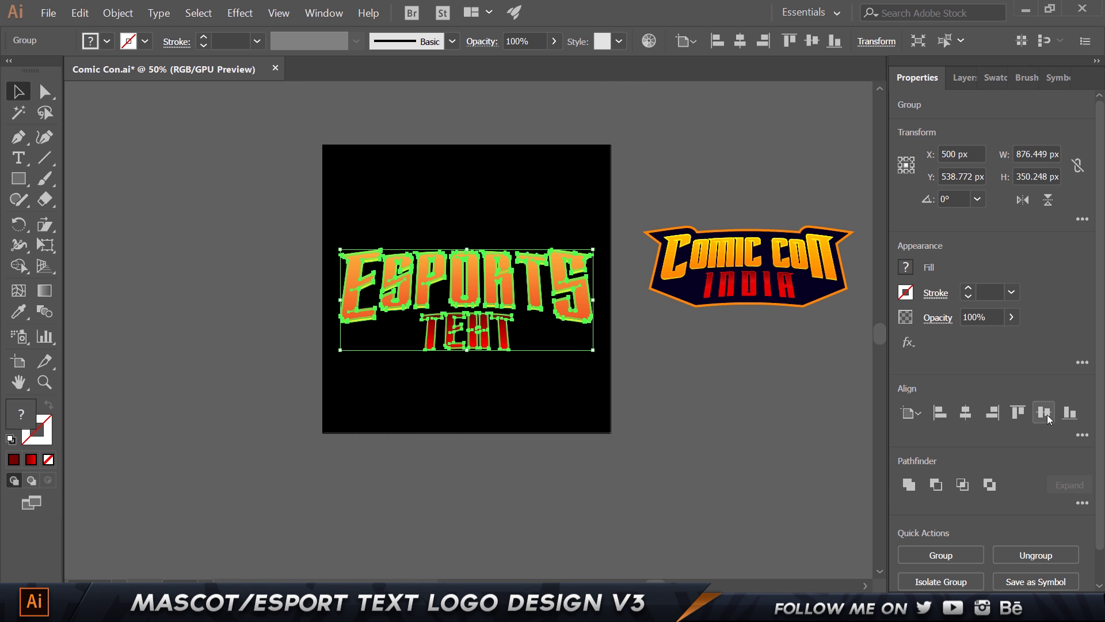
click(1042, 418)
Duplicate the whole ESPORTS TEXT artwork in place and unite the copy with Pathfinder
scroll(363, 209, up, 1)
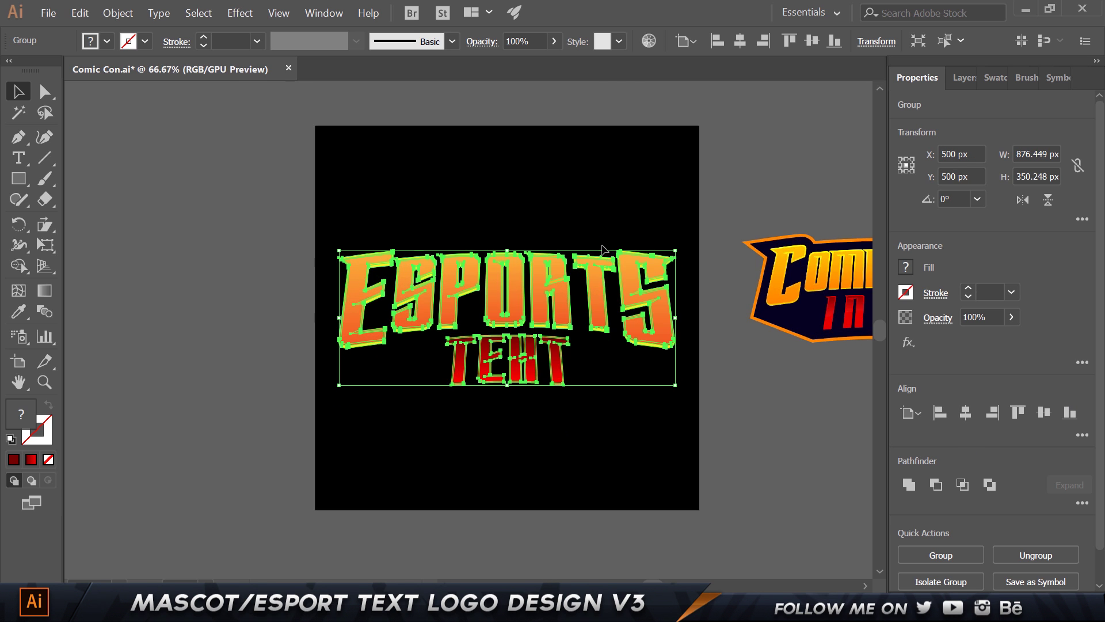
drag(694, 205, 542, 215)
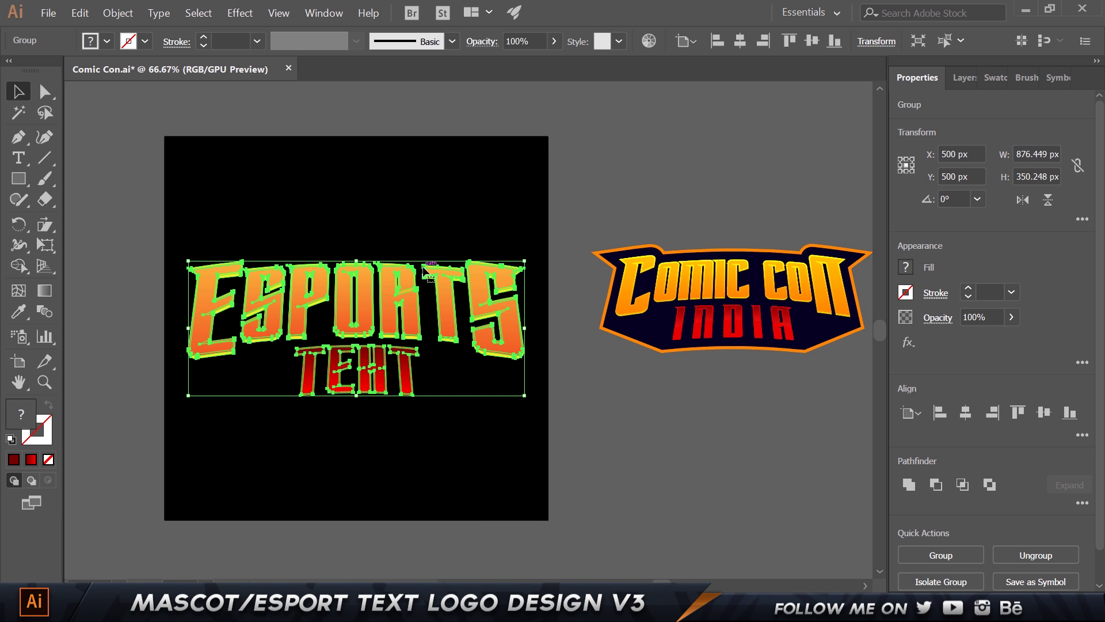
key(ctrl+shift+b)
key(ctrl+shift+b)
alt+drag(407, 320, 467, 194)
key(ctrl+z)
click(909, 485)
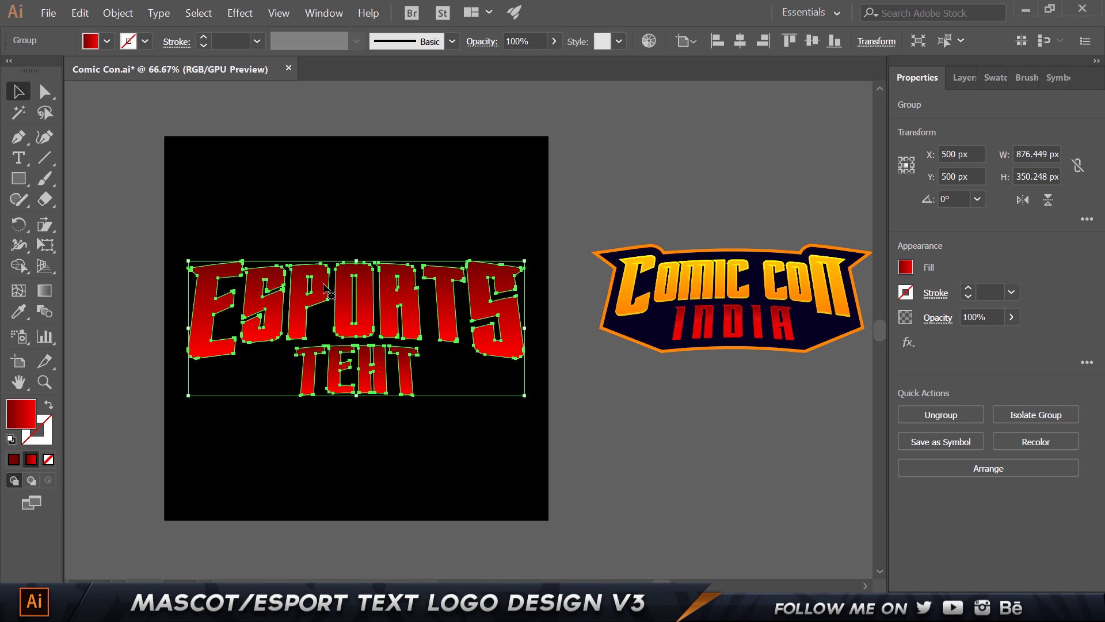
Fill the united copy with white (FFFFFF) and send it behind the original lettering
double_click(28, 422)
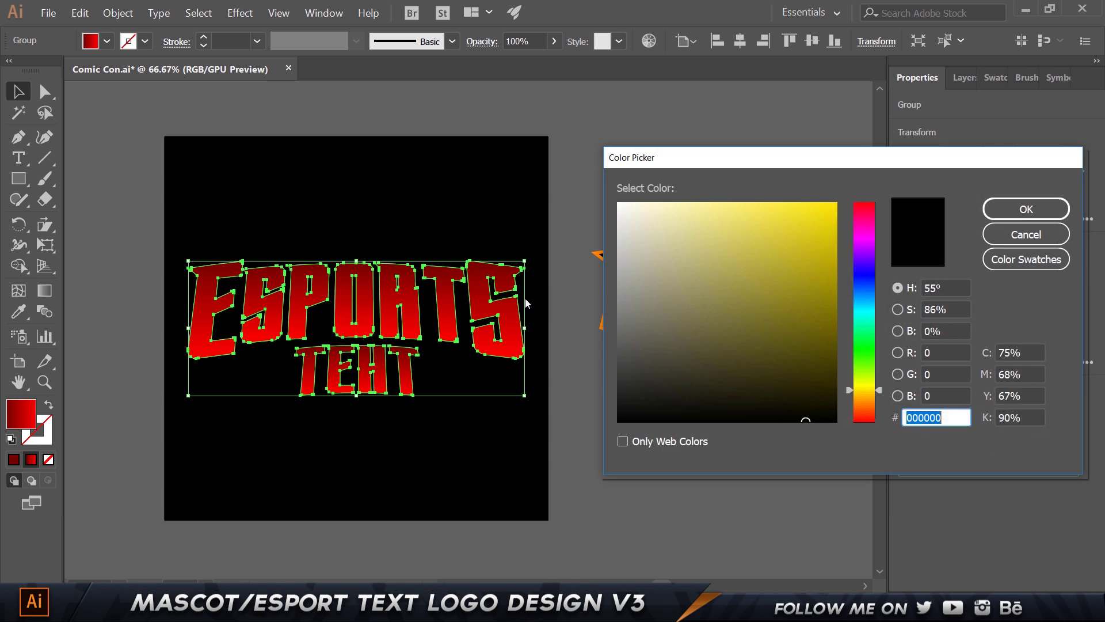
click(995, 210)
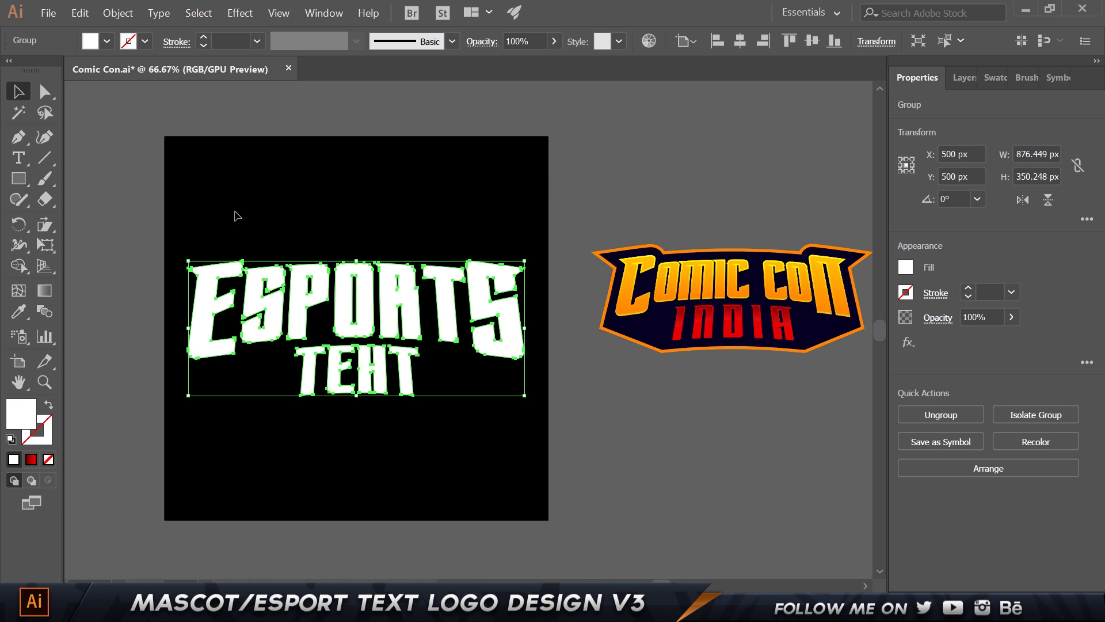
right_click(280, 314)
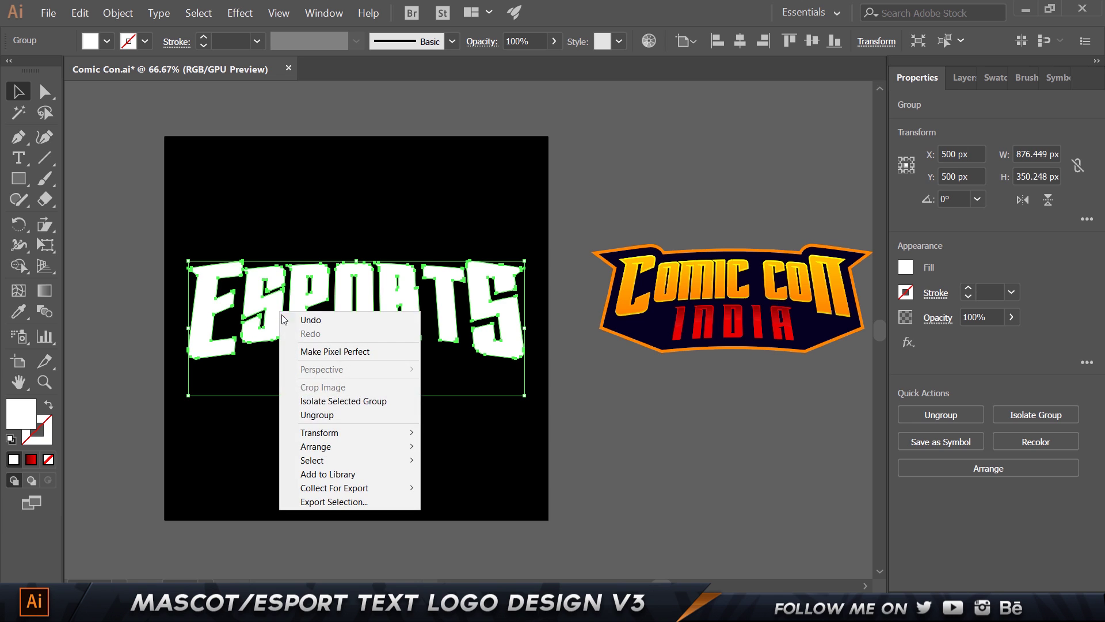
mouse_move(371, 451)
click(481, 494)
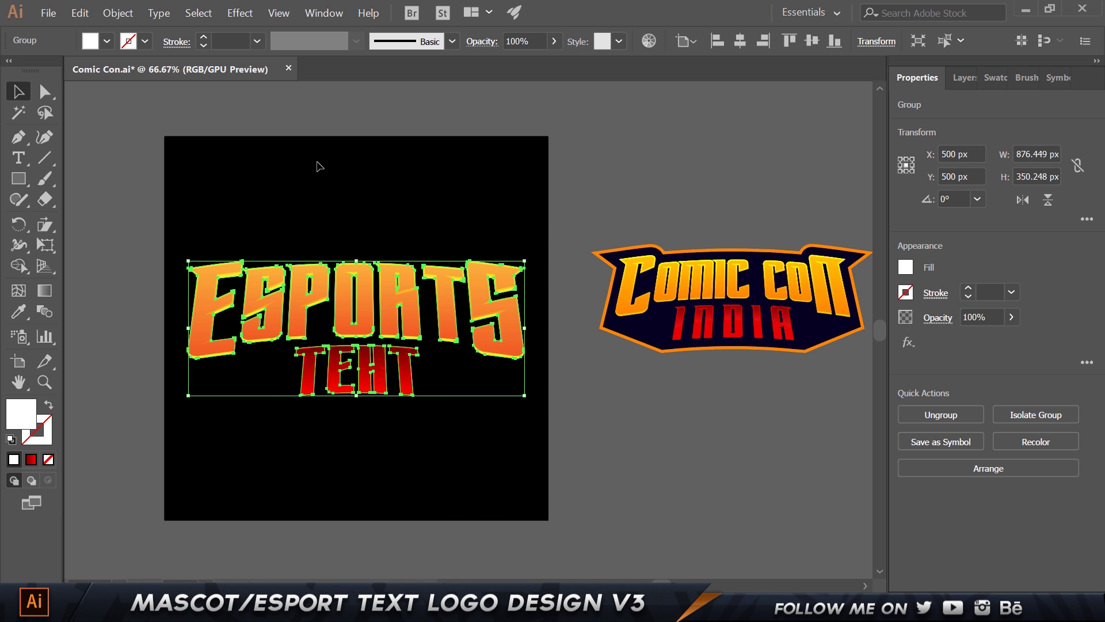
Offset the paths of the white copy by 30 px with miter joins and a miter limit of 10
click(118, 12)
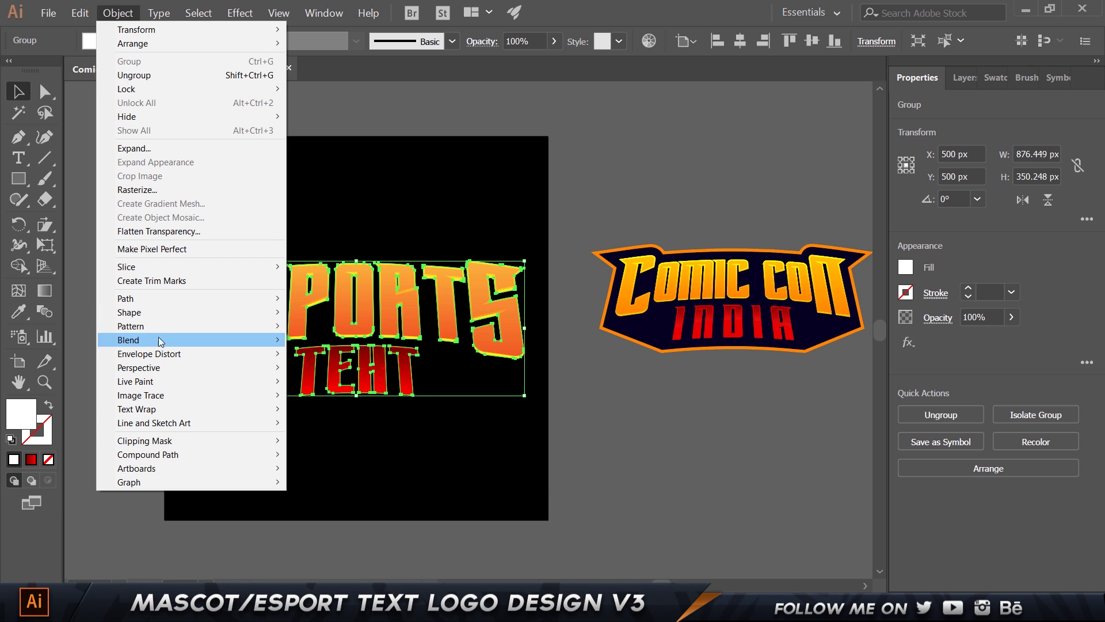
mouse_move(265, 299)
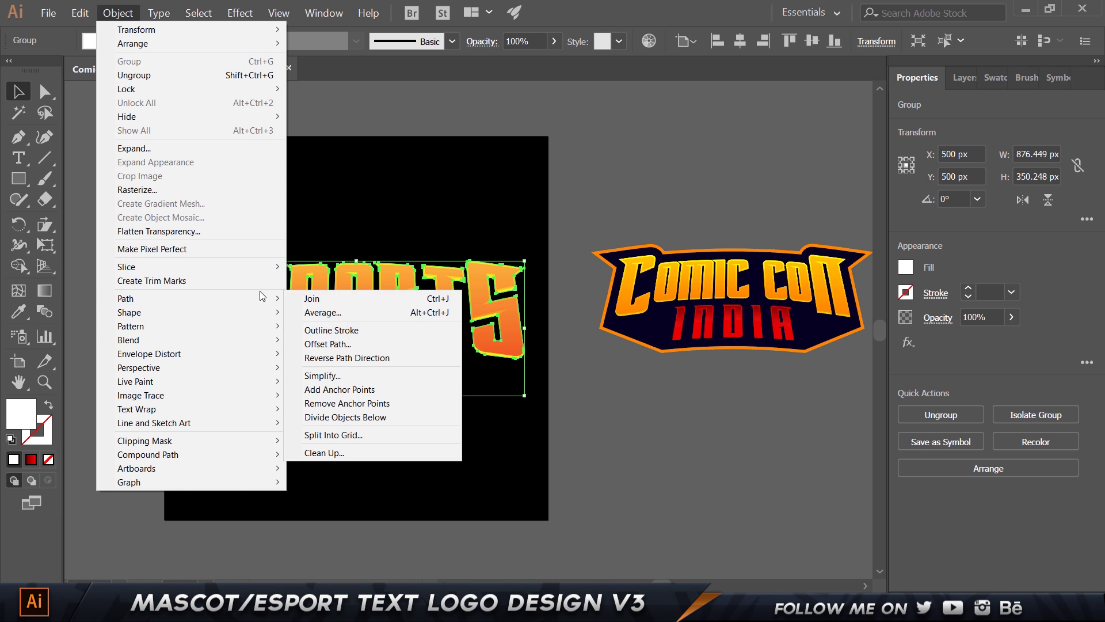
click(322, 344)
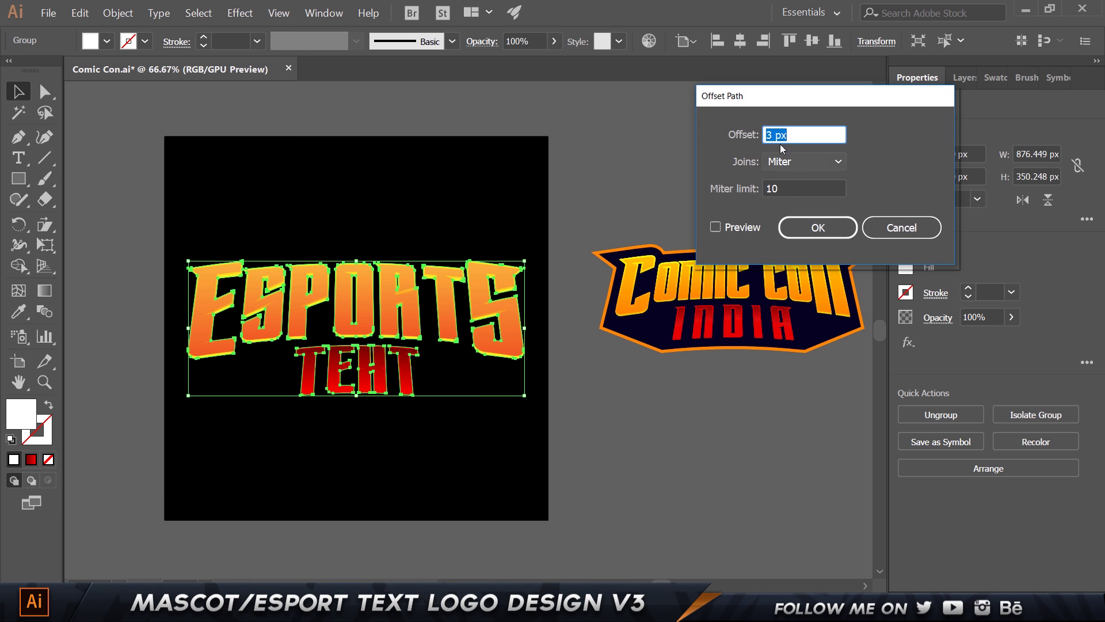
click(771, 244)
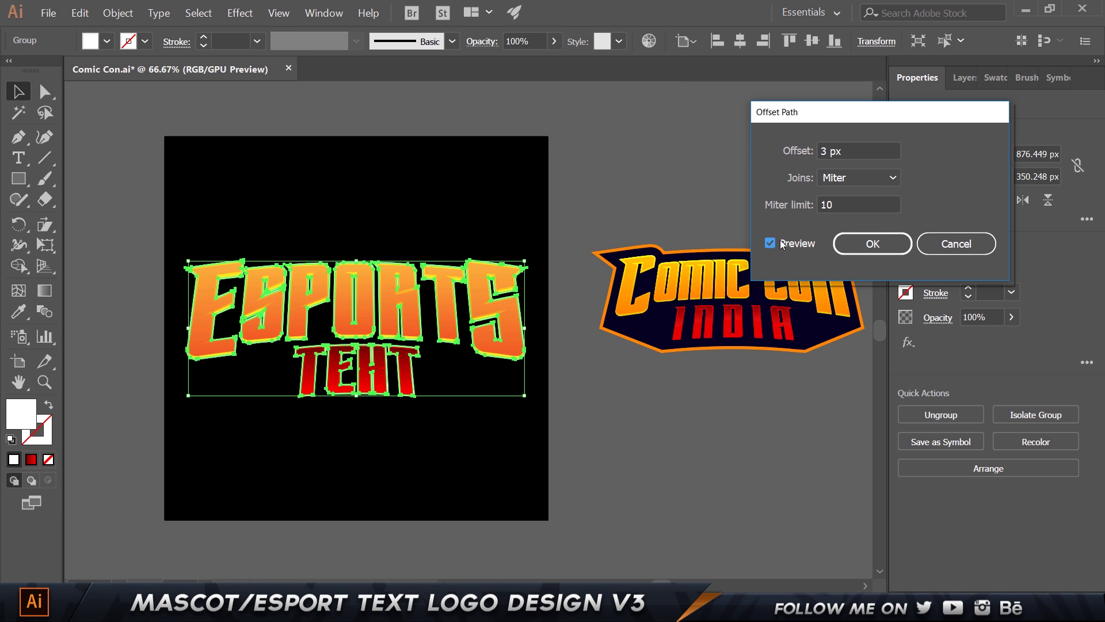
click(846, 150)
drag(869, 144, 770, 147)
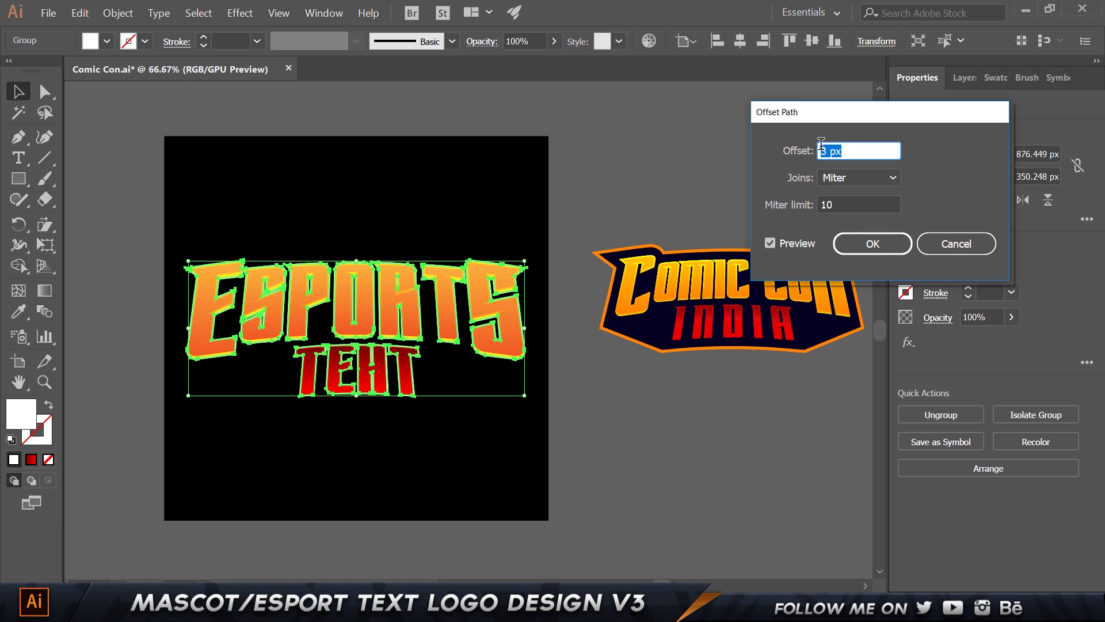
text(18)
key(Up)
key(Up)
key(Up)
key(Up)
key(Up)
key(Up)
key(Up)
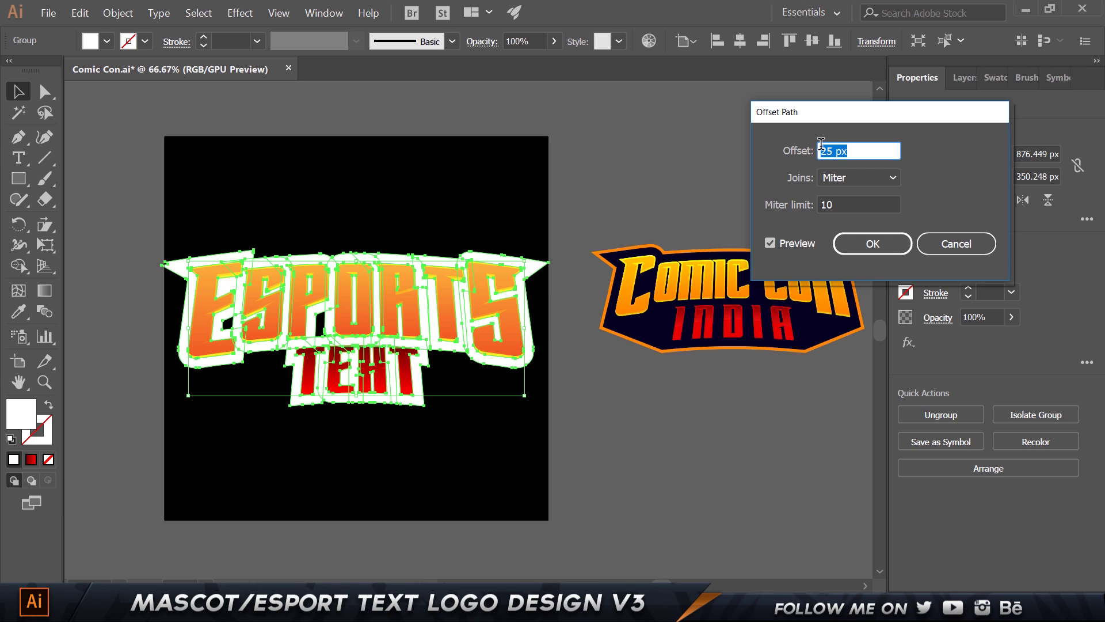
key(Up)
key(Up)
key(Up)
key(Up)
key(Up)
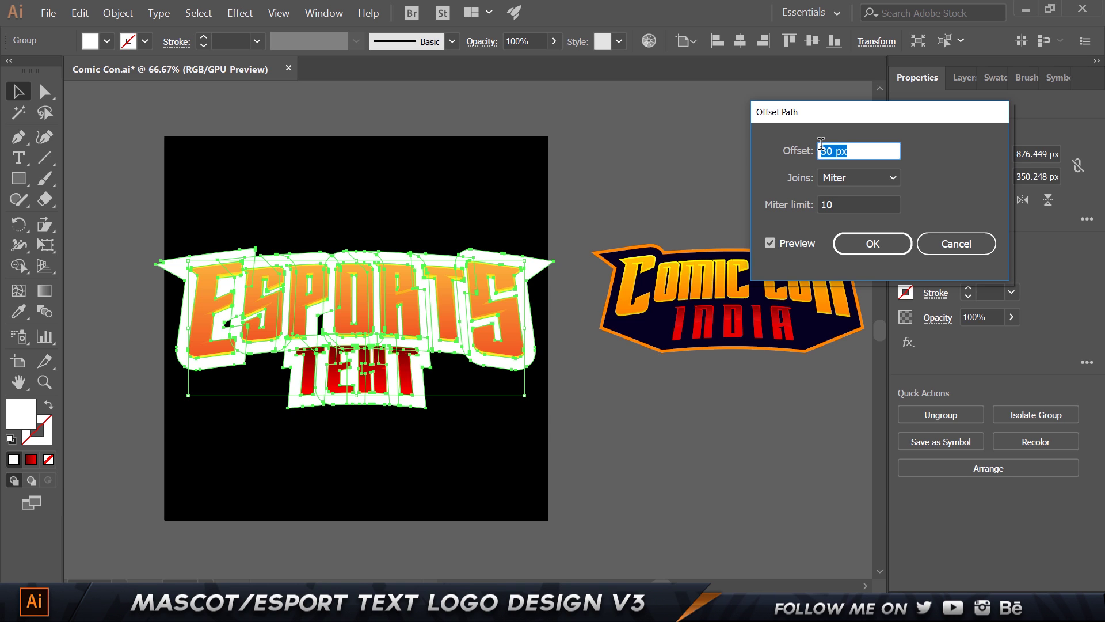
key(Return)
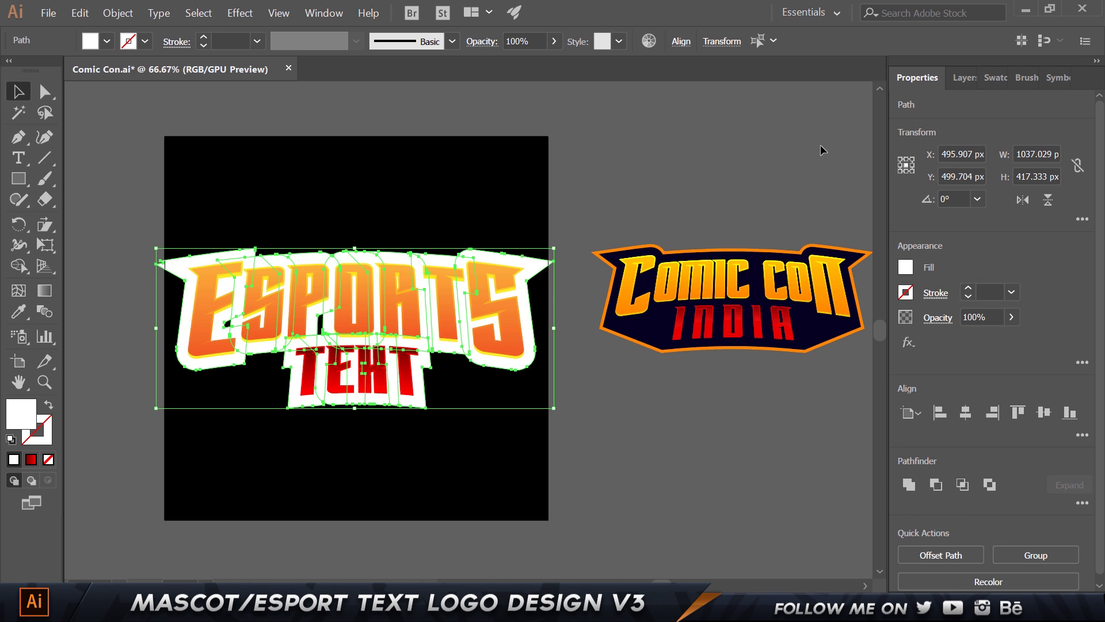
Unite the offset paths into one backing shape and fill it with the dark navy (060023) of the Comic Con India logo
click(917, 483)
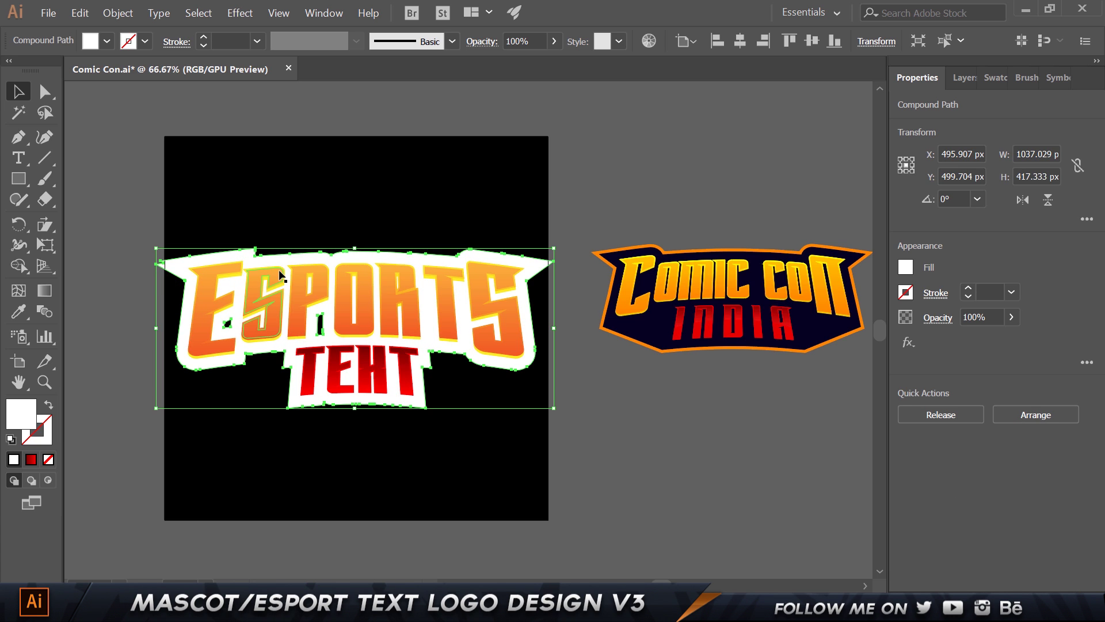
key(i)
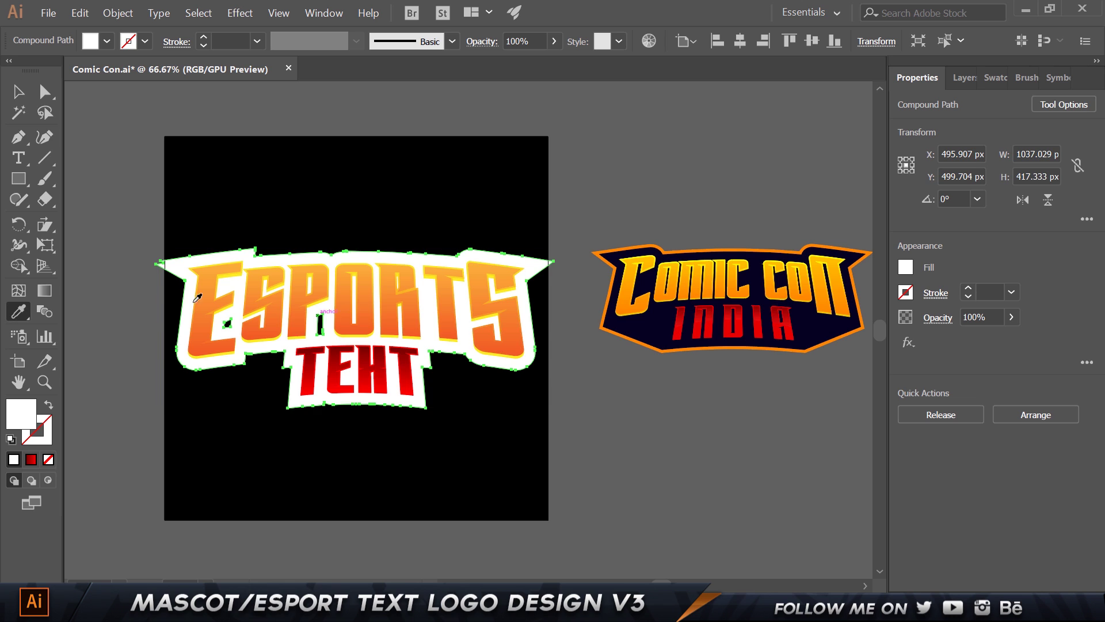
click(668, 316)
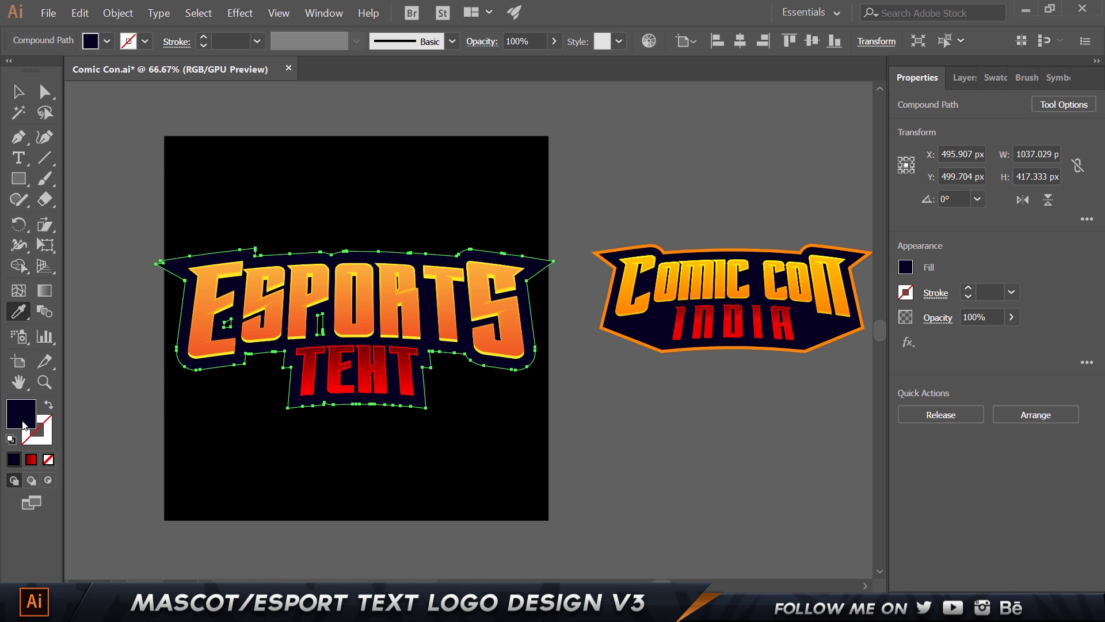
double_click(20, 421)
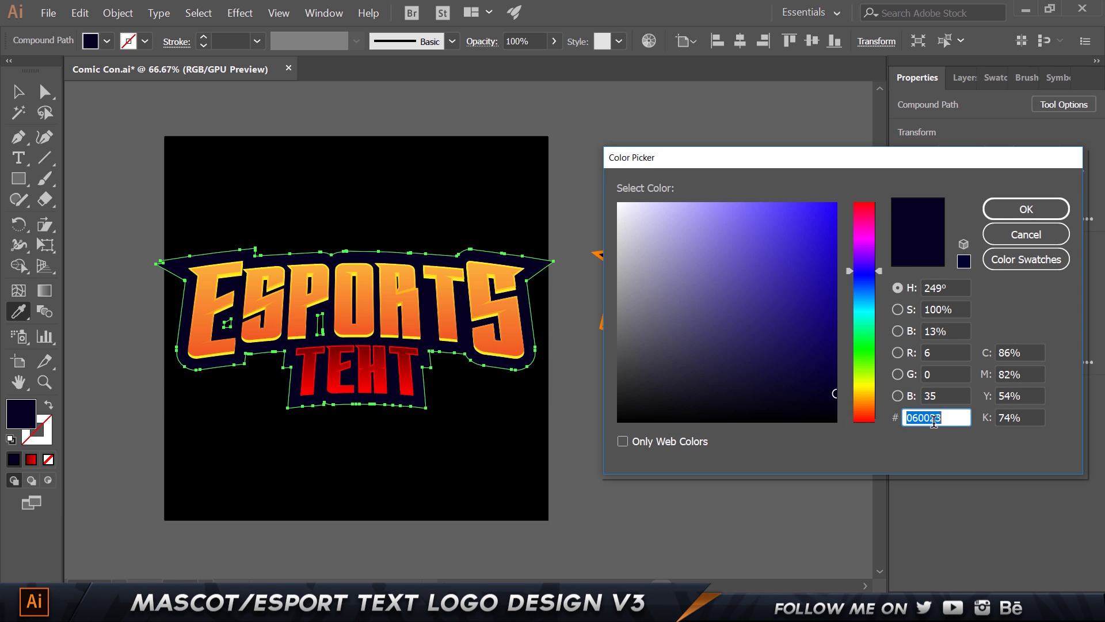
click(1027, 208)
click(565, 372)
key(ctrl+z)
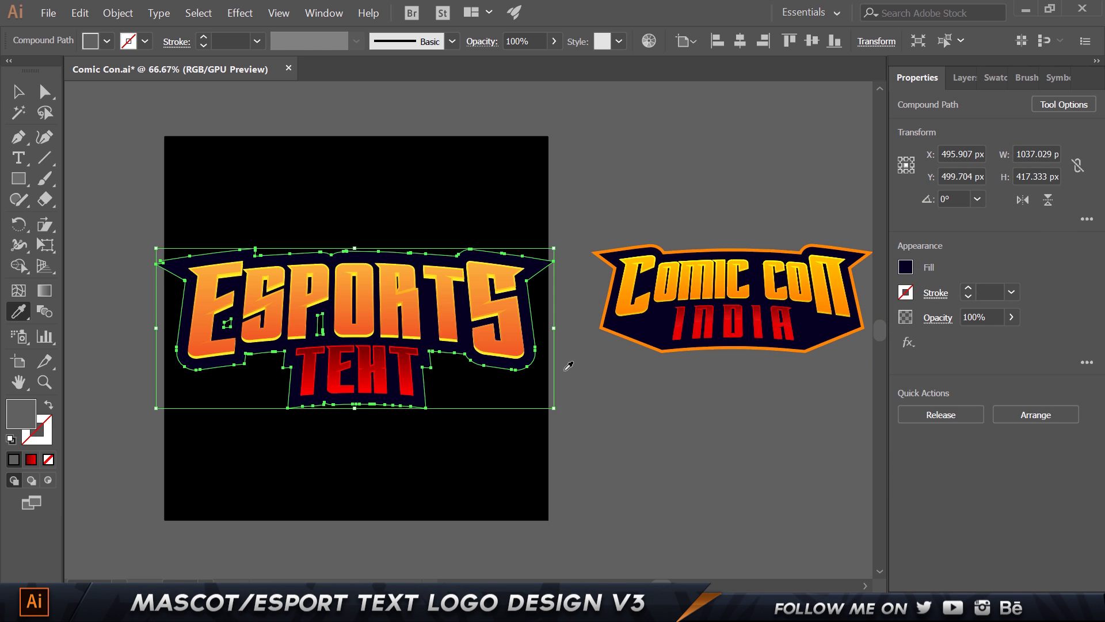
key(v)
click(564, 368)
key(ctrl+1)
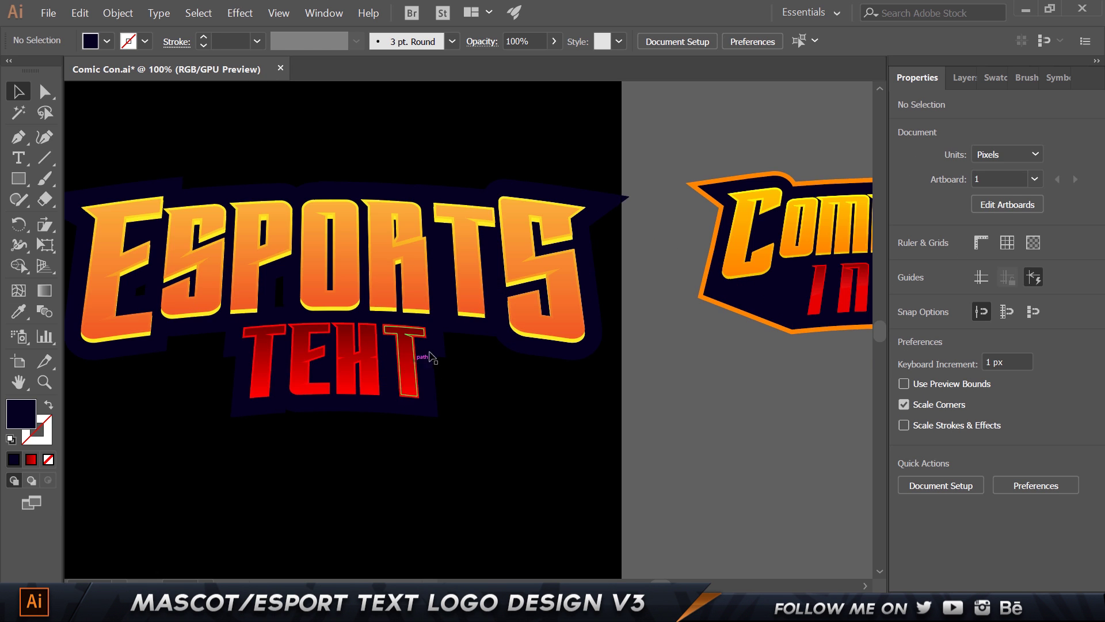
alt+scroll(541, 377, down, 2)
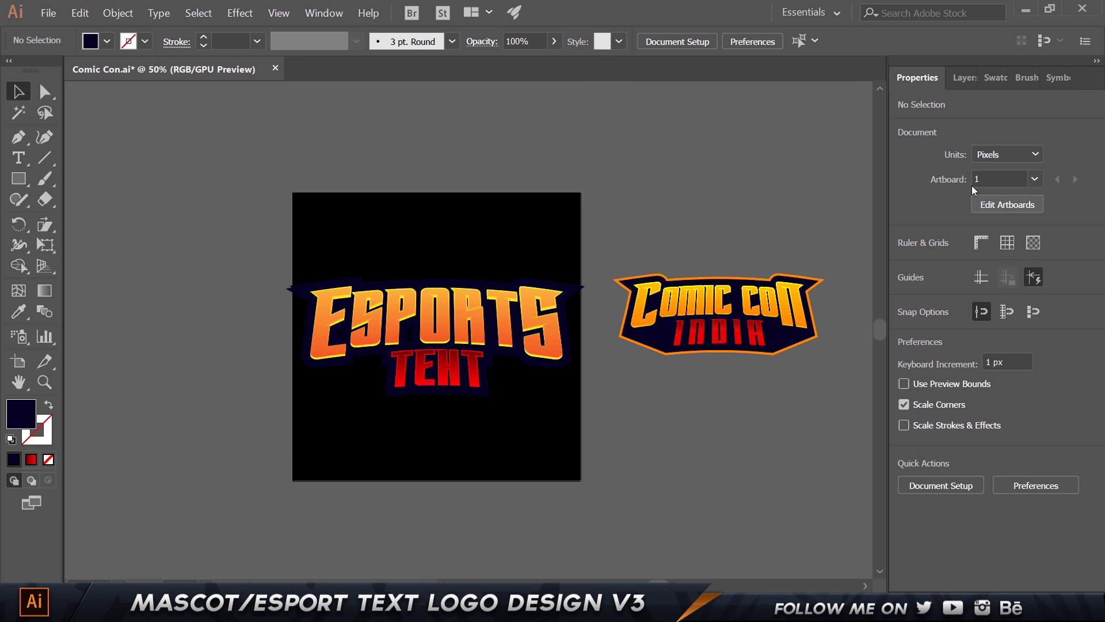
Hide Layer 2, the black background behind the logo
click(978, 71)
click(939, 75)
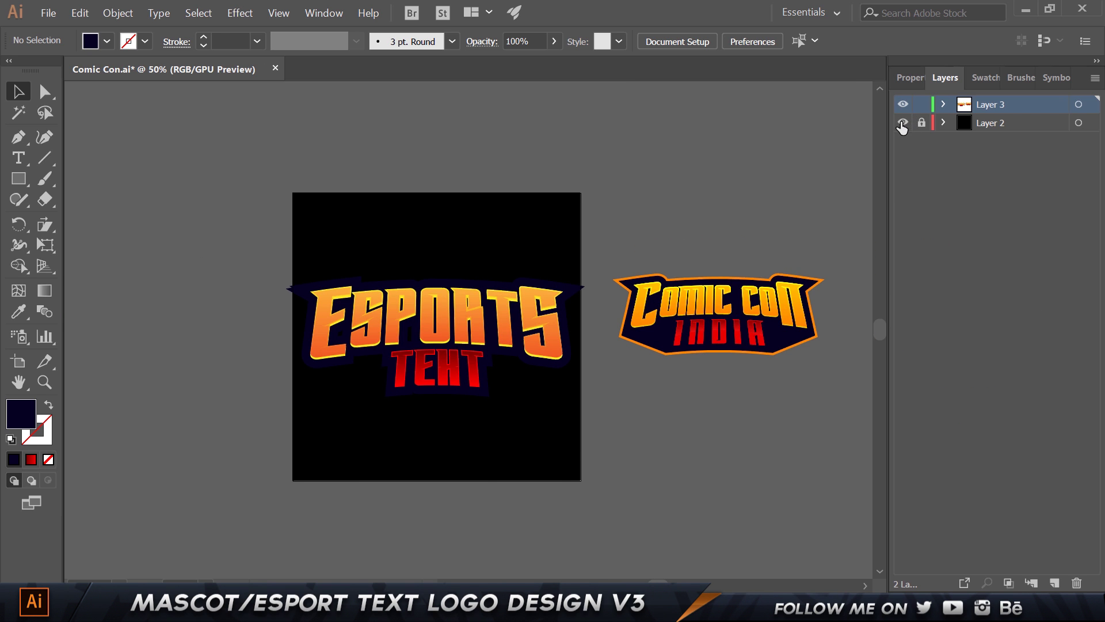
click(902, 123)
Delete the two notch anchor points near the navy backing's left tip, and move the tip slightly up to sharpen the corner
key(ctrl+1)
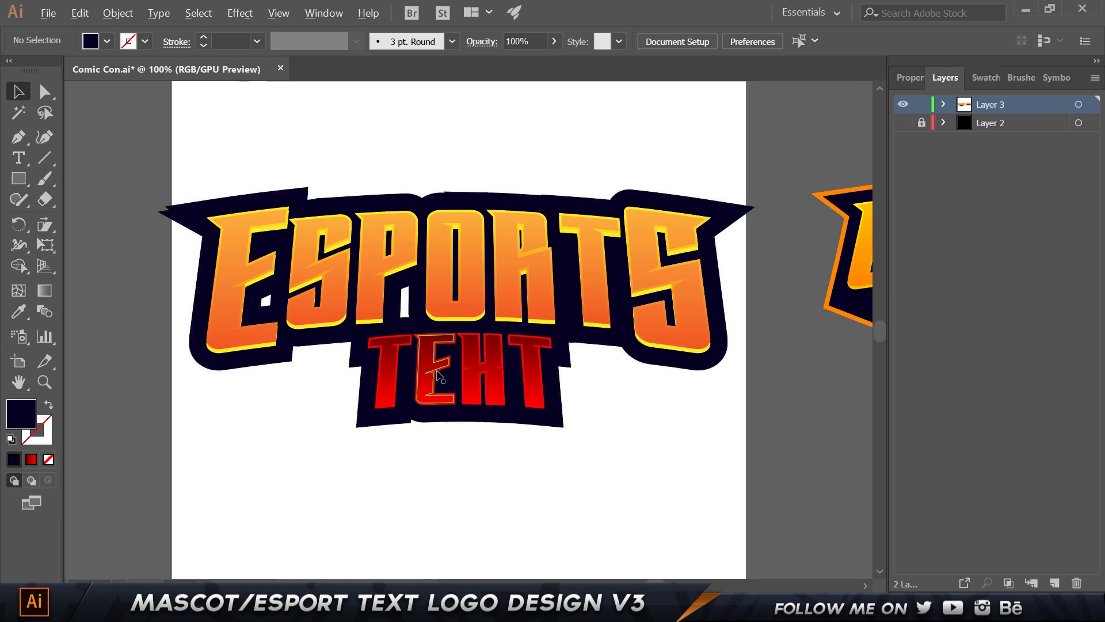
click(192, 223)
alt+scroll(116, 206, up, 3)
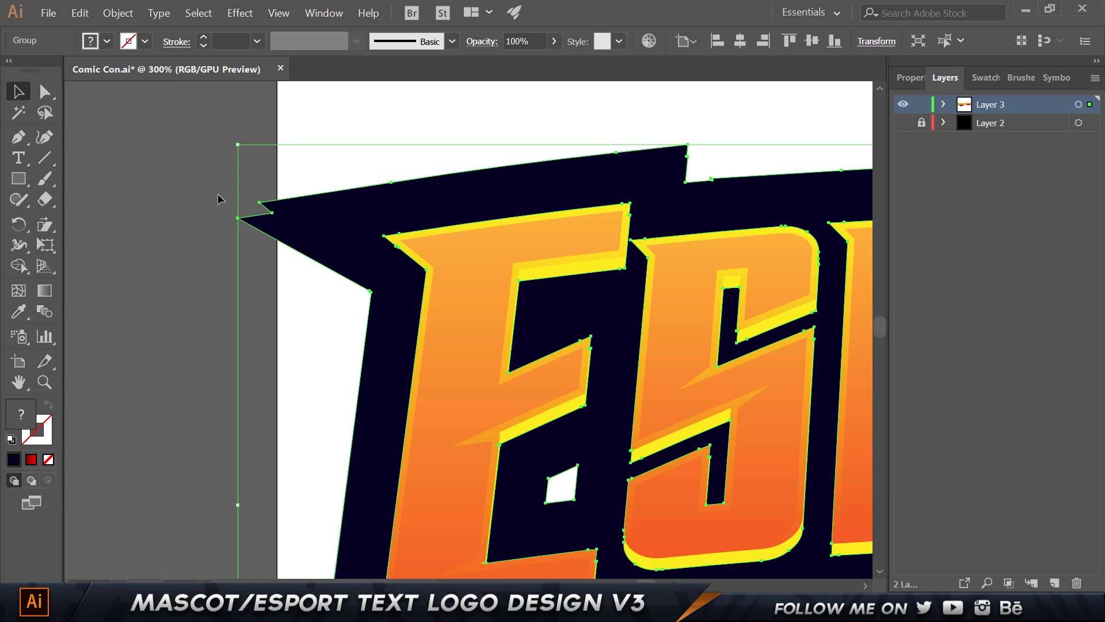
key(p)
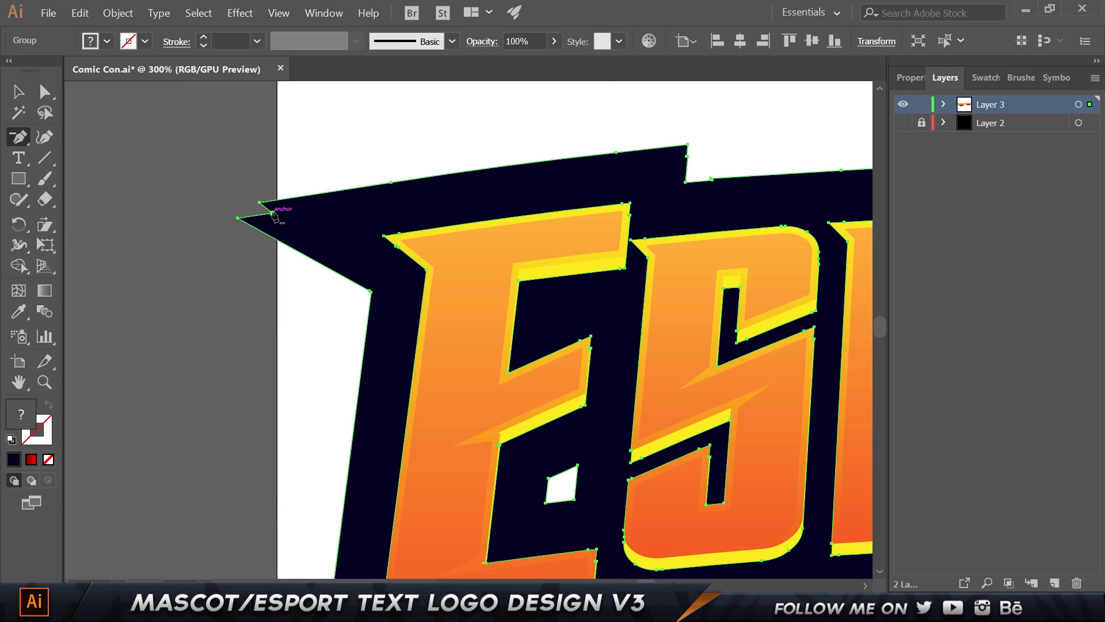
click(272, 213)
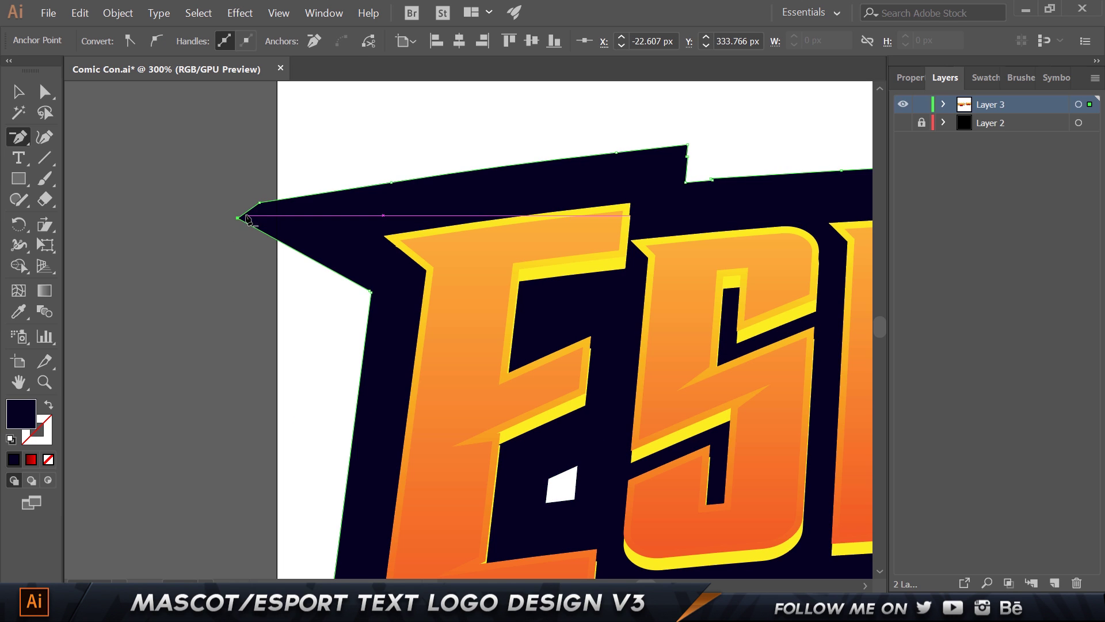
click(258, 203)
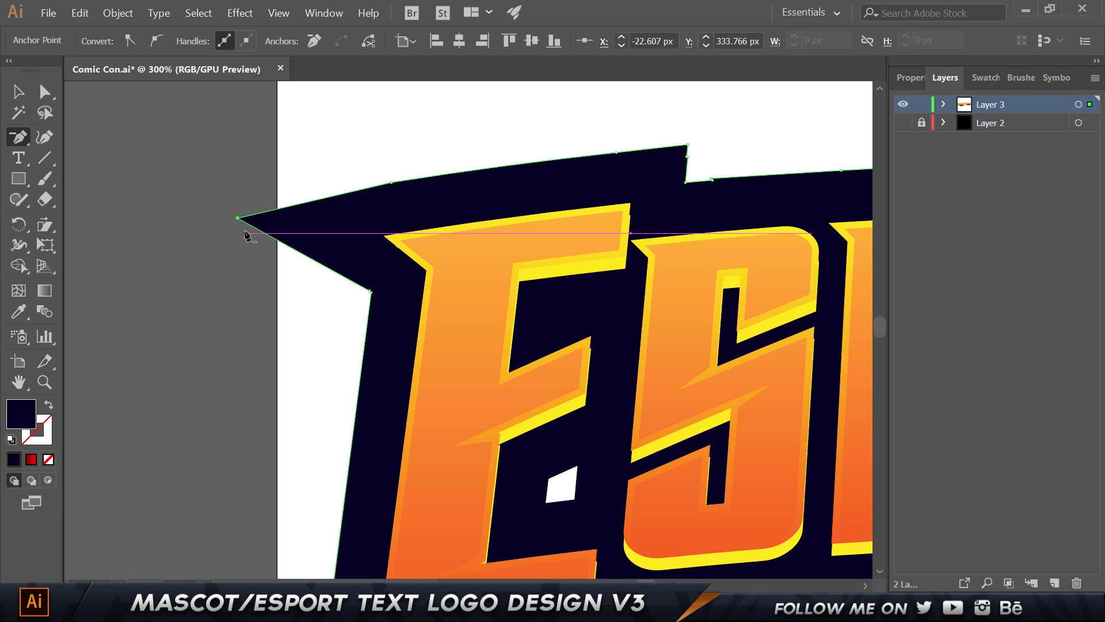
key(a)
drag(238, 219, 236, 207)
click(236, 207)
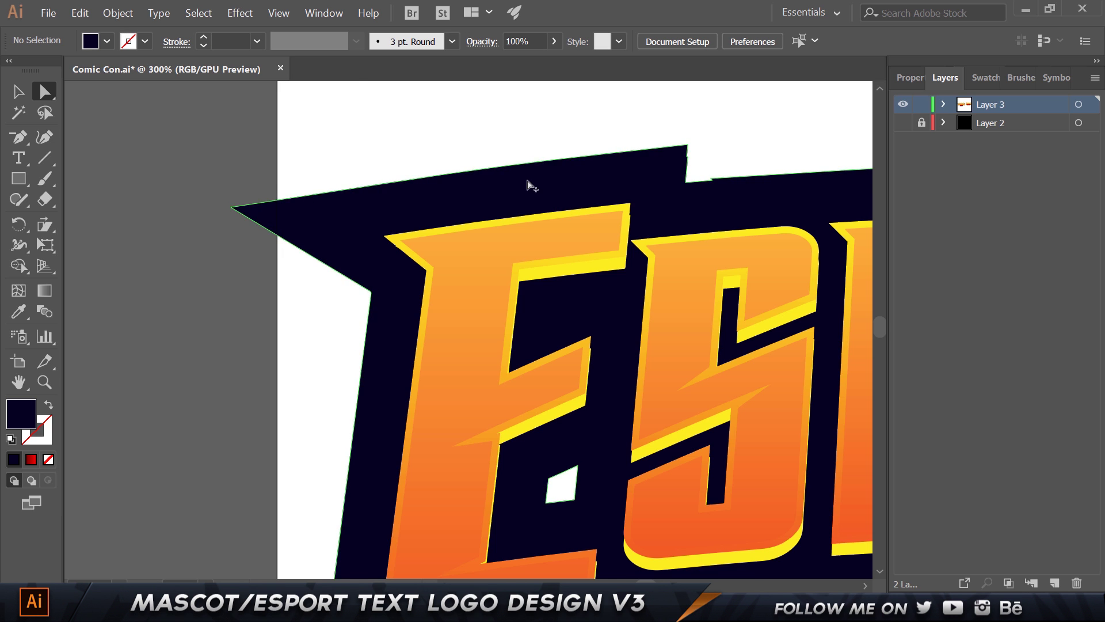
Delete the stray anchor points along the navy backing's top edge above the letters O, R and T to smooth the outline
scroll(529, 180, down, 2)
drag(685, 210, 367, 182)
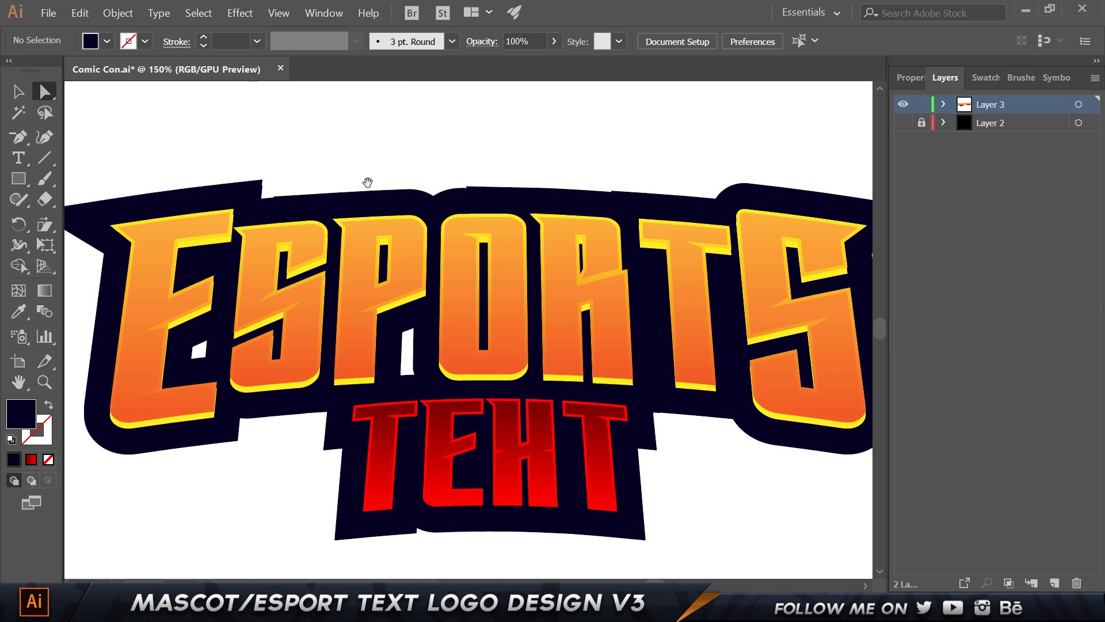
click(481, 195)
scroll(483, 195, up, 2)
key(minus)
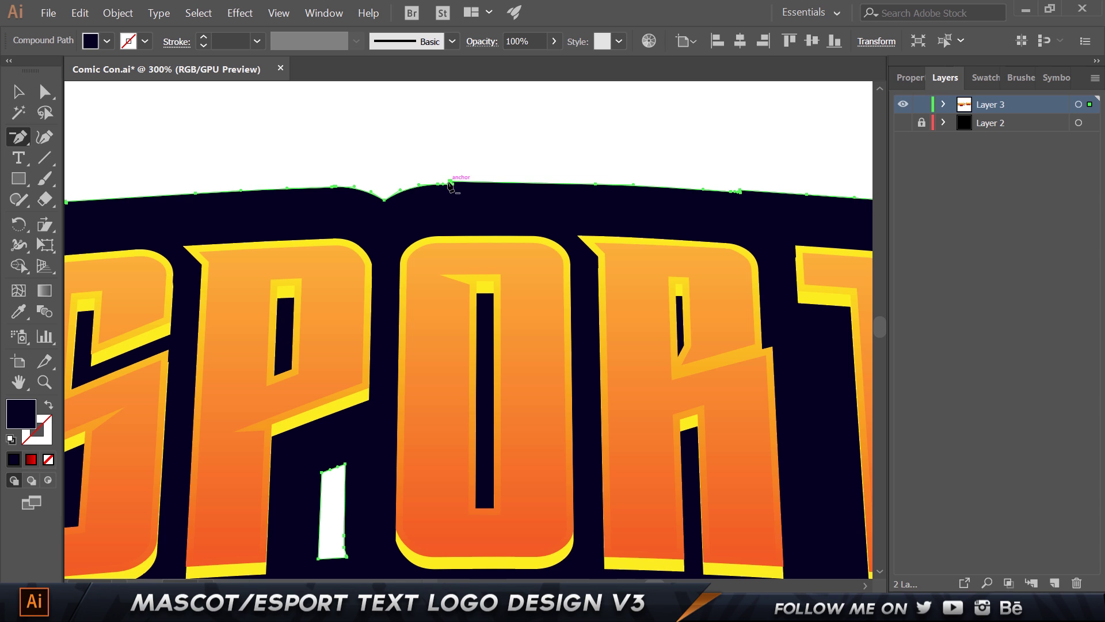
click(454, 182)
click(684, 324)
click(451, 181)
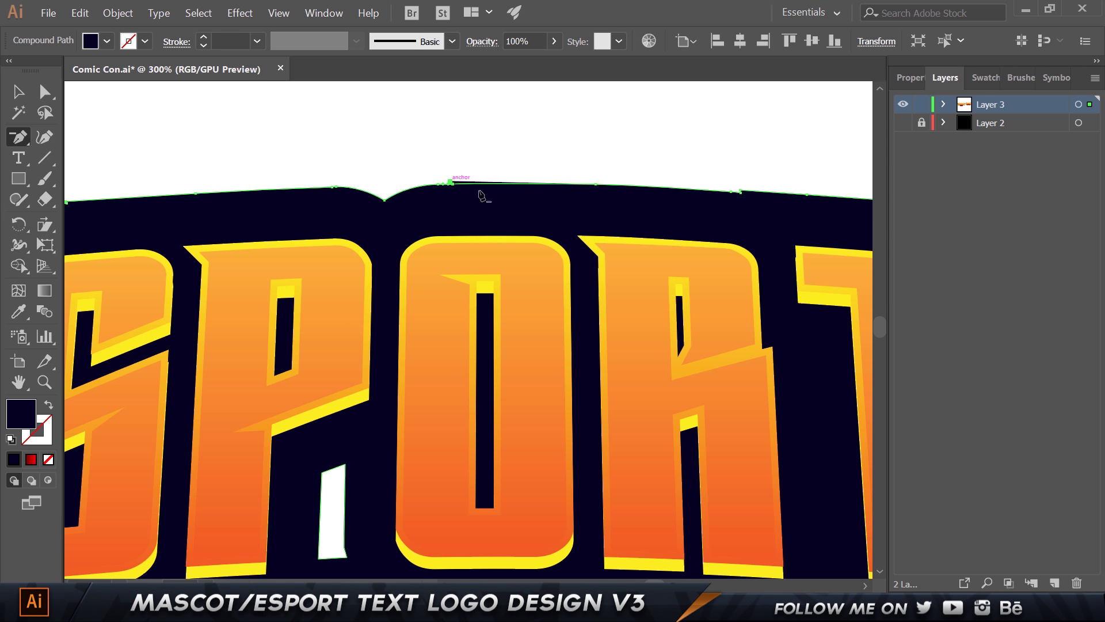
click(740, 191)
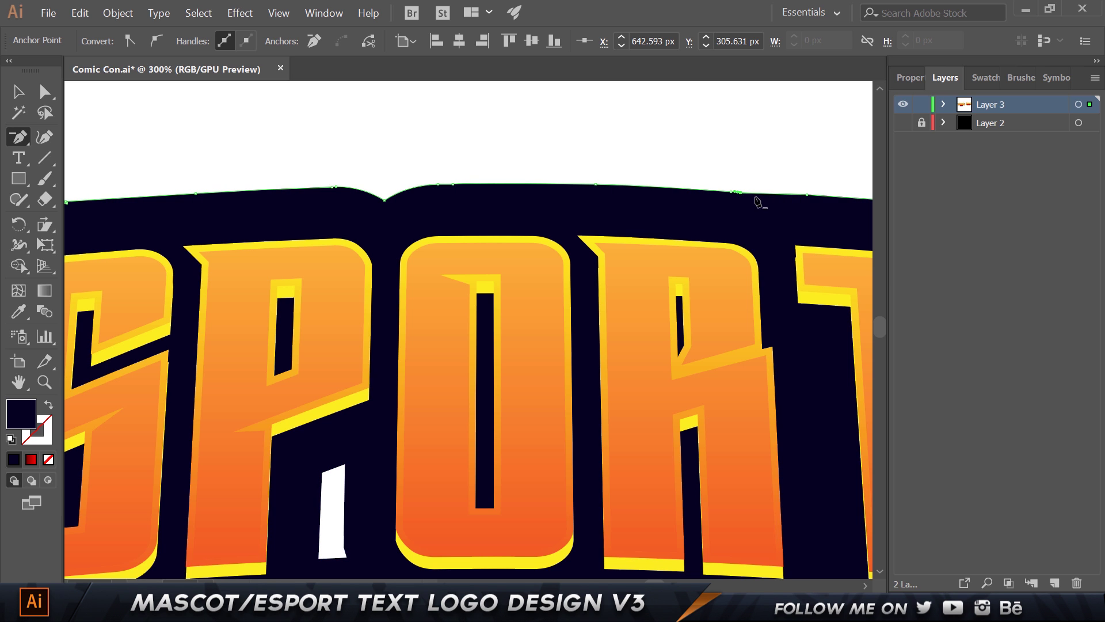
click(807, 196)
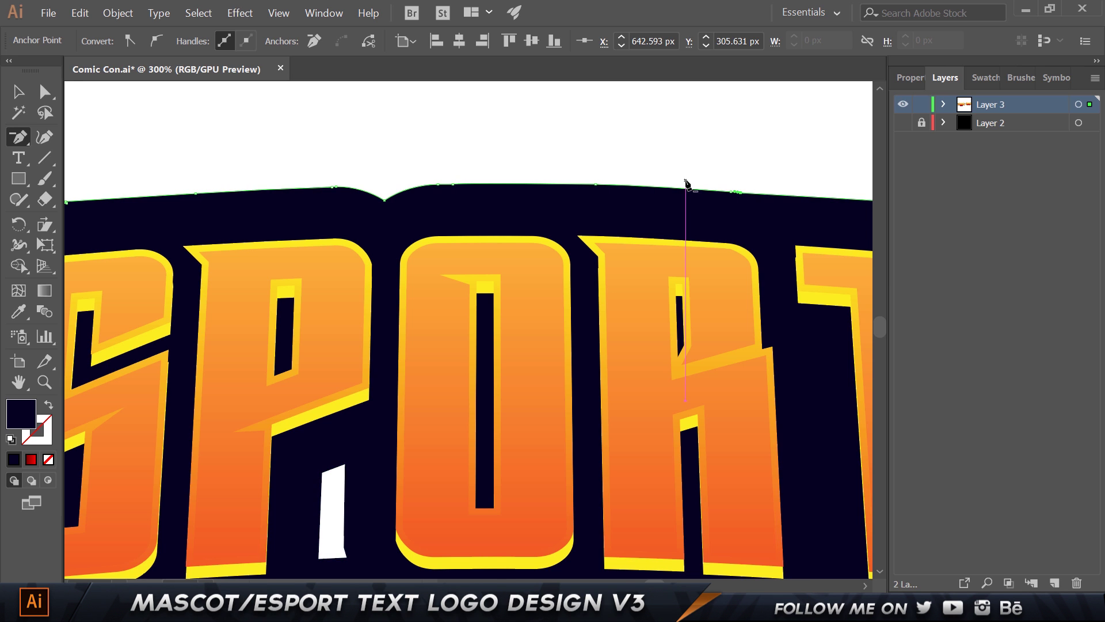
key(v)
click(703, 151)
Delete the anchor points of the small white hole in the navy backing beside the letter E to close it
scroll(705, 155, down, 2)
scroll(732, 275, down, 1)
drag(668, 171, 490, 161)
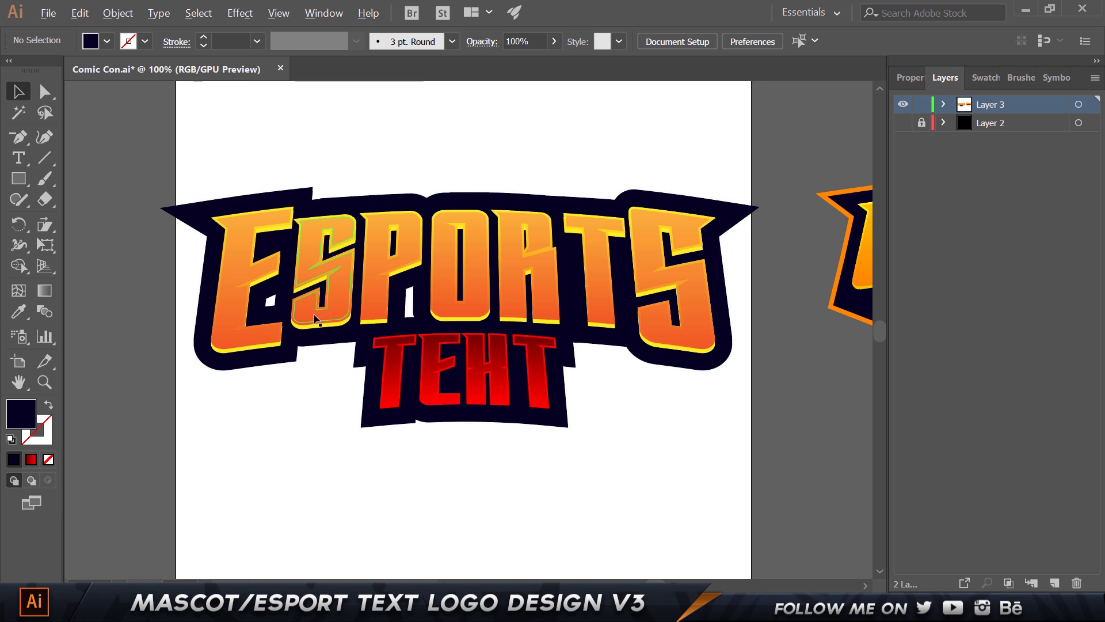
scroll(316, 314, up, 2)
click(222, 296)
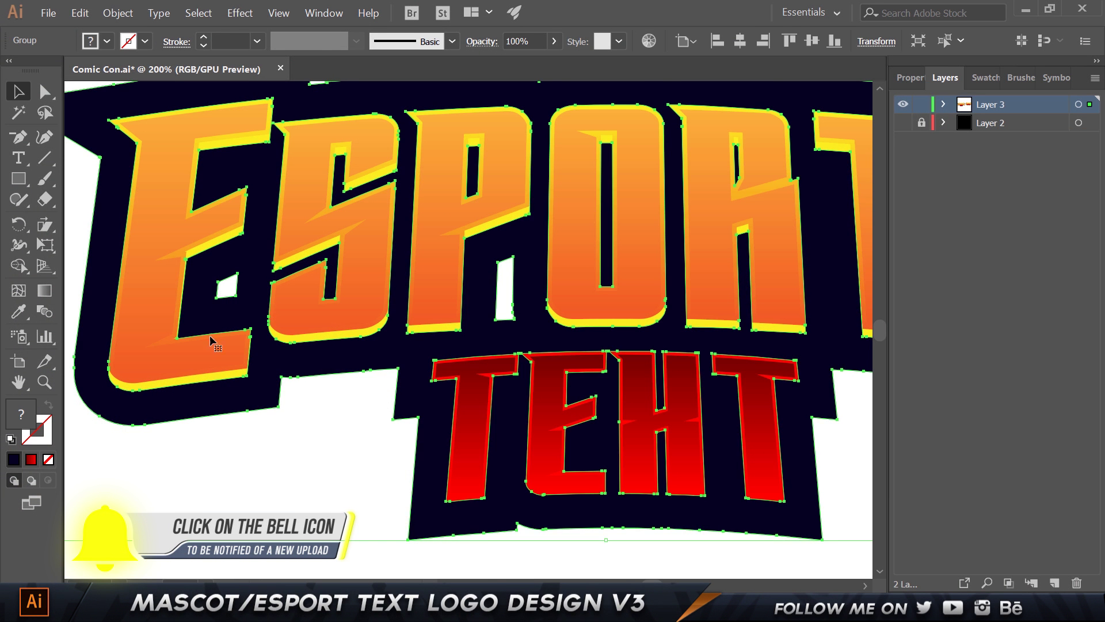
click(250, 433)
key(p)
key(minus)
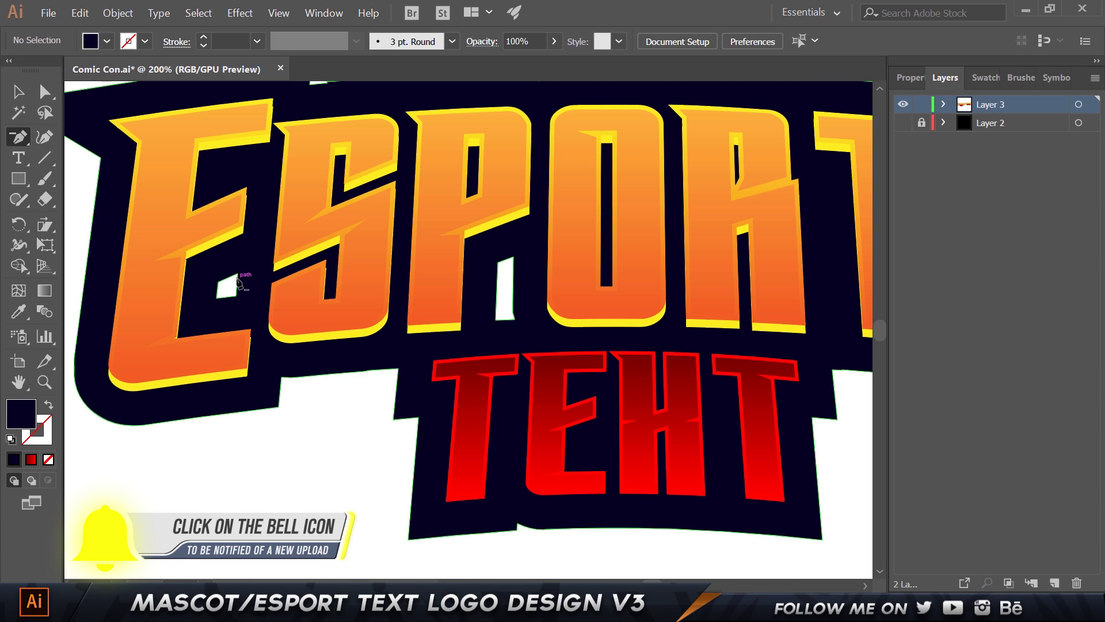
click(237, 274)
scroll(236, 296, up, 5)
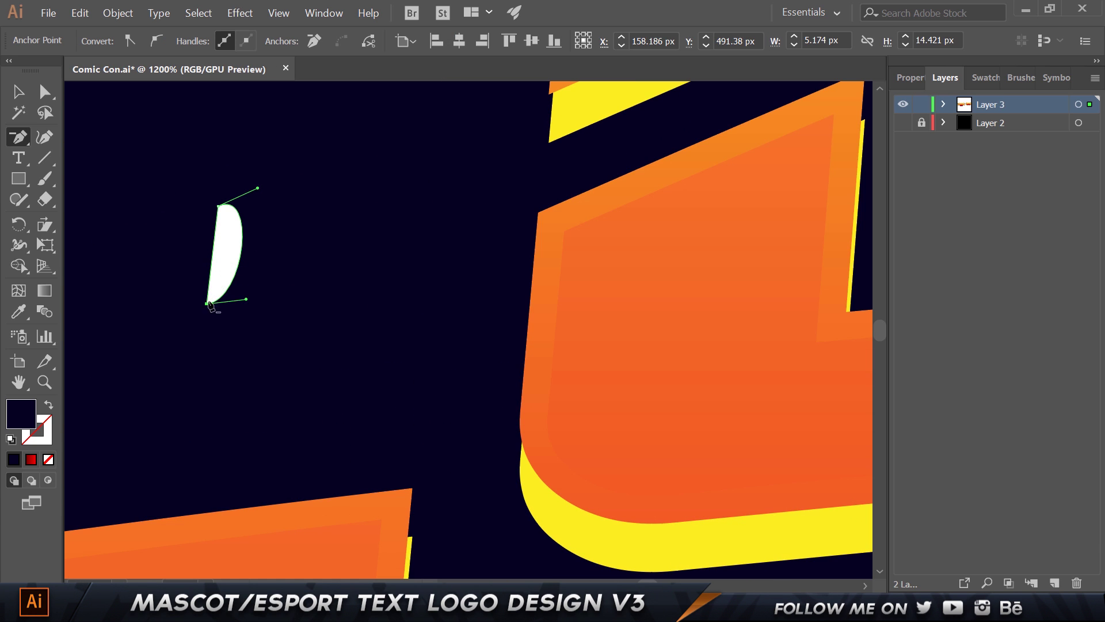
click(207, 303)
click(218, 206)
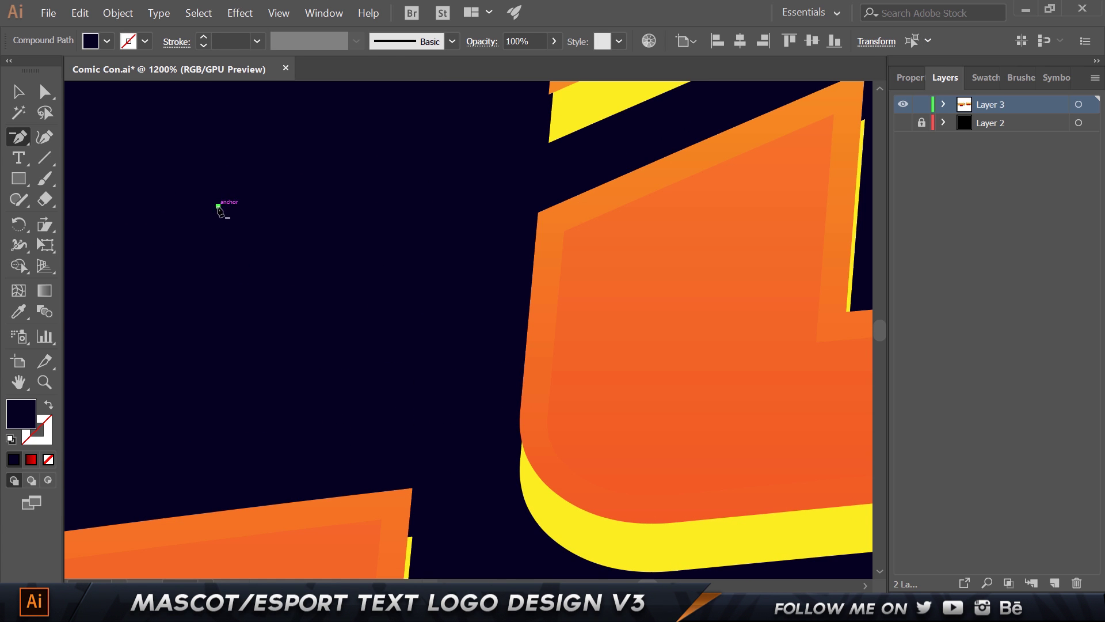
scroll(300, 208, down, 3)
drag(730, 210, 248, 286)
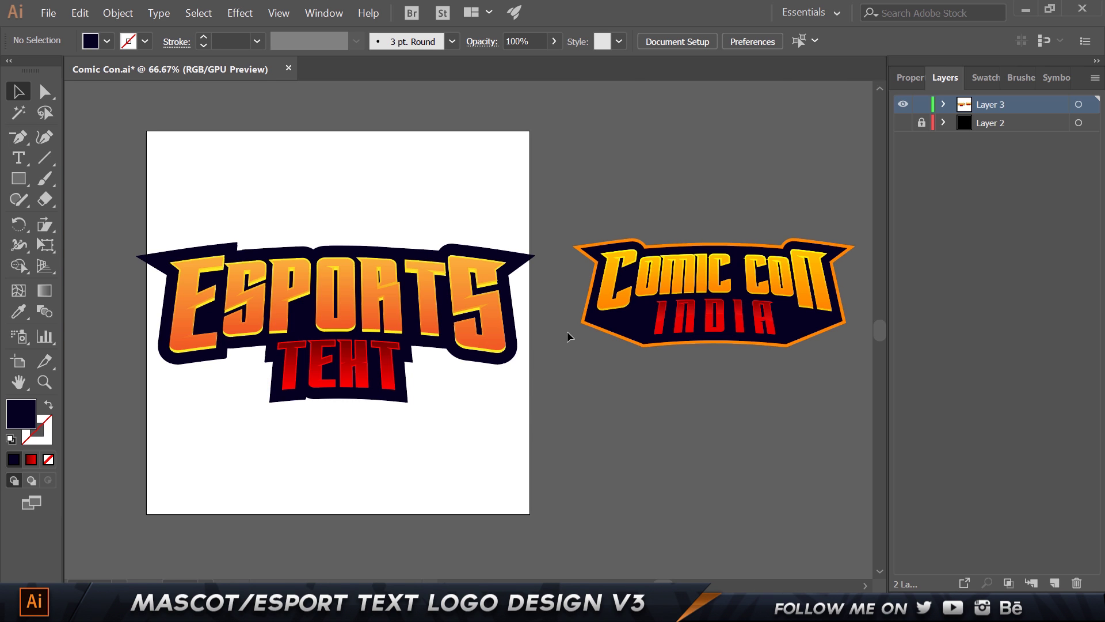
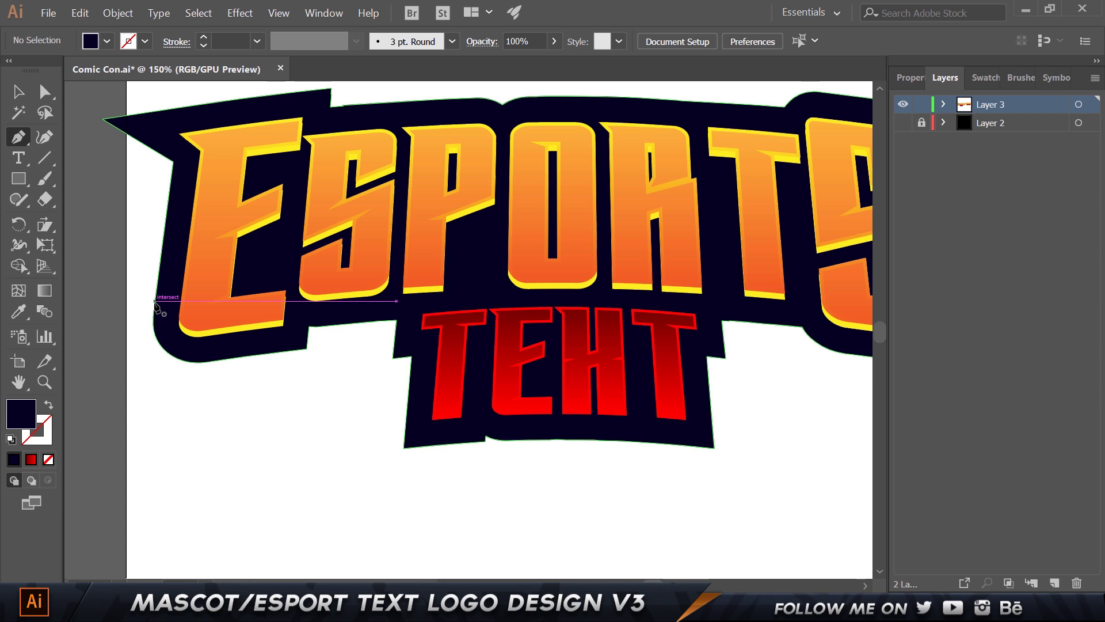
Draw a closed navy Pen shape that fills the gaps beside TEXT, with slanted lower corners and a curved edge beneath the word
click(155, 300)
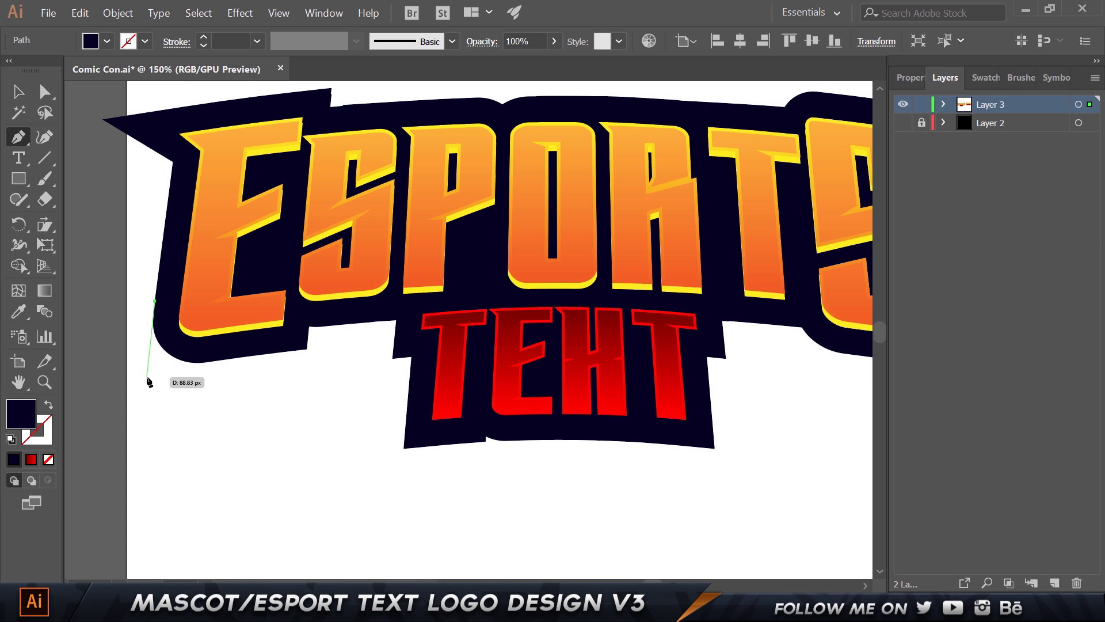
click(148, 379)
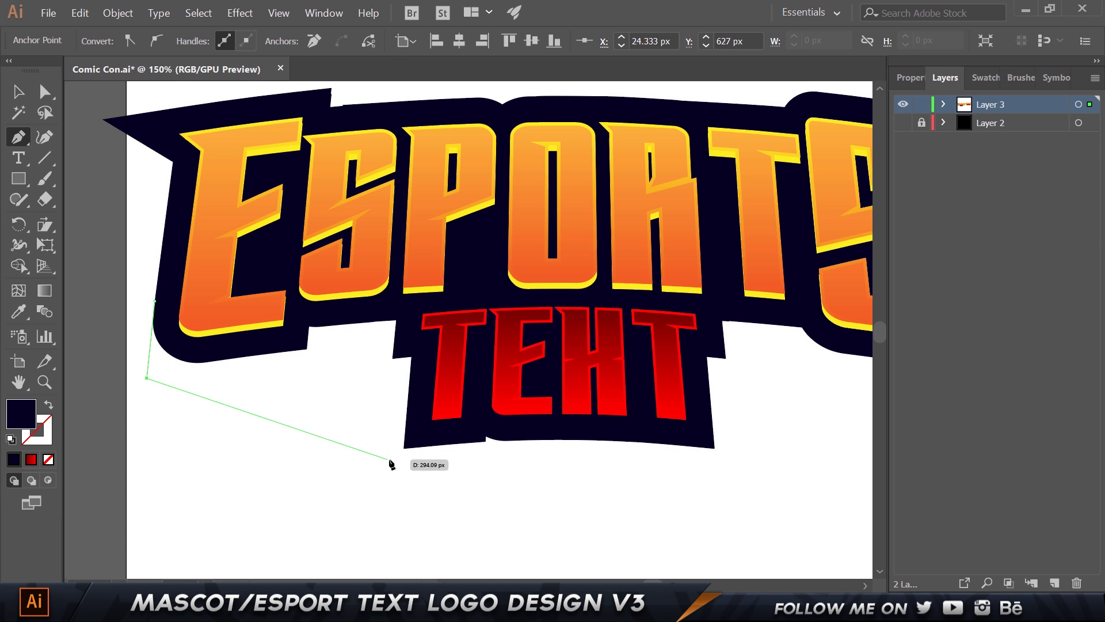
click(403, 446)
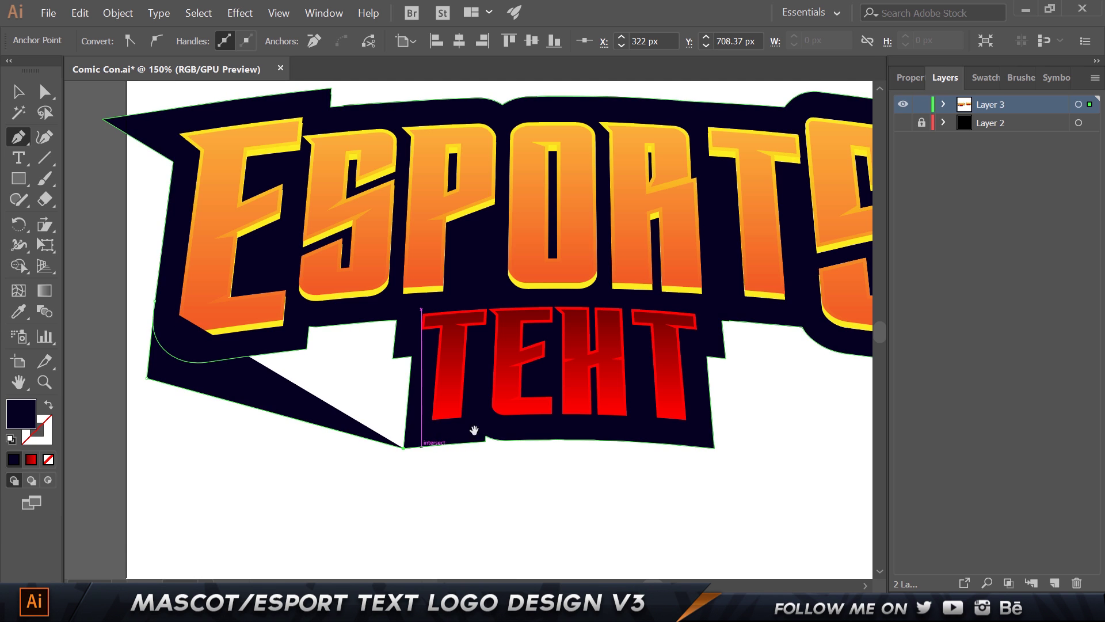
drag(472, 434, 269, 452)
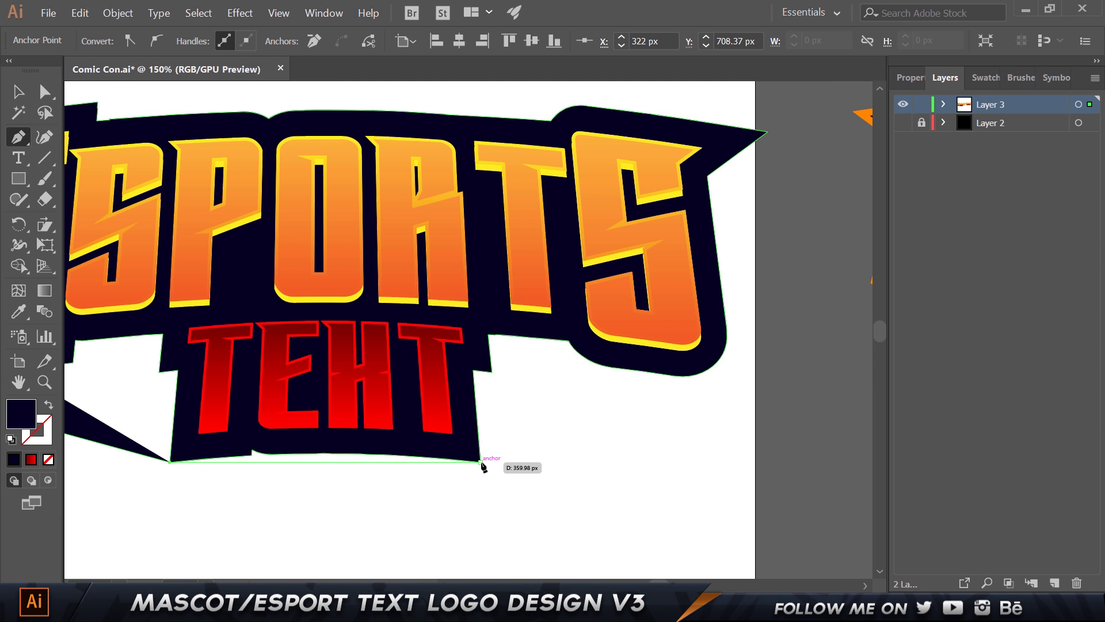
drag(481, 461, 670, 478)
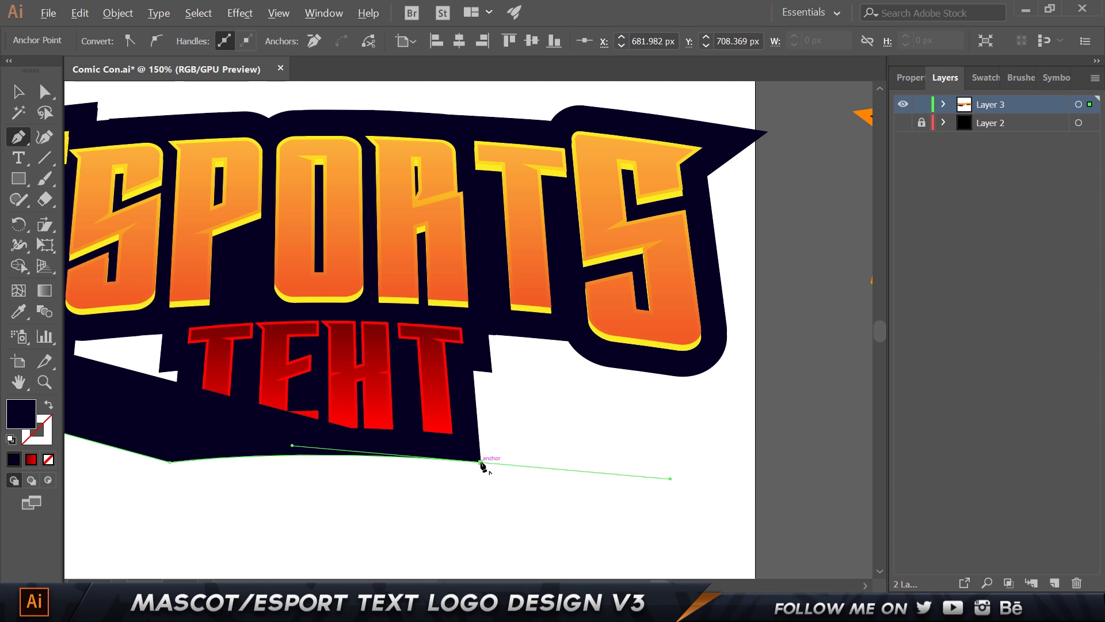
click(481, 463)
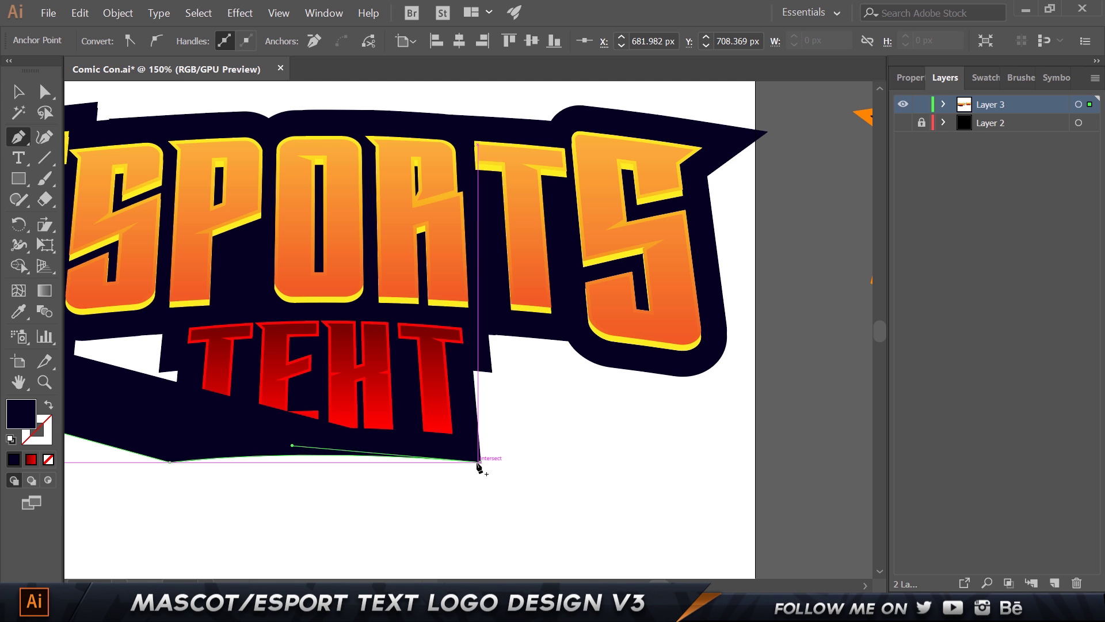
key(ctrl+minus)
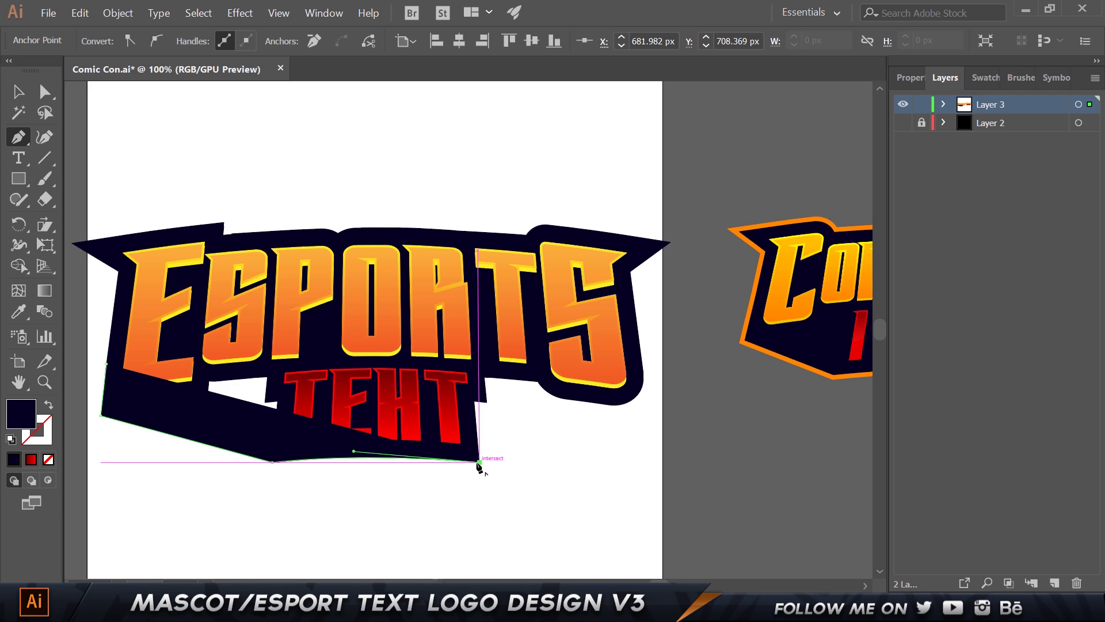
click(653, 413)
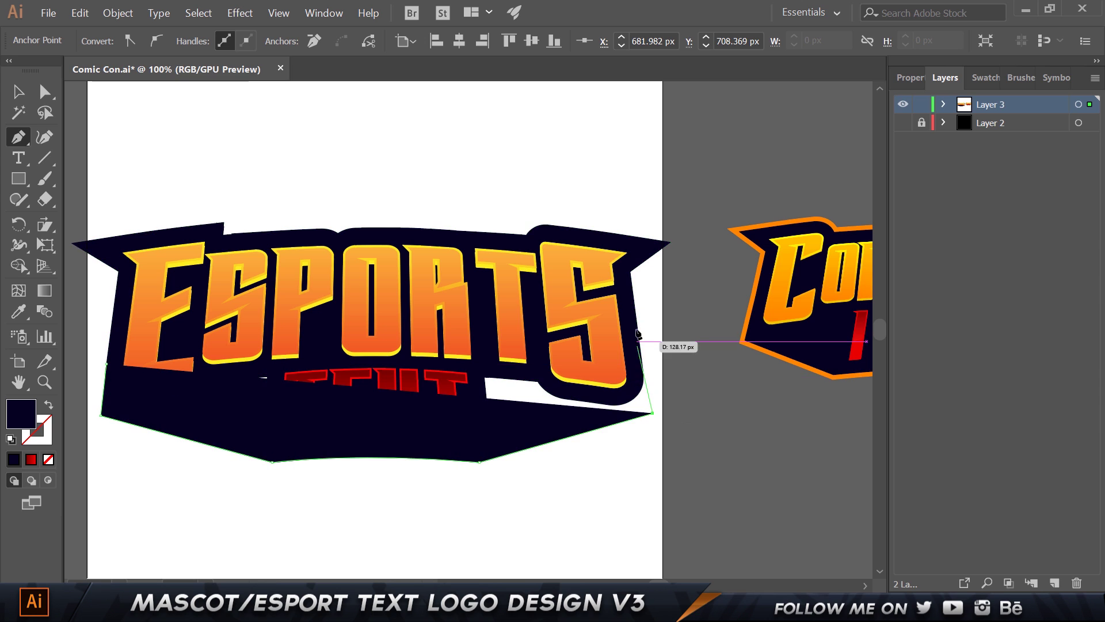
click(631, 271)
click(180, 280)
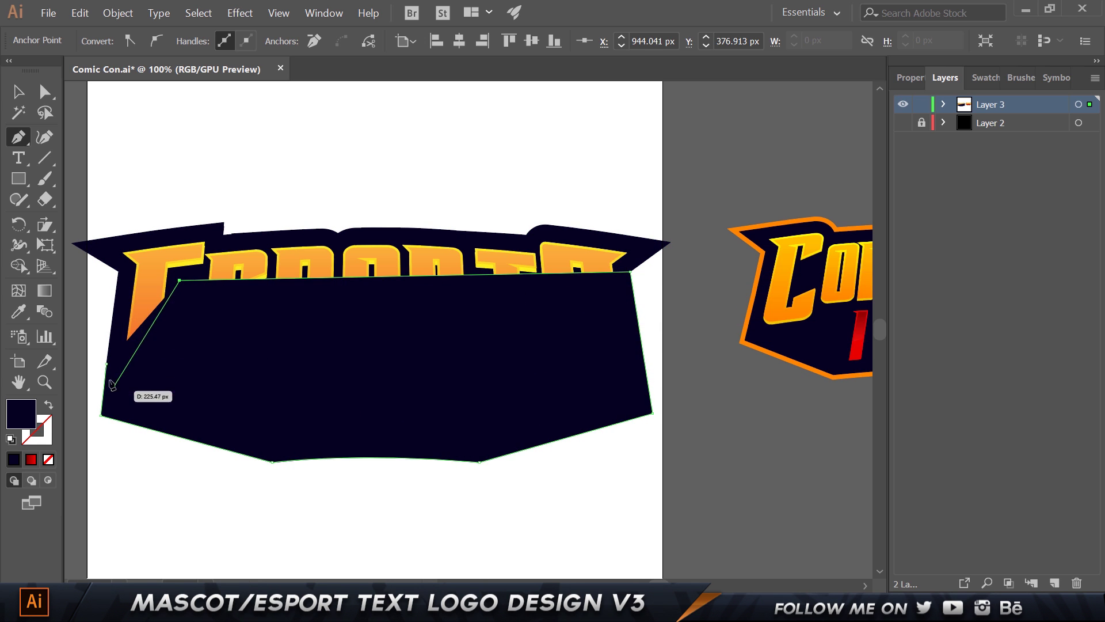
click(106, 363)
Send the new navy shape to the back, behind the ESPORTS TEXT lettering
key(v)
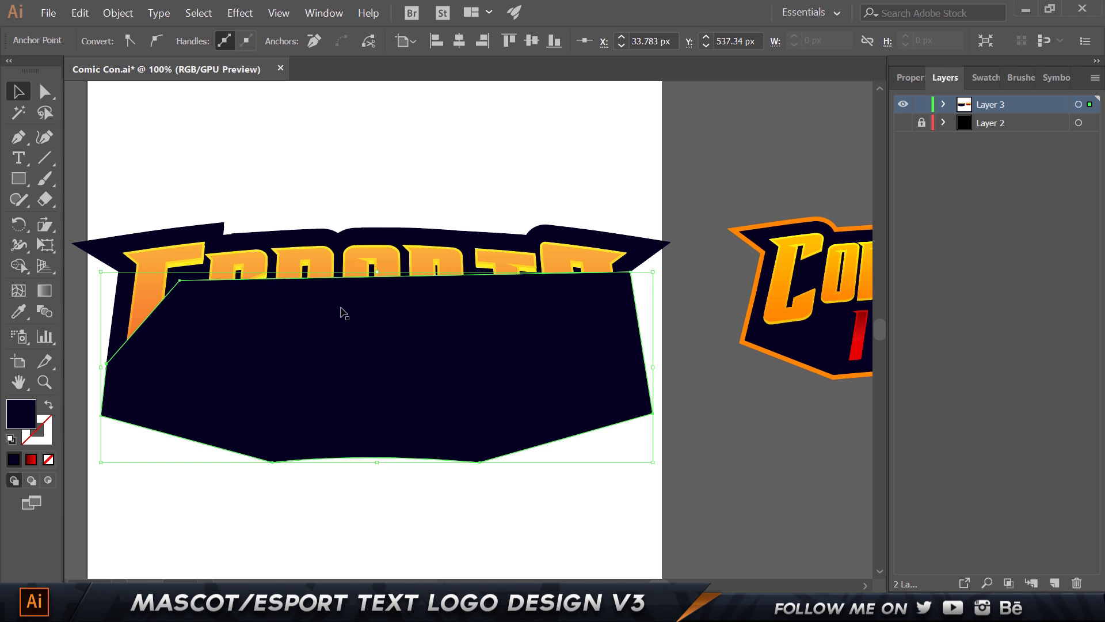
key(ctrl+shift+bracketleft)
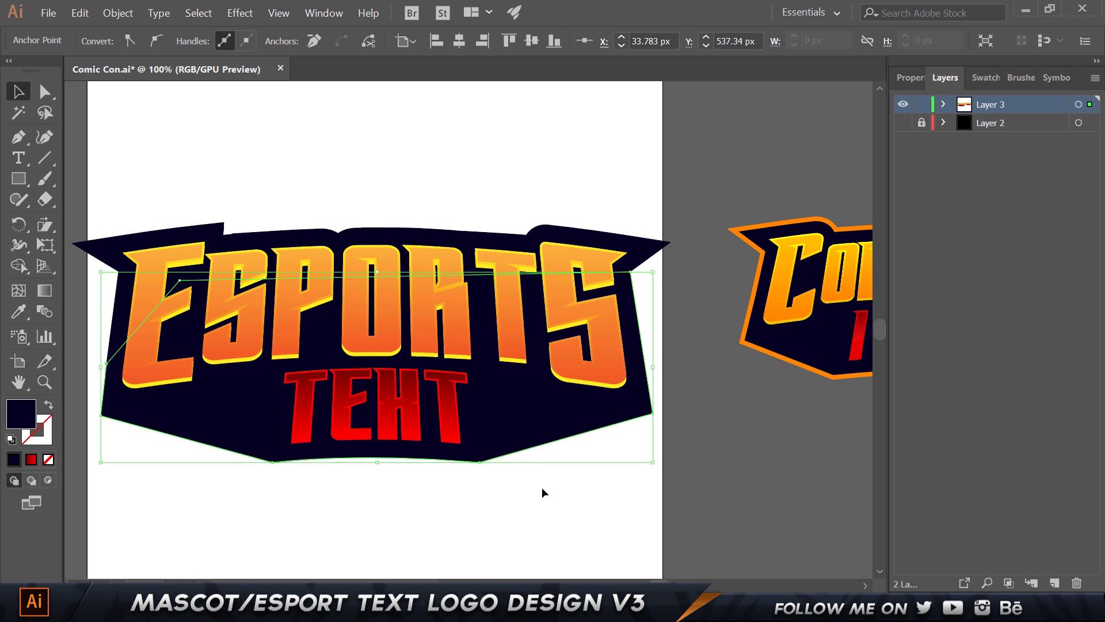
click(543, 493)
Select the original navy backing together with the new lower shape and unite them into one outline with Pathfinder
key(ctrl+minus)
key(ctrl+r)
key(a)
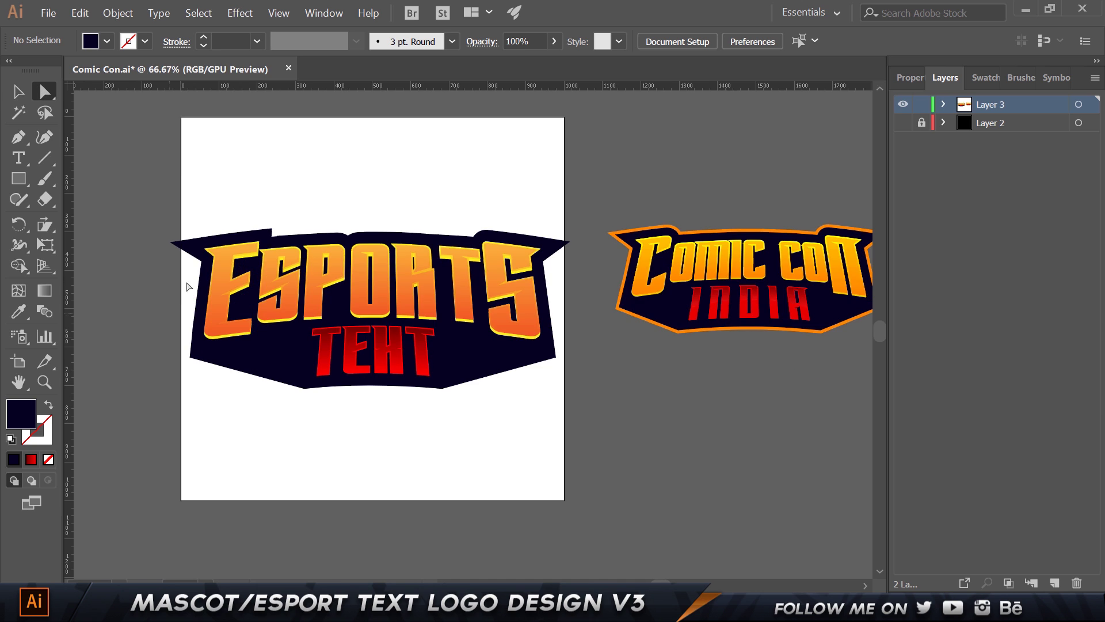
click(312, 343)
click(285, 356)
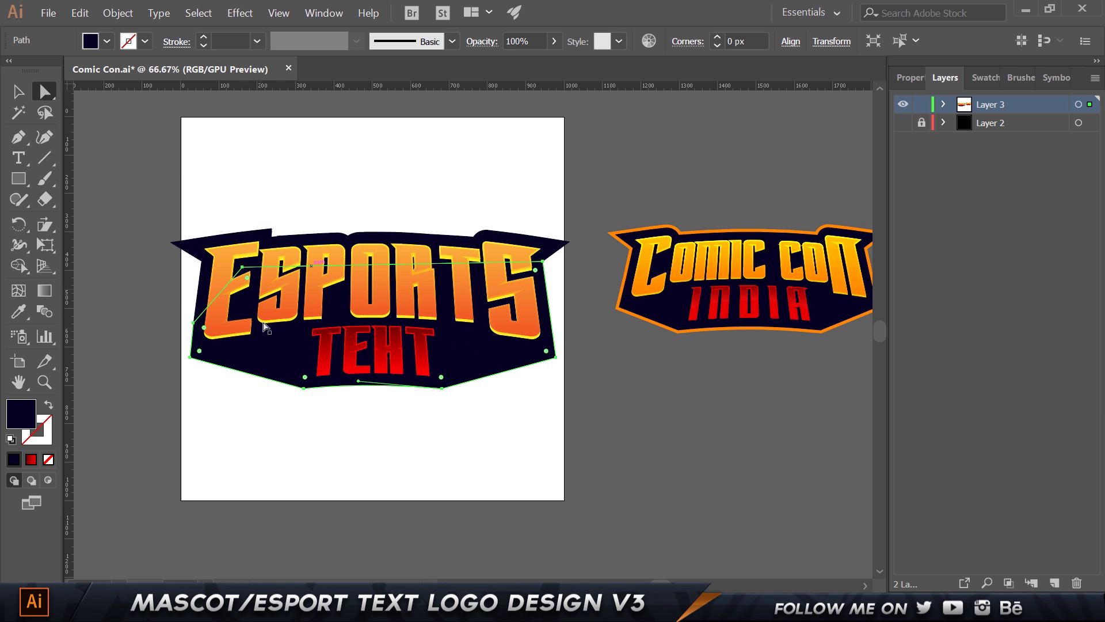
shift+click(223, 233)
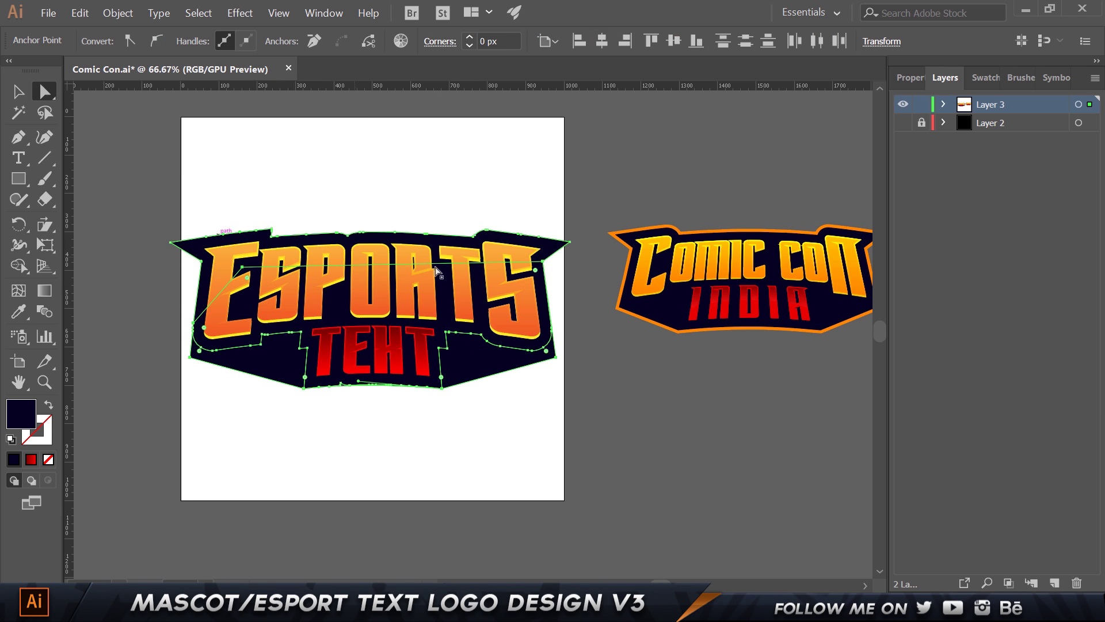
click(911, 77)
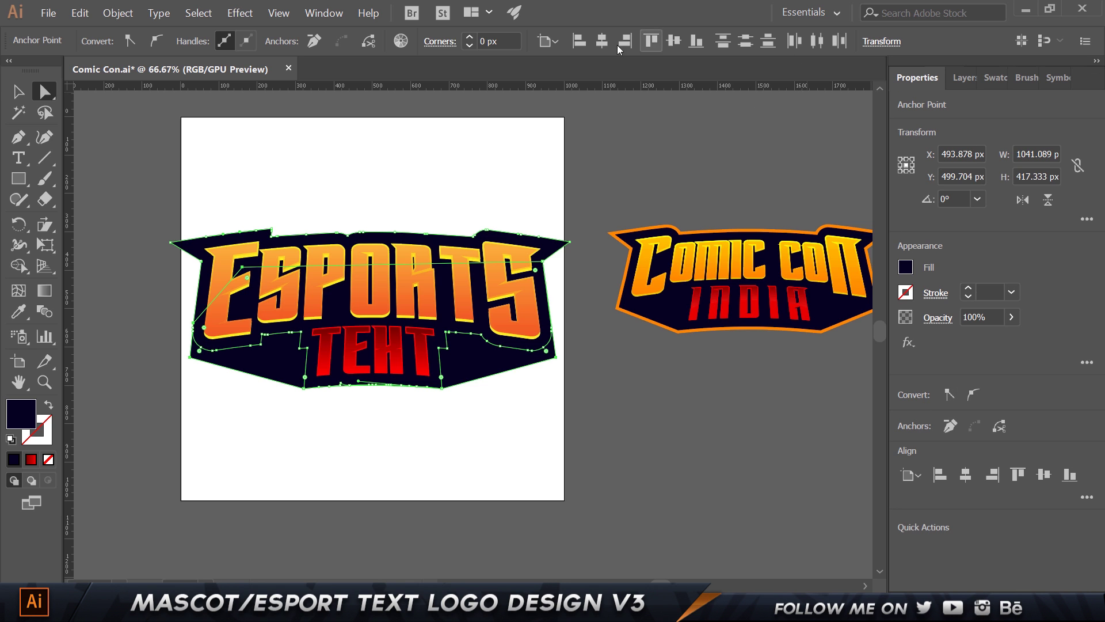
key(v)
click(324, 13)
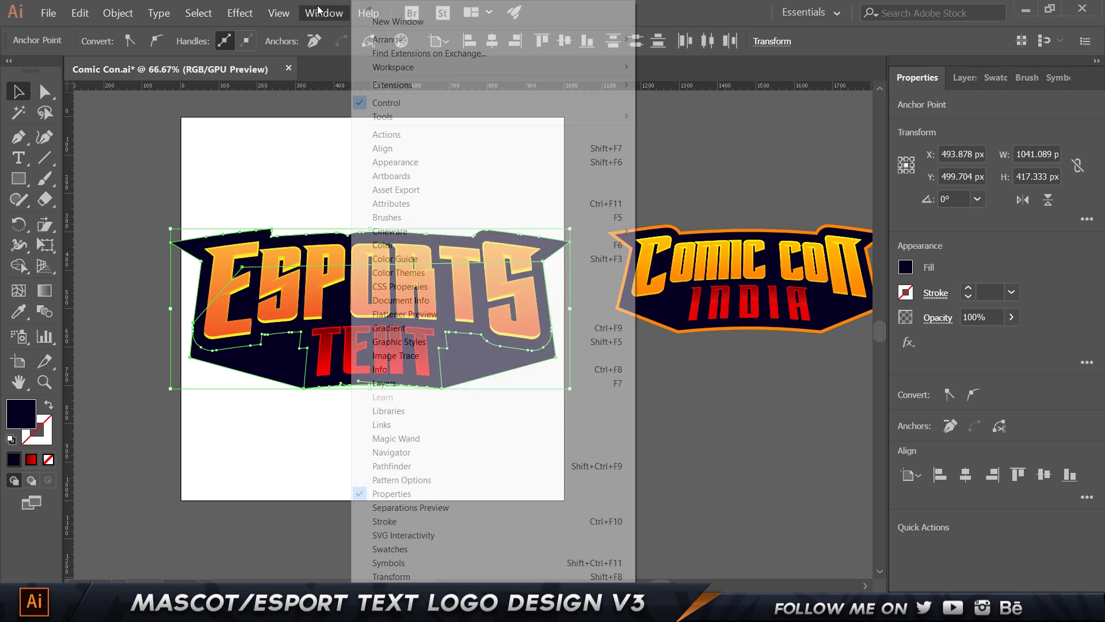
click(406, 467)
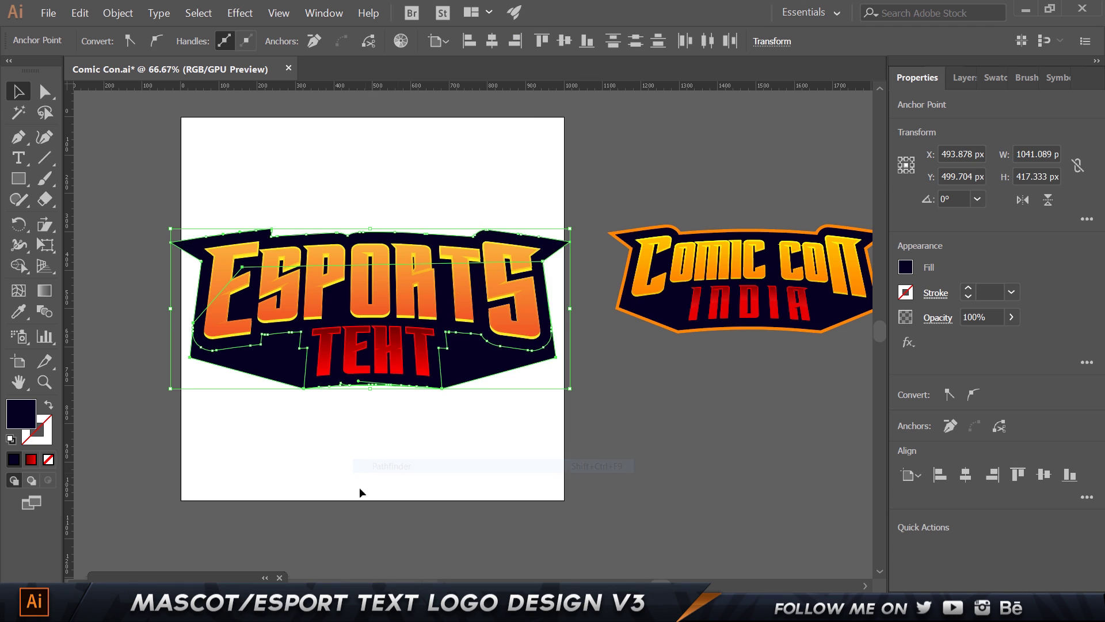
drag(798, 88, 748, 99)
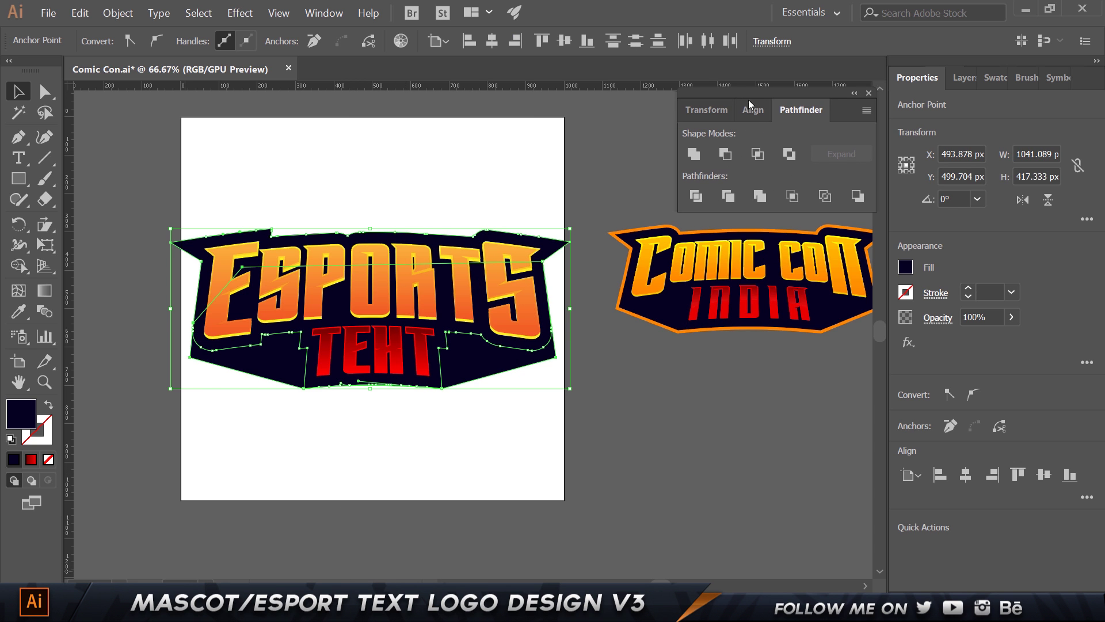
click(686, 156)
click(868, 92)
click(506, 403)
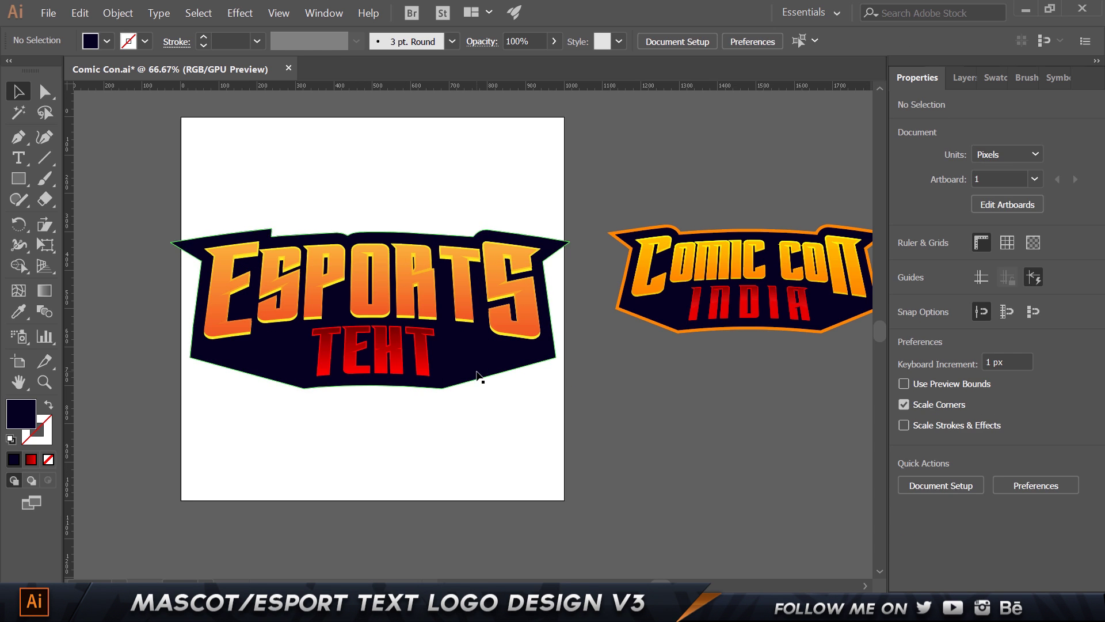
Offset the path of the logo artwork by 20 px to create a larger outline around the navy backing
drag(479, 371, 609, 430)
key(ctrl+z)
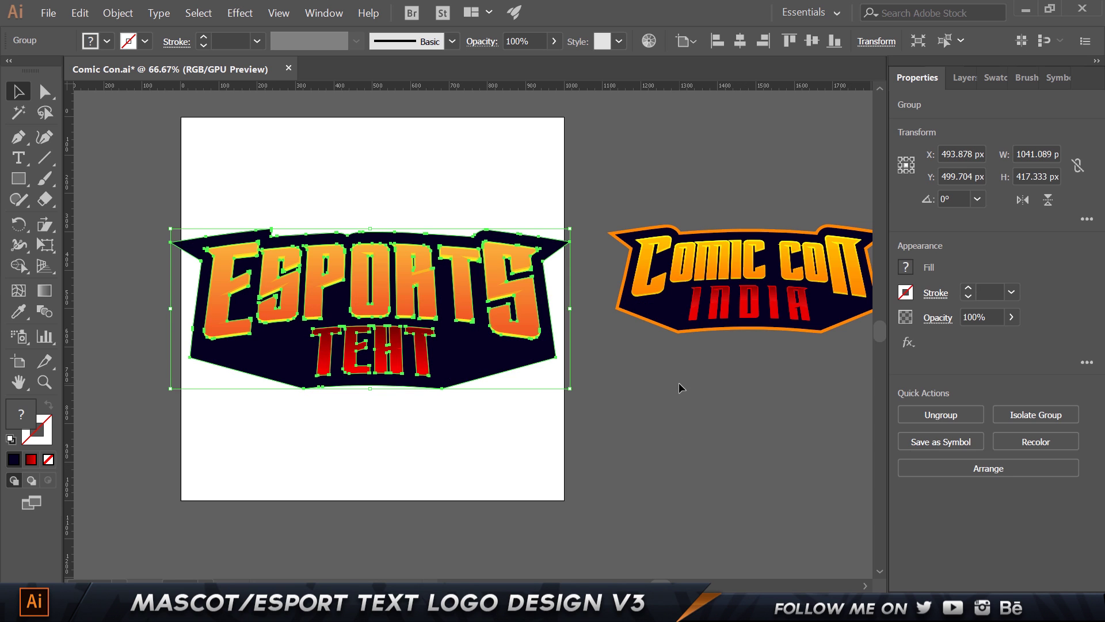
click(117, 13)
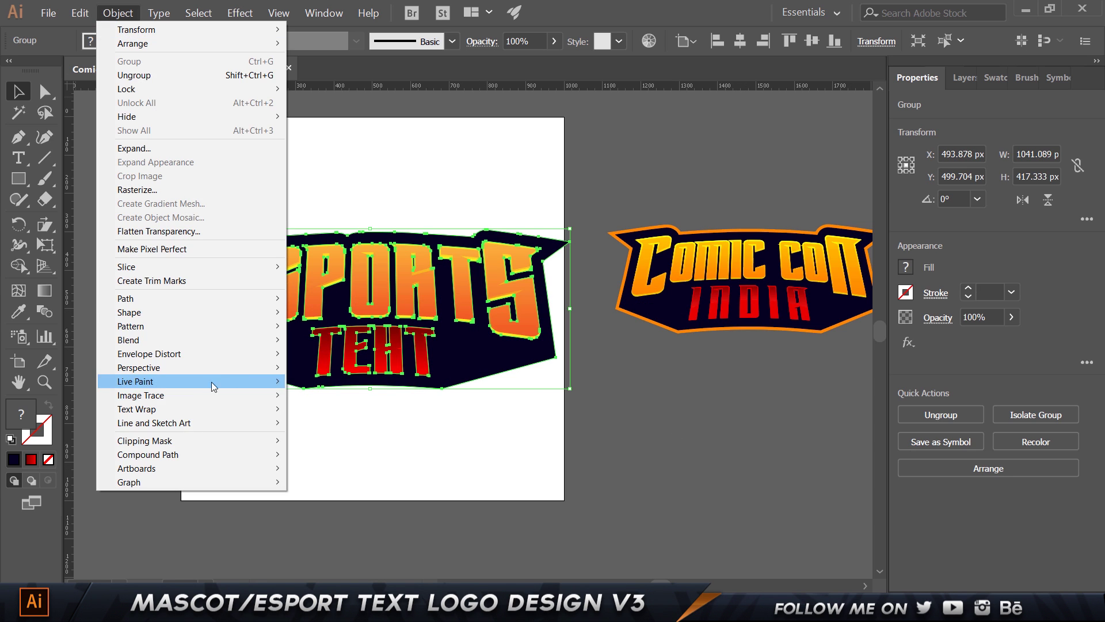
mouse_move(174, 303)
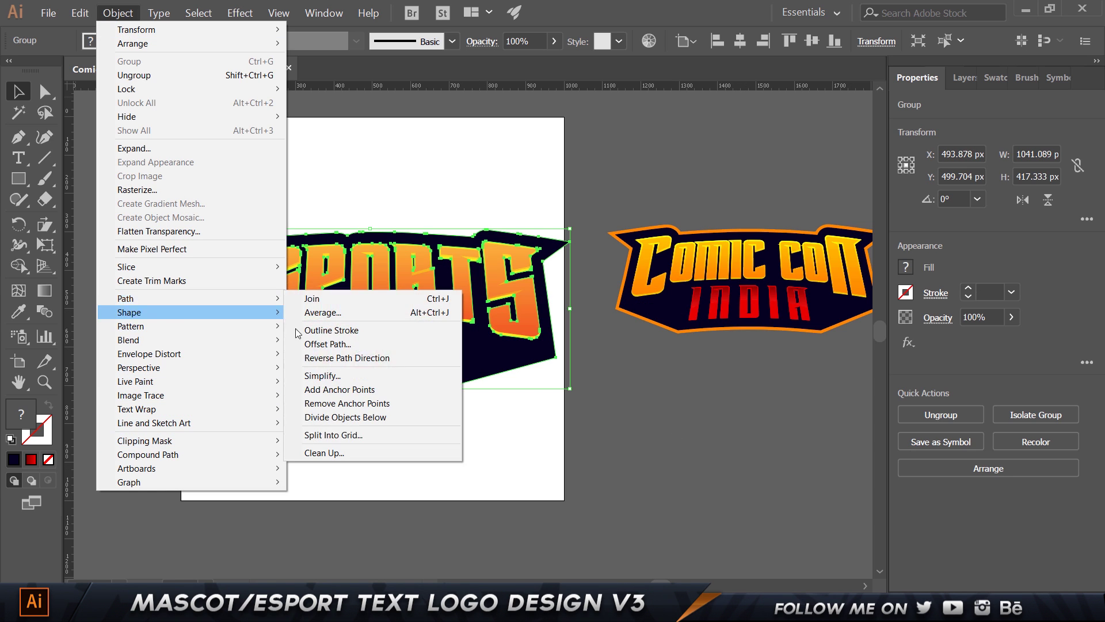
click(349, 331)
click(118, 12)
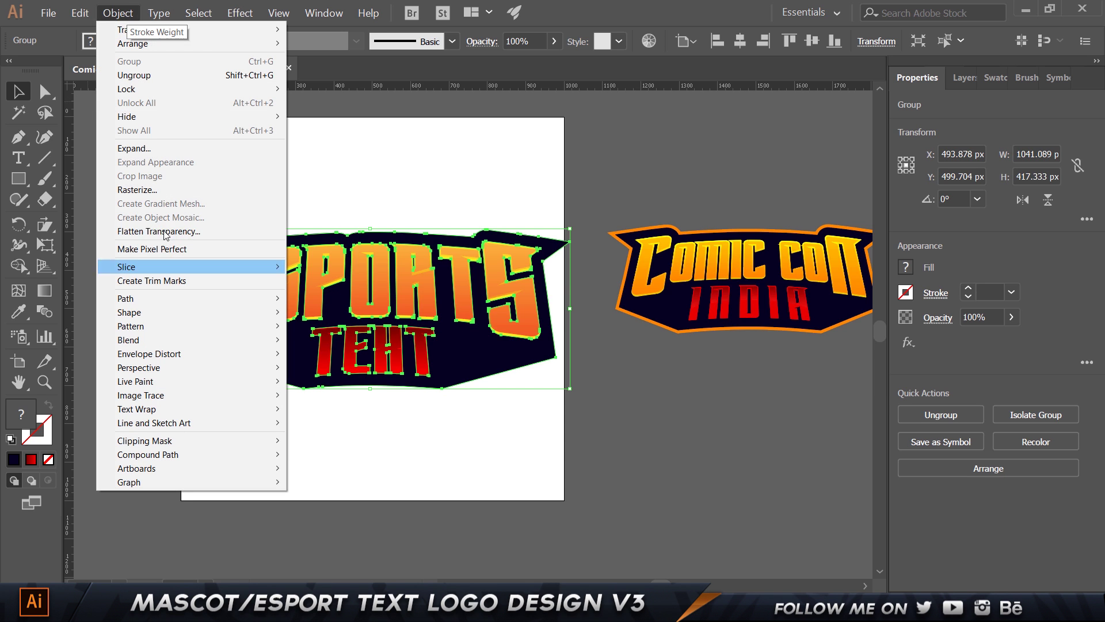
mouse_move(166, 302)
click(330, 344)
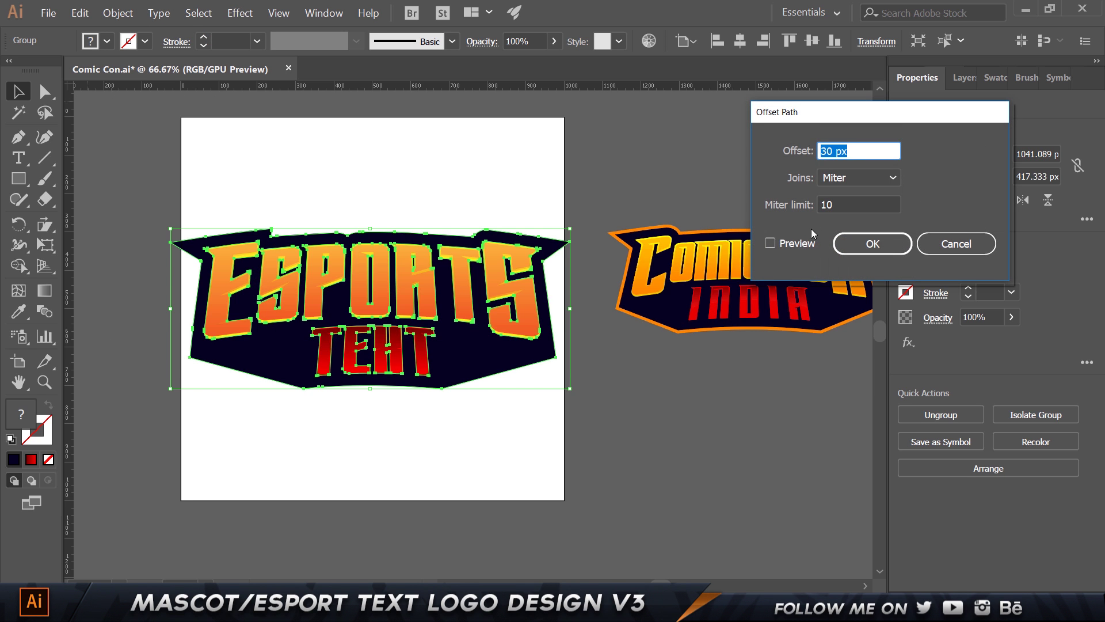
click(796, 244)
drag(858, 149, 804, 150)
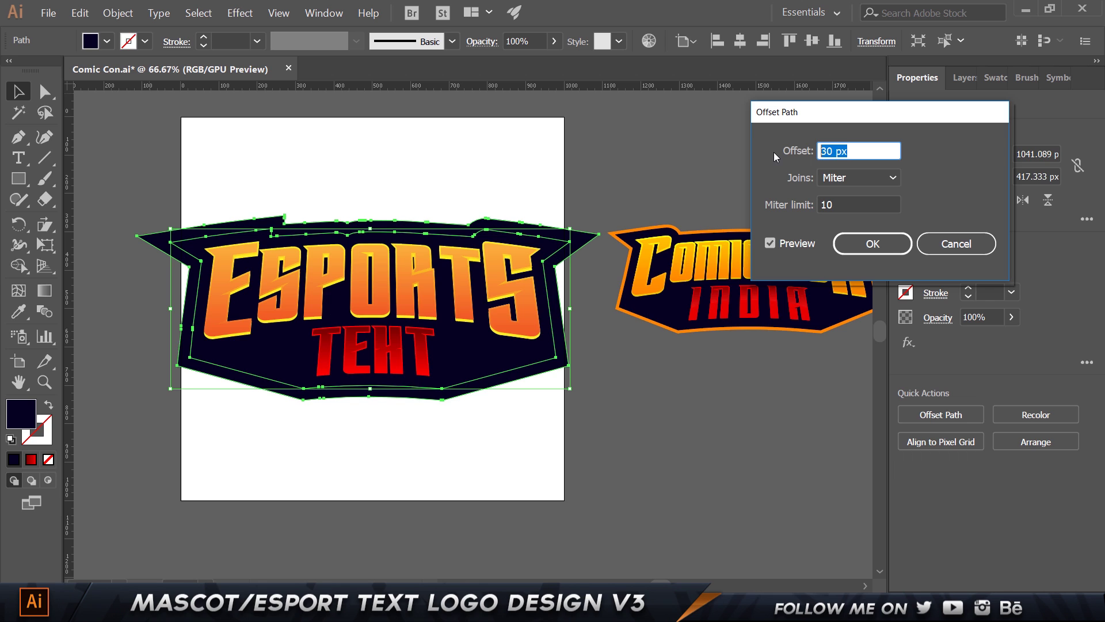
text(20)
key(Tab)
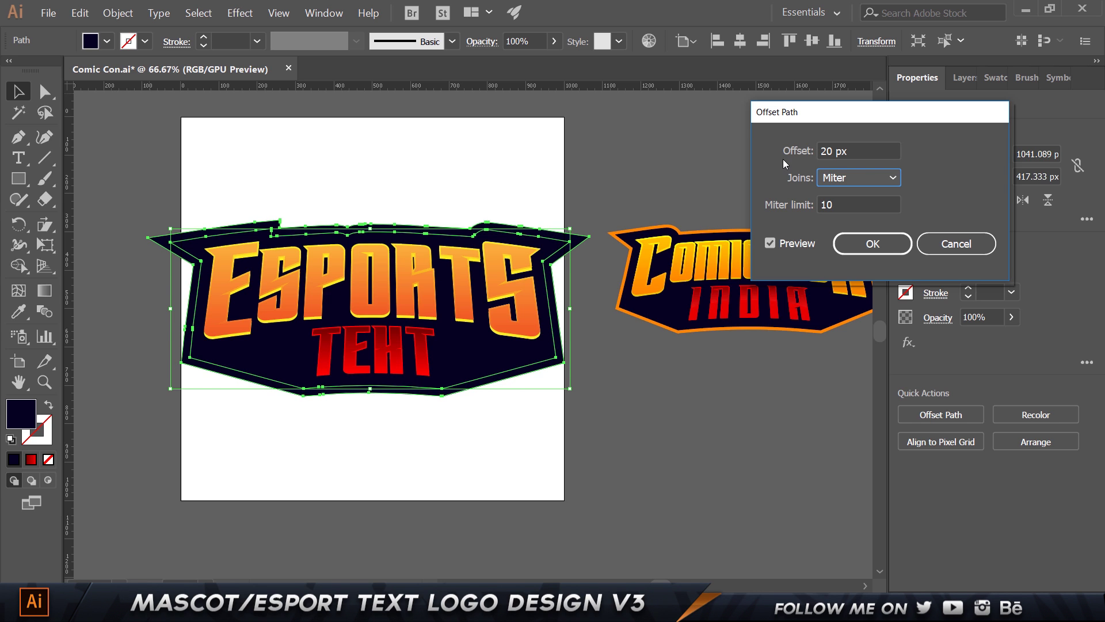
click(872, 243)
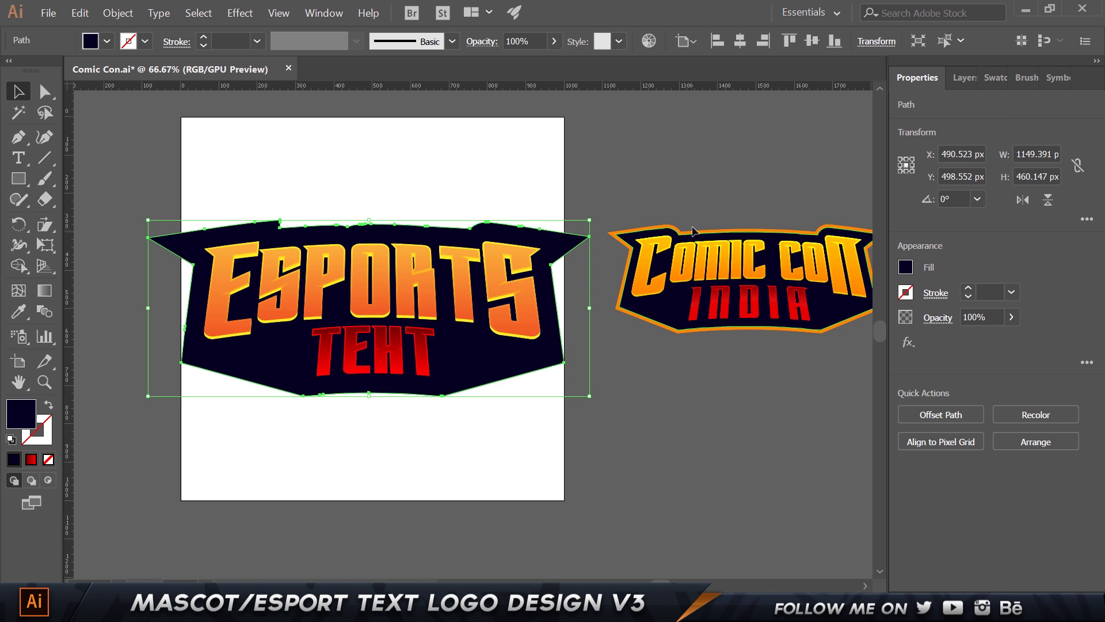
Fill the offset outline with the orange sampled from the Comic Con India logo's border
key(i)
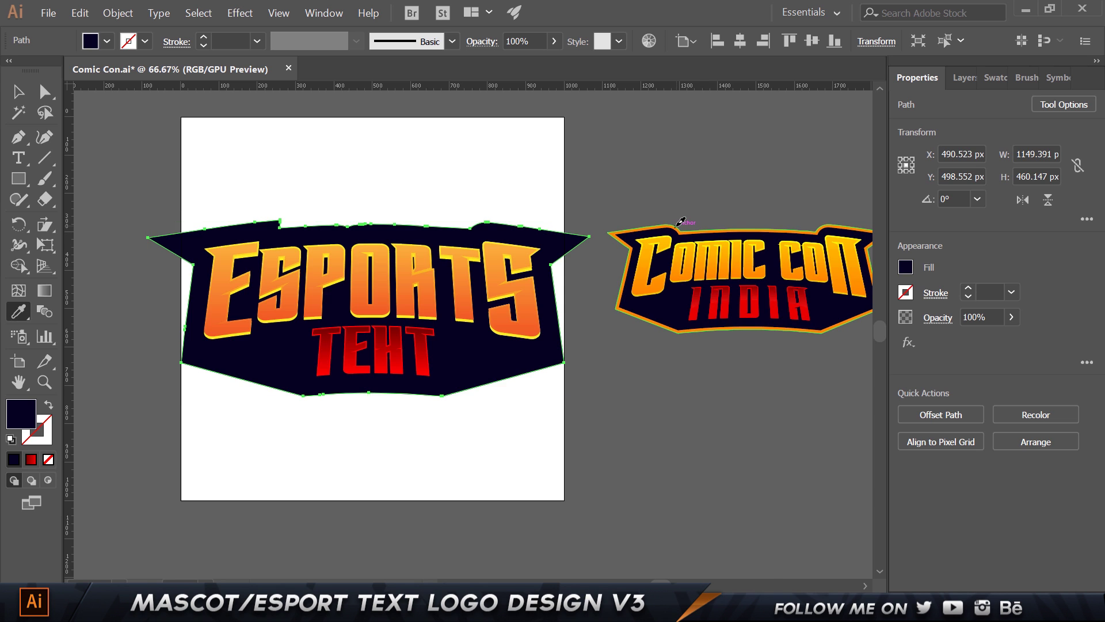
click(675, 228)
key(v)
click(645, 169)
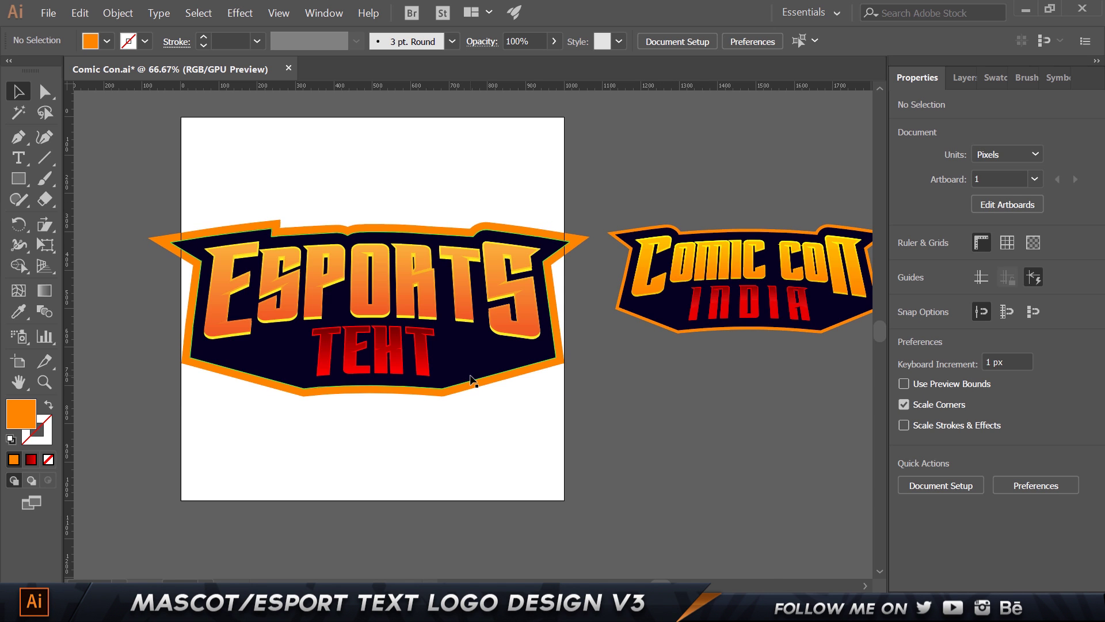
Scale the whole ESPORTS TEXT logo down to fit inside the artboard, and show Layer 2 as its black background
drag(170, 192, 526, 448)
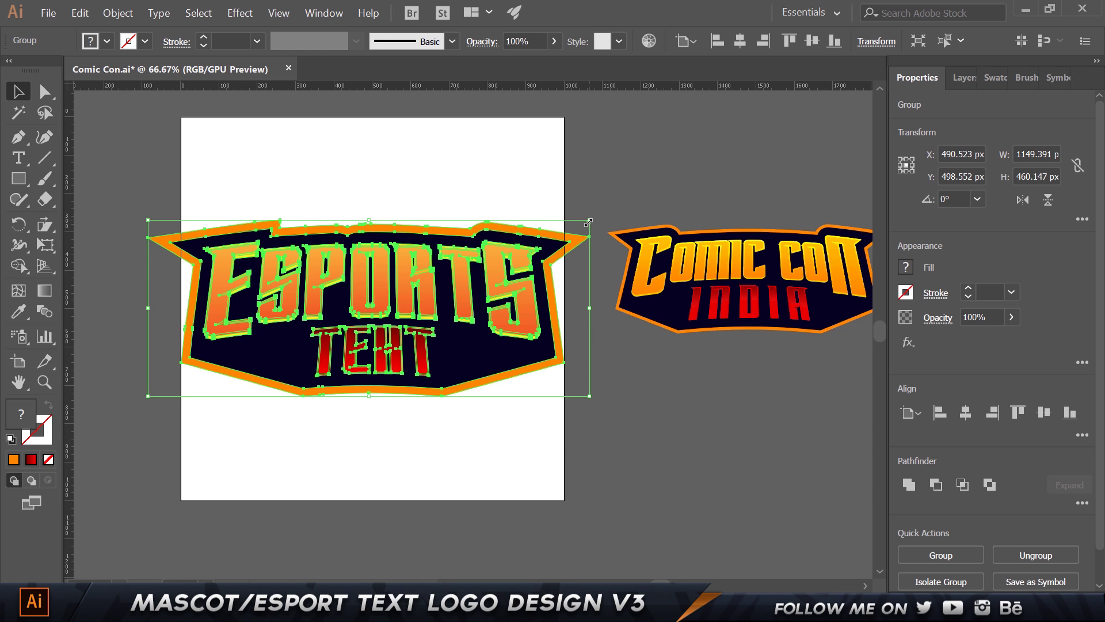
drag(588, 222, 534, 242)
click(806, 254)
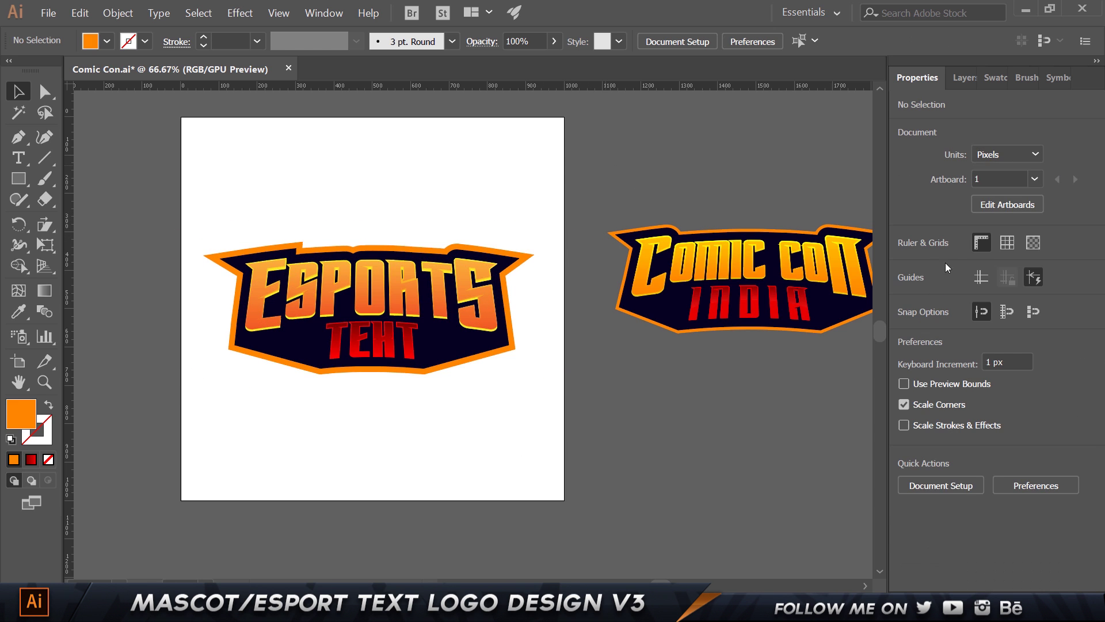
click(963, 78)
click(903, 123)
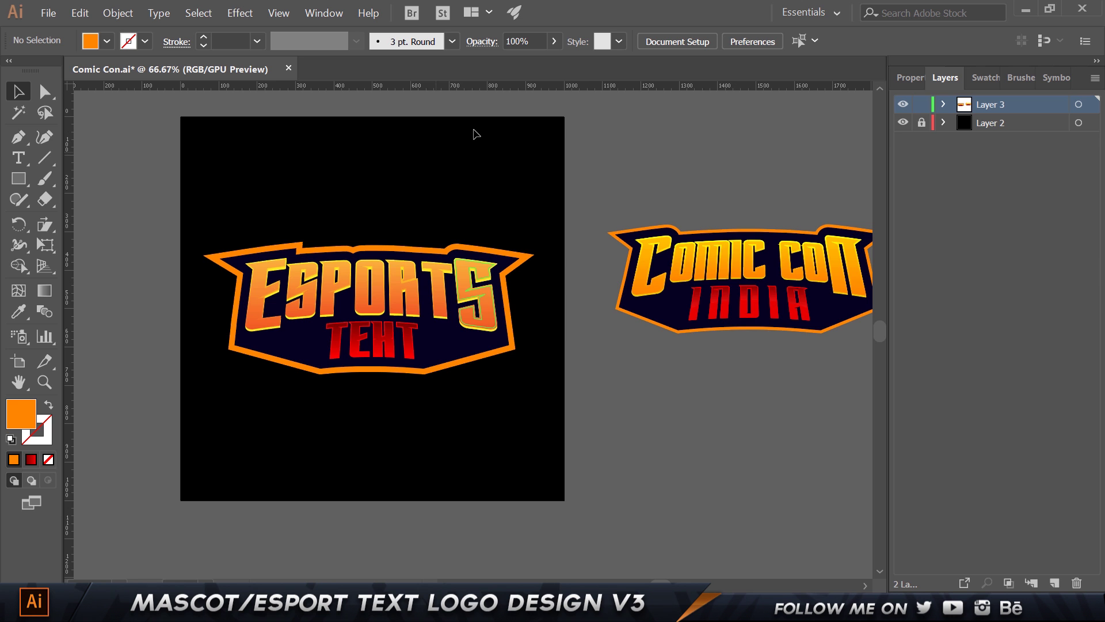